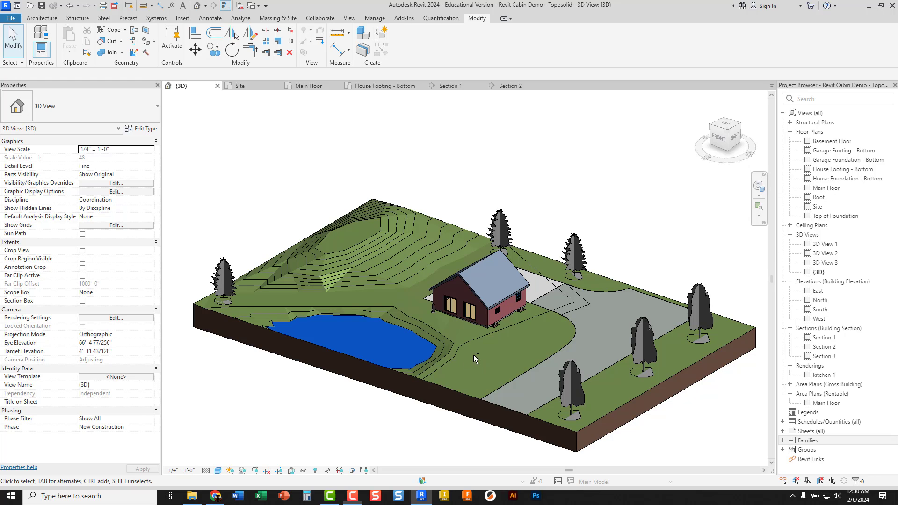
Step: Inspect the finished site model and examine the Grassland toposolid's layer assembly with its section preview
shift+middle_drag(498, 348, 729, 351)
shift+middle_drag(528, 354, 606, 367)
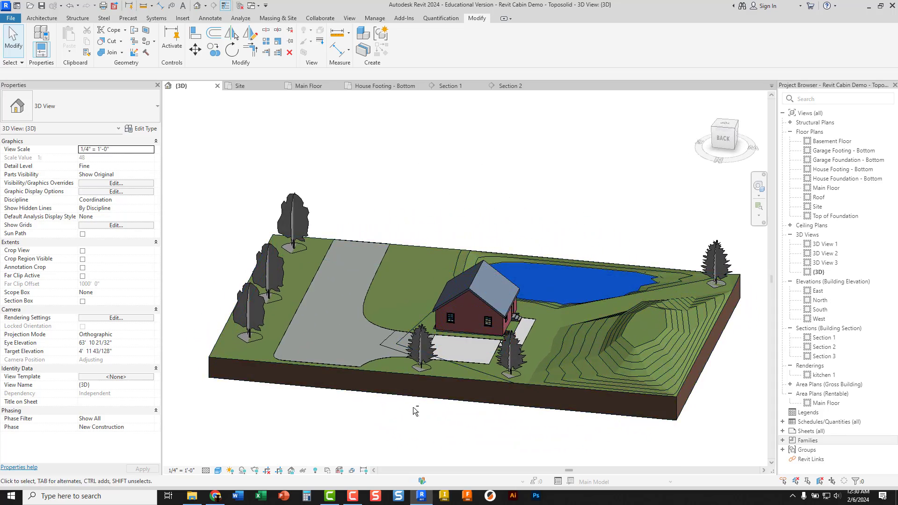
shift+middle_drag(414, 407, 365, 360)
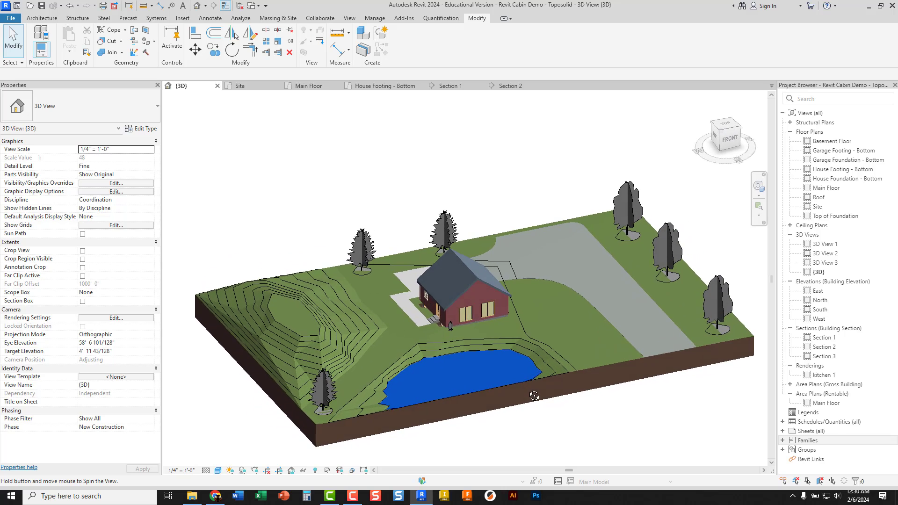
click(332, 352)
click(149, 129)
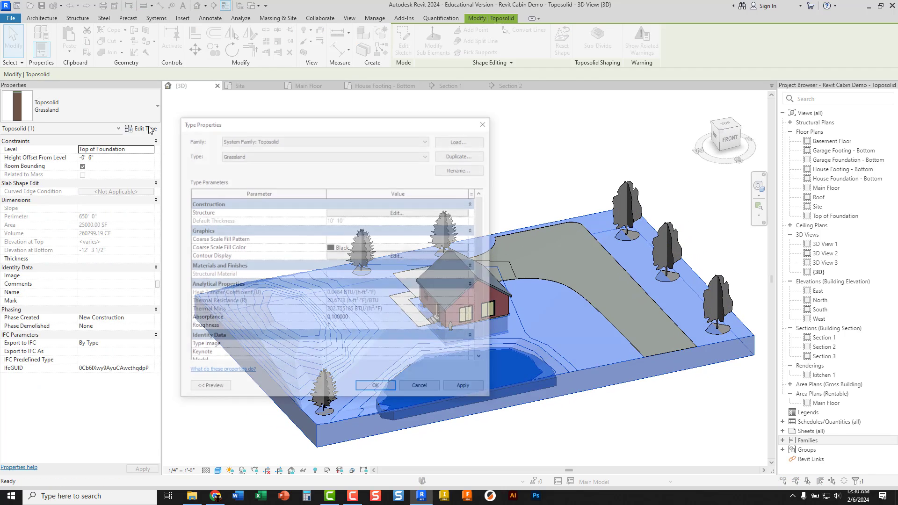
click(374, 213)
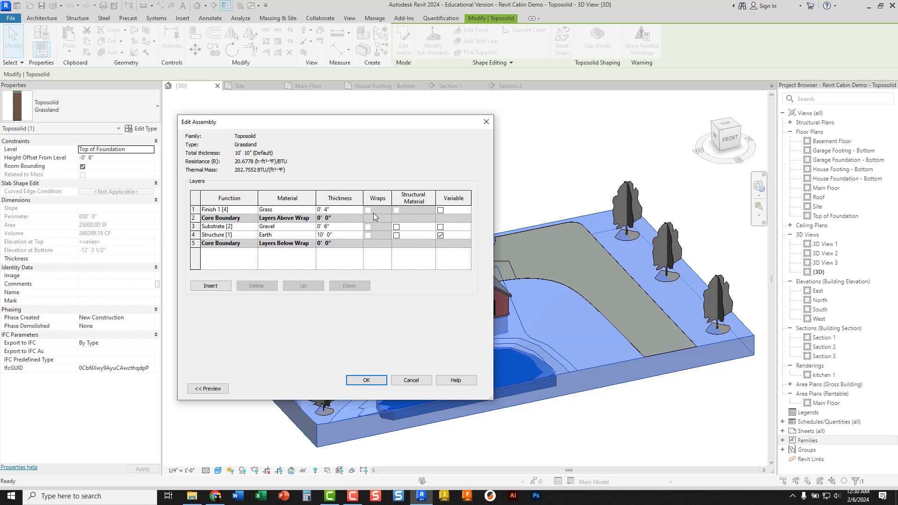
click(207, 389)
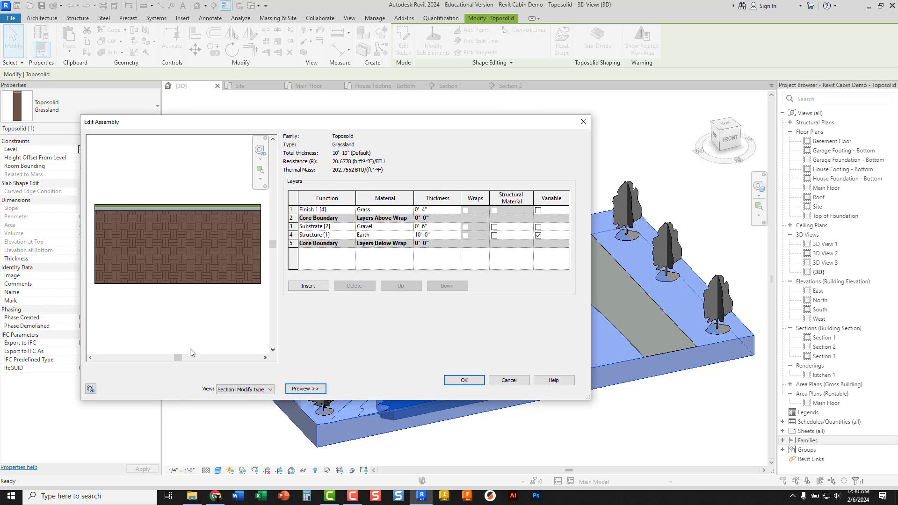
scroll(244, 220, up, 4)
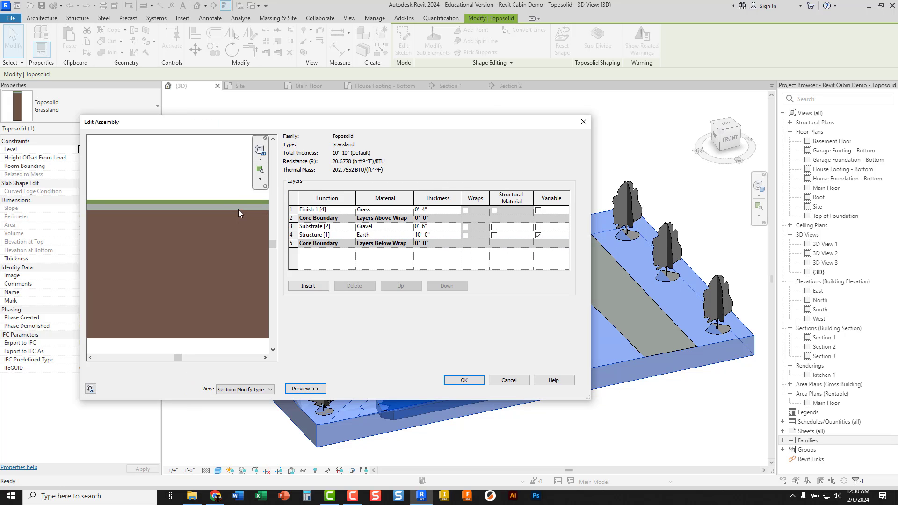
scroll(247, 229, down, 3)
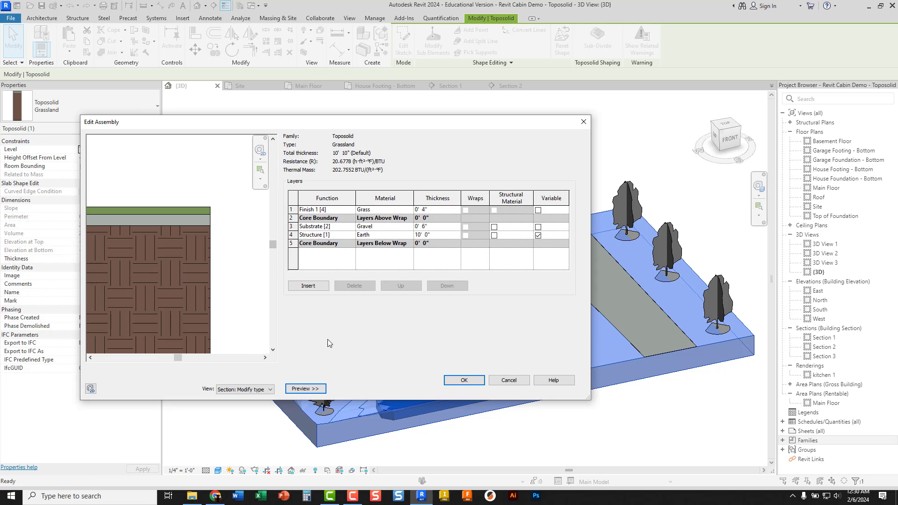
scroll(199, 273, down, 3)
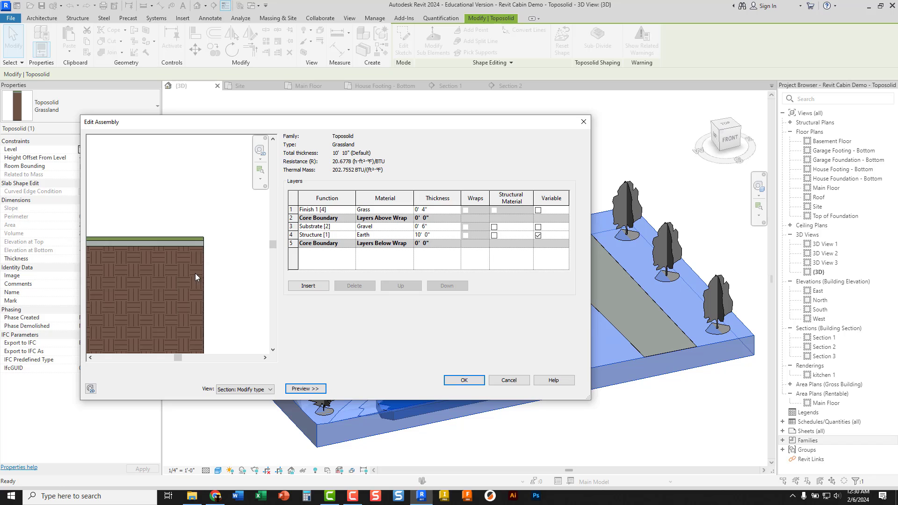
click(459, 377)
click(475, 389)
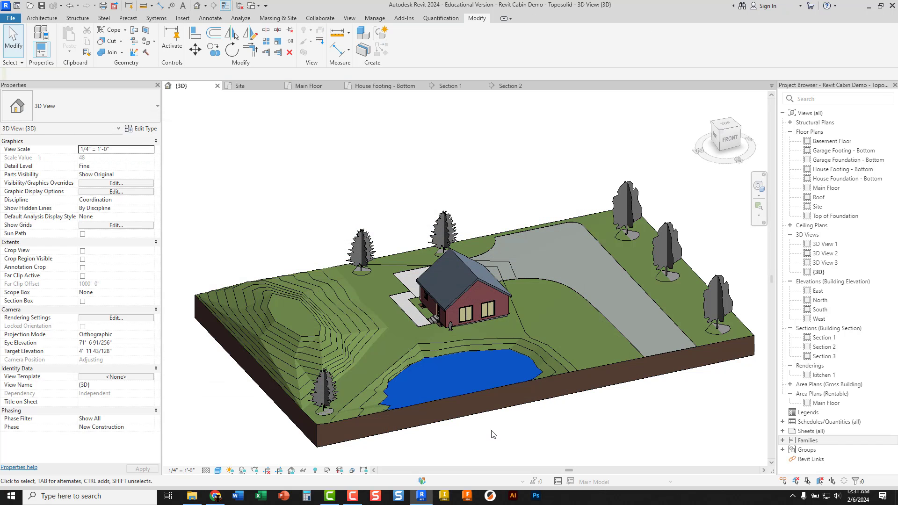
shift+middle_drag(471, 403, 508, 400)
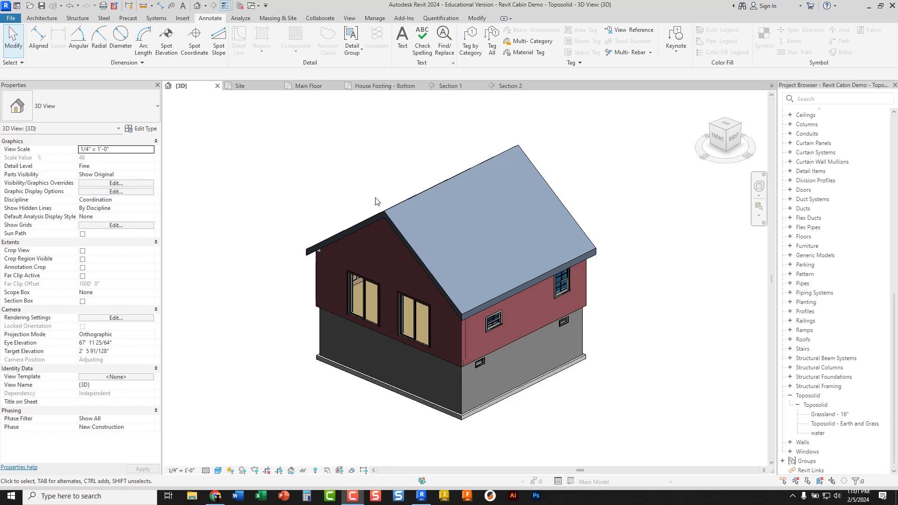
Step: Open the Site floor plan and collapse the Families category in the project tree
click(251, 87)
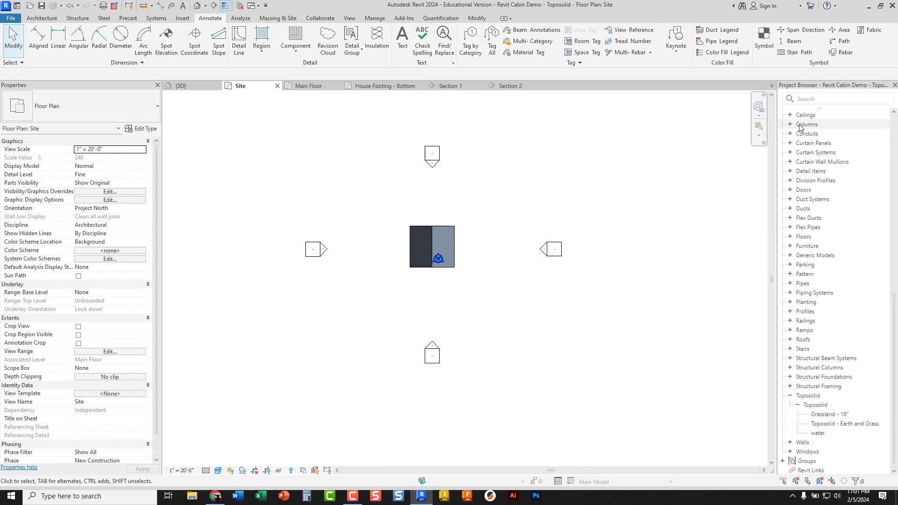
scroll(813, 145, up, 12)
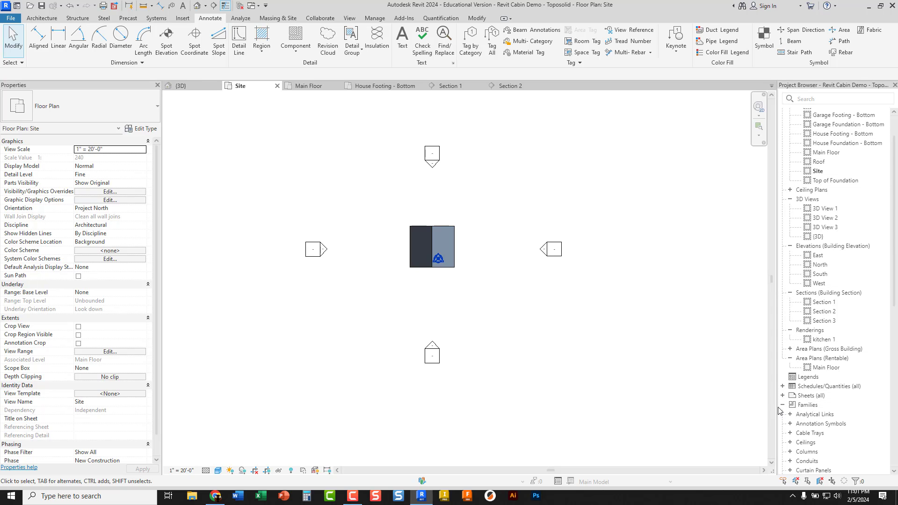
click(808, 405)
scroll(795, 330, up, 3)
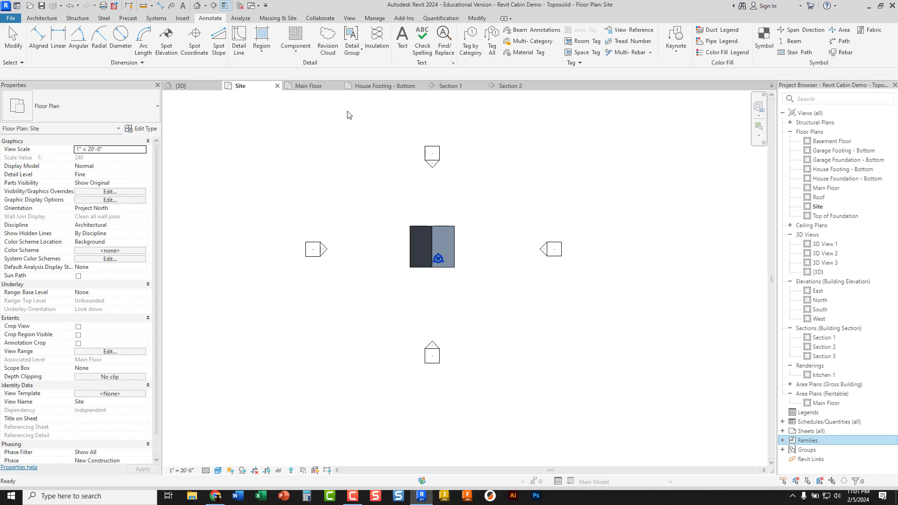
Step: Review the Main Floor and House Footing - Bottom plans and the Section 1 and Section 2 views
click(310, 86)
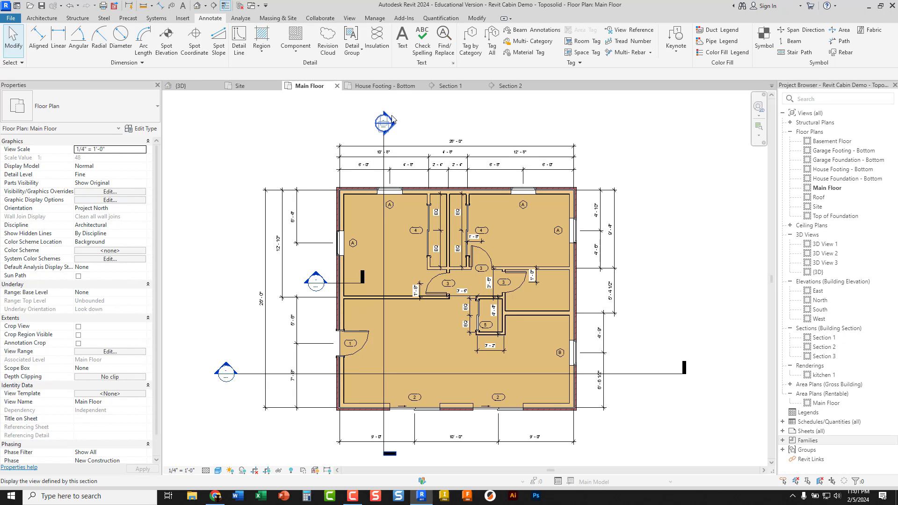
click(380, 85)
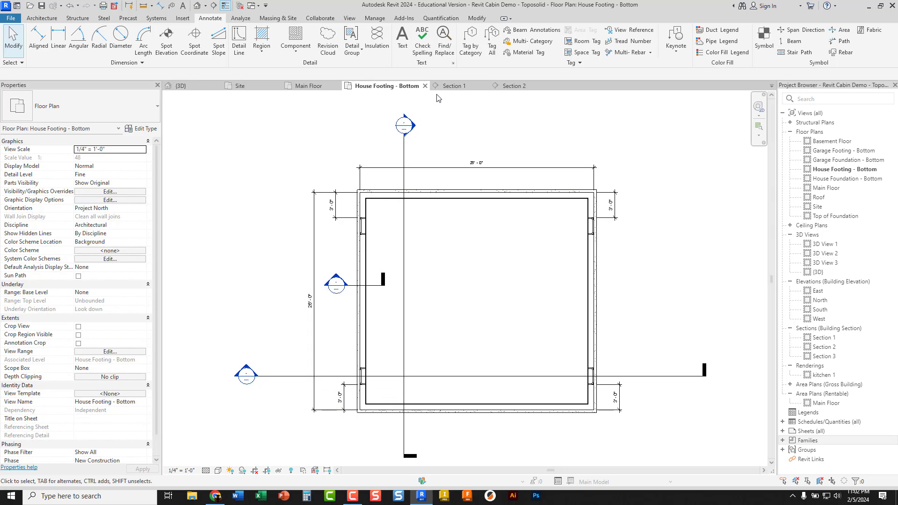
click(452, 86)
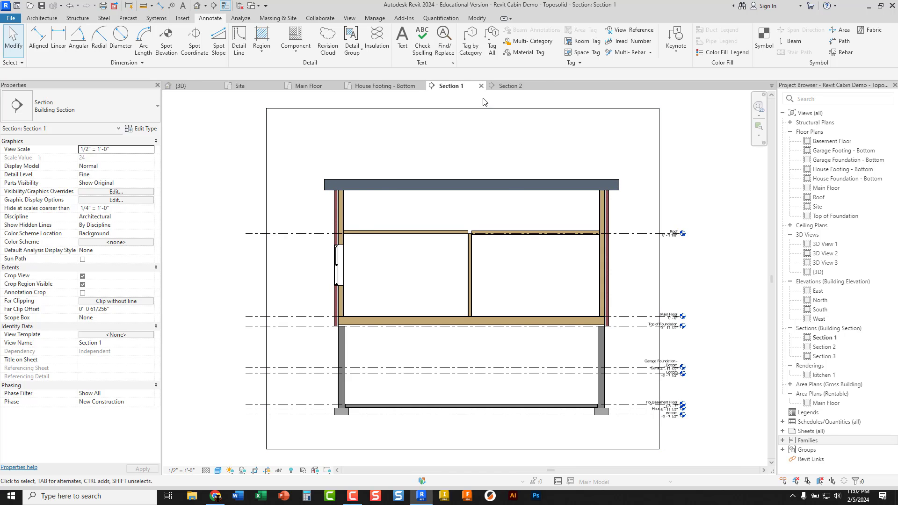
click(502, 87)
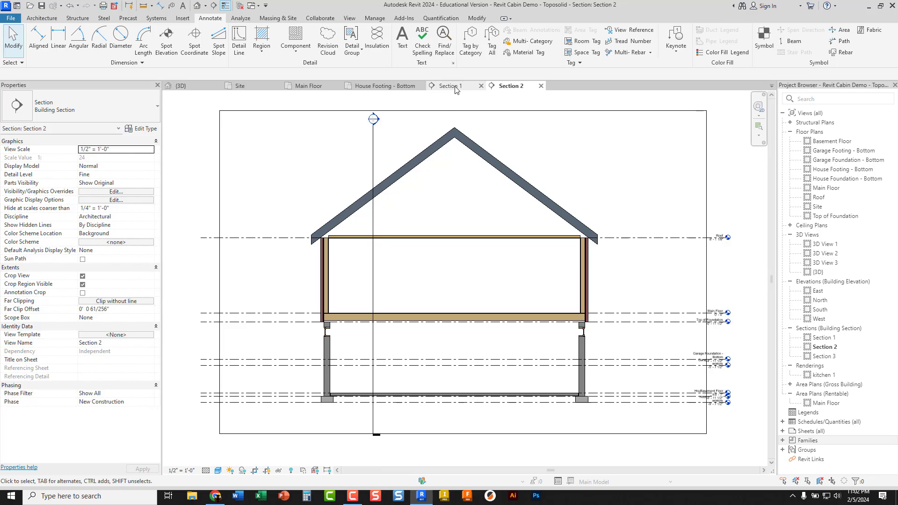
Step: In the Site floor plan, sketch a rectangular property line about 188' by 136' around the house
click(247, 88)
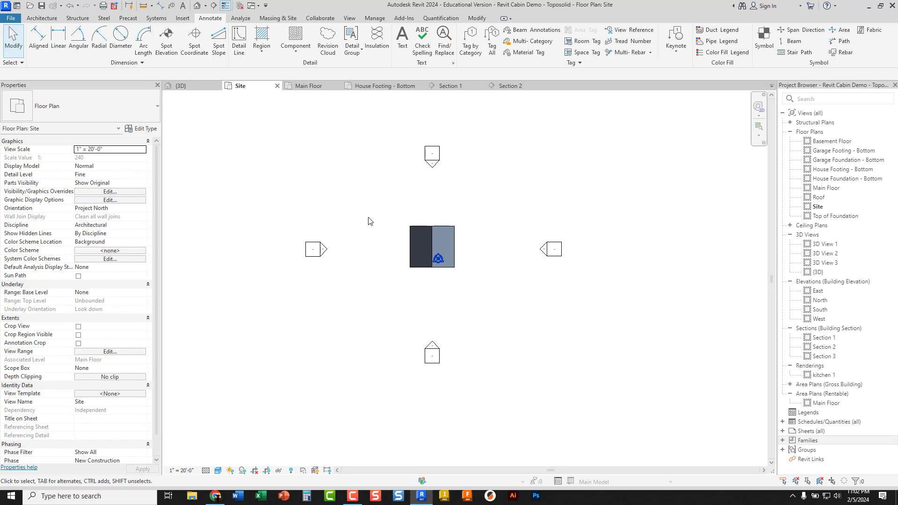
click(277, 19)
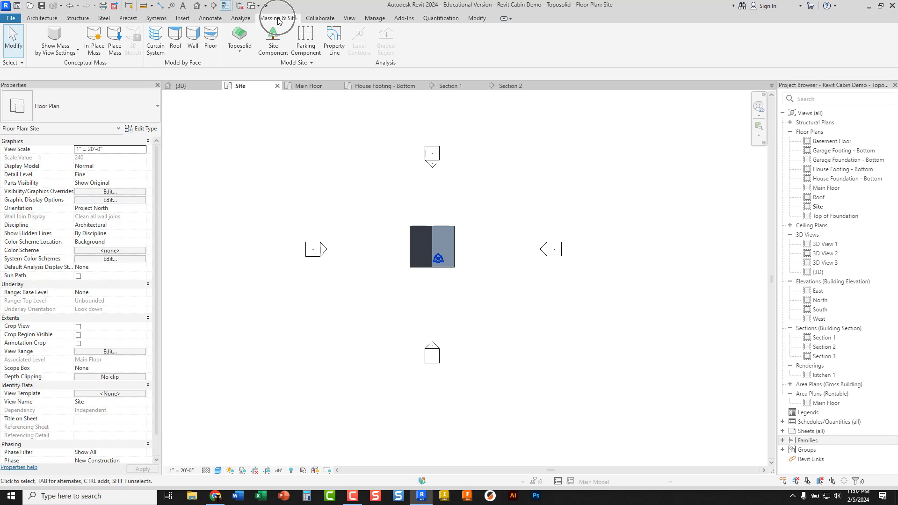
click(338, 45)
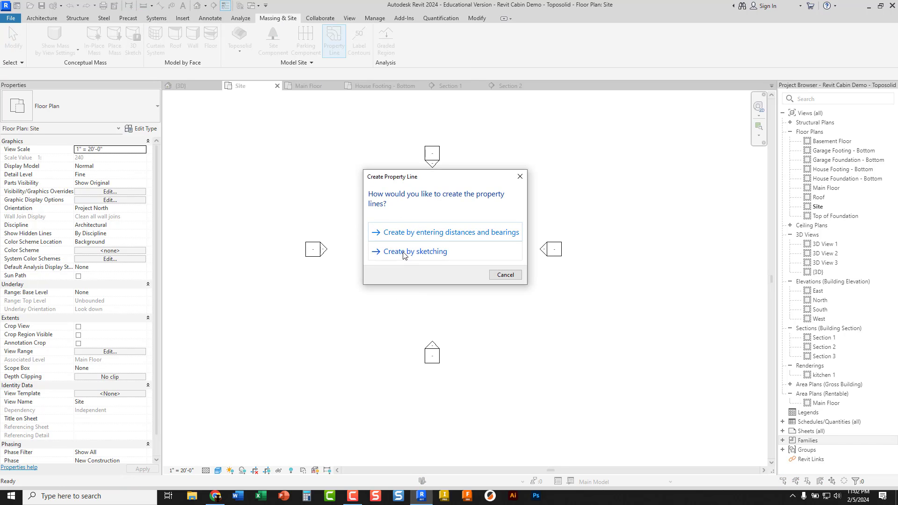
click(404, 255)
click(404, 255)
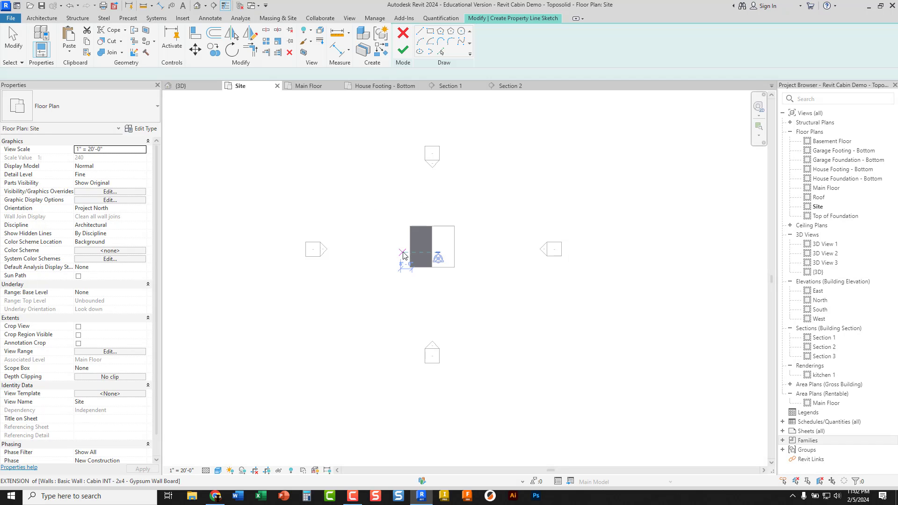
click(431, 32)
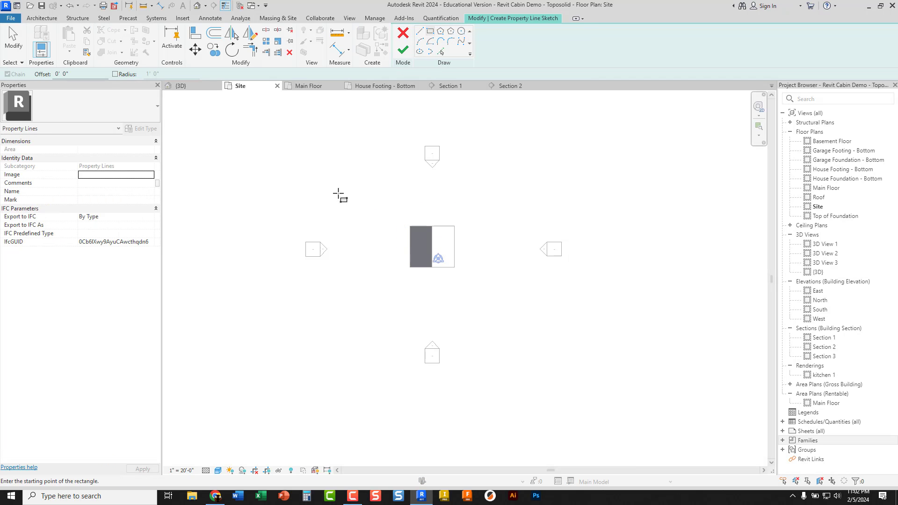
click(293, 160)
click(564, 356)
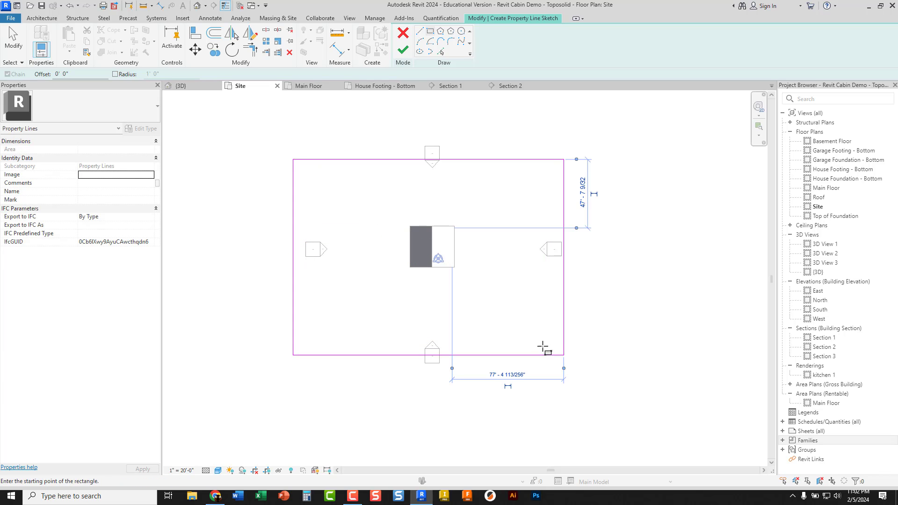
Step: Add aligned dimensions for the overall width and depth of the property line rectangle
click(336, 49)
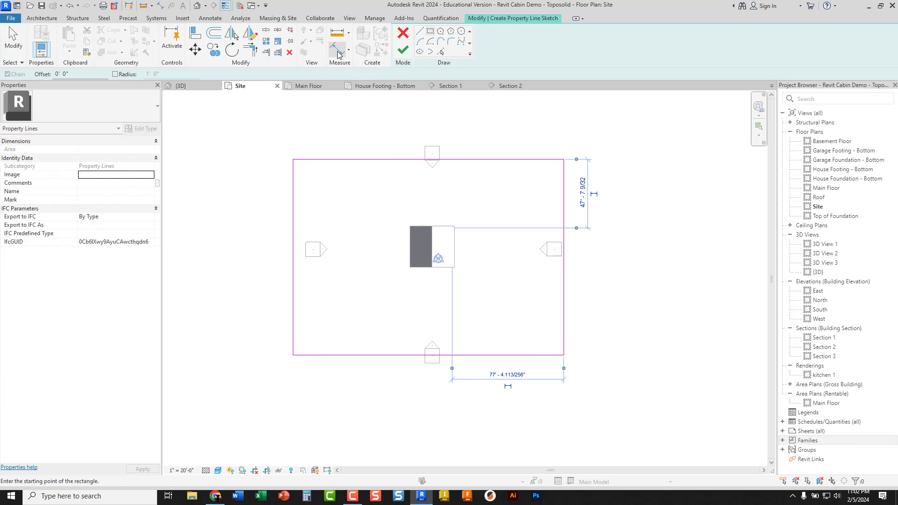
click(292, 210)
click(563, 208)
click(512, 122)
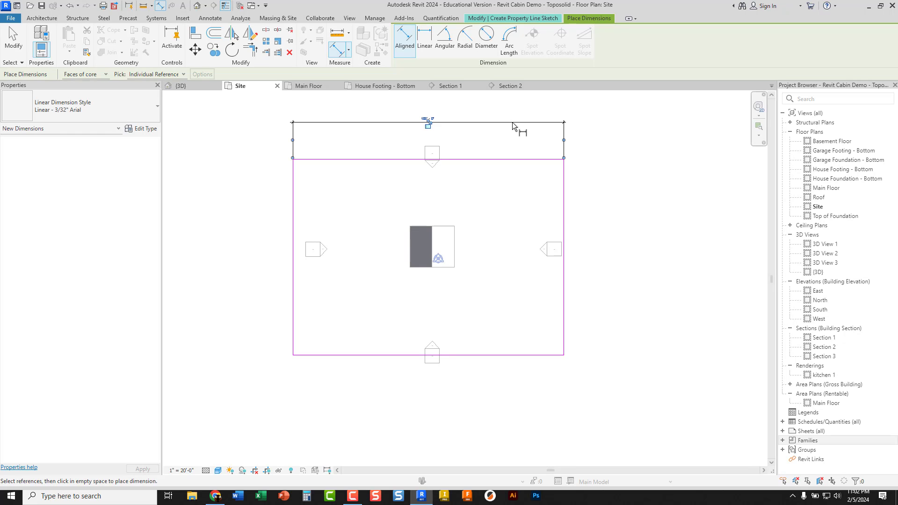
click(317, 161)
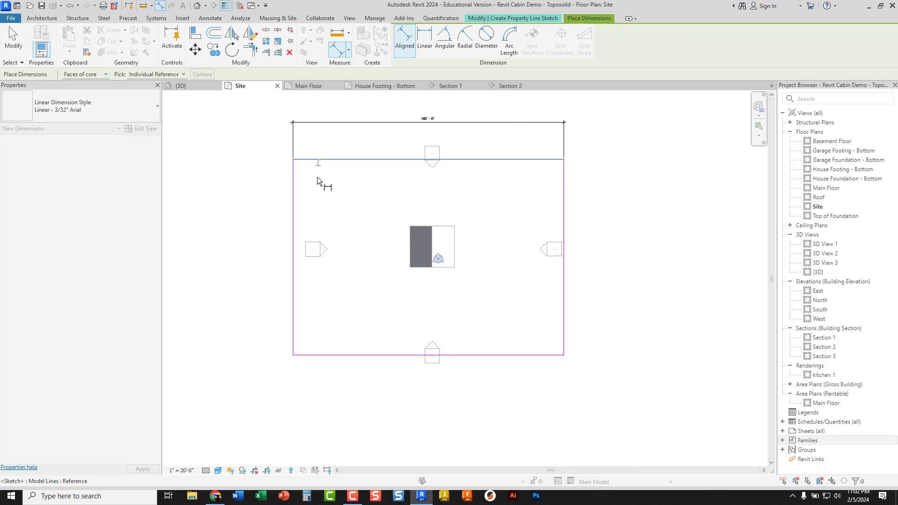
click(336, 355)
click(269, 317)
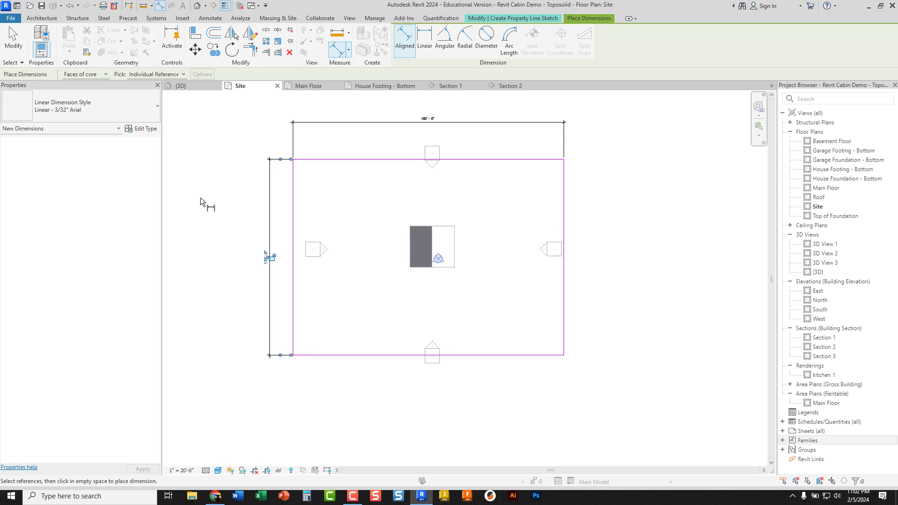
key(Escape)
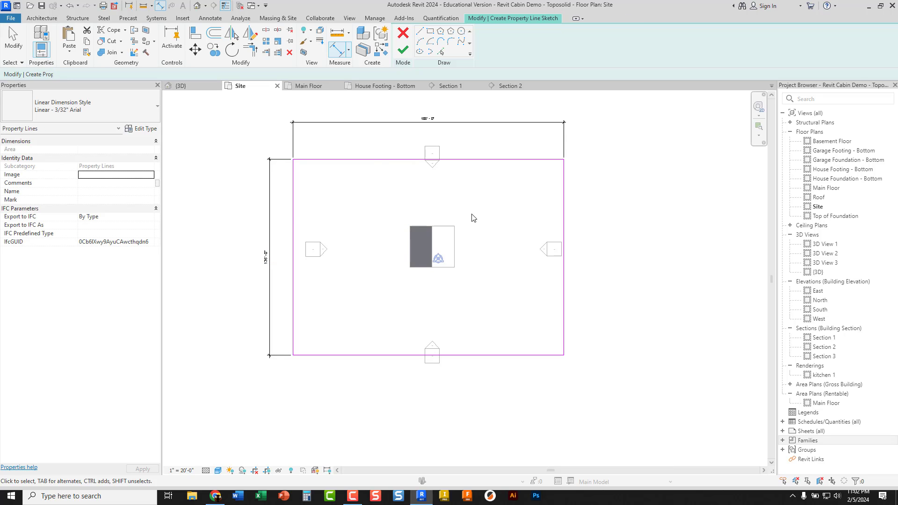
Step: Set the property line rectangle's width to 200' and its depth to 125' through the placed dimensions
click(563, 213)
click(434, 118)
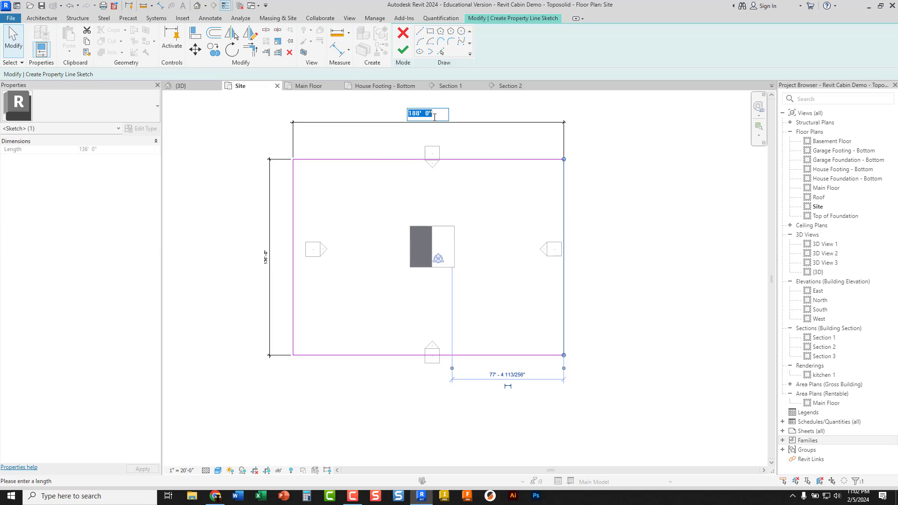
text(200)
key(Return)
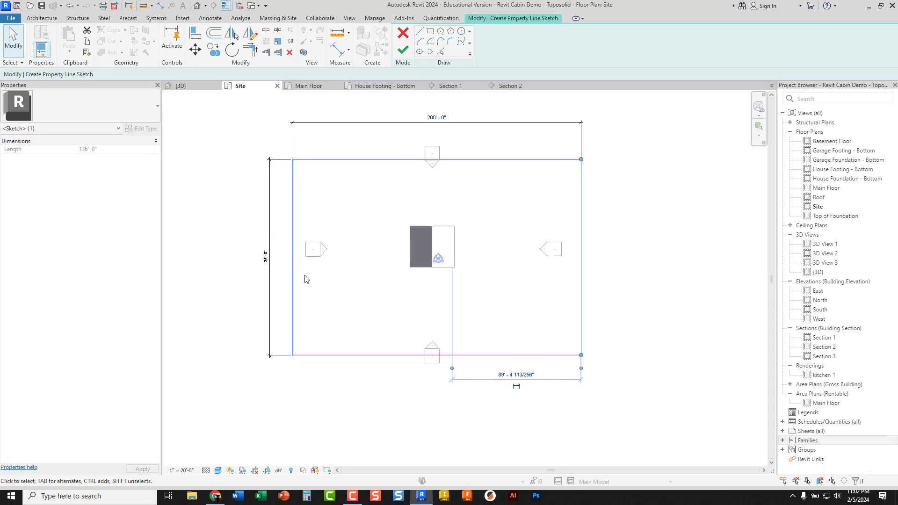
click(322, 355)
click(265, 257)
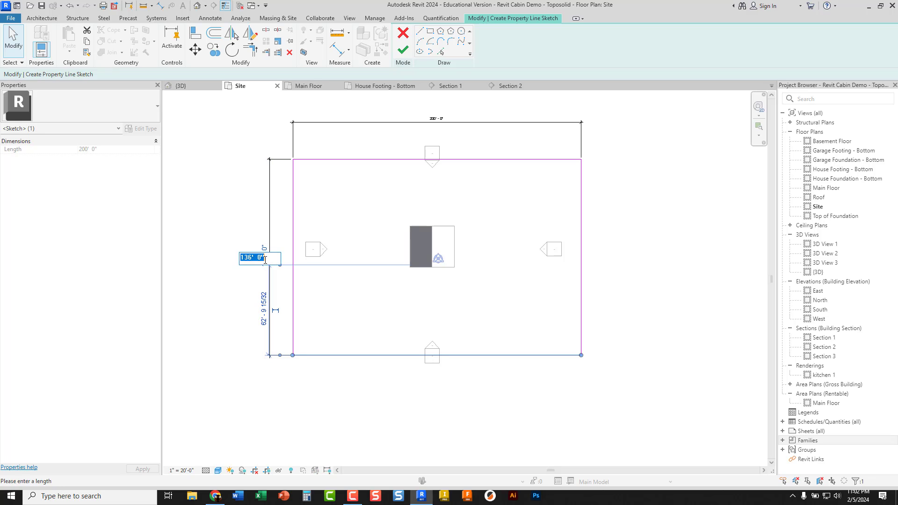
text(125)
key(Return)
click(217, 224)
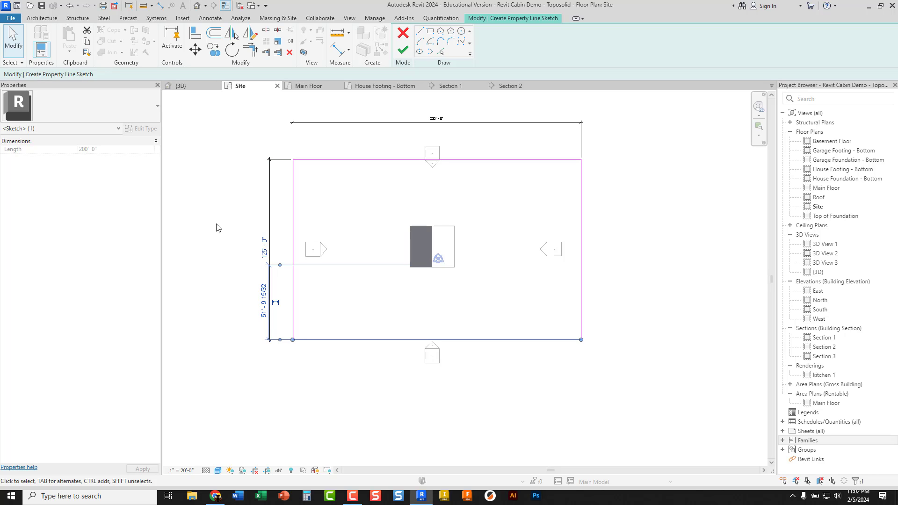
click(267, 225)
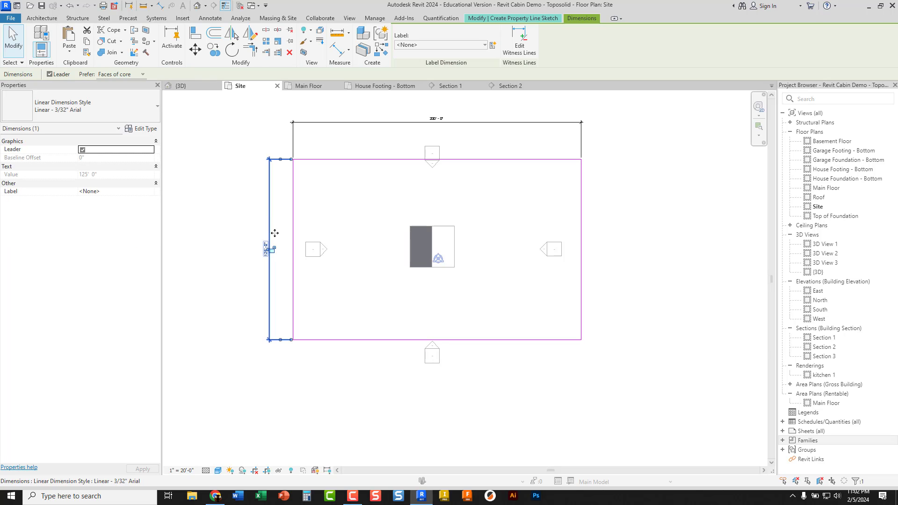
click(307, 236)
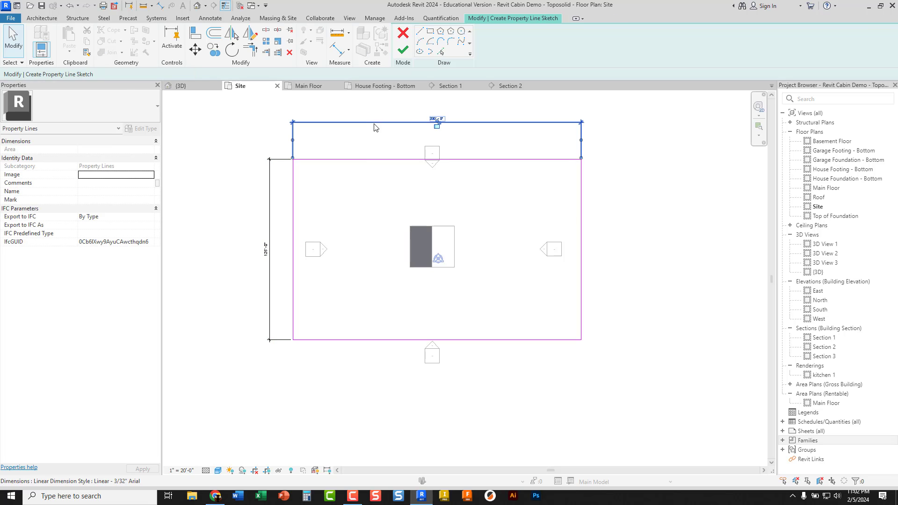
click(436, 122)
click(393, 210)
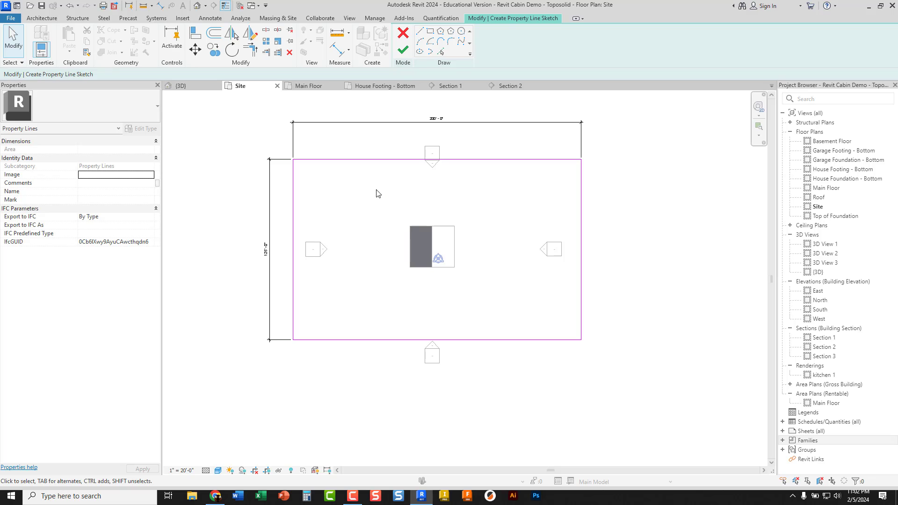
Step: Nudge the property line rectangle's edges to centre it around the house and finish the property line sketch
click(392, 340)
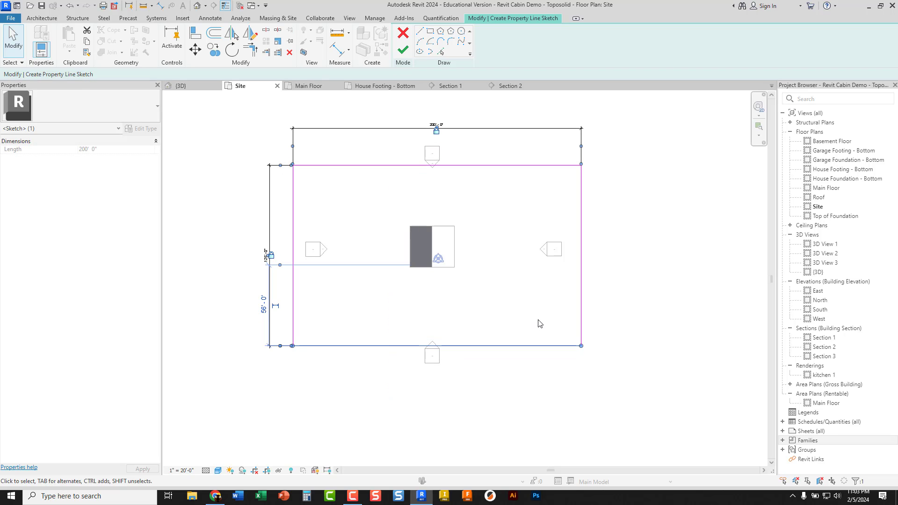
click(601, 294)
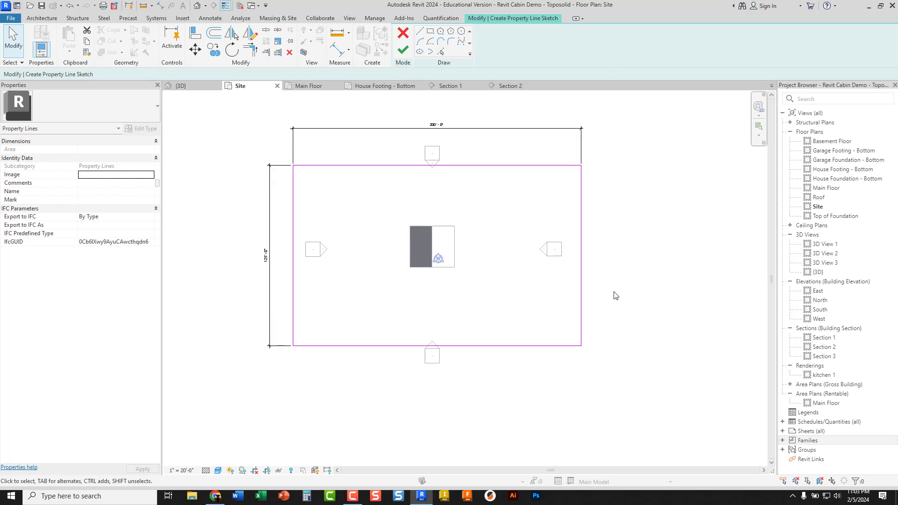
click(294, 293)
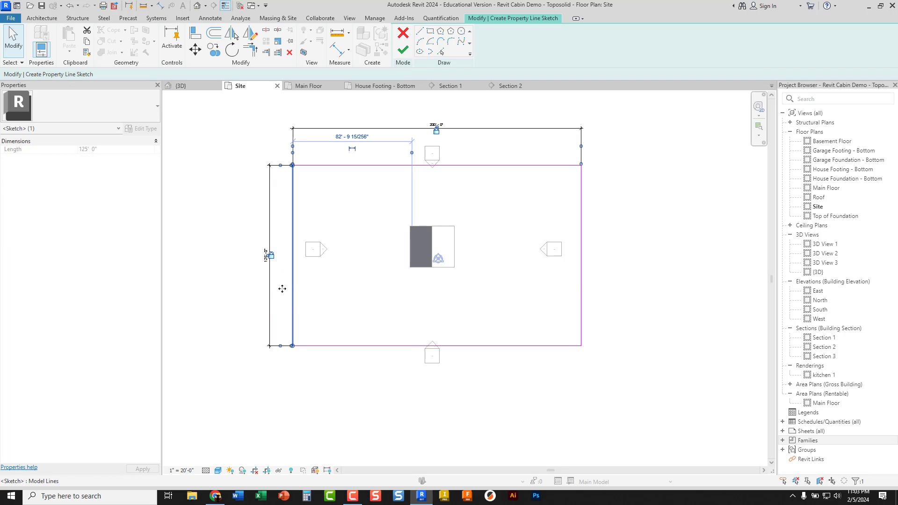
drag(282, 289, 293, 294)
click(641, 289)
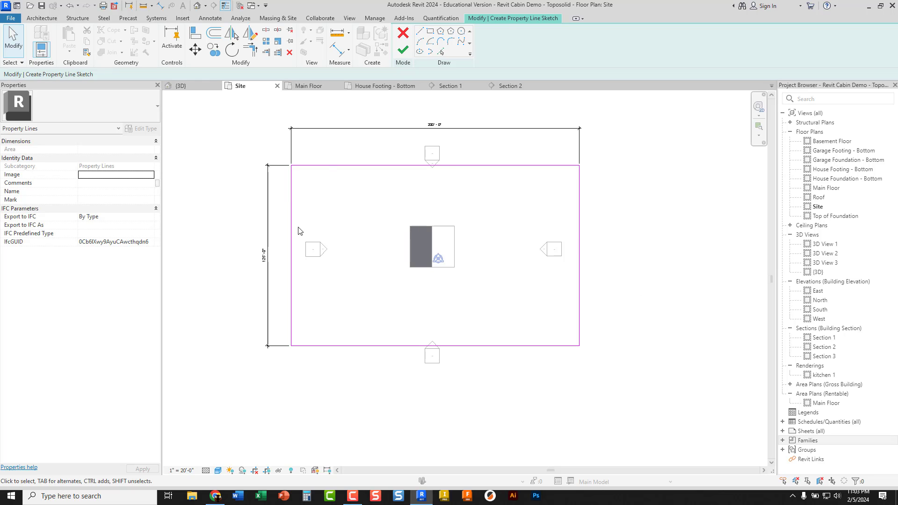
click(404, 51)
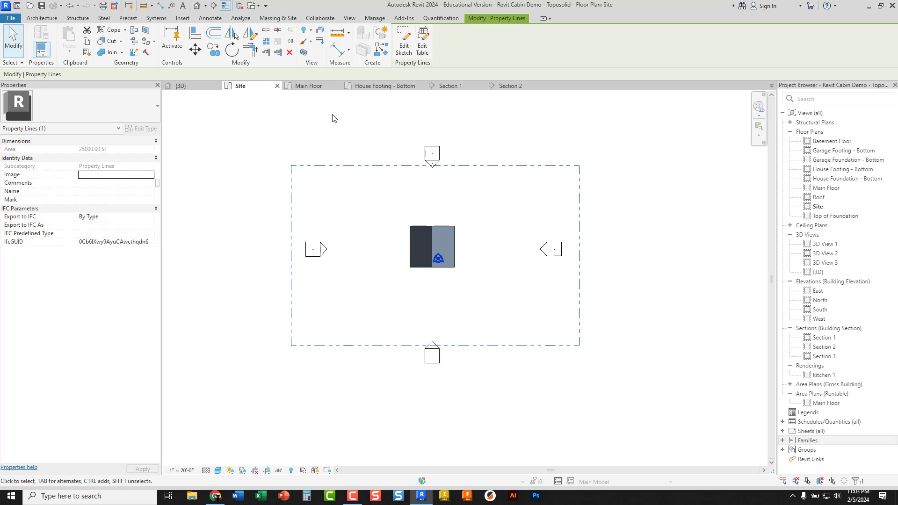
Step: Create a toposolid from a sketched rectangular boundary that follows the property line from corner to corner
click(277, 19)
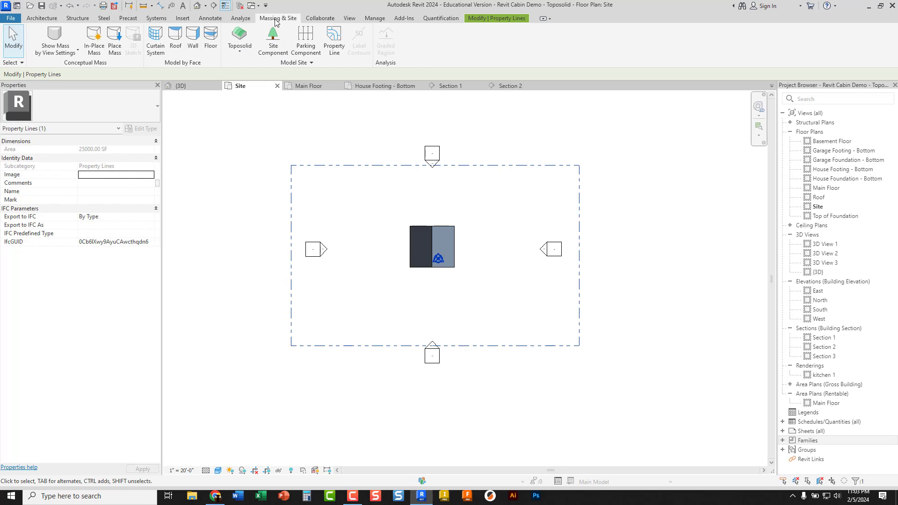
click(242, 48)
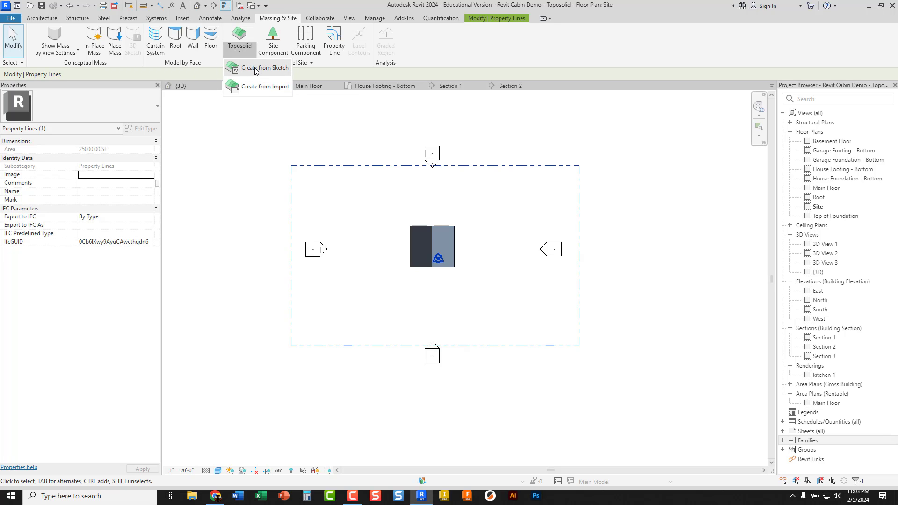
click(255, 69)
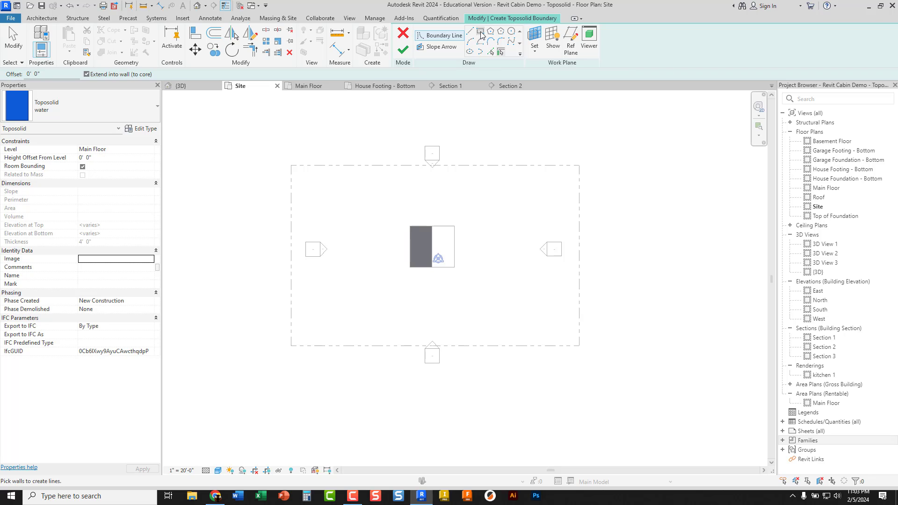
click(482, 42)
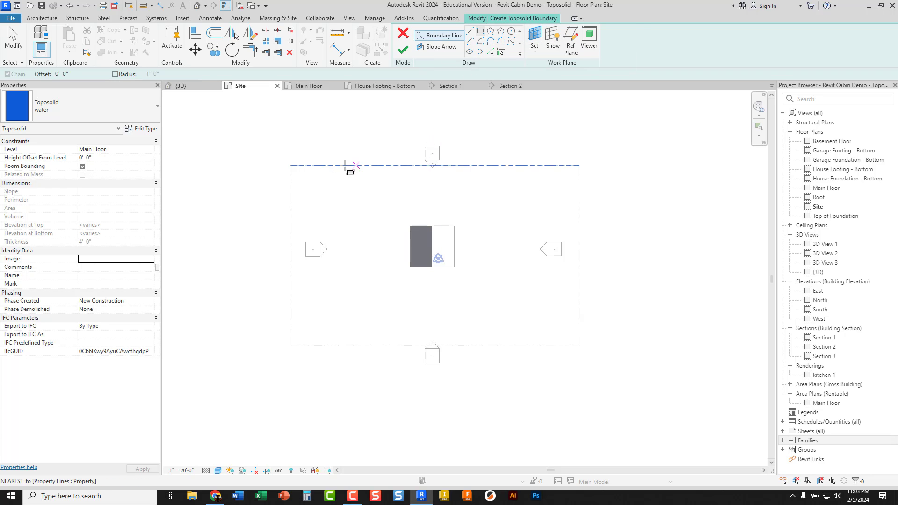
click(291, 164)
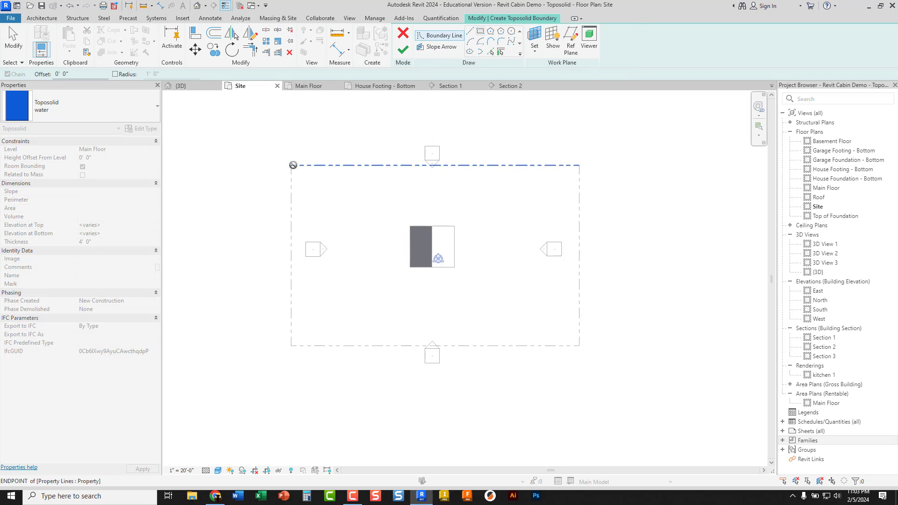
click(579, 346)
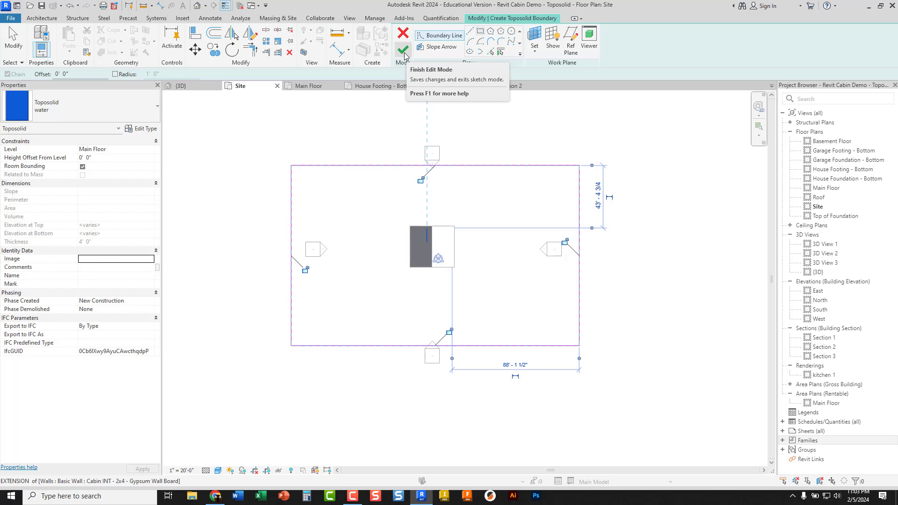
click(404, 51)
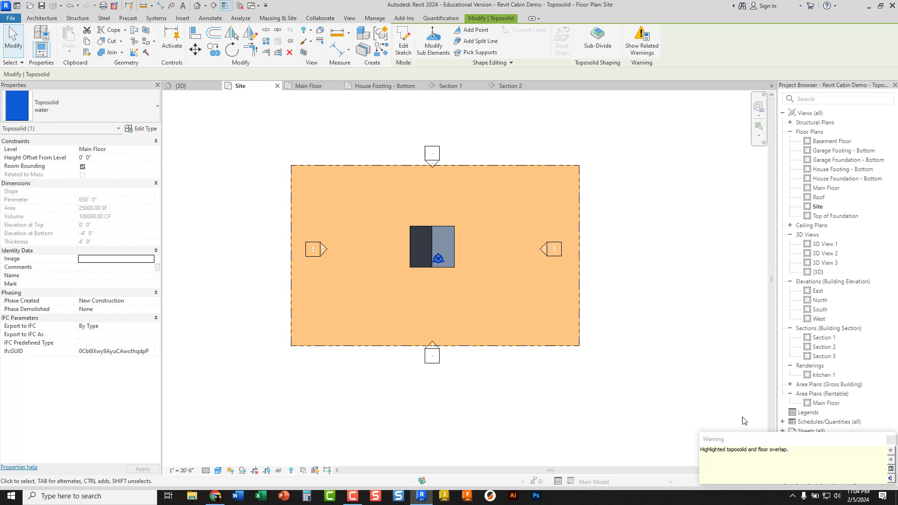
Step: Change the new toposolid's type to Grassland - 16"
click(515, 254)
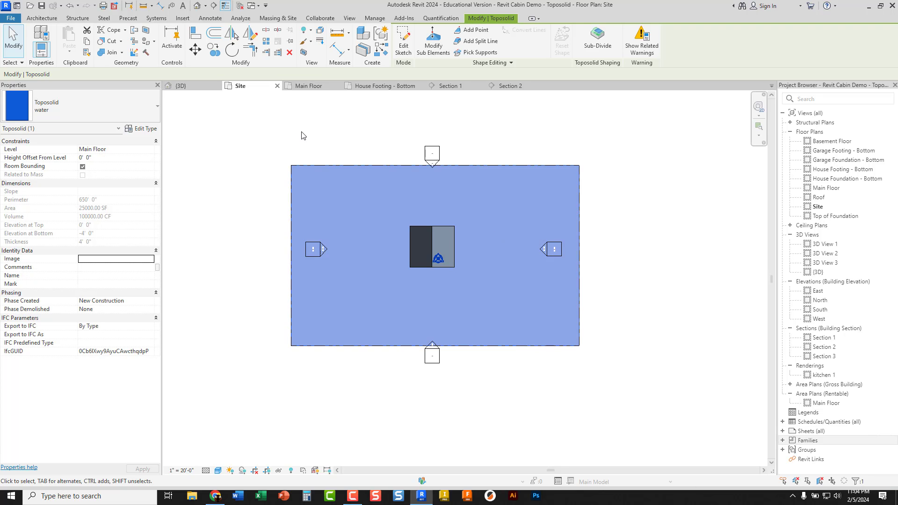
click(89, 105)
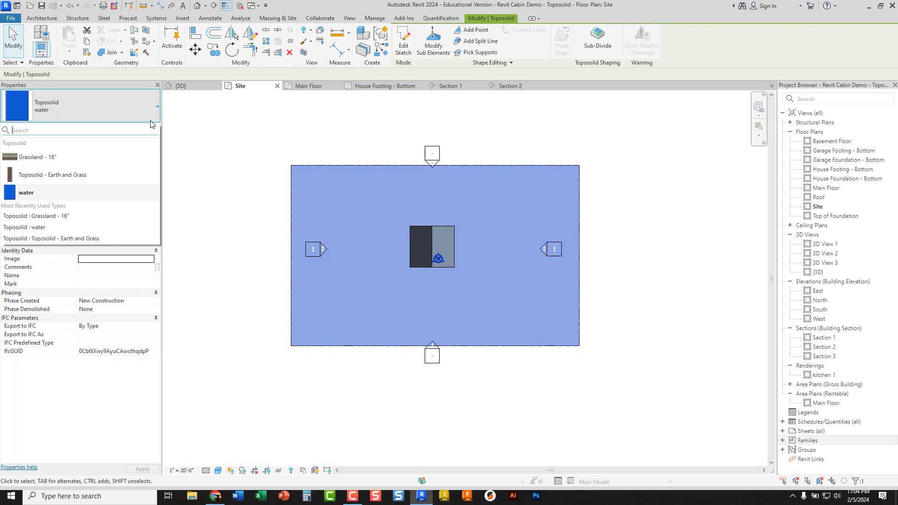
click(56, 157)
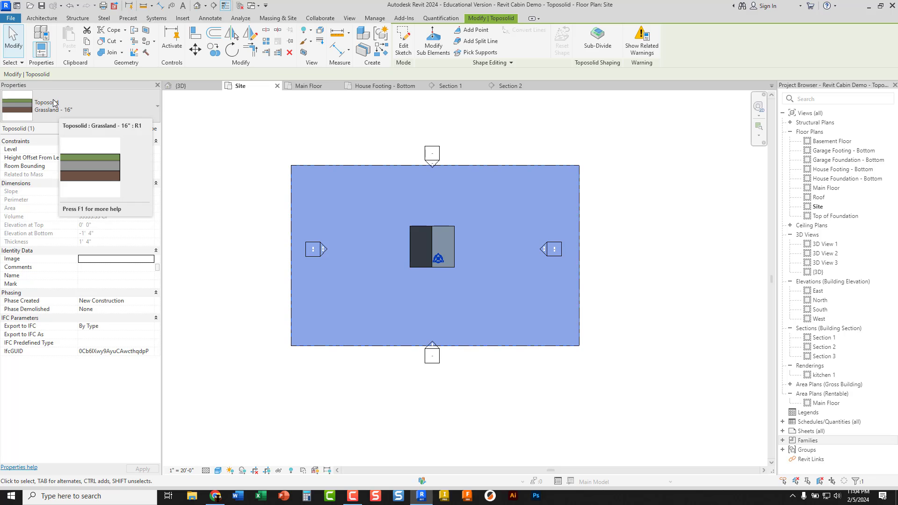
click(193, 125)
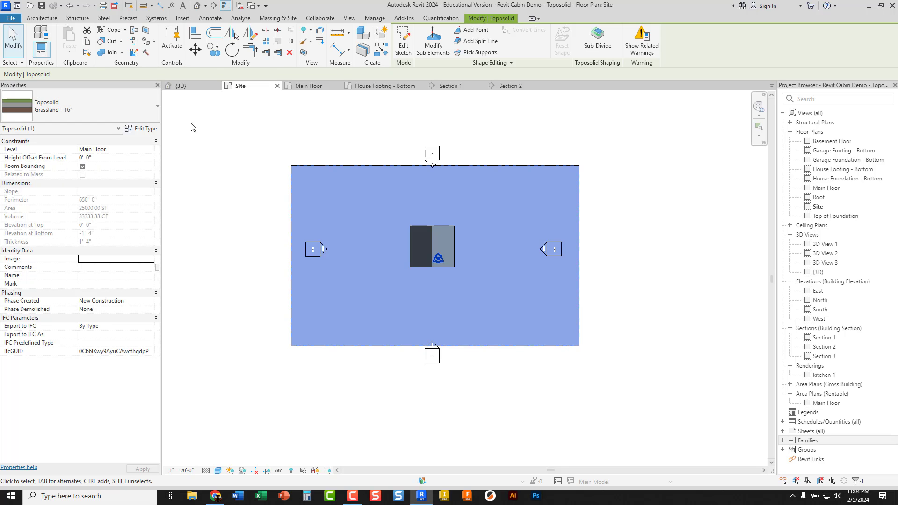
Step: Examine the toposolid's corner thickness and how it sits around the house in the default 3D view
click(192, 86)
scroll(393, 309, down, 3)
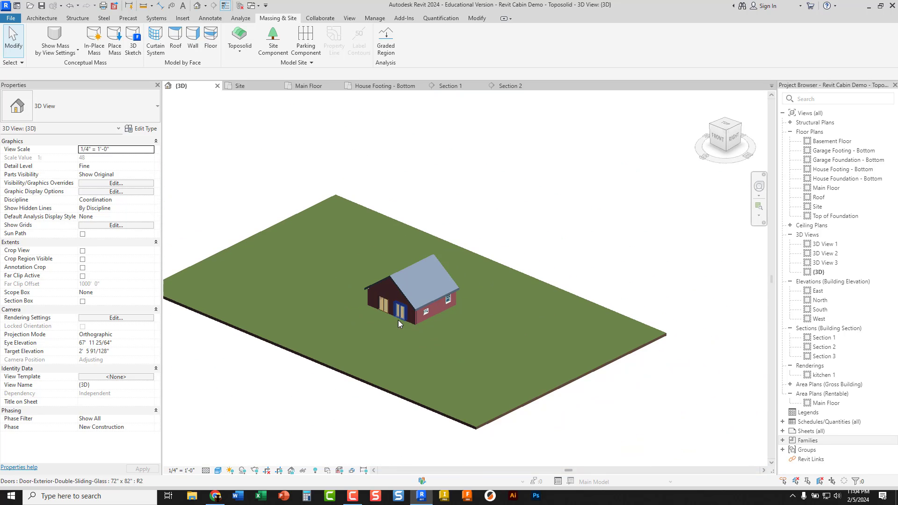
scroll(405, 330, up, 4)
middle_drag(403, 331, 409, 236)
middle_drag(586, 436, 514, 367)
scroll(513, 367, up, 4)
scroll(517, 384, up, 2)
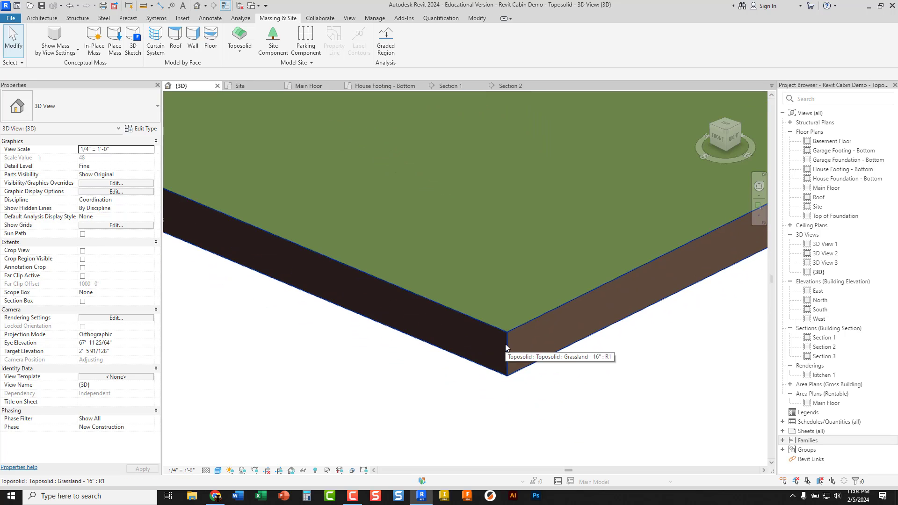
scroll(497, 343, down, 1)
scroll(496, 344, down, 4)
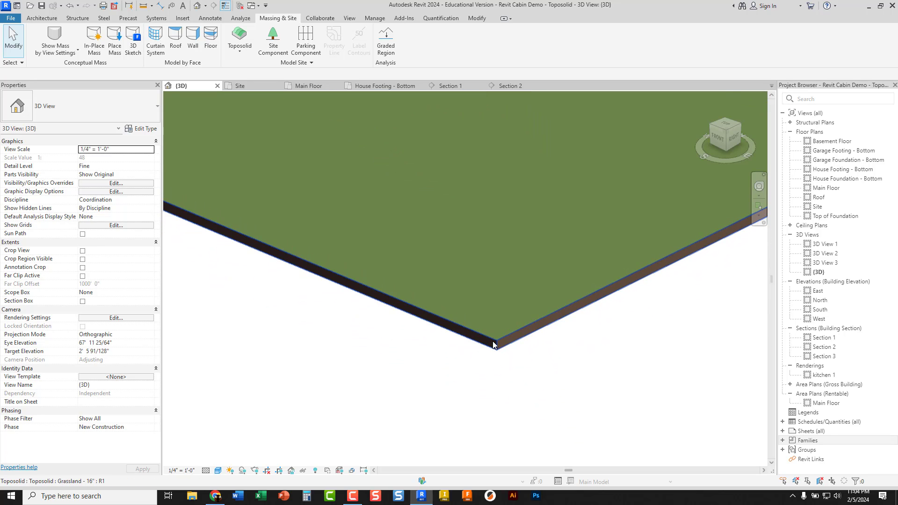
middle_drag(408, 279, 503, 337)
scroll(503, 337, down, 2)
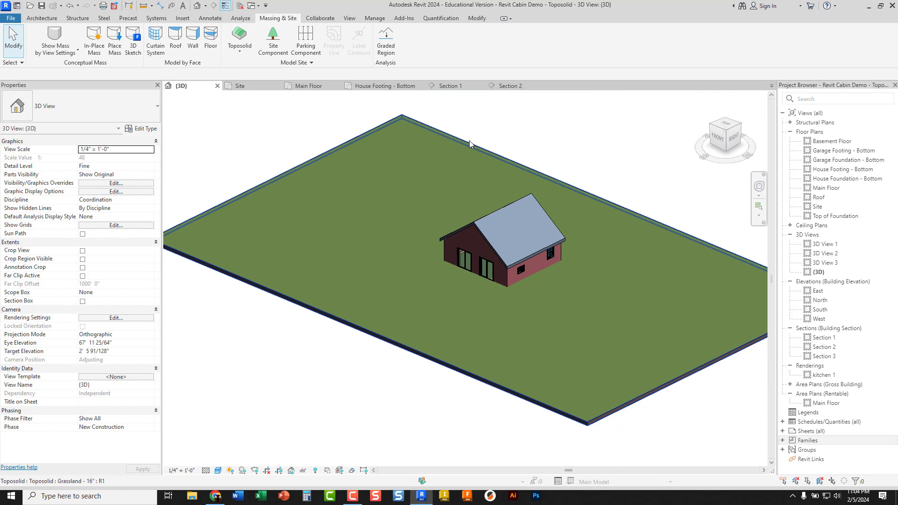
Step: Set the Earth structure layer of the toposolid type to 10' thick and accept the overlap warning
click(321, 311)
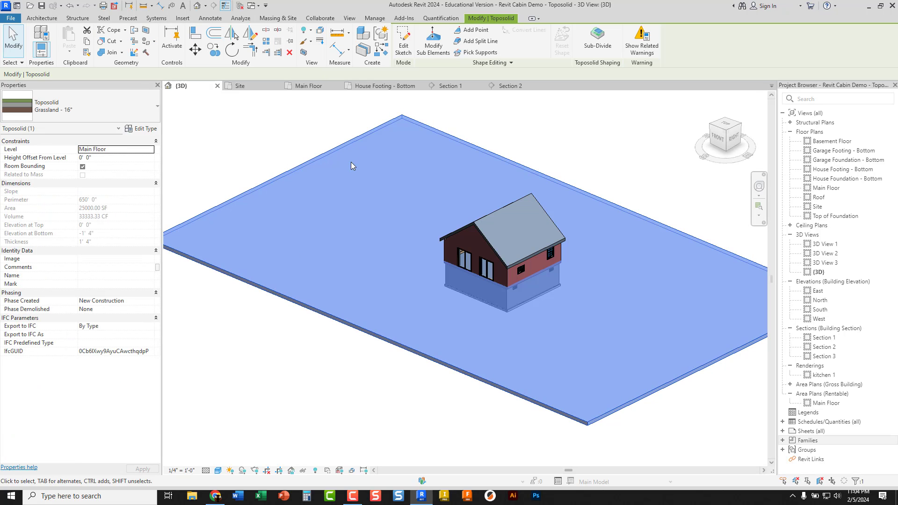
click(149, 130)
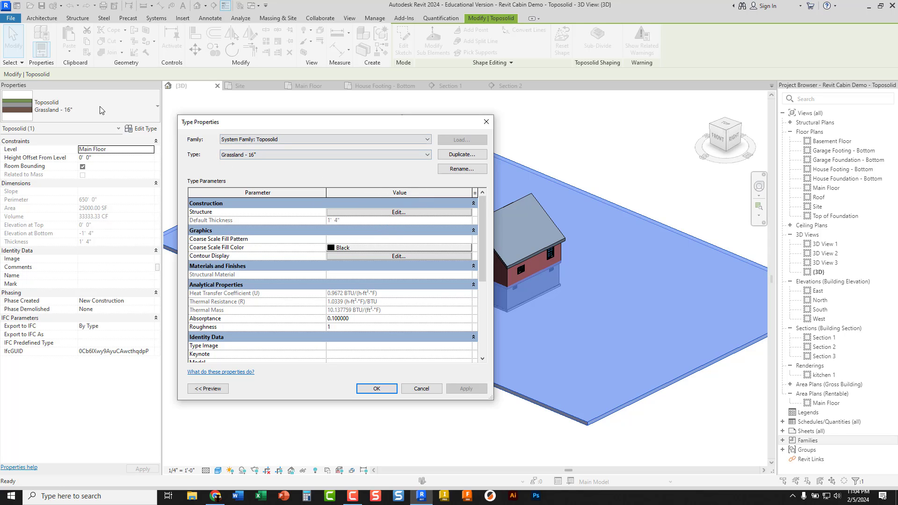
click(374, 213)
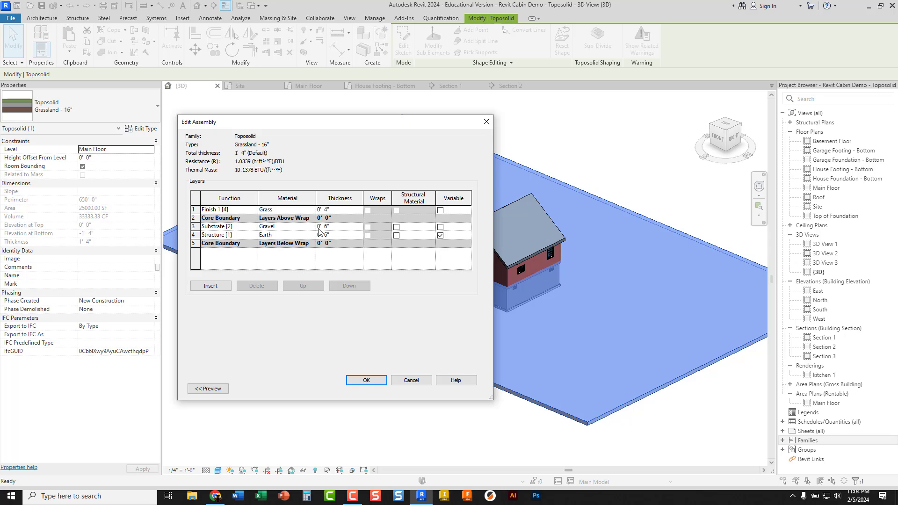
click(330, 237)
drag(330, 238, 321, 235)
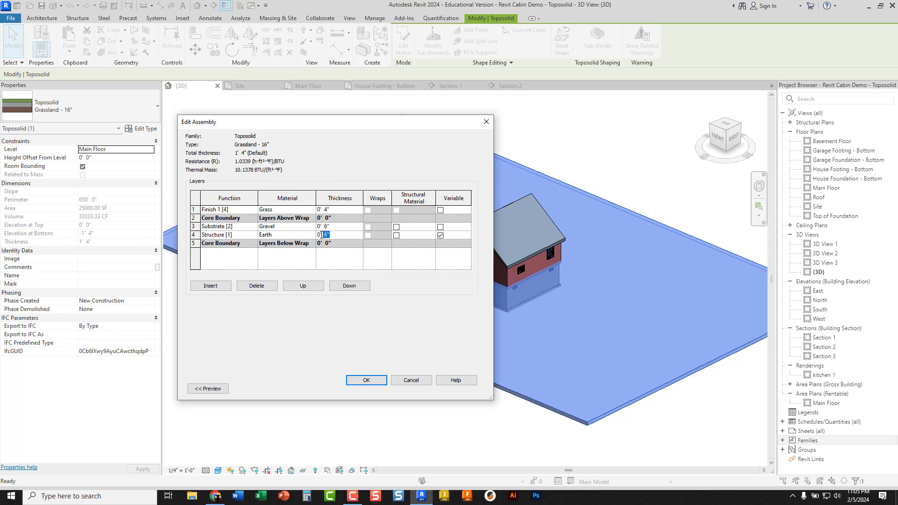
text(10)
key(Tab)
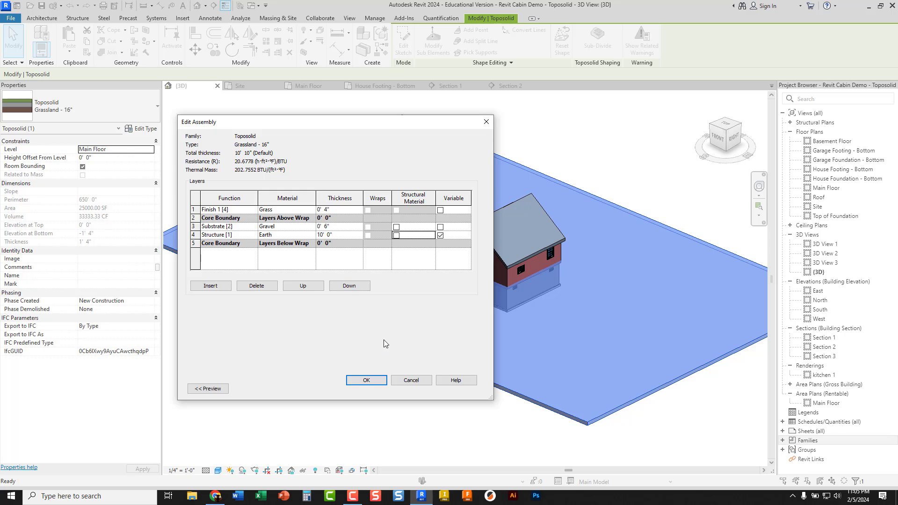
click(367, 381)
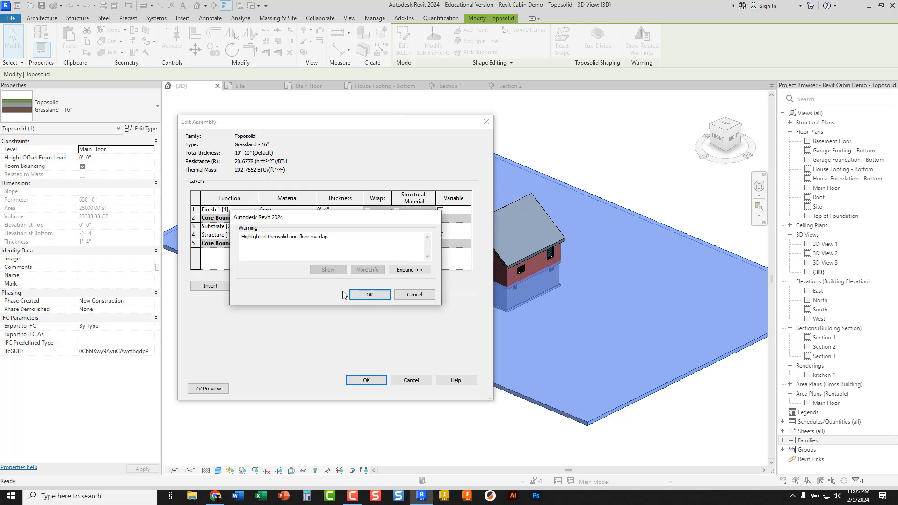
click(368, 295)
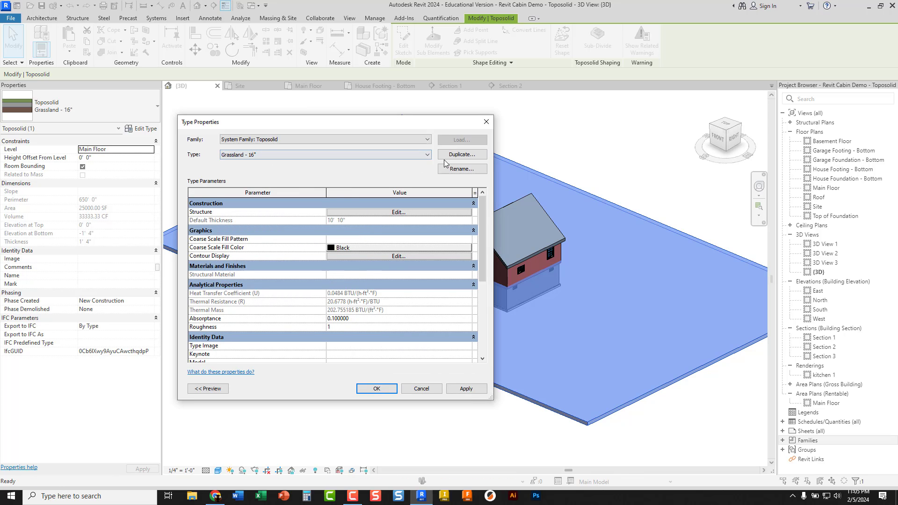
Step: Rename the toposolid type to Grassland and apply the type changes
click(457, 171)
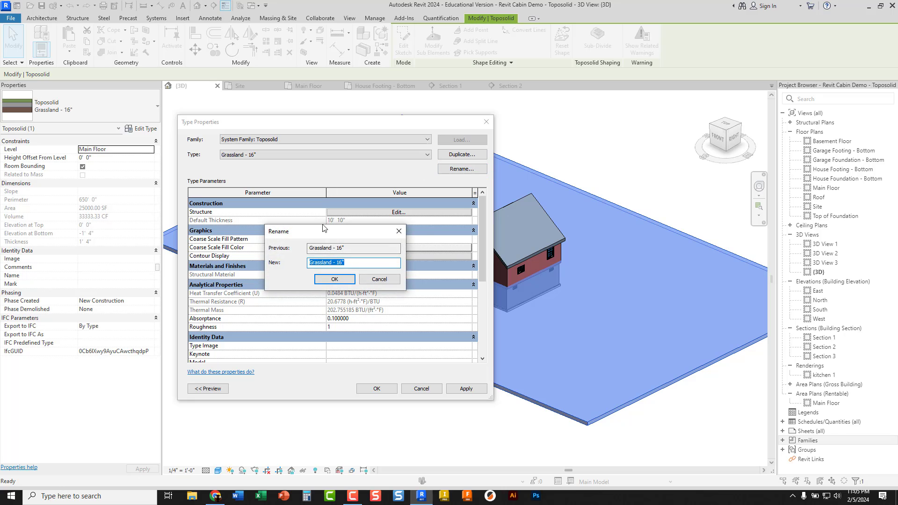
click(350, 263)
click(335, 279)
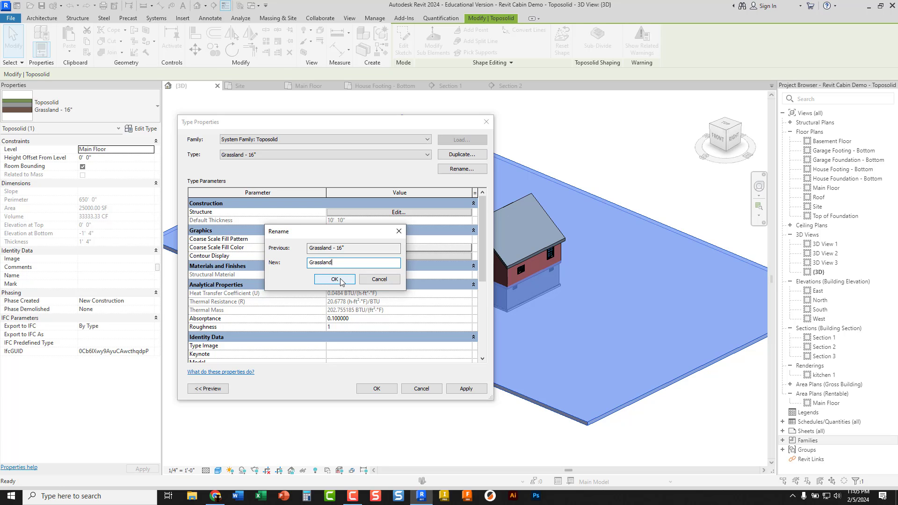
click(376, 389)
scroll(386, 287, up, 3)
click(403, 333)
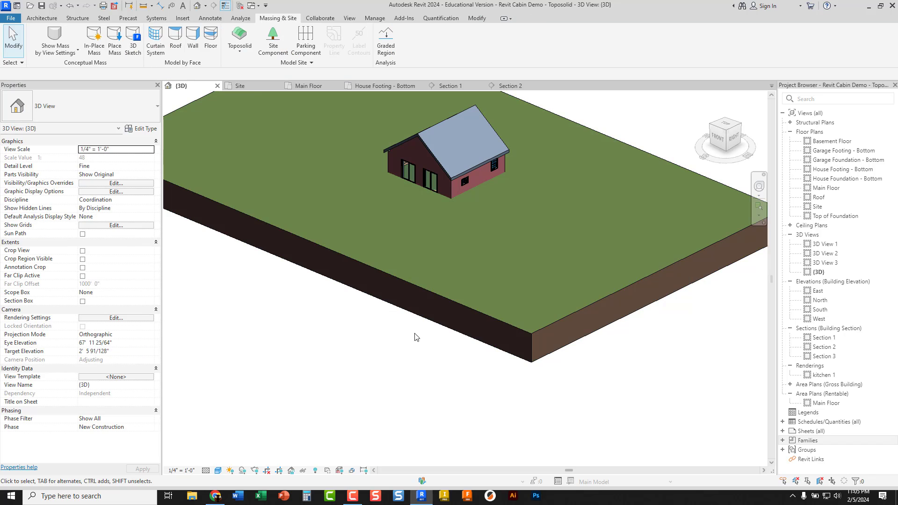
Step: Set the Grassland toposolid's level to Top of Foundation
shift+middle_drag(531, 343, 506, 277)
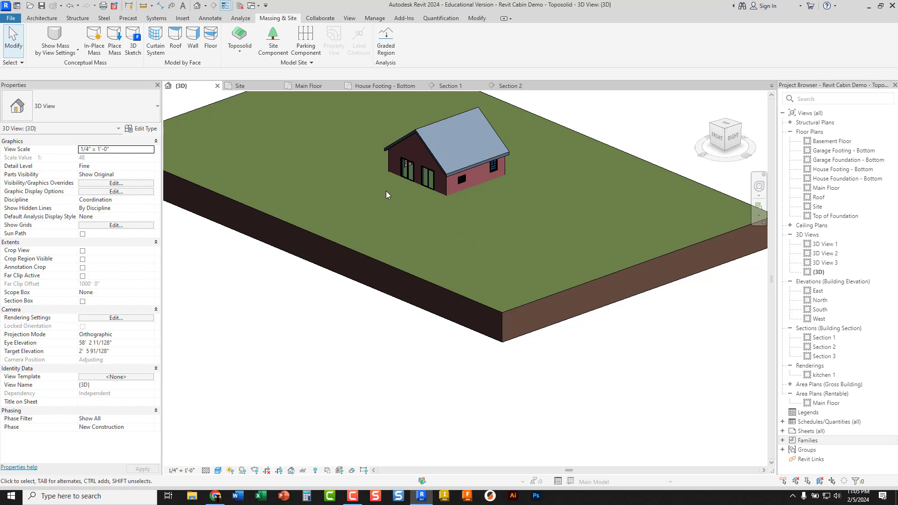
scroll(418, 177, up, 3)
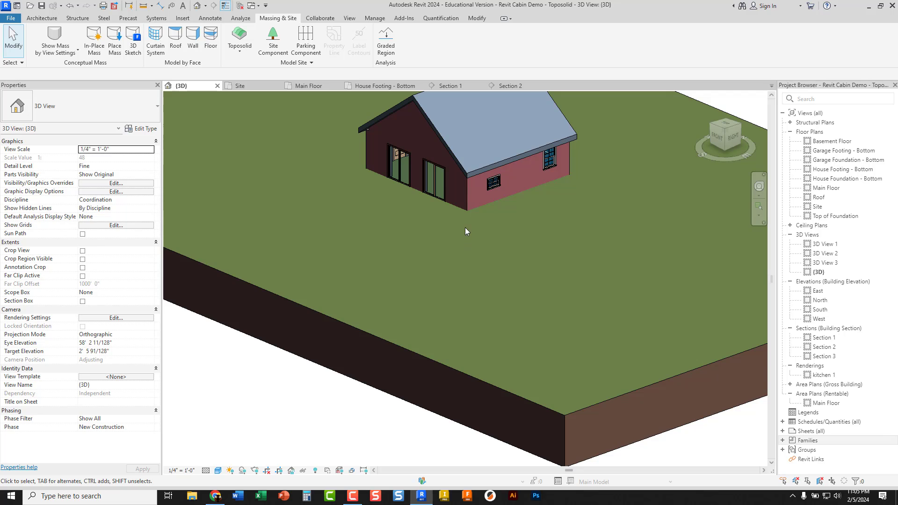
scroll(465, 227, down, 3)
click(453, 321)
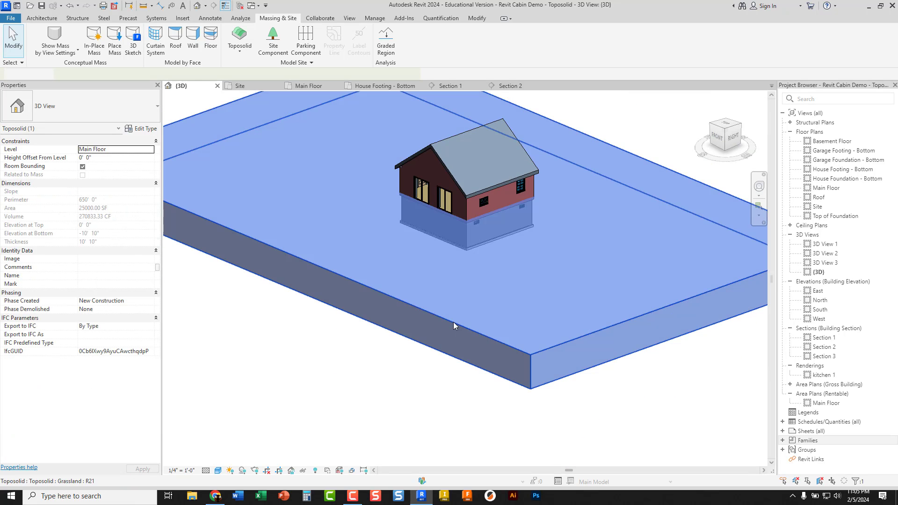
key(ctrl)
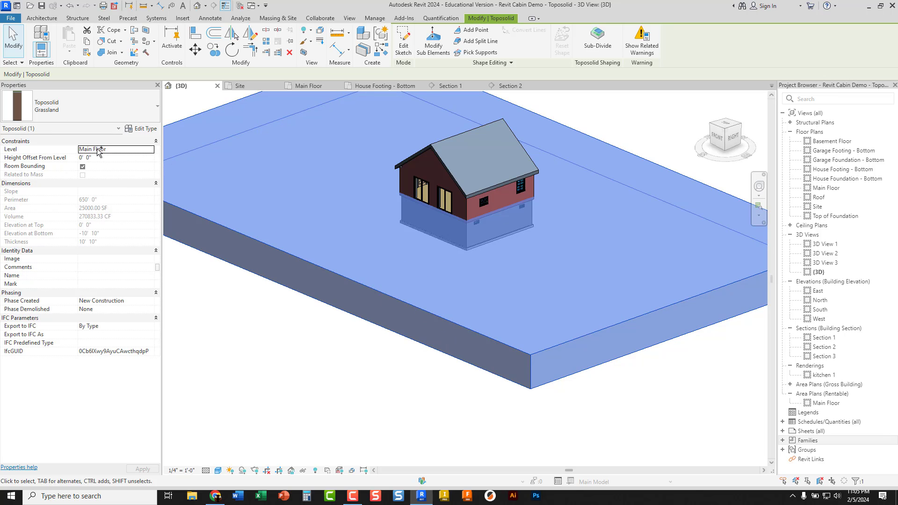
click(137, 149)
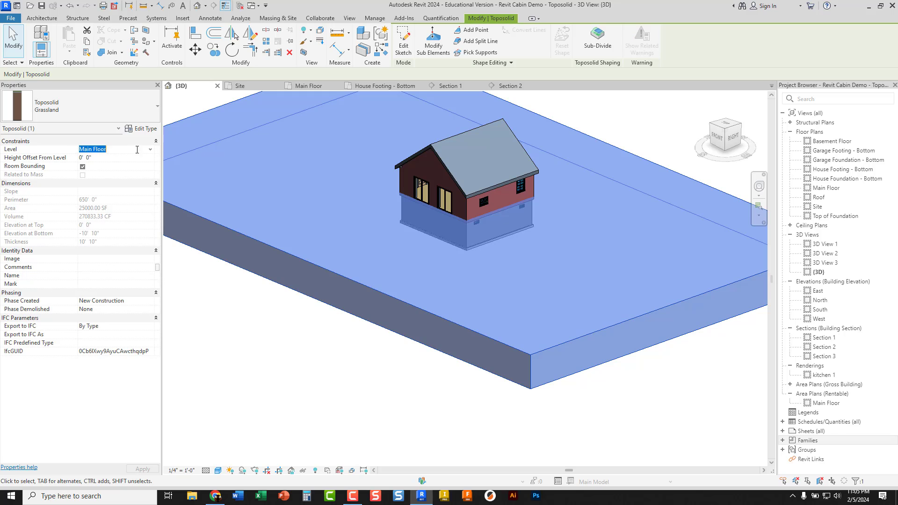
click(151, 150)
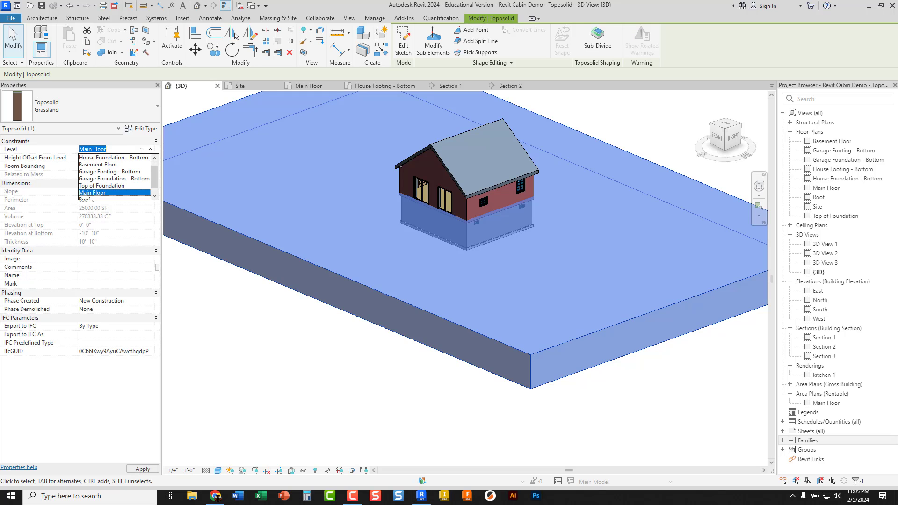
click(106, 186)
Step: Set the toposolid's height offset from its level to -0' 6"
click(99, 158)
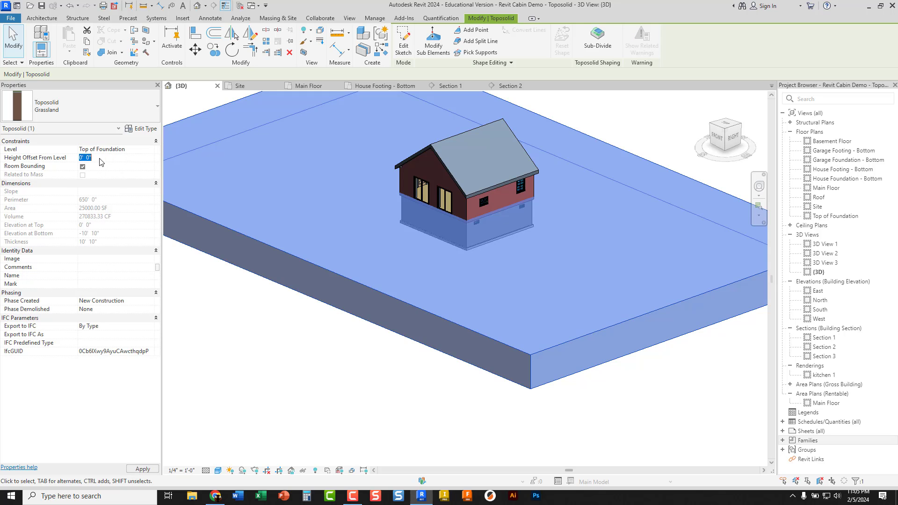
text(-0'  )
text(6")
key(Return)
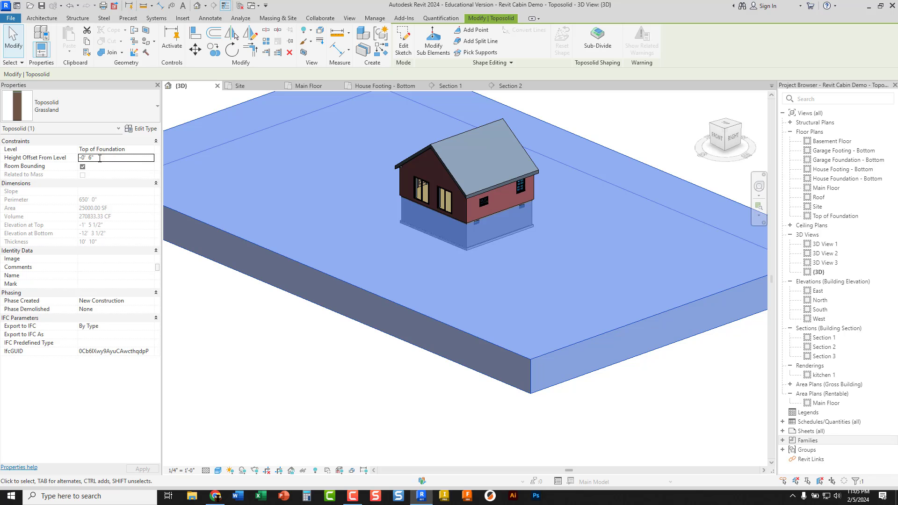
click(203, 291)
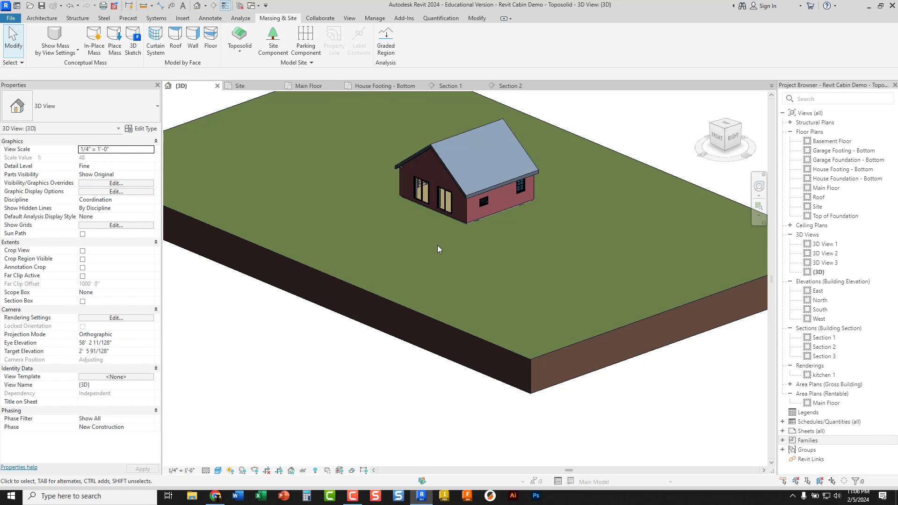
Step: Examine how the ground meets the foundation at the house's front corner, and look over the whole site from the front
scroll(481, 230, up, 6)
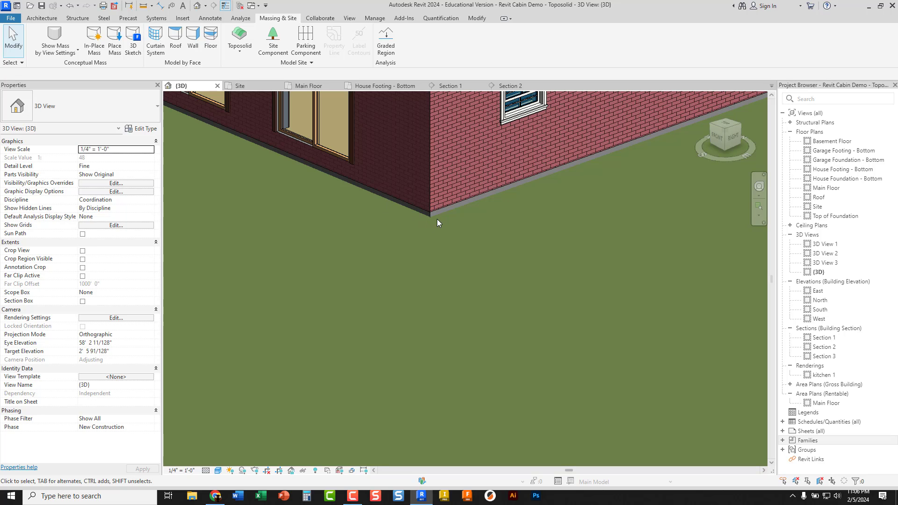
scroll(432, 218, up, 3)
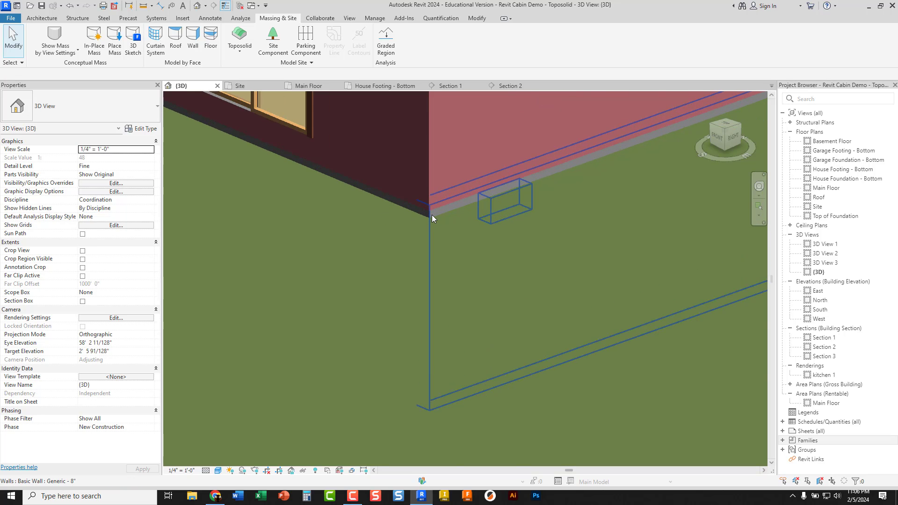
scroll(432, 214, up, 2)
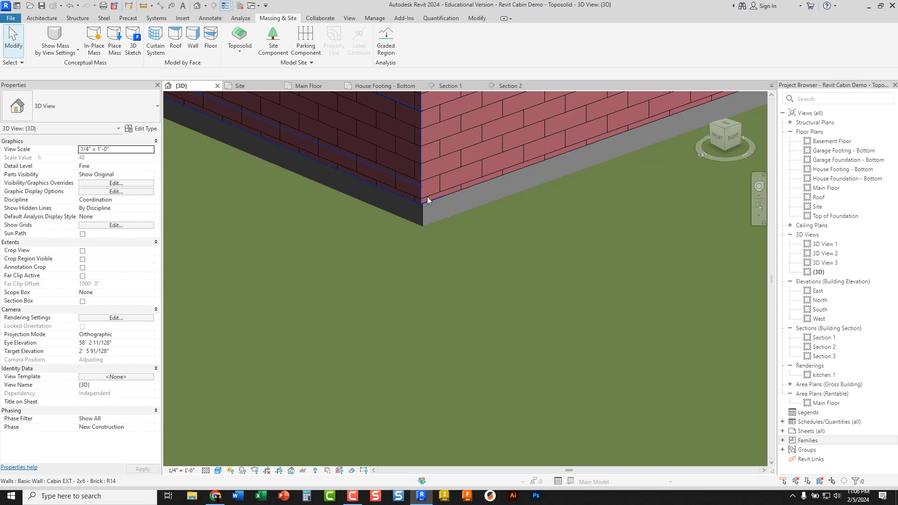
scroll(418, 215, down, 6)
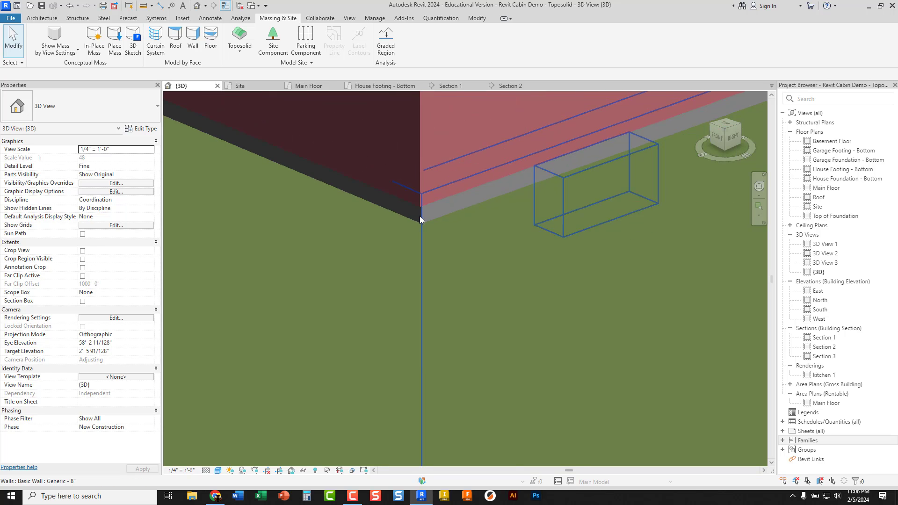
scroll(425, 217, up, 4)
scroll(416, 213, down, 3)
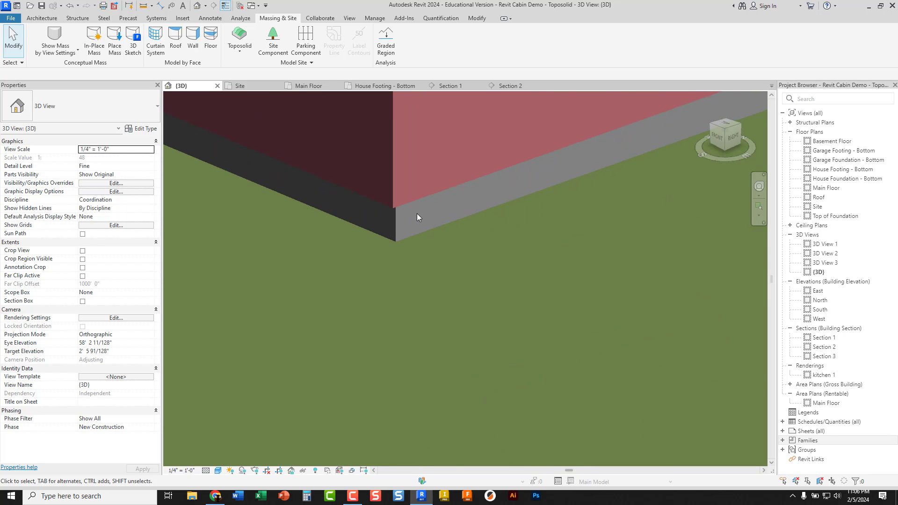
scroll(382, 218, up, 3)
scroll(382, 218, down, 3)
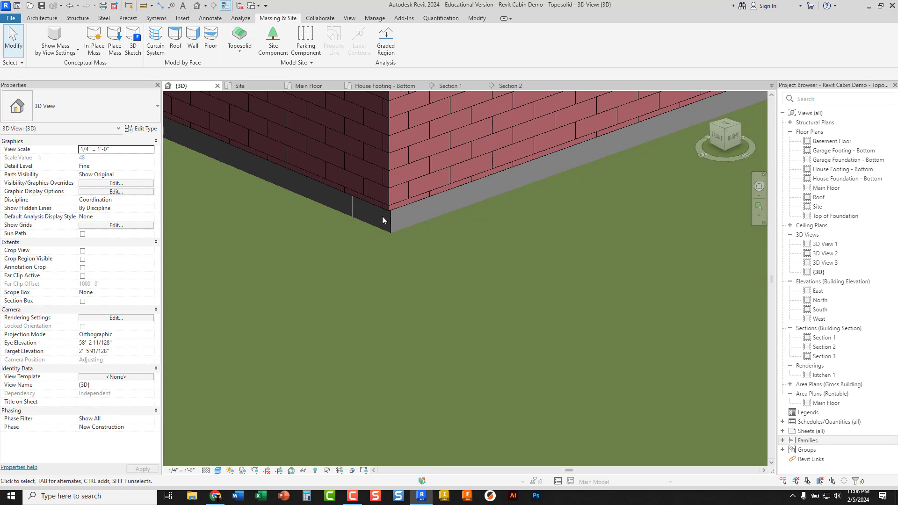
scroll(385, 224, down, 3)
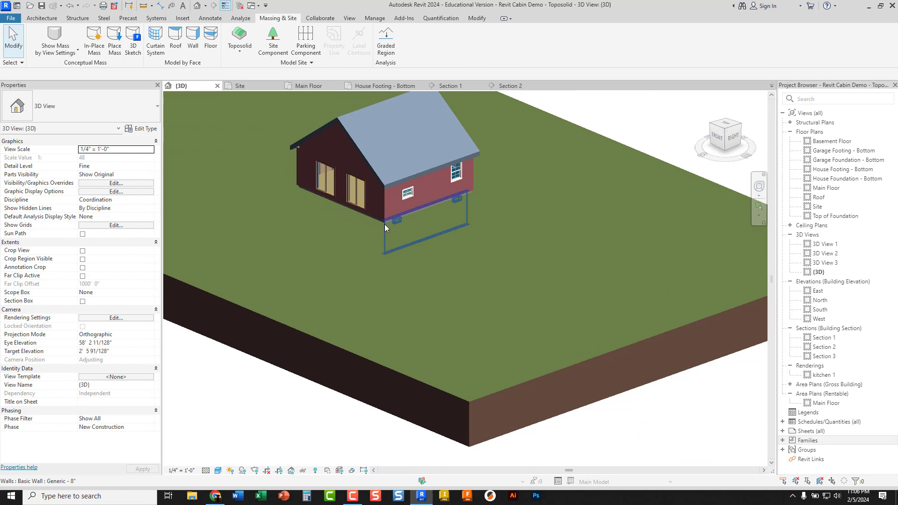
scroll(385, 223, down, 2)
shift+middle_drag(366, 231, 471, 287)
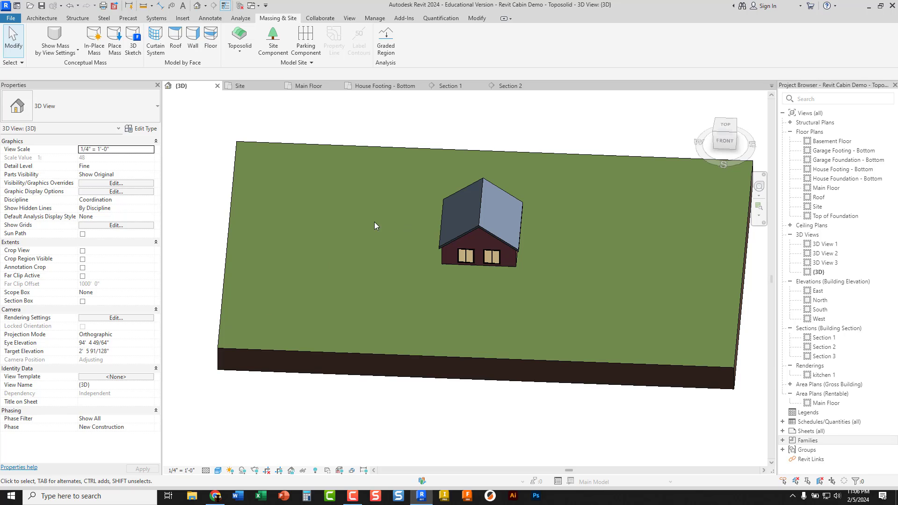
Step: In the Site plan, draw an upright ellipse as a detail line west of the house, with half-axes about 36' and 16'
click(251, 85)
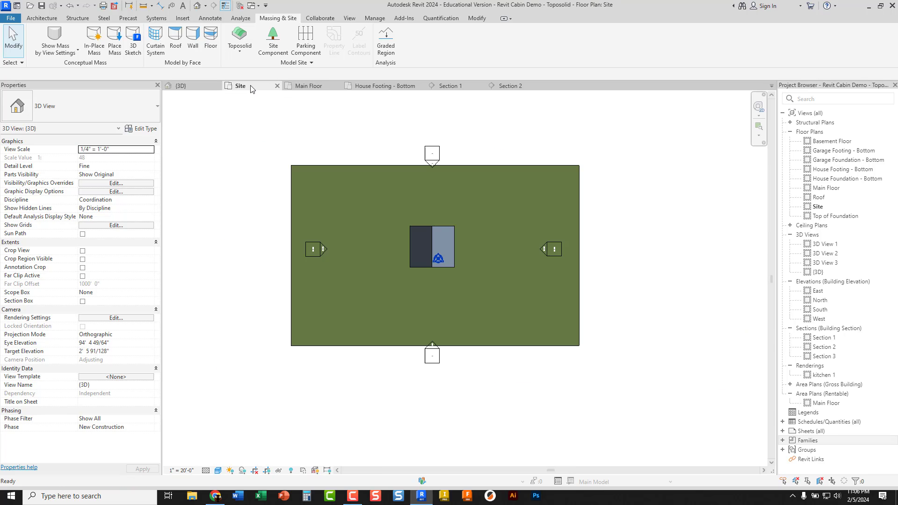
scroll(373, 280, down, 1)
scroll(372, 279, up, 3)
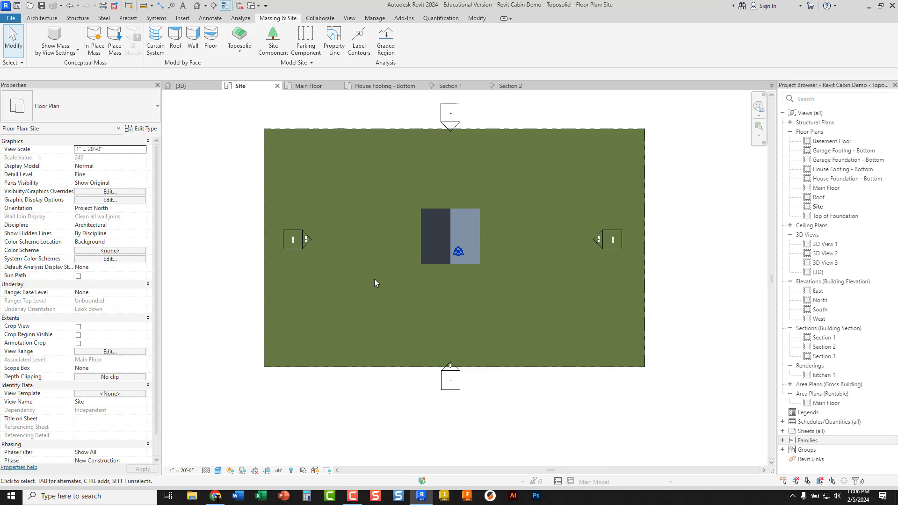
middle_drag(378, 283, 363, 320)
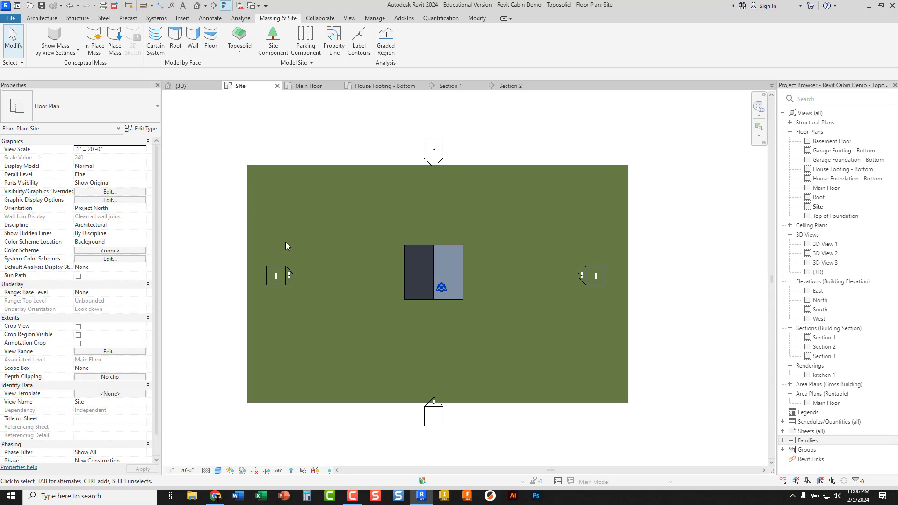
click(211, 18)
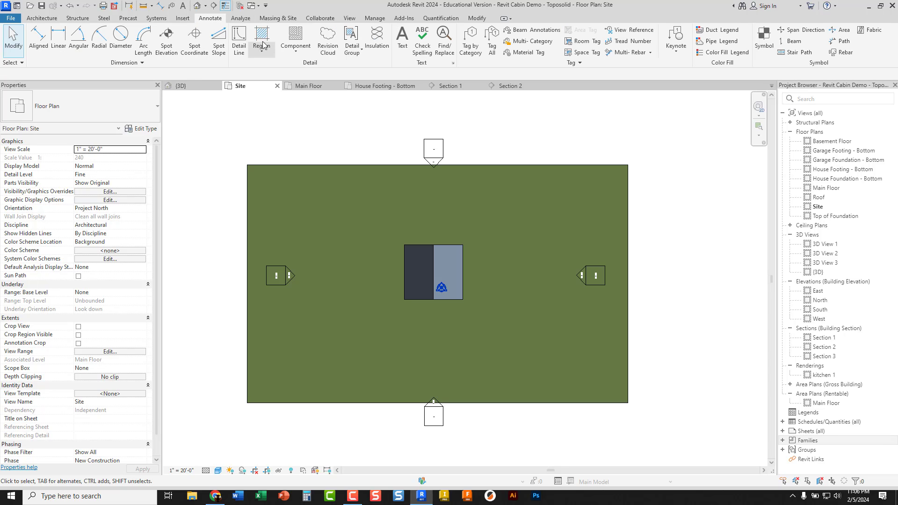
click(238, 44)
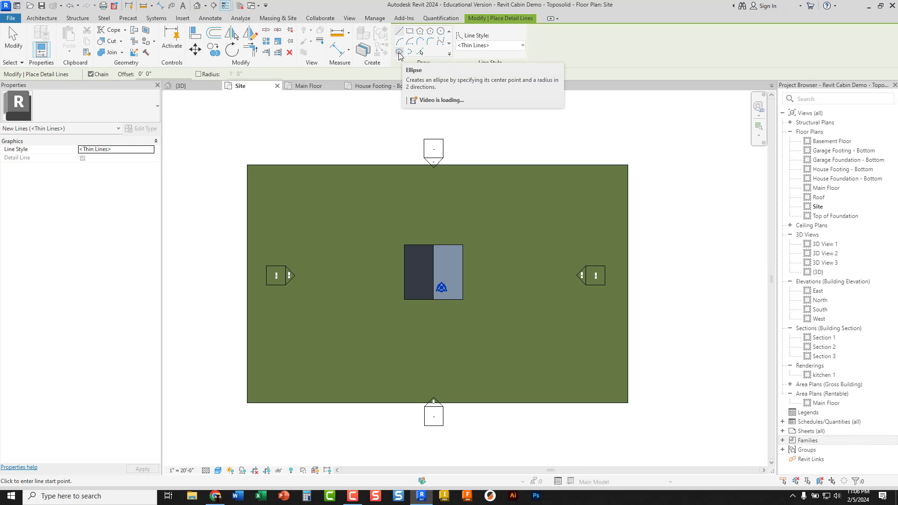
click(399, 52)
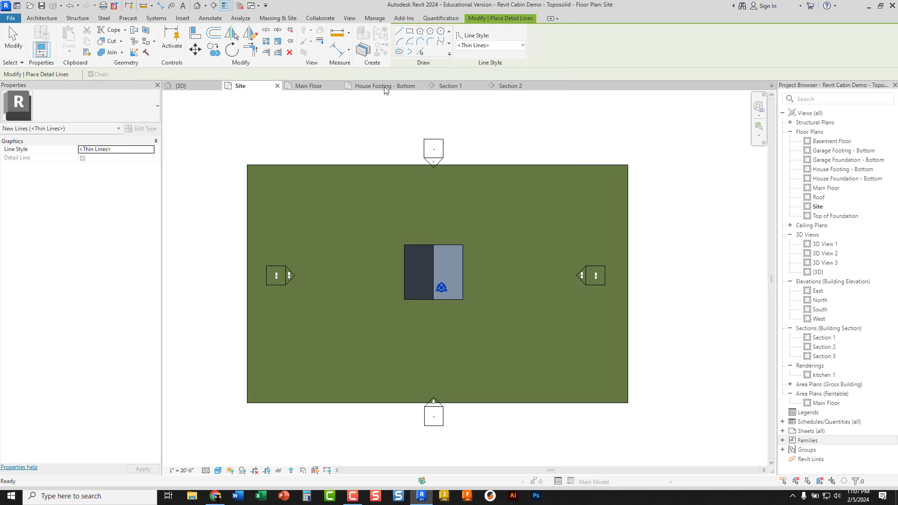
click(282, 238)
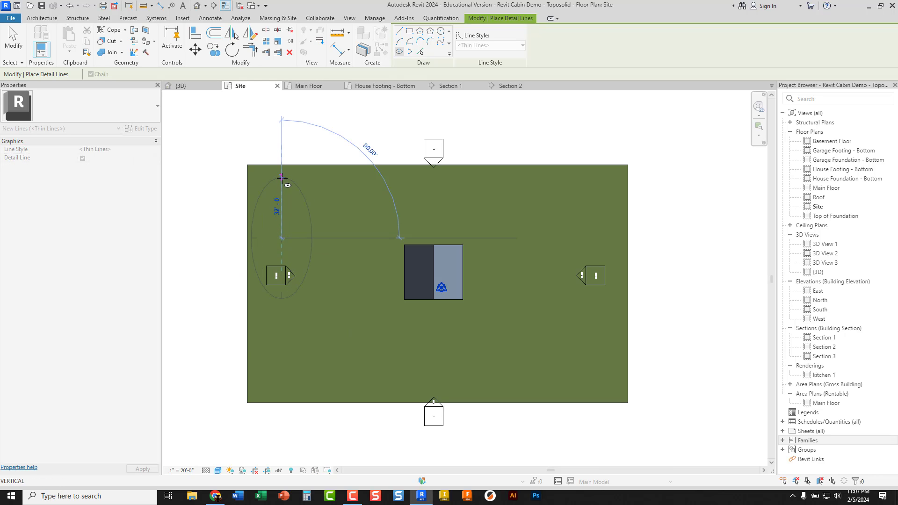
click(281, 171)
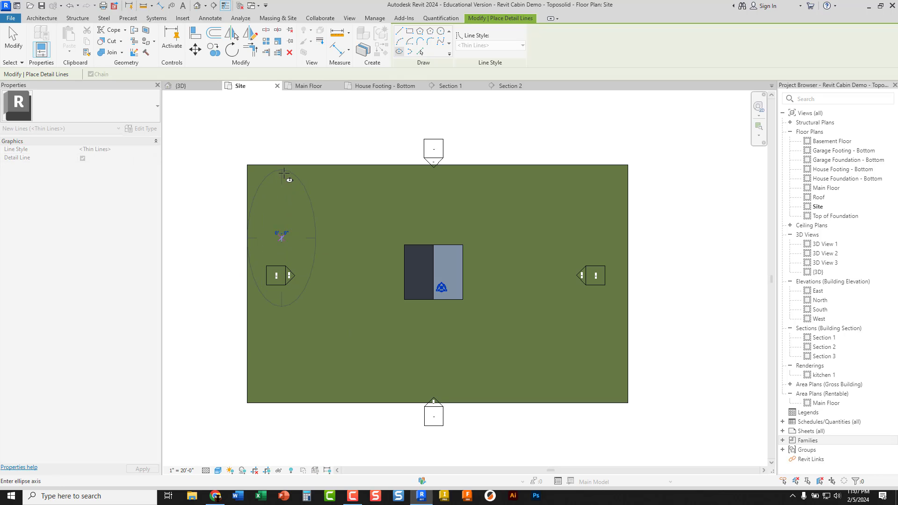
click(312, 215)
key(Escape)
key(Escape)
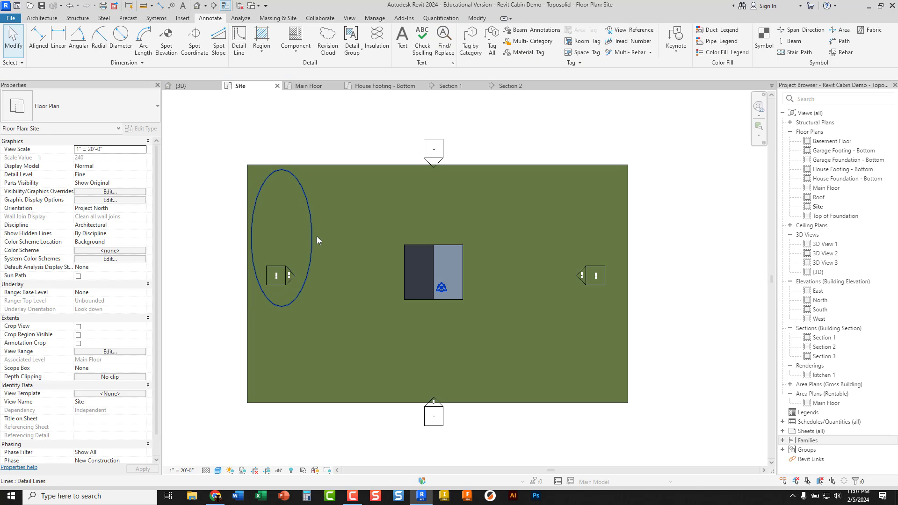
Step: Move the ellipse slightly away from the lot's northwest corner and stretch its north end to a vertical half-axis of about 41'
click(312, 234)
drag(310, 222, 321, 249)
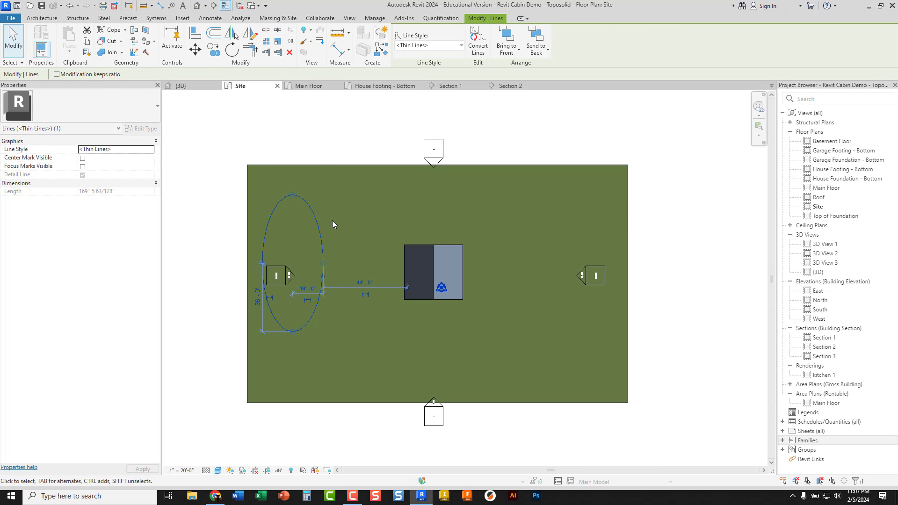
click(332, 220)
scroll(327, 287, up, 2)
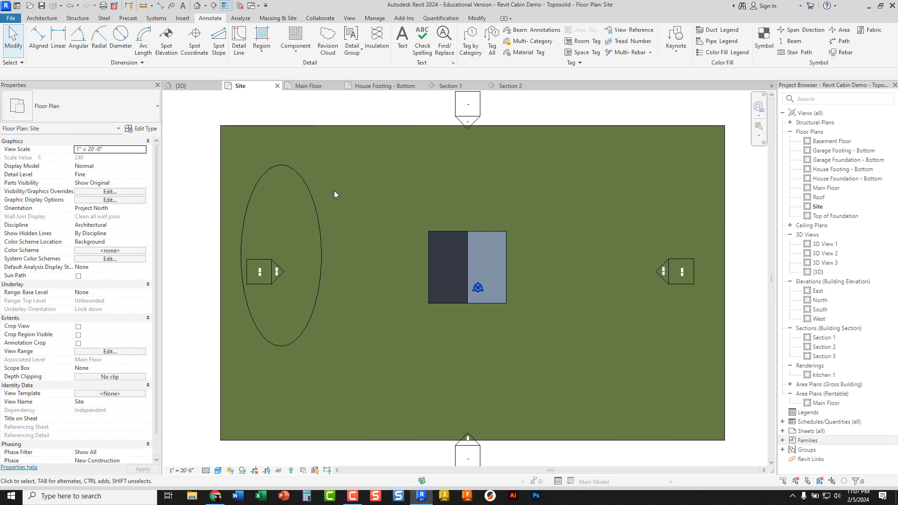
click(284, 167)
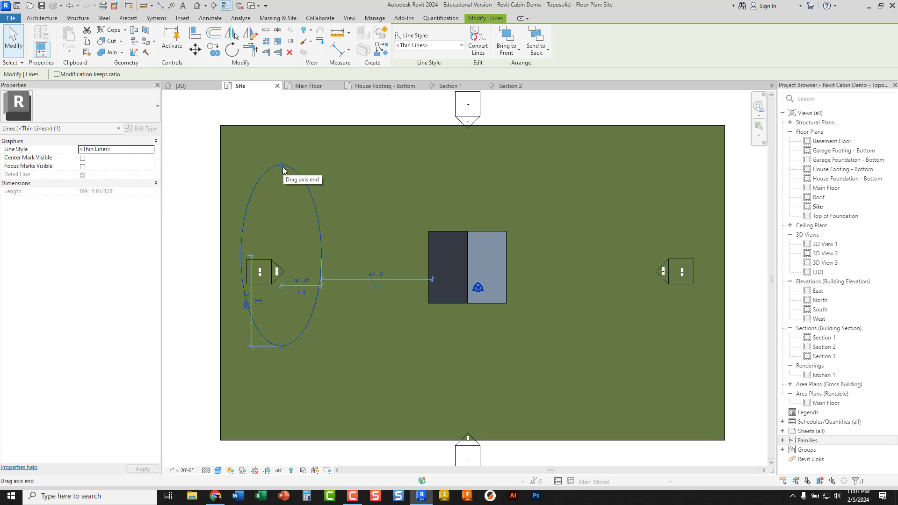
drag(282, 166, 296, 143)
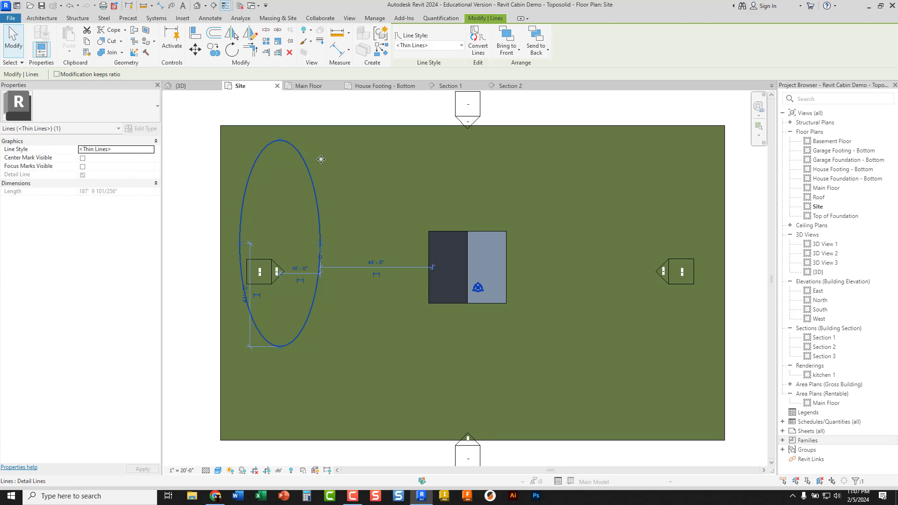
click(347, 175)
Step: Draw a horizontal ellipse as a detail line southwest of the house, with half-axes about 30' and 16'
scroll(349, 201, down, 1)
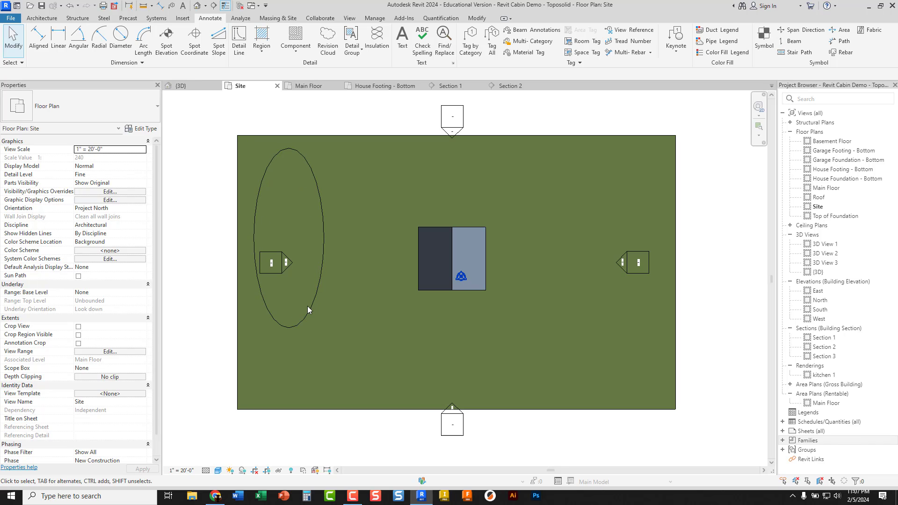
middle_drag(384, 330, 369, 310)
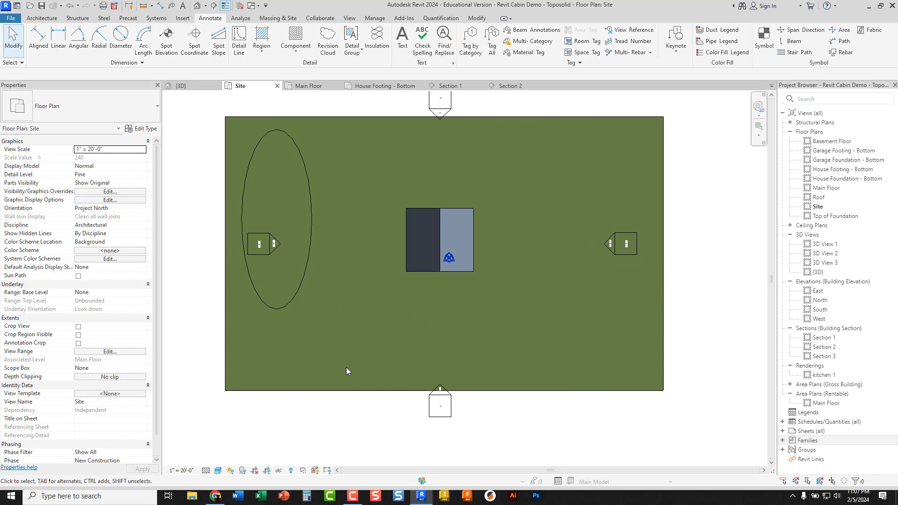
click(240, 43)
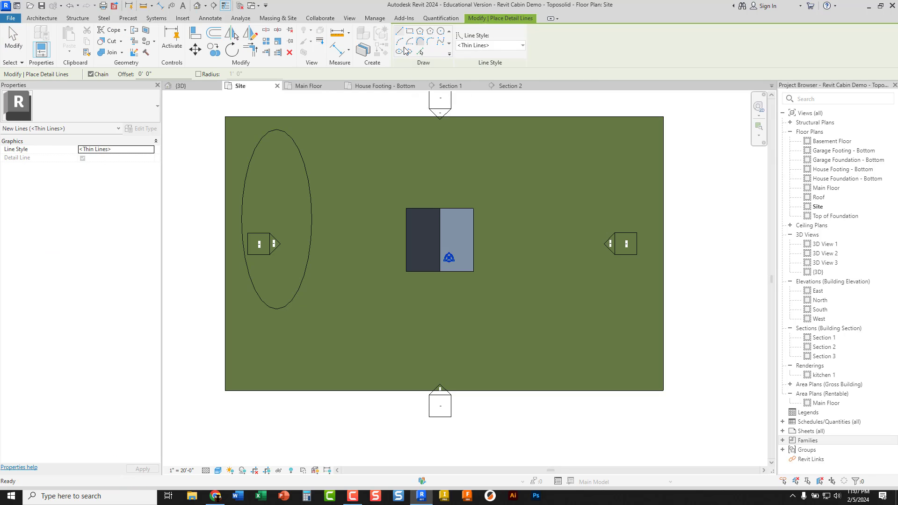
click(399, 52)
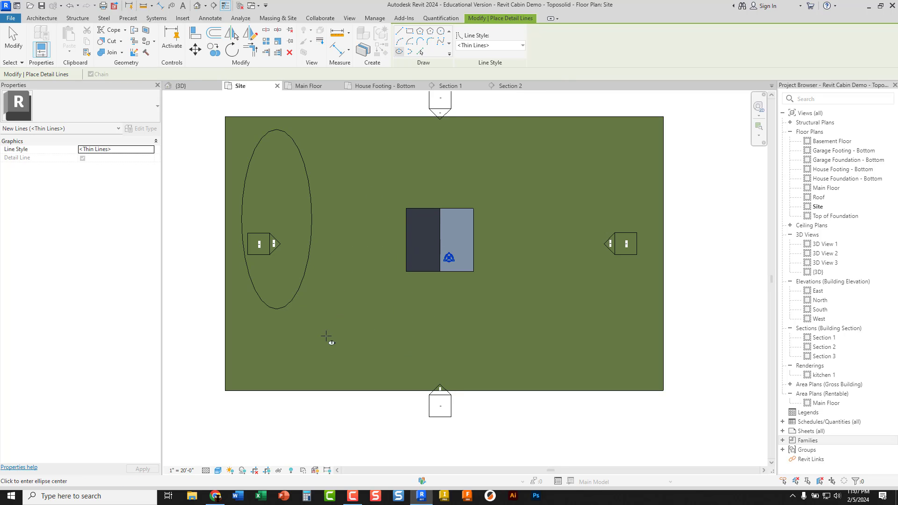
click(380, 344)
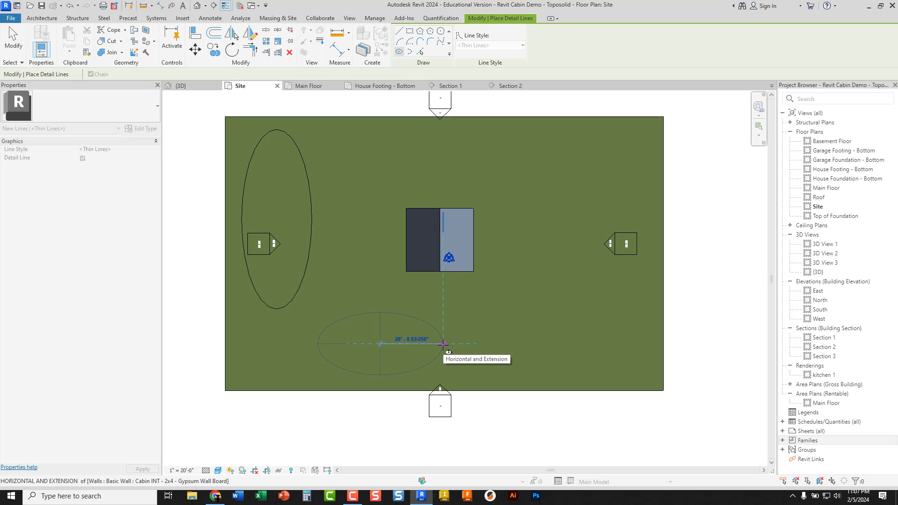
click(447, 344)
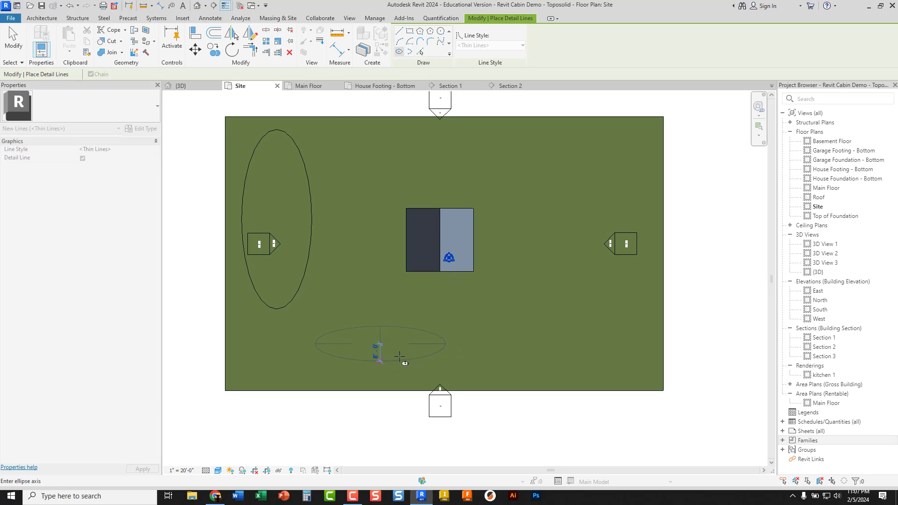
click(399, 378)
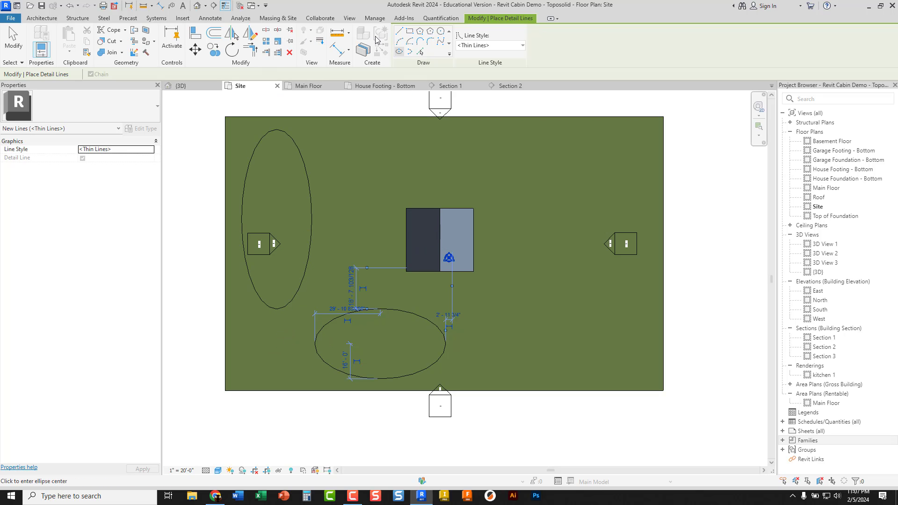
Step: Draw two parallel diagonal detail lines, each about 80' long, from the lot's southwest corner toward the house, passing between the ellipses
click(399, 32)
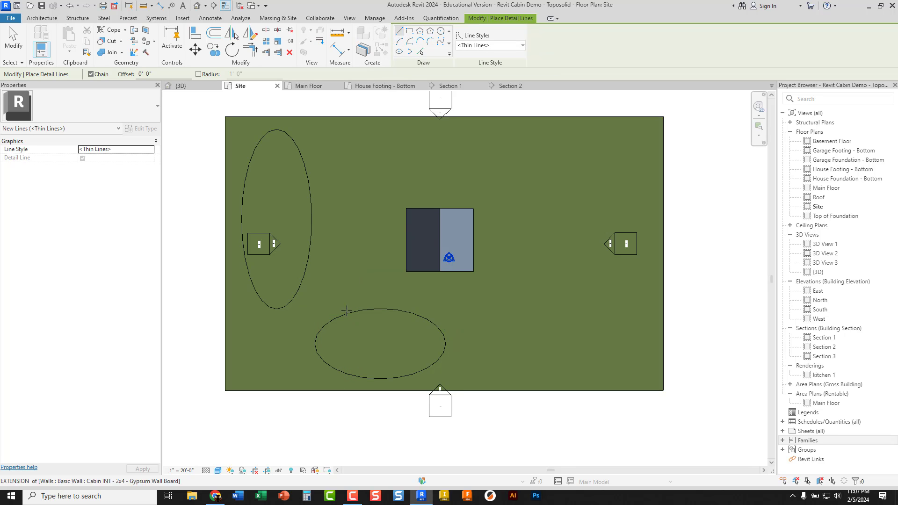
click(242, 382)
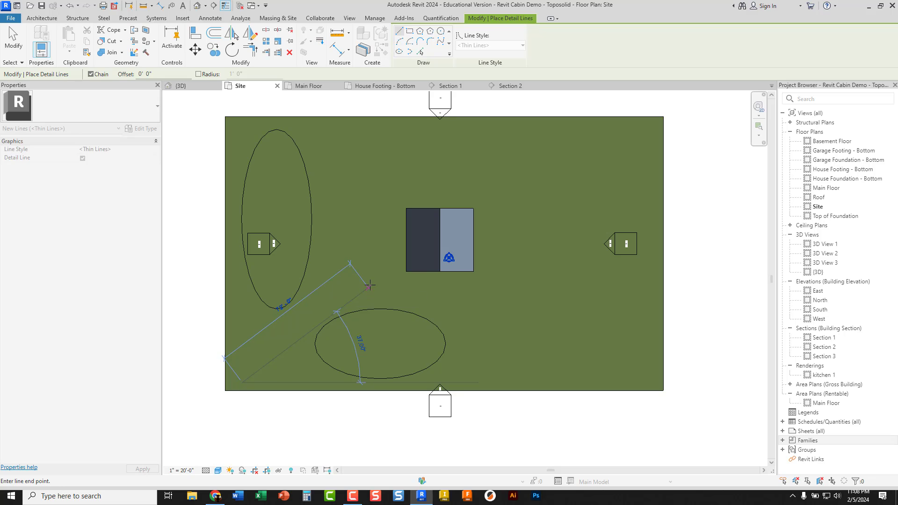
click(383, 278)
key(Escape)
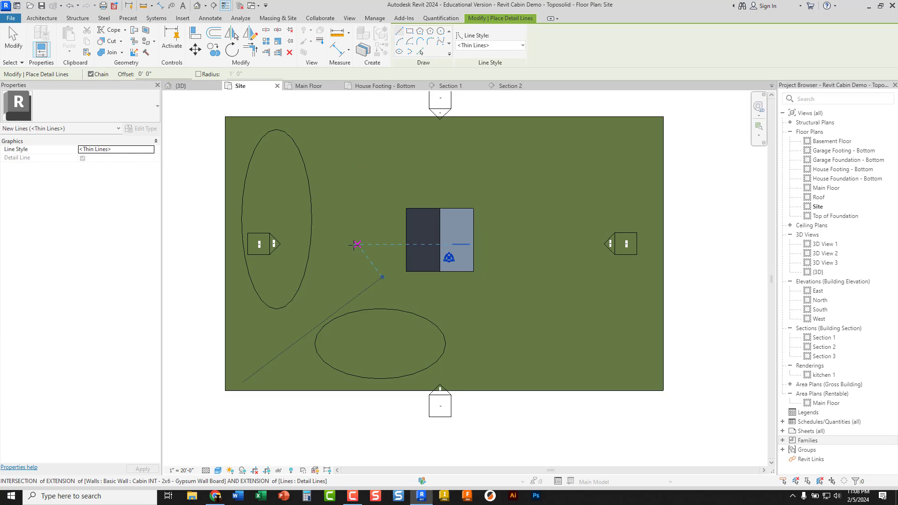
click(356, 259)
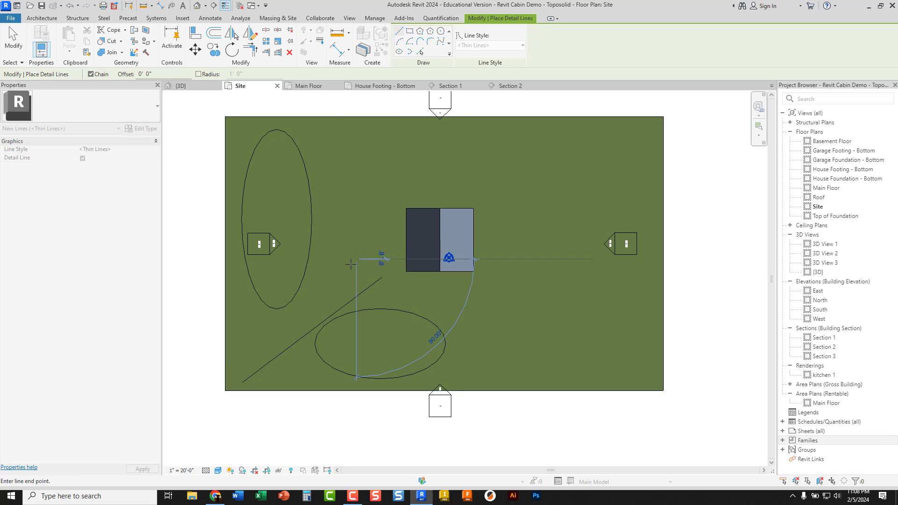
click(217, 364)
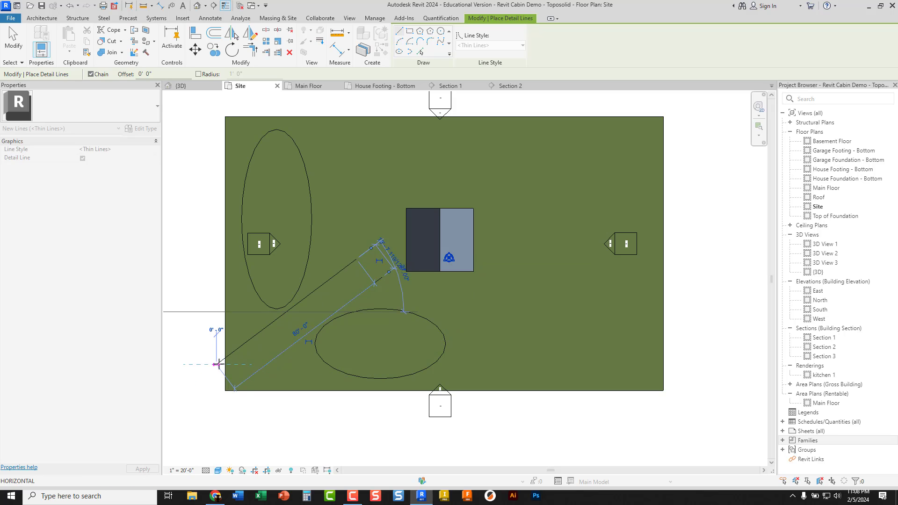
key(Escape)
key(Escape)
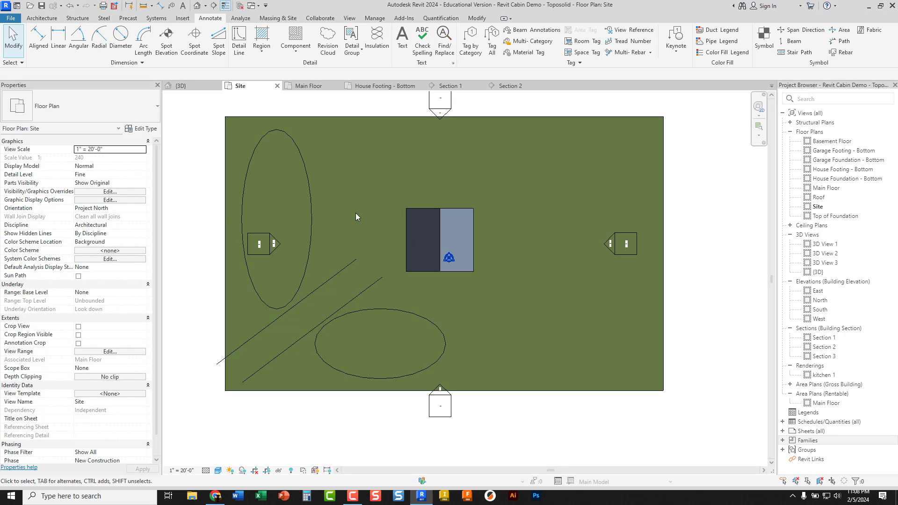
Step: In the {3D} view, try raising the toposolid's west edge to an elevation of 25' 6", and undo the change
click(180, 86)
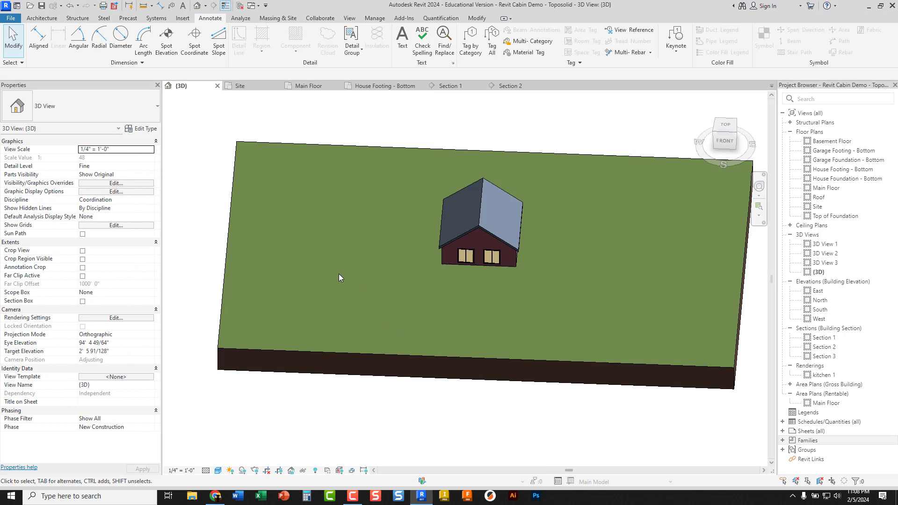
click(251, 88)
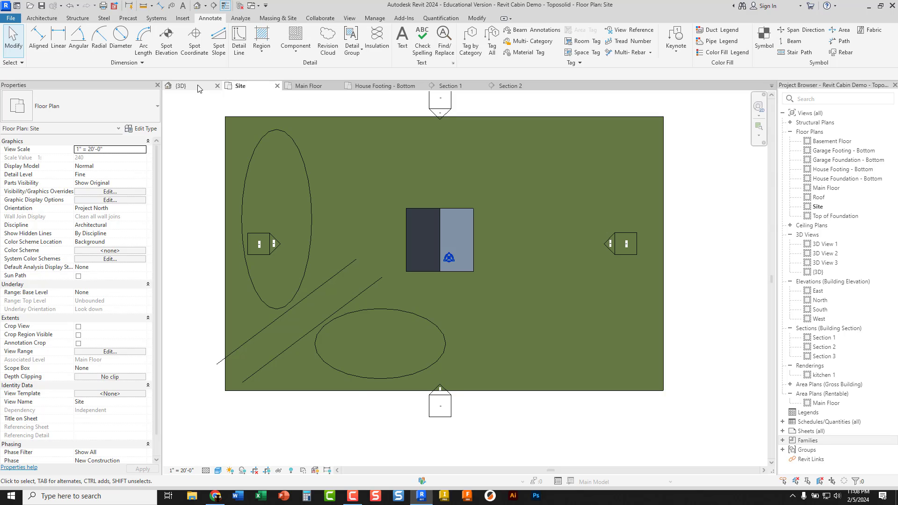
click(180, 86)
scroll(310, 268, up, 1)
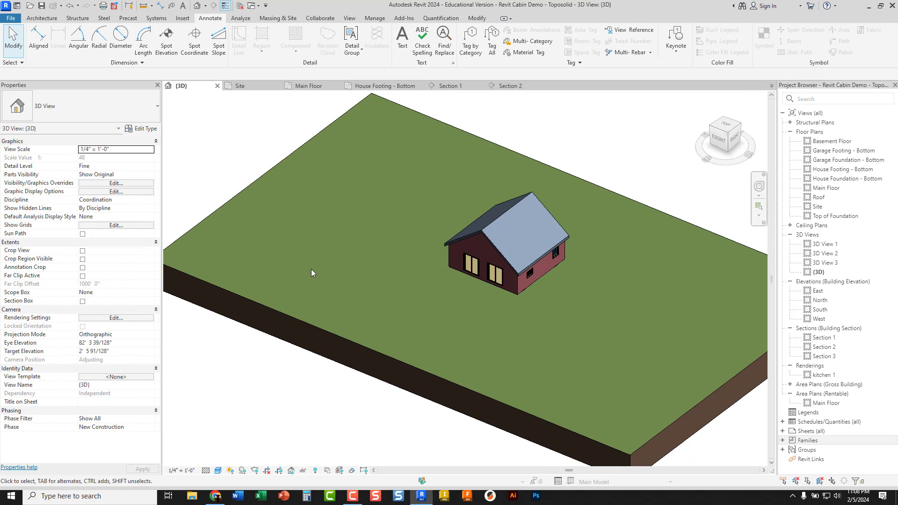
scroll(311, 269, down, 2)
shift+middle_drag(320, 278, 326, 258)
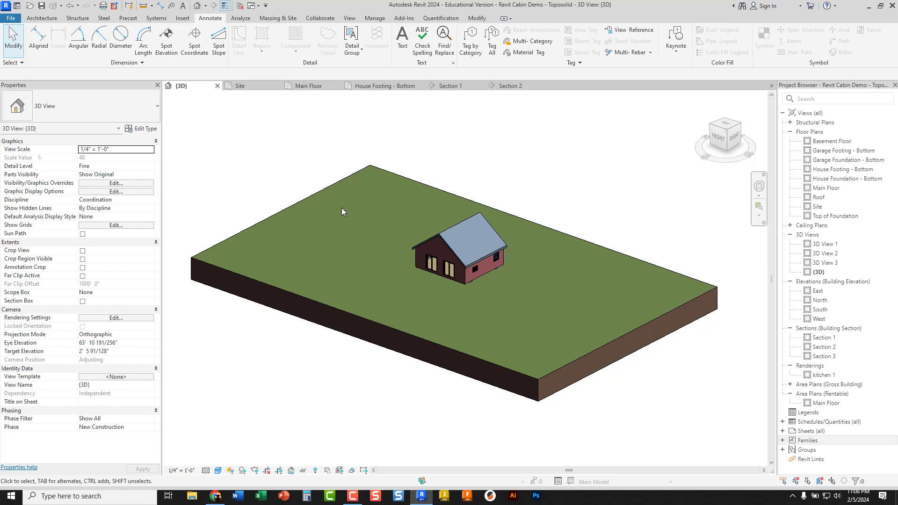
scroll(344, 206, up, 1)
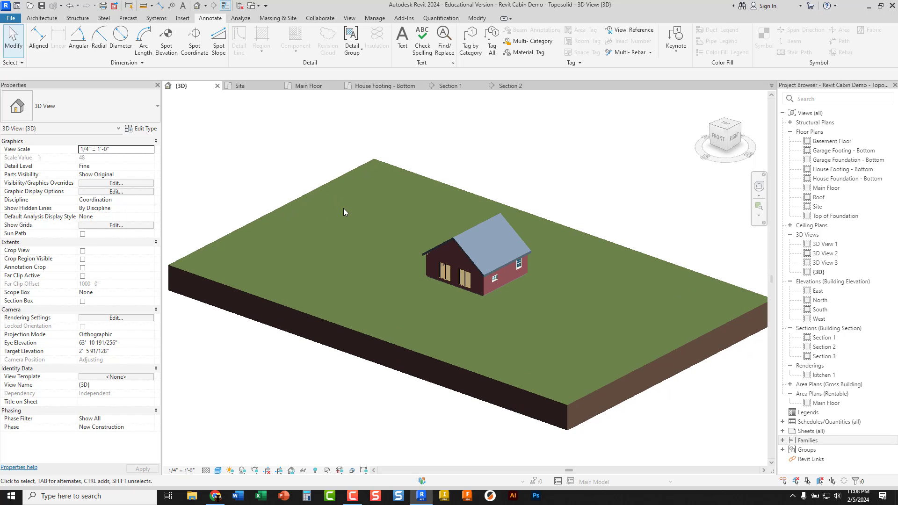
click(294, 199)
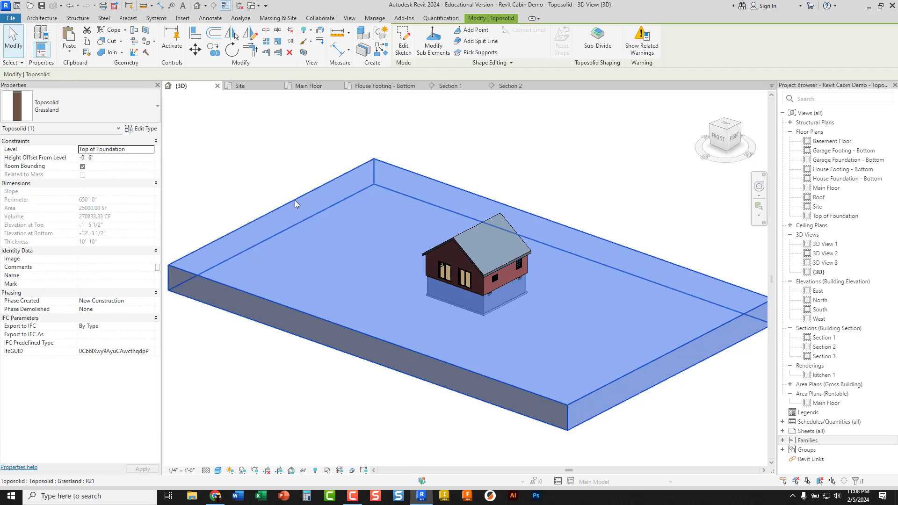
click(433, 45)
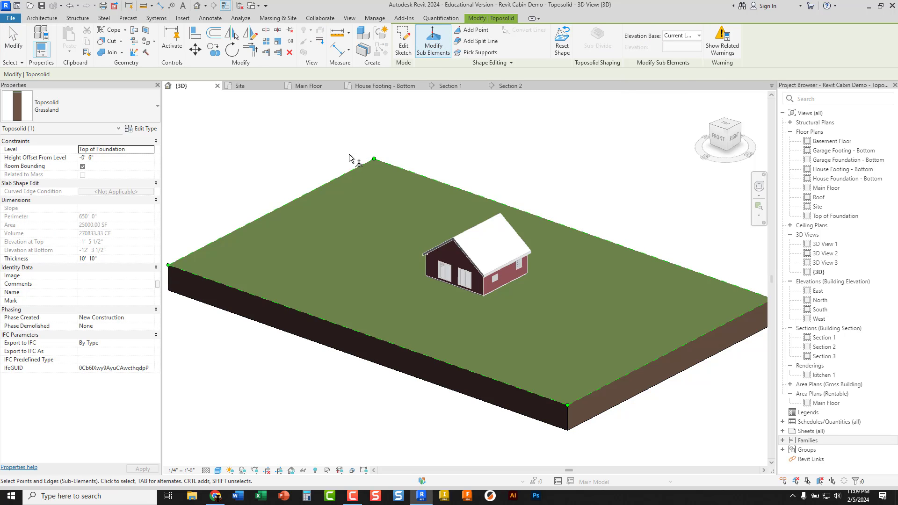
click(287, 204)
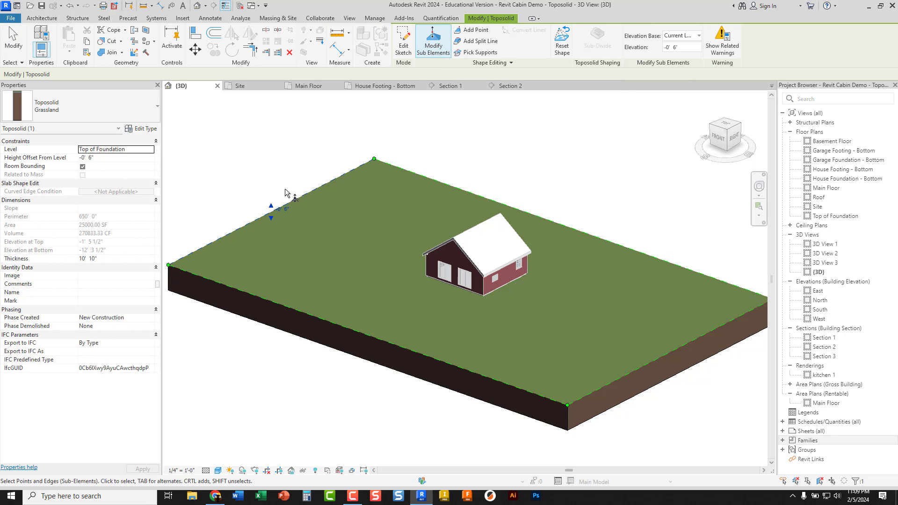
drag(271, 207, 271, 151)
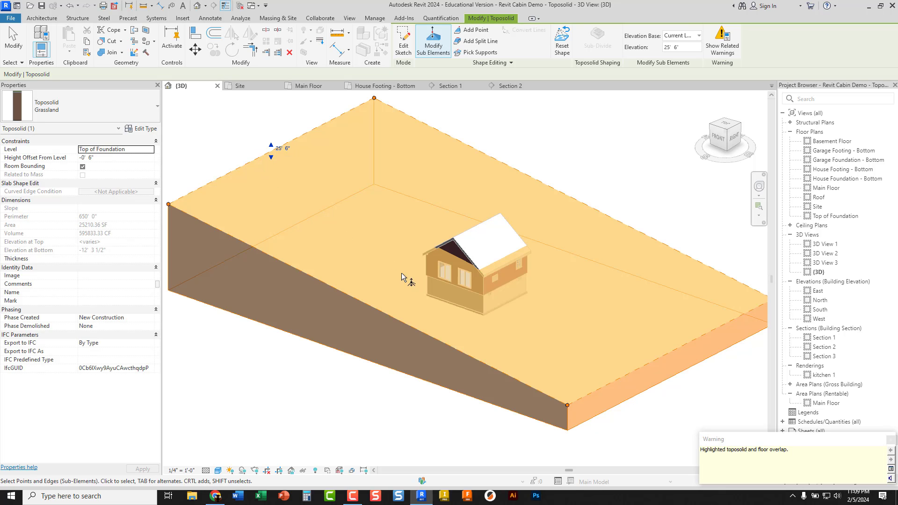
shift+middle_drag(407, 295, 400, 261)
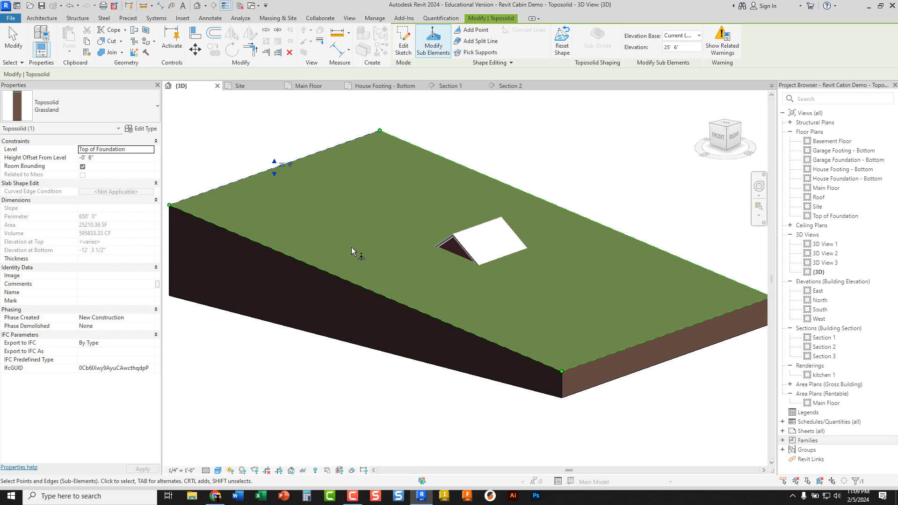
key(ctrl+z)
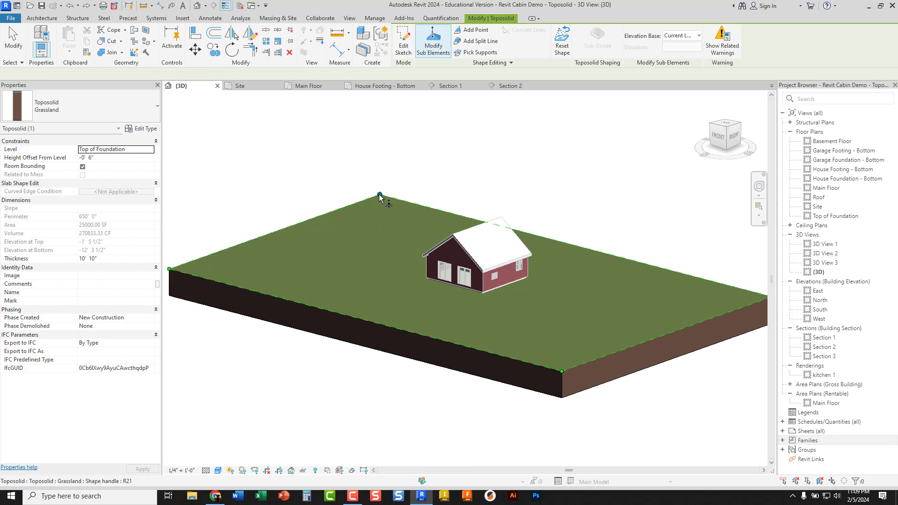
Step: Try raising the toposolid's northwest corner point to about 29' 10", and reset the toposolid's shape
drag(379, 196, 377, 142)
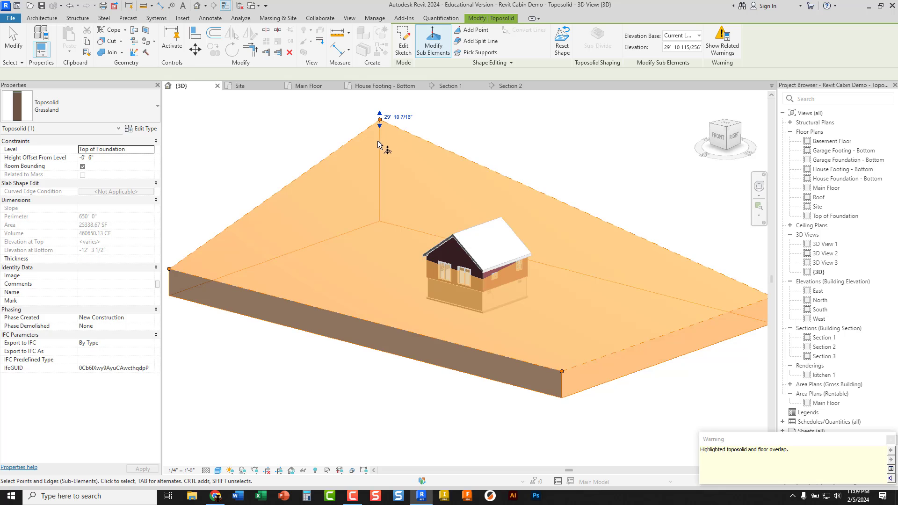
shift+middle_drag(394, 242, 420, 276)
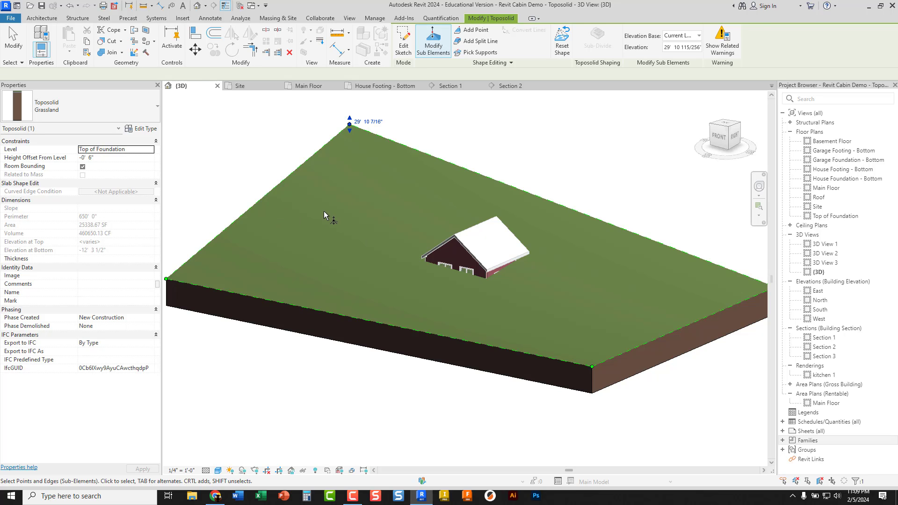
click(562, 46)
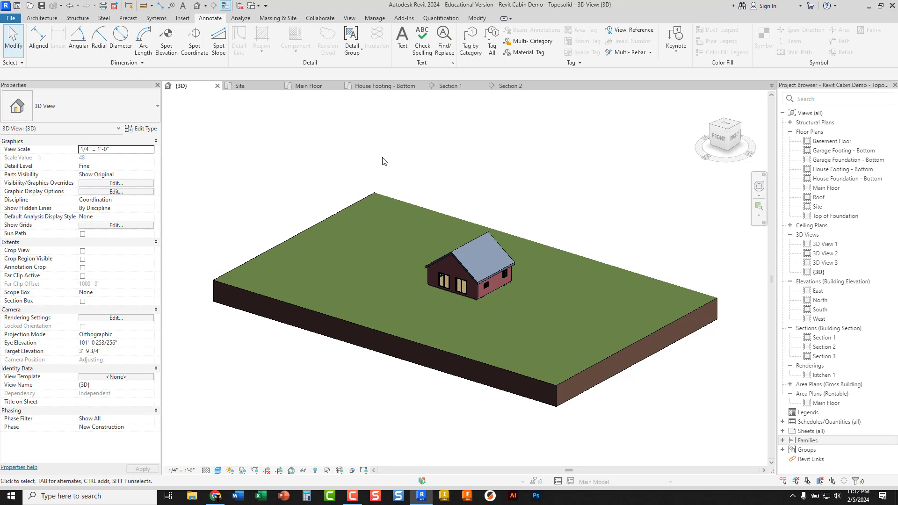
Step: On the Site plan, start adding points to the Grassland toposolid at an absolute elevation of 4' 0", placing one at the tall ellipse's northwest side
click(382, 194)
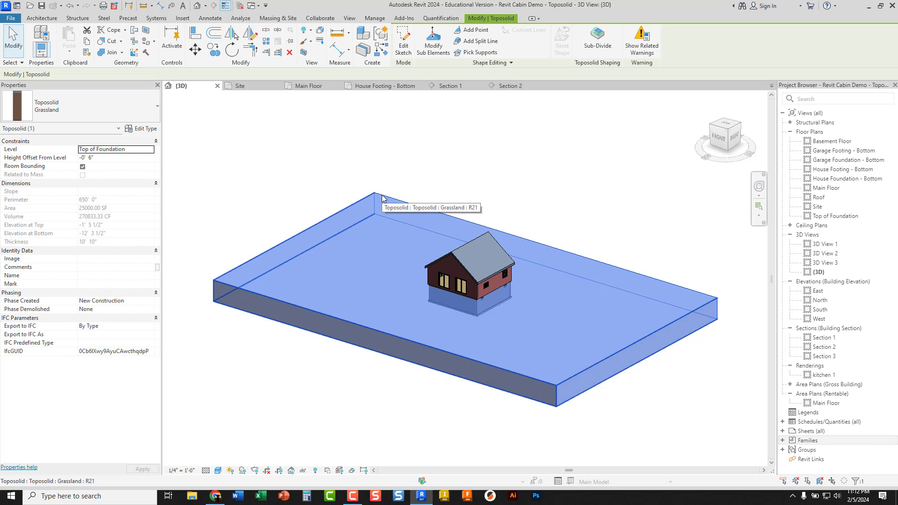
click(474, 30)
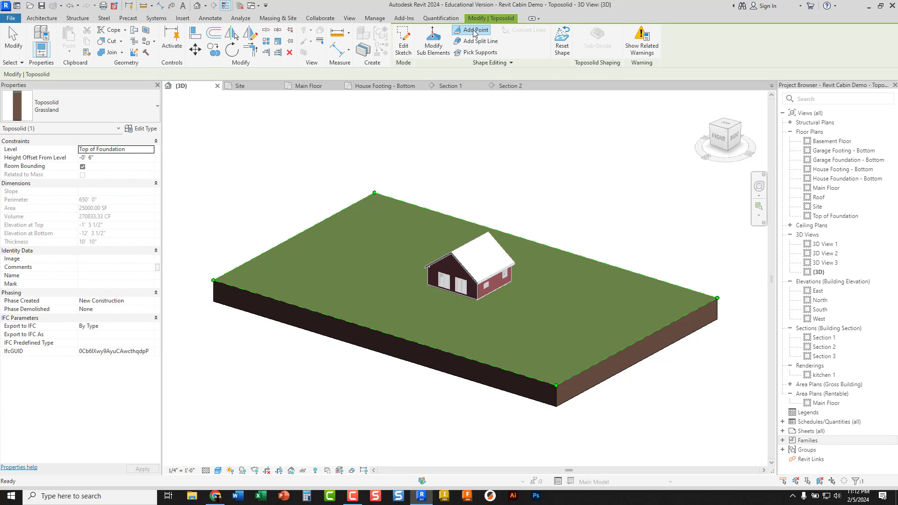
drag(723, 48, 699, 47)
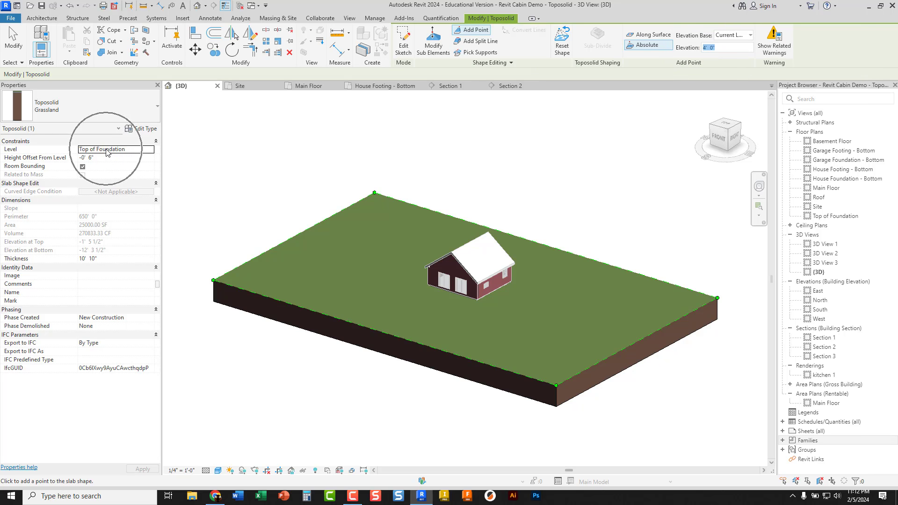
click(252, 89)
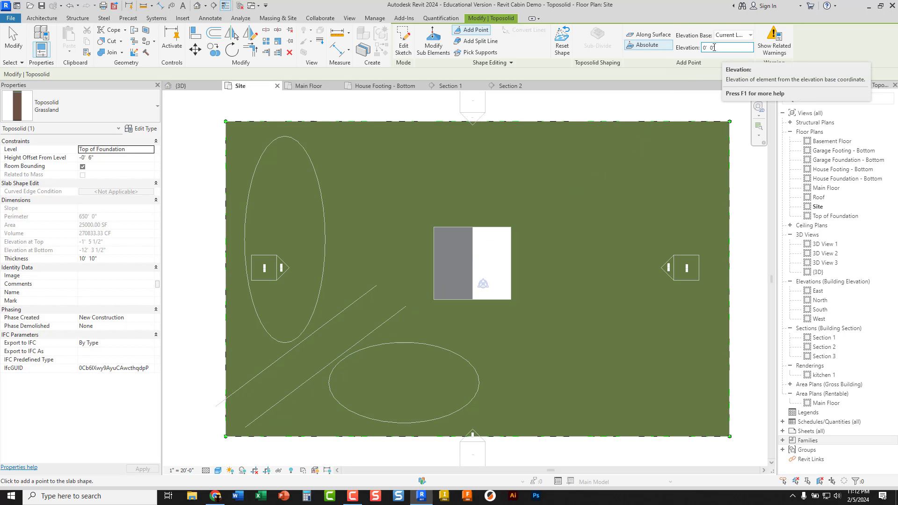
drag(720, 49, 702, 49)
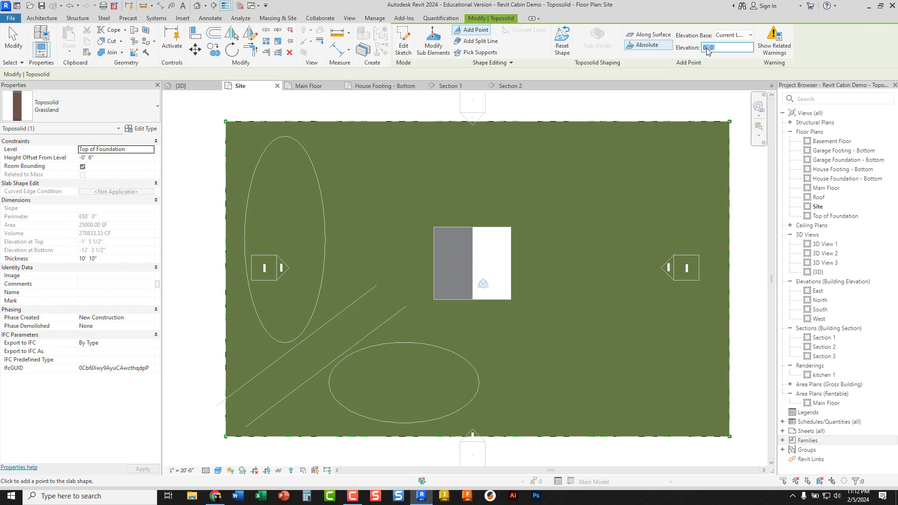
text(4)
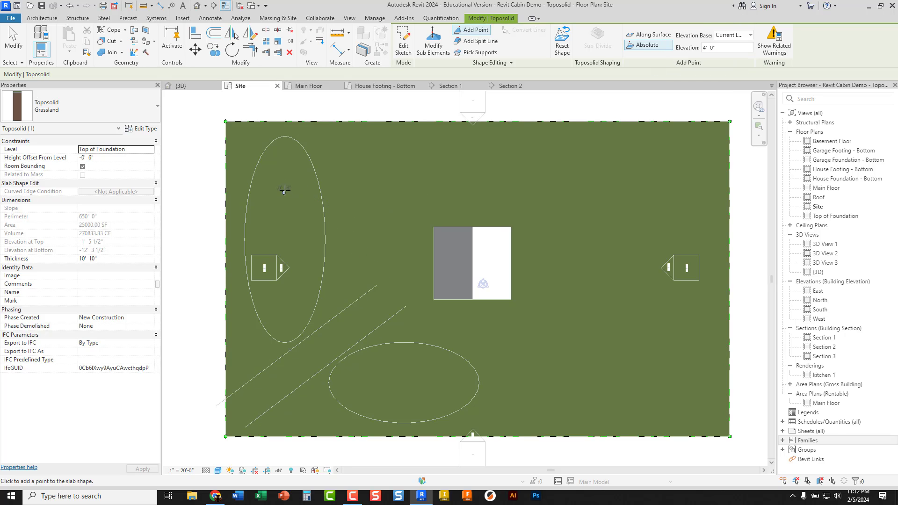
click(260, 143)
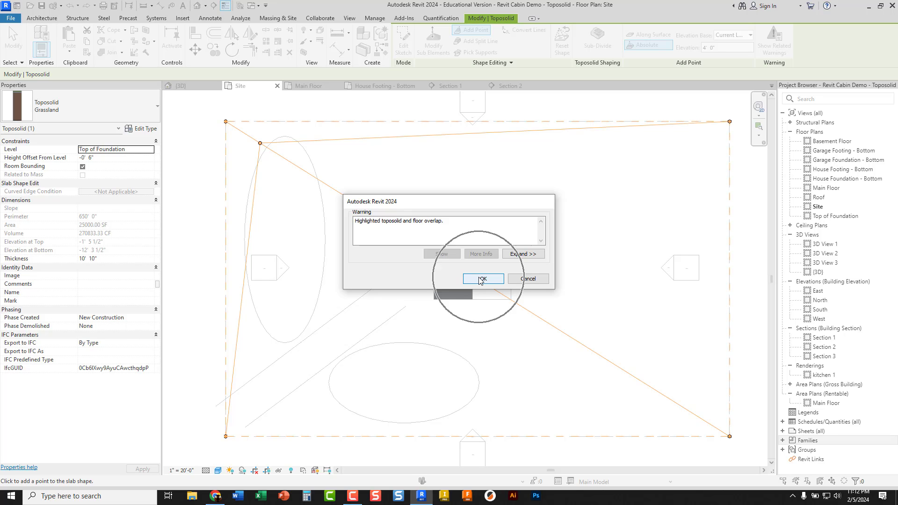
click(481, 279)
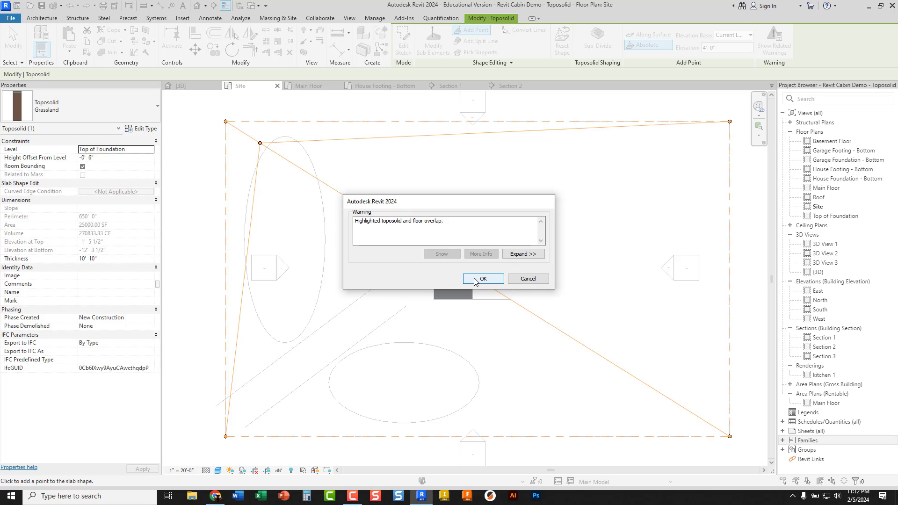
click(476, 280)
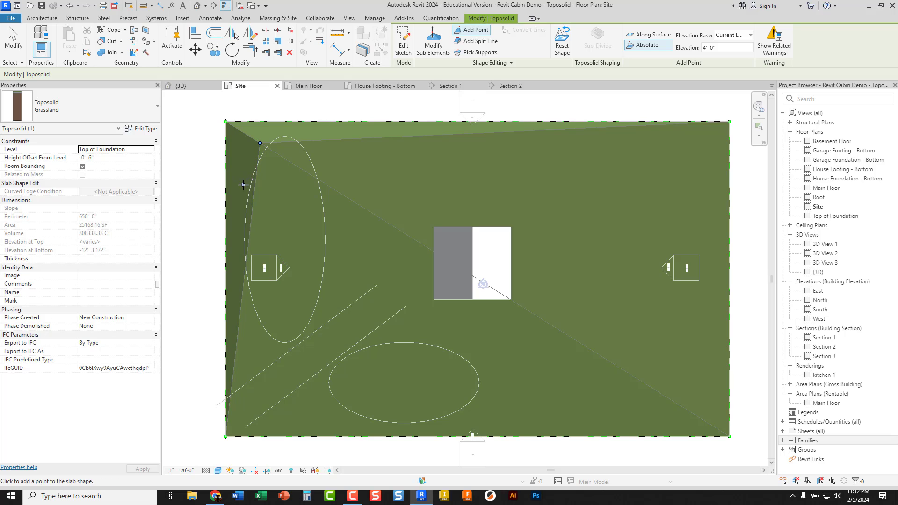
Step: Add eight more points at 4' 0" around the tall ellipse, along its west side, south end, east side and northeast curve
click(245, 190)
click(240, 254)
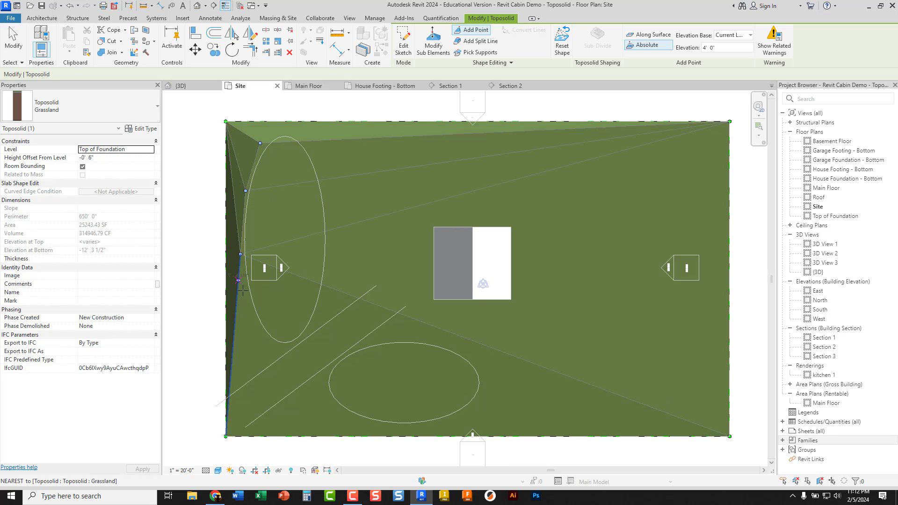
click(256, 311)
click(285, 343)
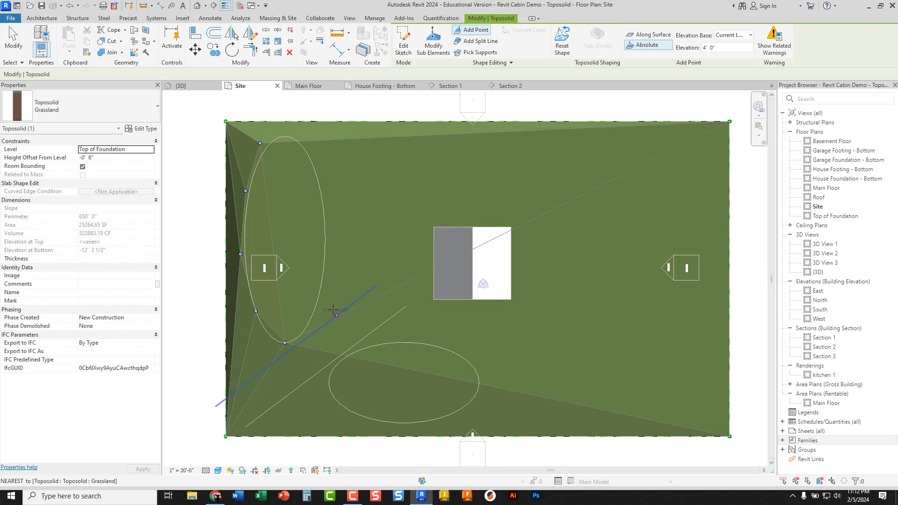
click(322, 285)
click(326, 239)
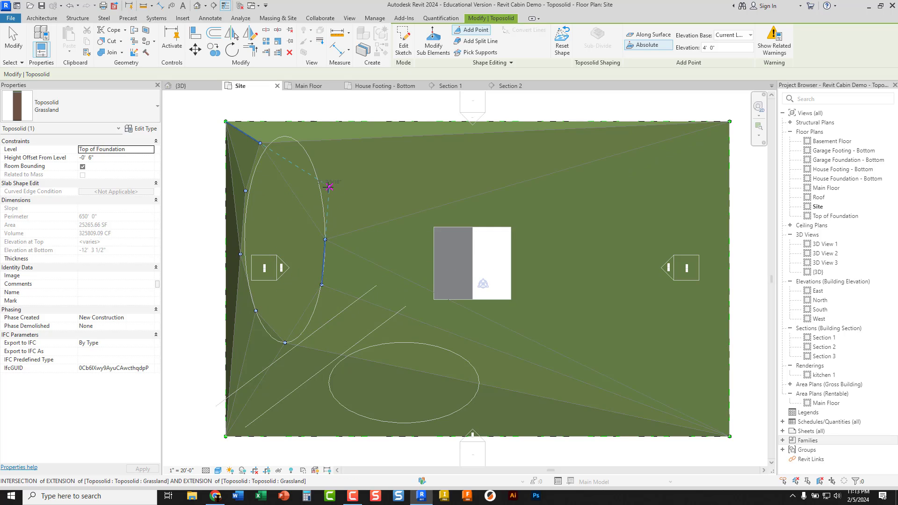
click(323, 182)
click(296, 141)
Step: Fill the gaps at the tall ellipse's southeast curve and north end with 4' 0" points, and check the mound in the {3D} view
scroll(284, 344, down, 1)
scroll(284, 344, up, 2)
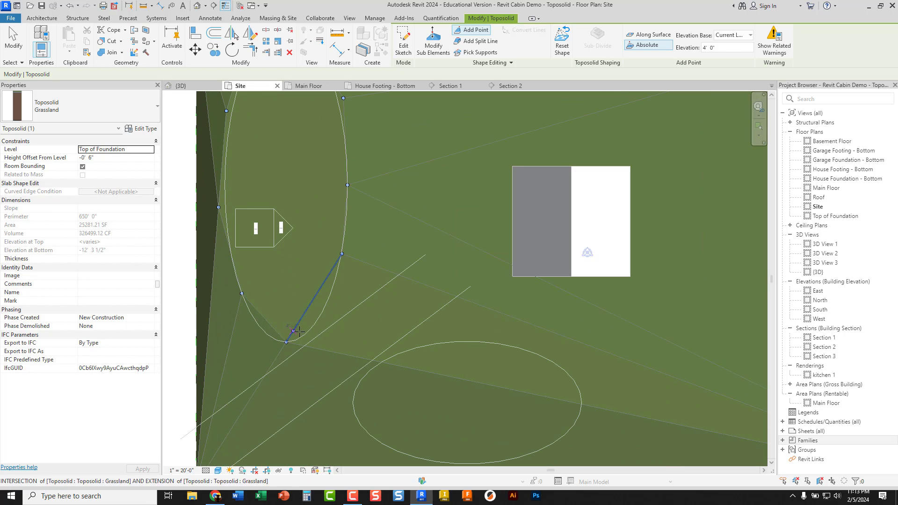
click(319, 312)
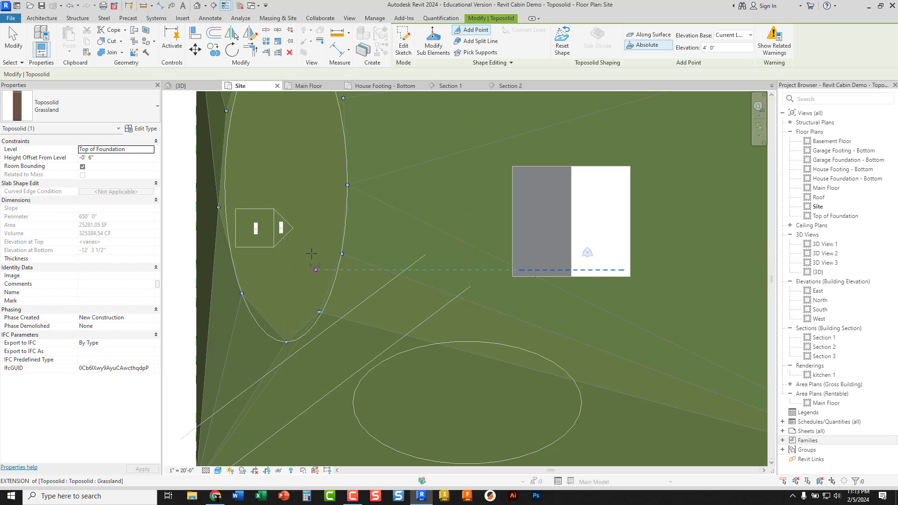
middle_drag(309, 173, 296, 264)
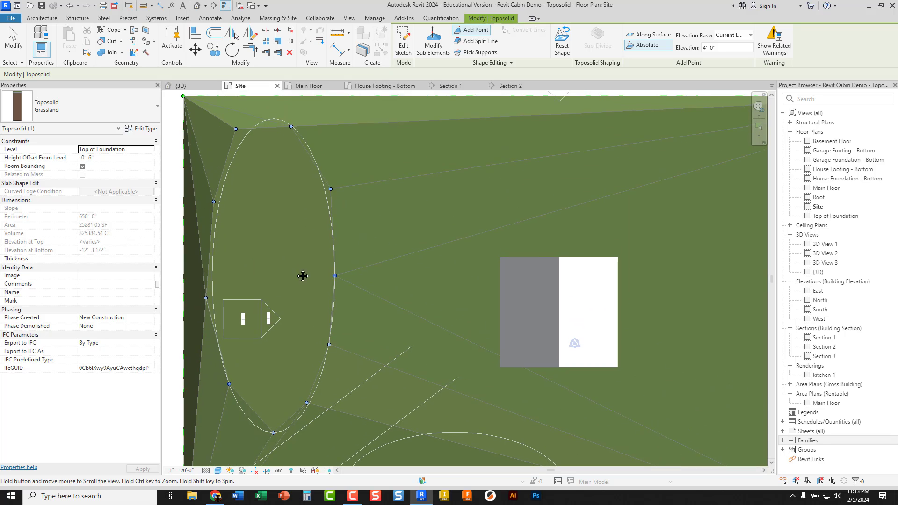
click(265, 119)
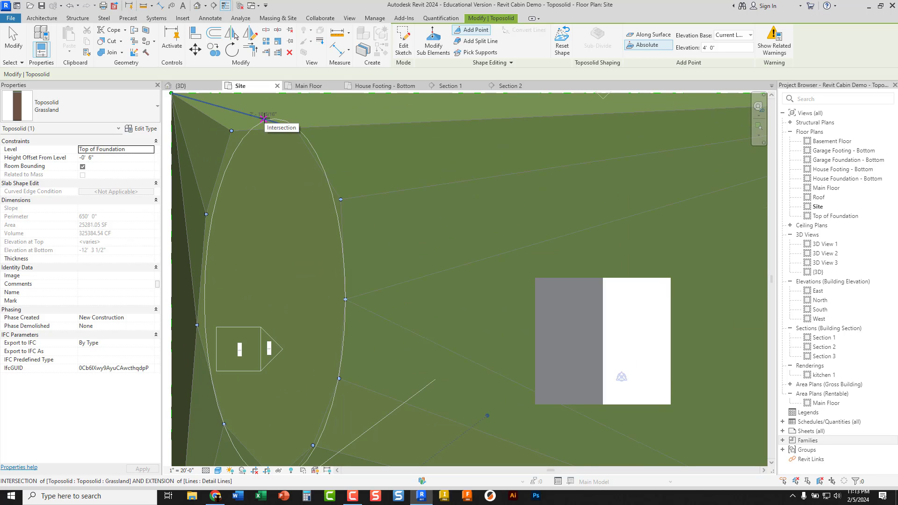
scroll(283, 158, down, 2)
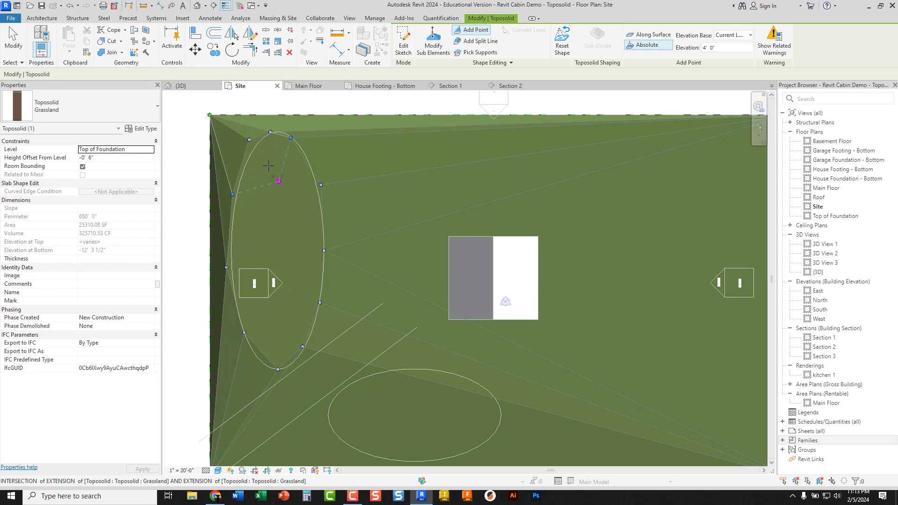
key(ctrl+Tab)
shift+middle_drag(371, 304, 415, 248)
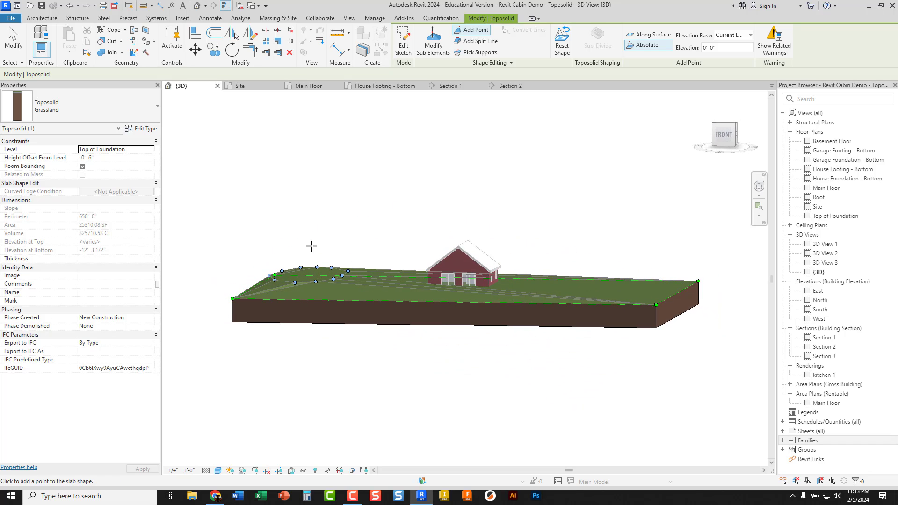
click(333, 279)
Step: On the Site plan, add an inner ring of eight toposolid points at an elevation of 8' 0" inside the tall ellipse
click(260, 86)
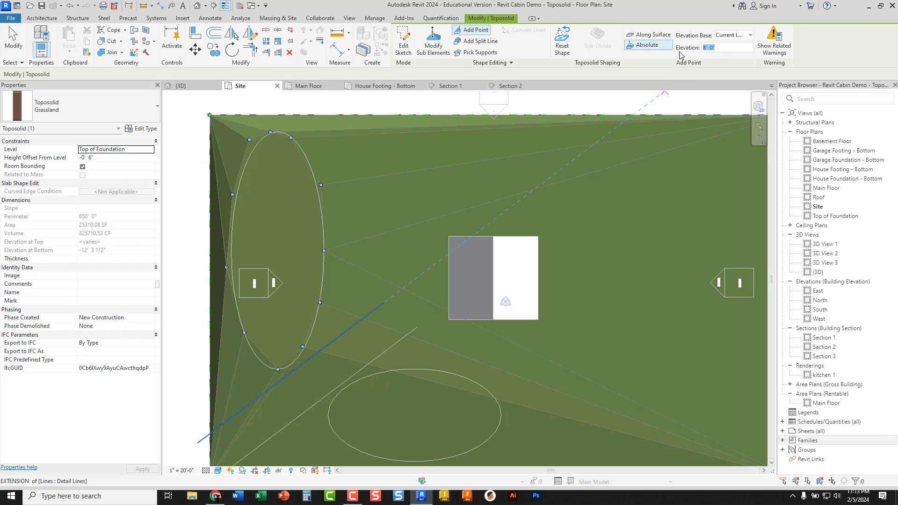
click(278, 191)
click(259, 219)
click(262, 254)
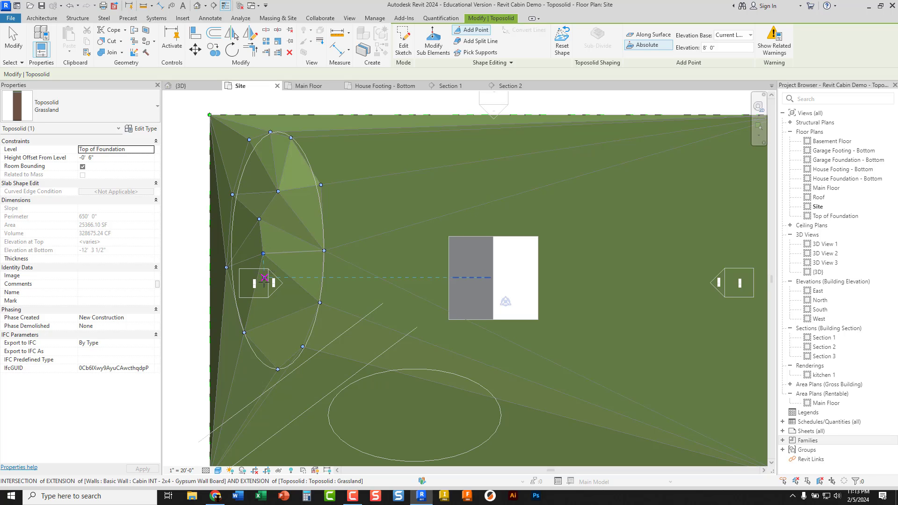
click(266, 306)
click(284, 326)
click(294, 292)
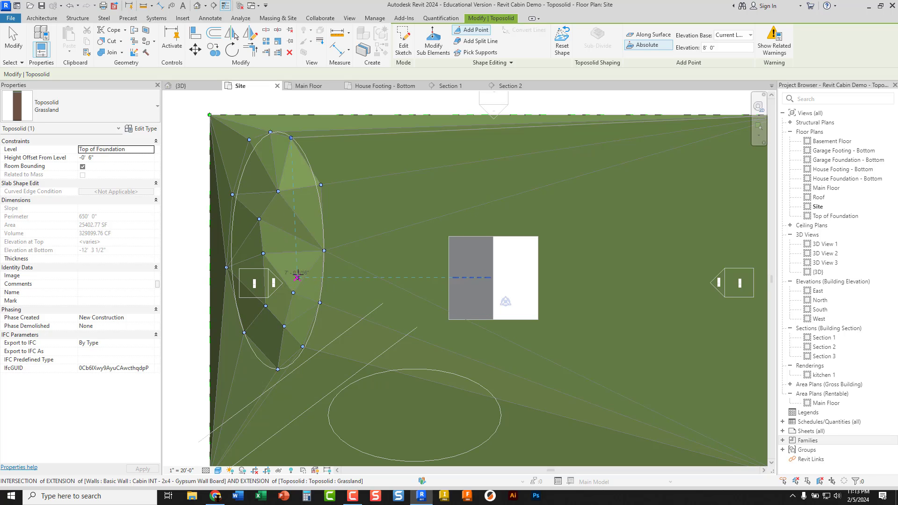
click(301, 257)
click(301, 221)
Step: Reposition the inner ring's west, south and southeast points with Modify Sub Elements to adjust the mound's crest, and inspect it in the {3D} view
scroll(289, 233, up, 3)
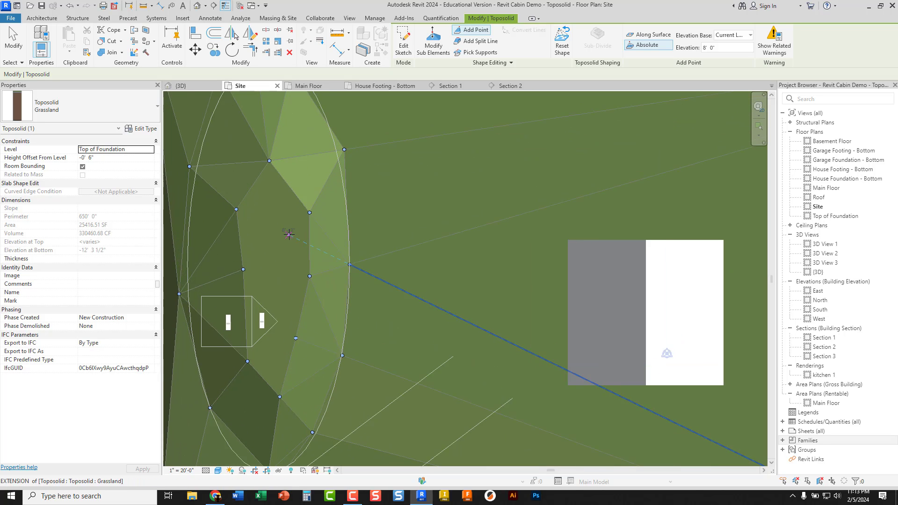
scroll(289, 234, up, 1)
middle_drag(288, 244, 314, 193)
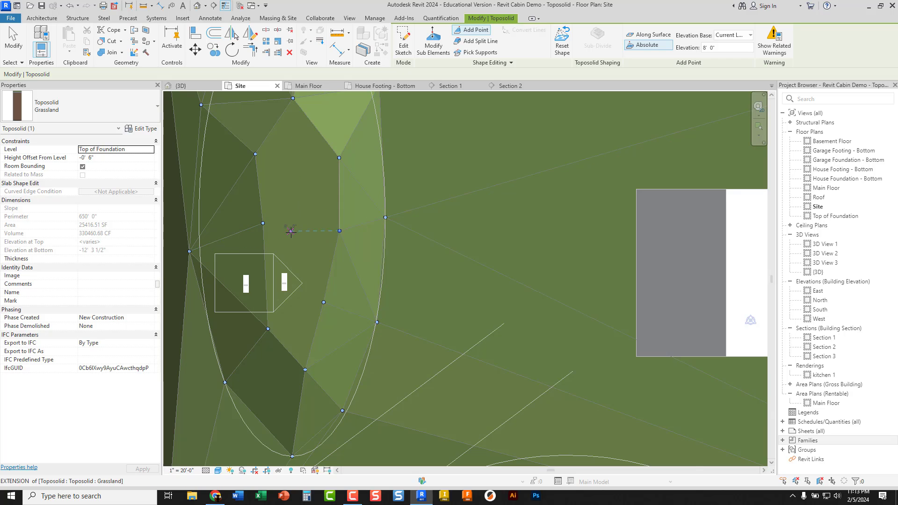
scroll(291, 230, down, 2)
scroll(281, 207, up, 2)
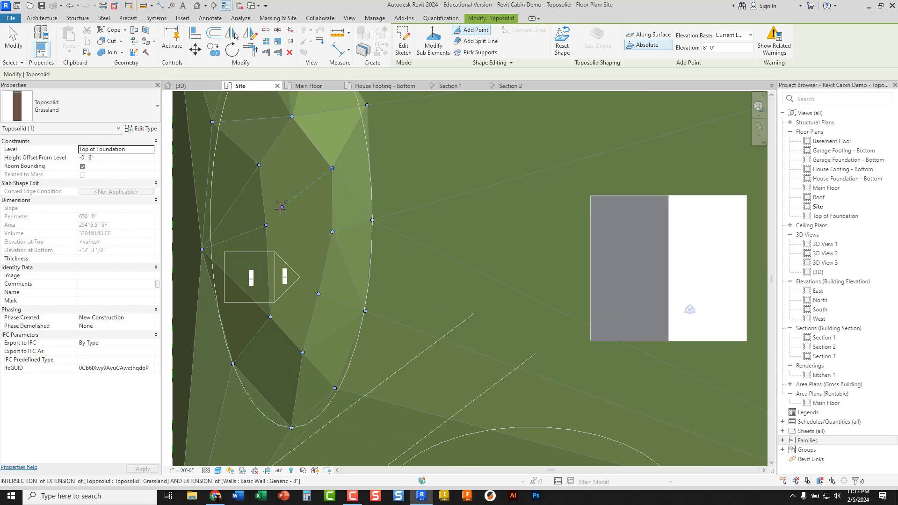
click(433, 47)
drag(270, 227, 251, 231)
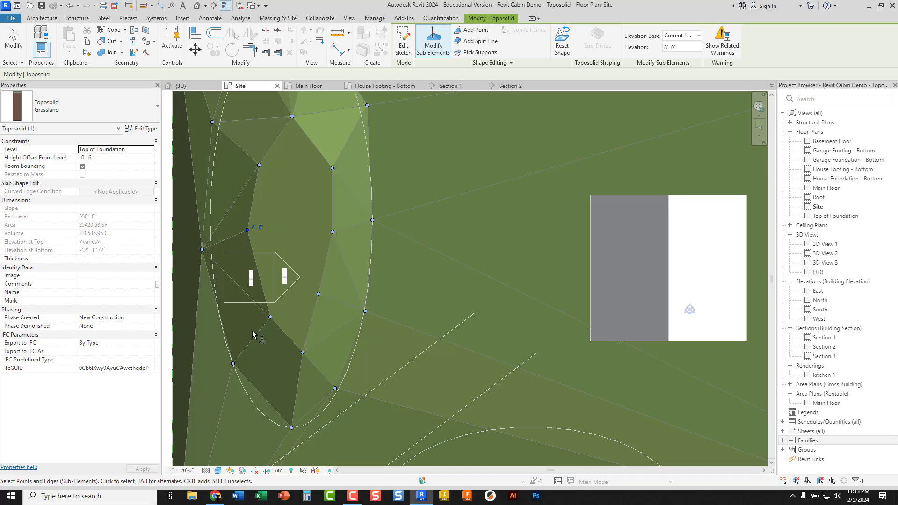
drag(301, 354, 307, 327)
mouse_move(331, 289)
mouse_down()
mouse_move(339, 286)
mouse_move(328, 287)
mouse_up()
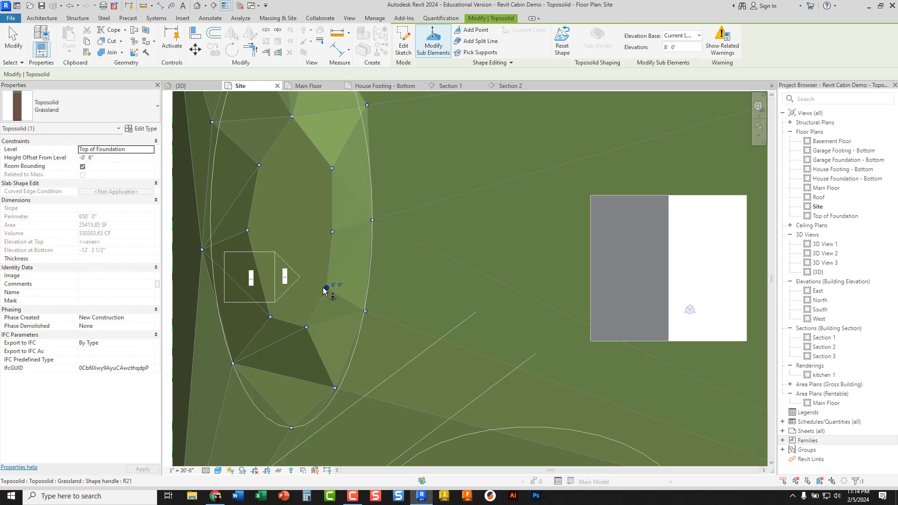
scroll(291, 250, down, 3)
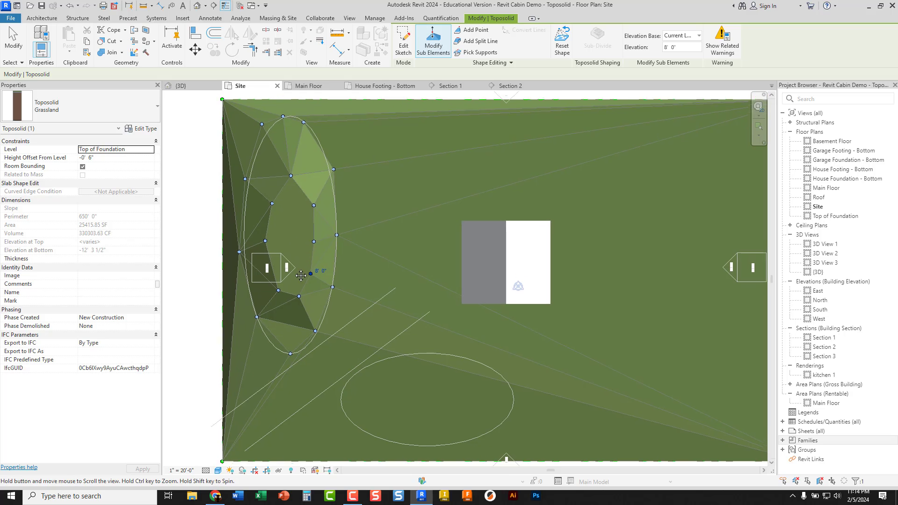
middle_drag(301, 276, 316, 254)
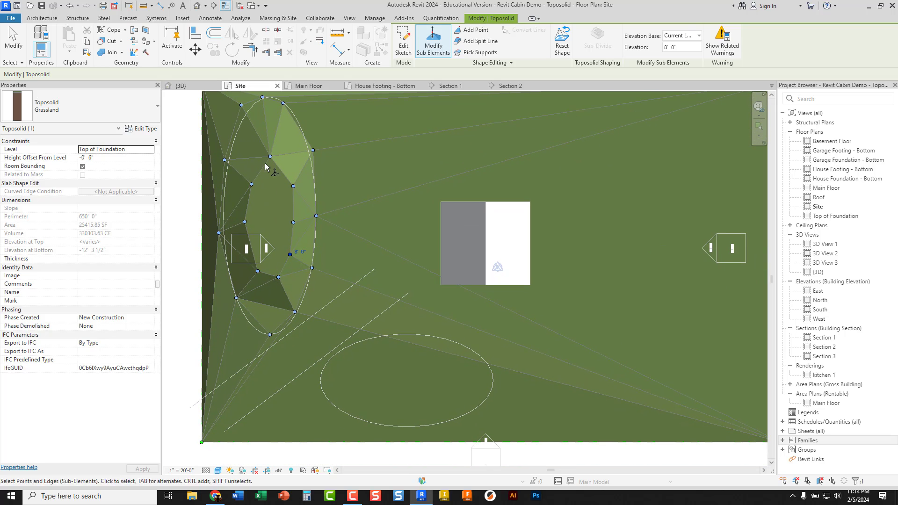
click(180, 85)
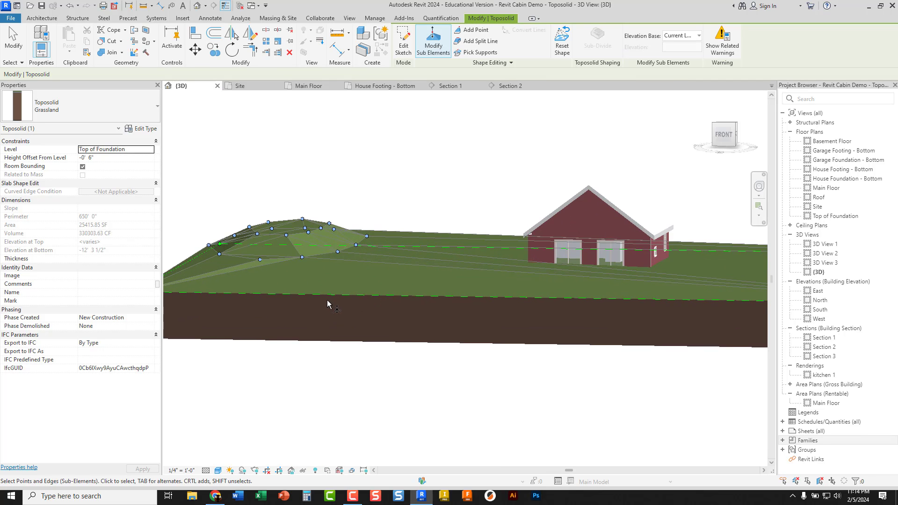
shift+middle_drag(328, 304, 363, 349)
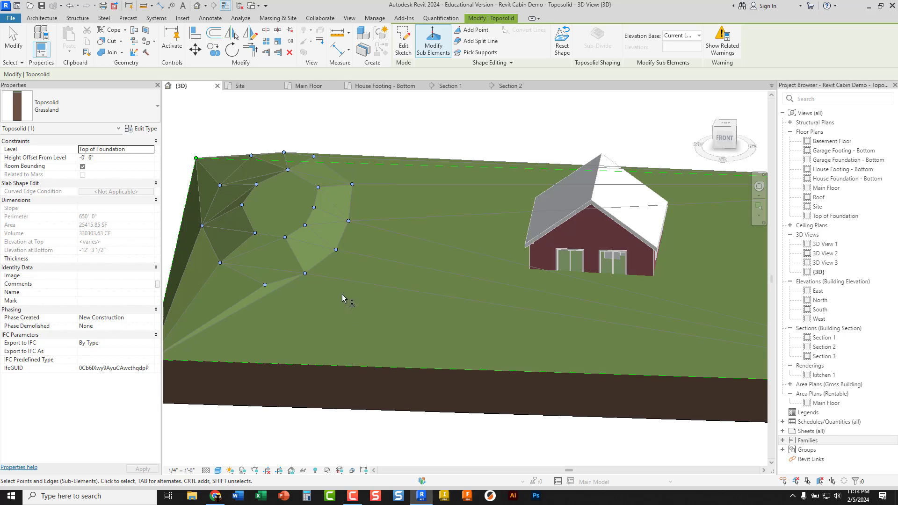
Step: On the Site plan, add six toposolid points at an elevation of -1' 0" along the northern diagonal line
click(248, 86)
middle_drag(344, 328, 352, 279)
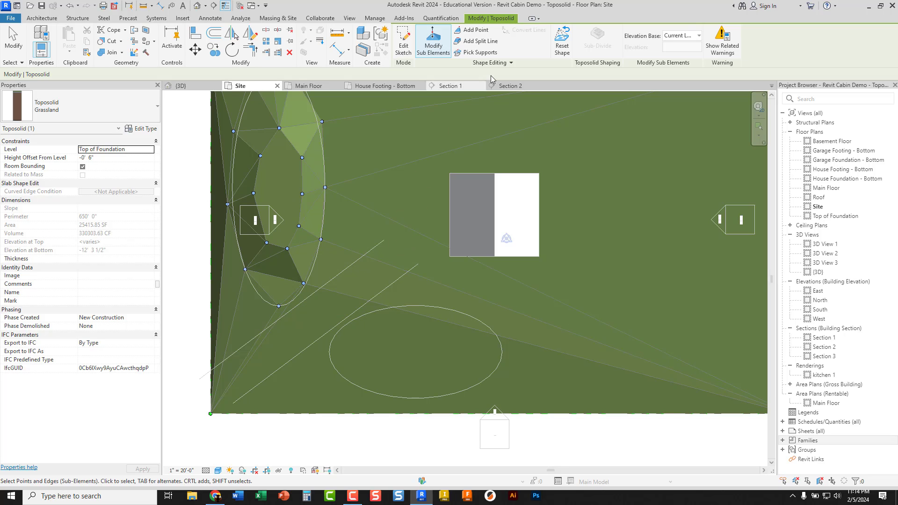
click(473, 31)
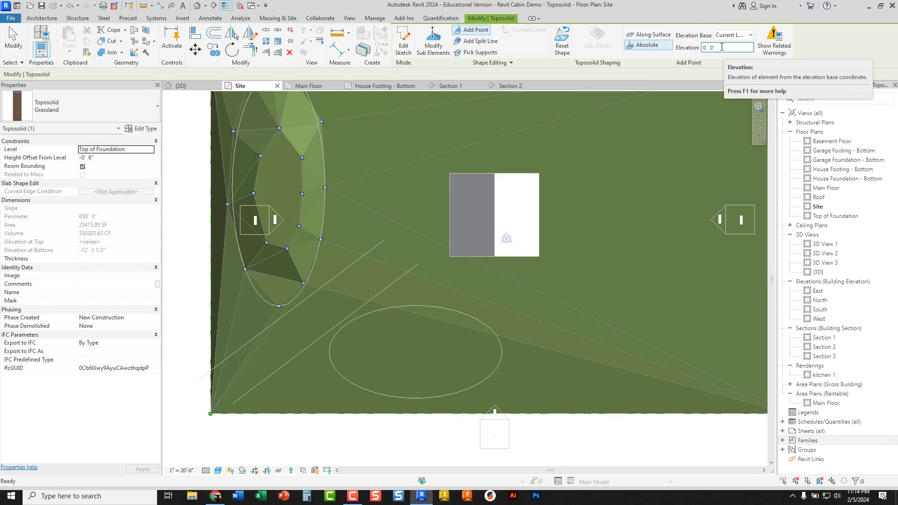
click(722, 46)
double_click(722, 47)
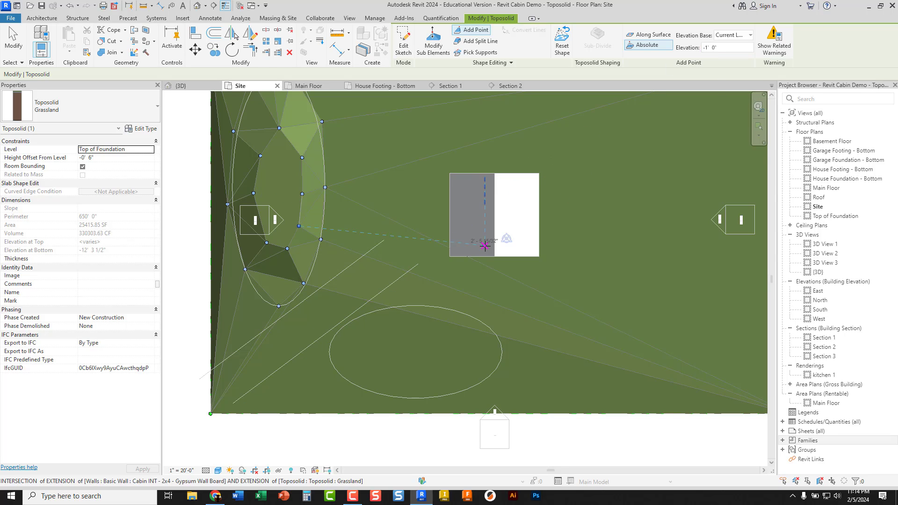
click(390, 235)
click(351, 257)
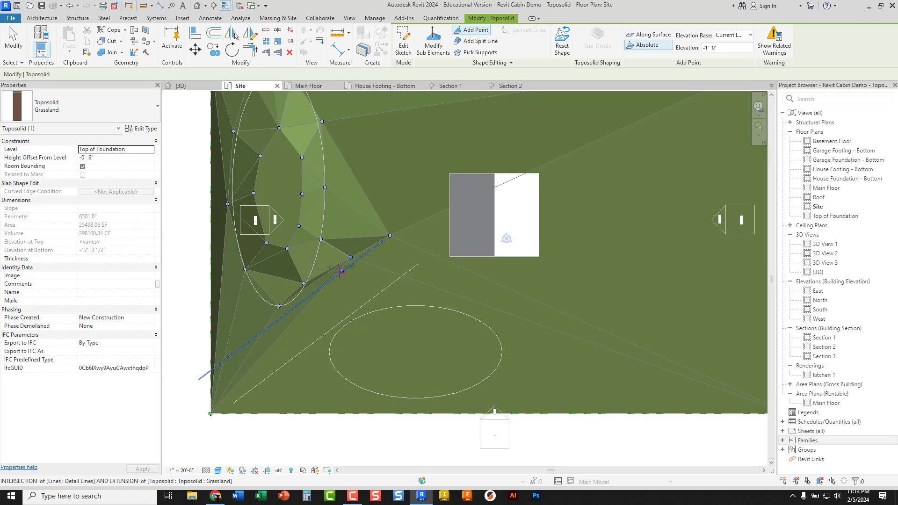
click(318, 289)
click(292, 310)
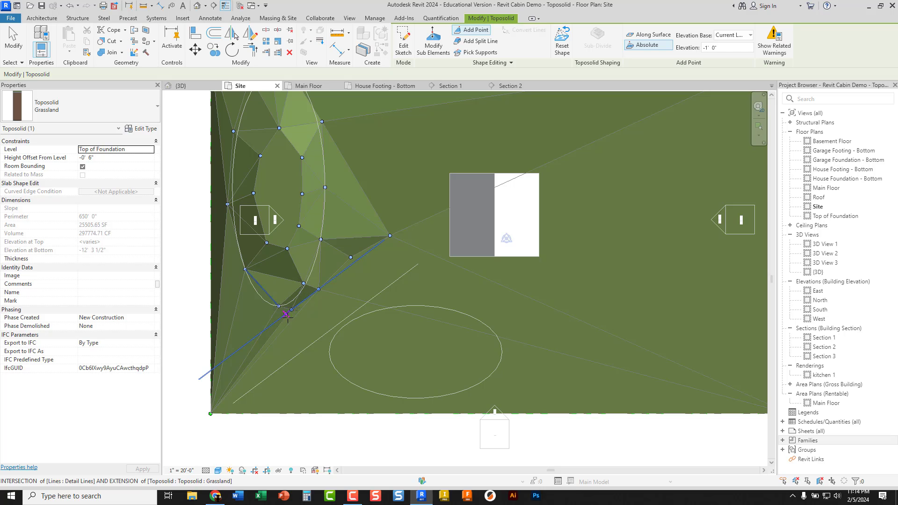
click(248, 342)
click(223, 360)
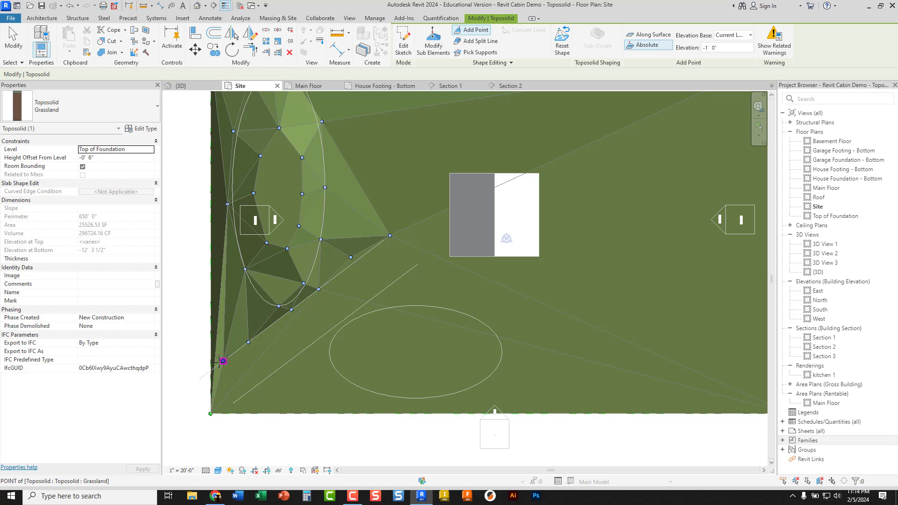
Step: Add -1' 0" points on the toposolid's west and south edges at the path's end and along the southern diagonal line
middle_drag(223, 361, 266, 305)
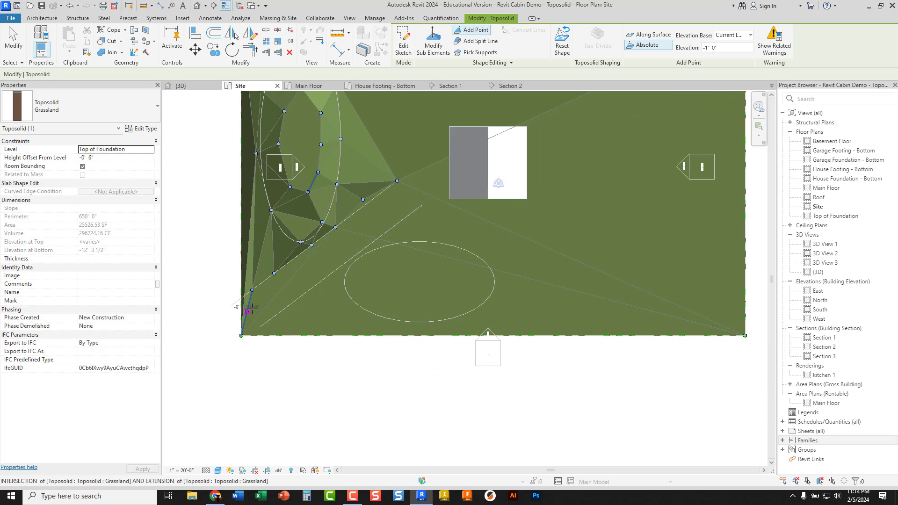
scroll(248, 309, up, 3)
click(231, 286)
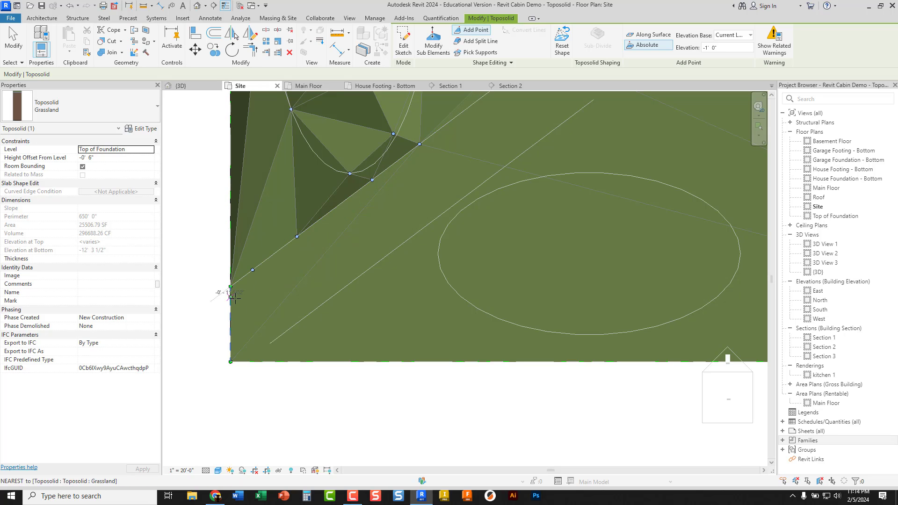
click(255, 361)
click(294, 326)
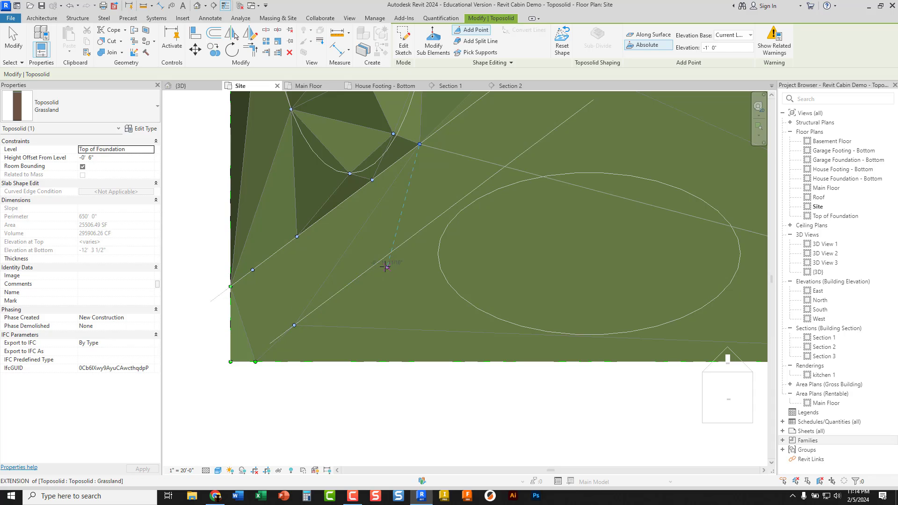
click(346, 286)
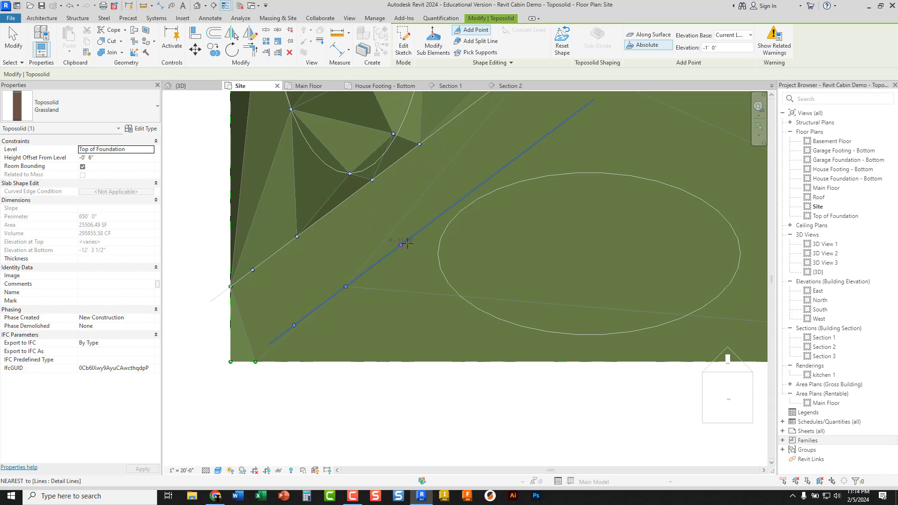
middle_drag(484, 184, 339, 301)
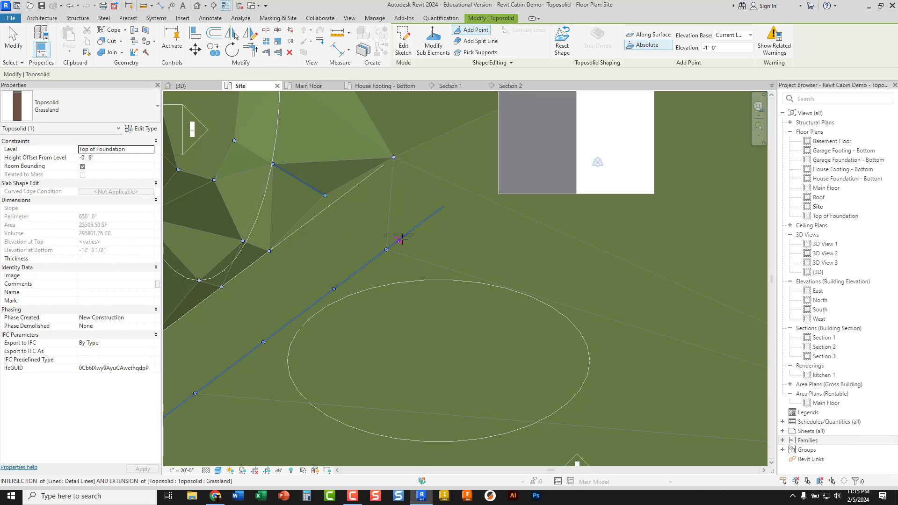
click(422, 223)
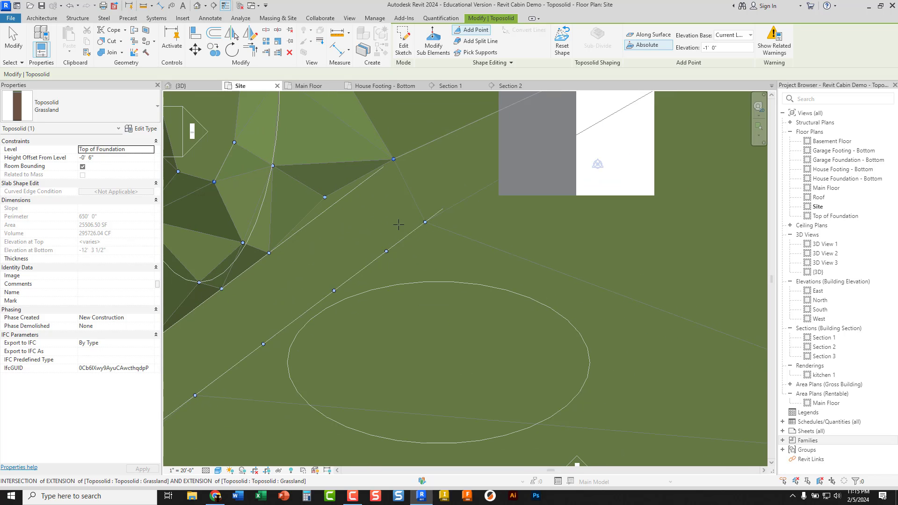
Step: In the {3D} view, move the tall mound's southernmost outer point inward, away from the path's edge, with Modify Sub Elements
click(195, 87)
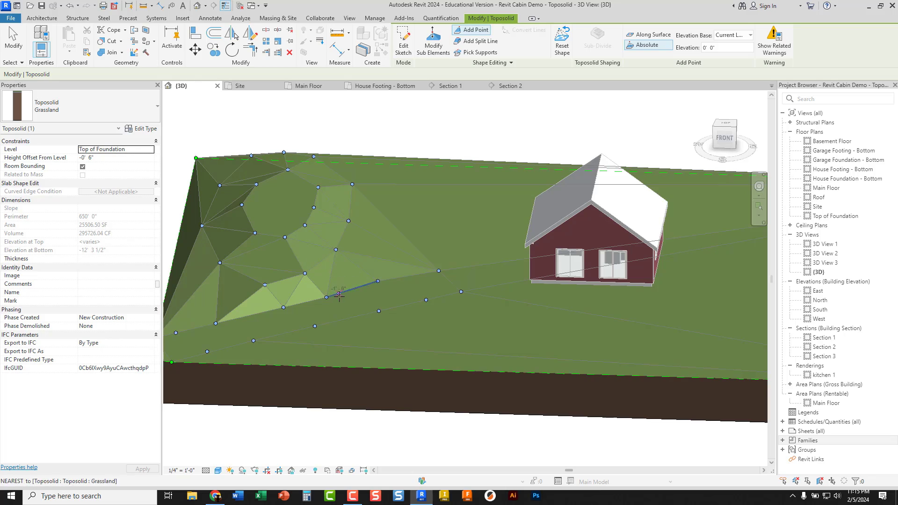
shift+middle_drag(338, 295, 463, 306)
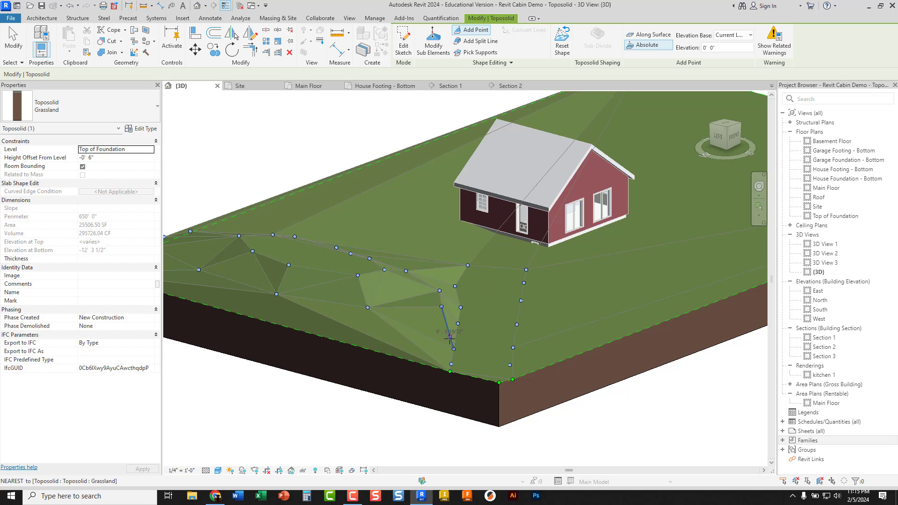
scroll(453, 329, up, 4)
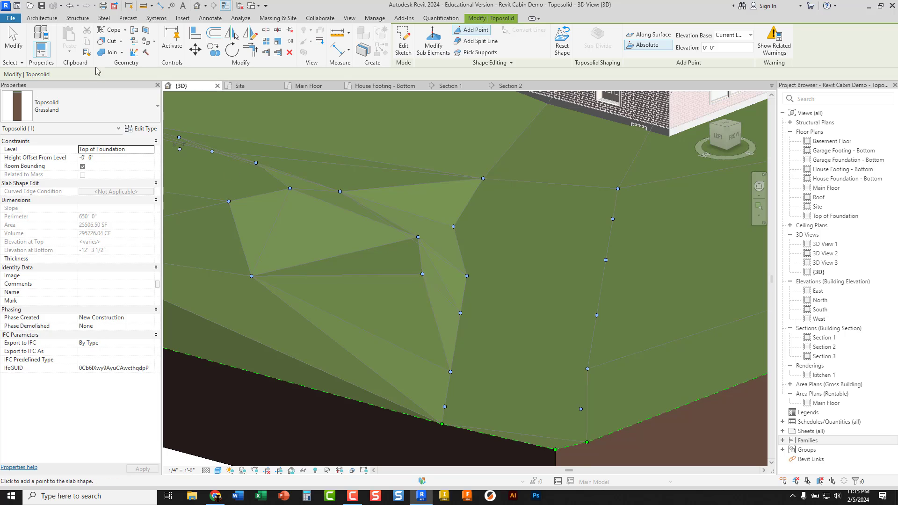
click(433, 45)
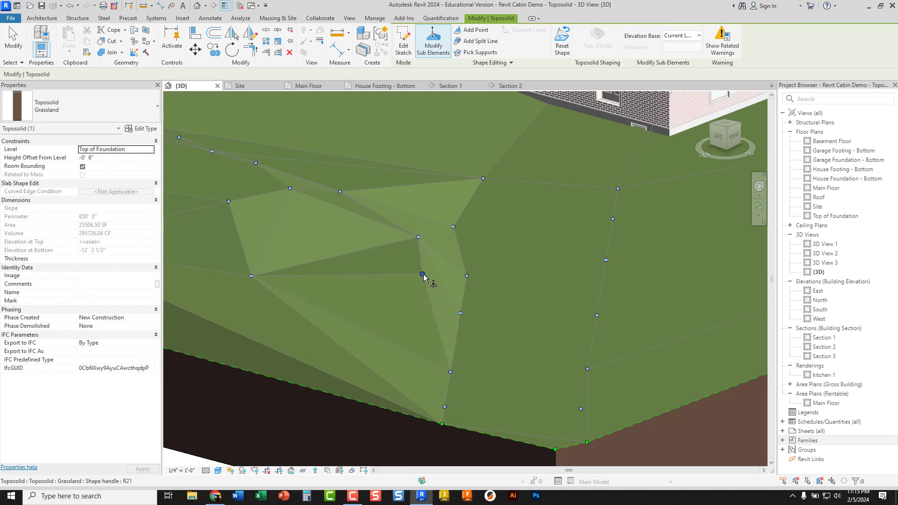
drag(422, 274, 377, 270)
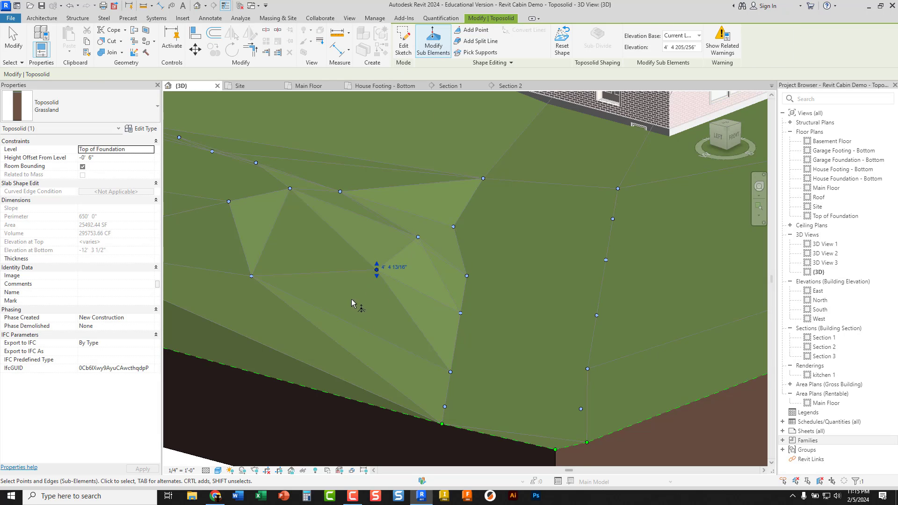
scroll(306, 246, down, 2)
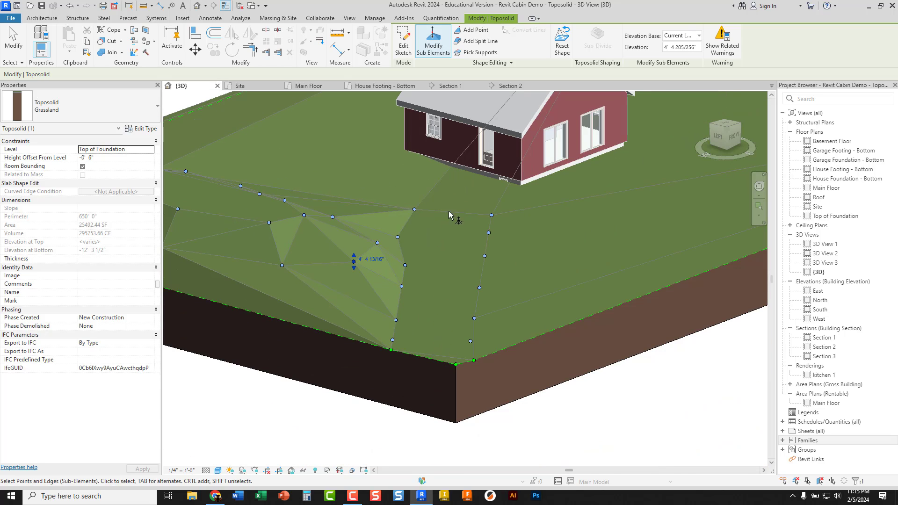
shift+middle_drag(509, 258, 421, 305)
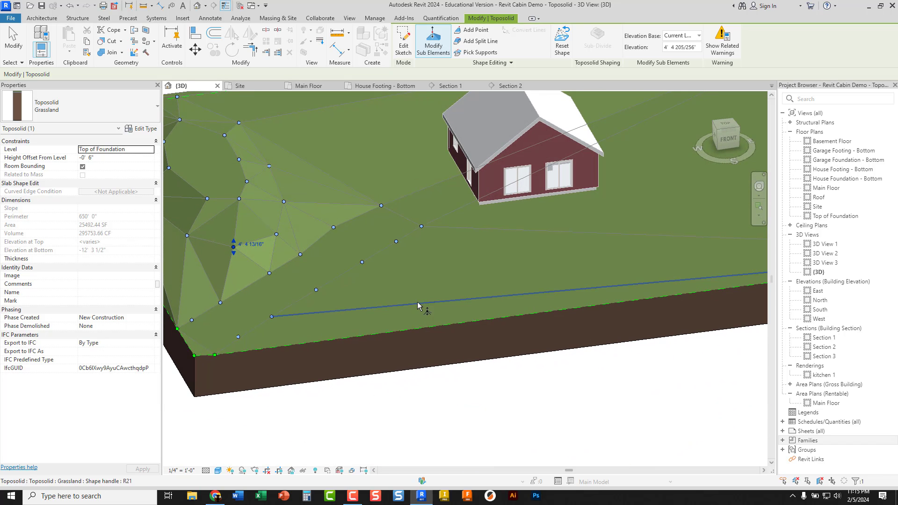
Step: On the Site plan, add five toposolid points at -4' 0" from the wide ellipse's north curve around to its southwest side
click(253, 85)
middle_drag(436, 346, 462, 276)
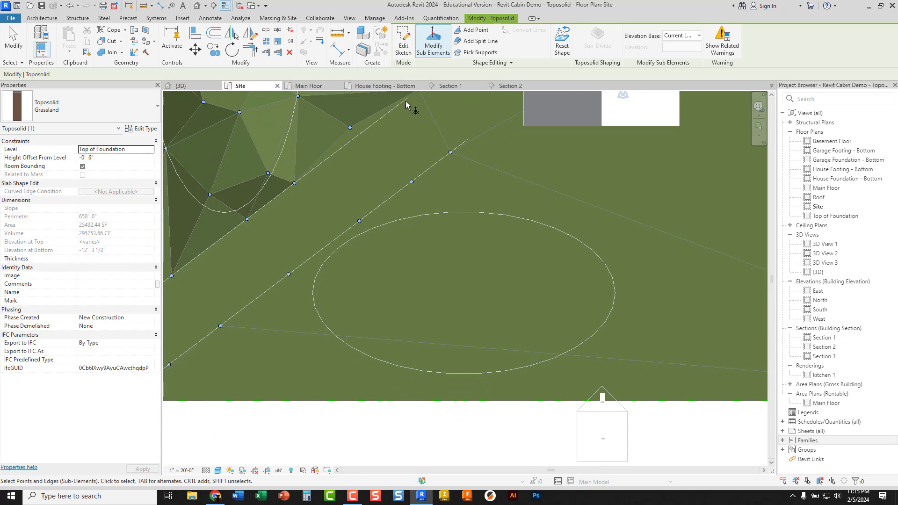
click(481, 32)
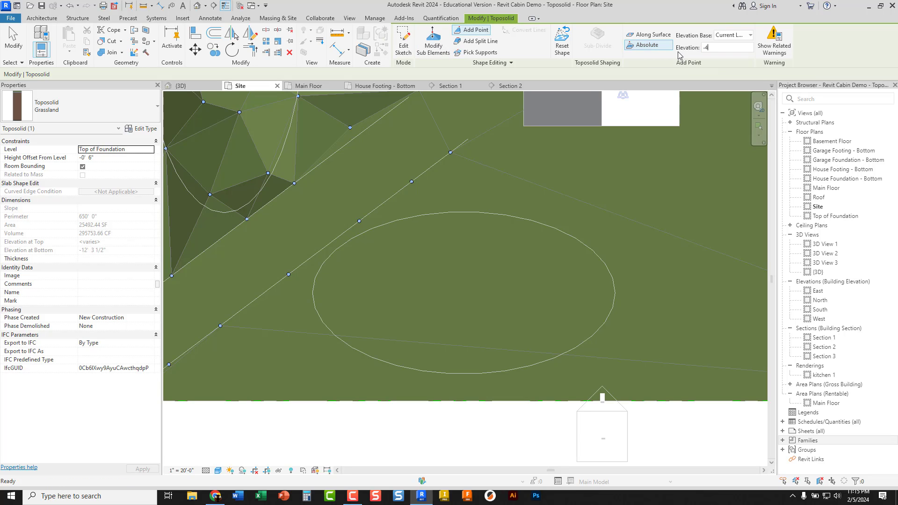
click(442, 219)
click(388, 233)
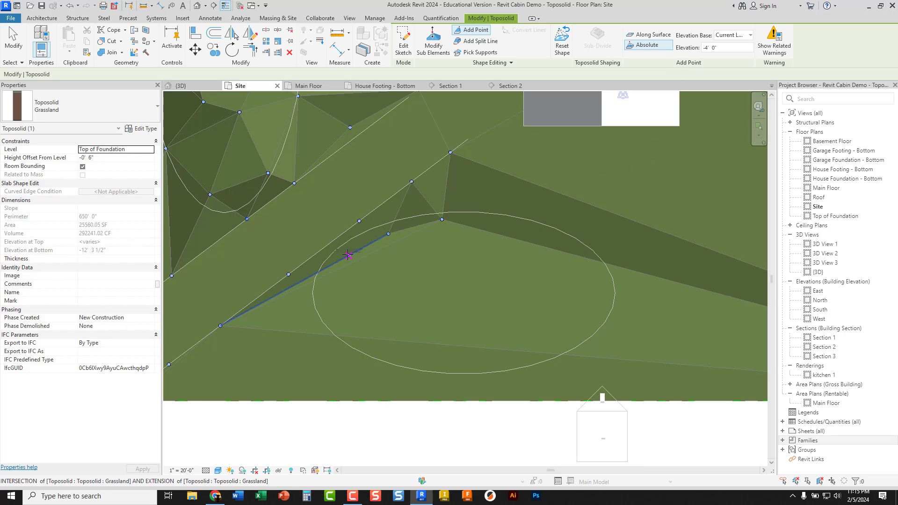
click(349, 256)
click(322, 304)
click(322, 341)
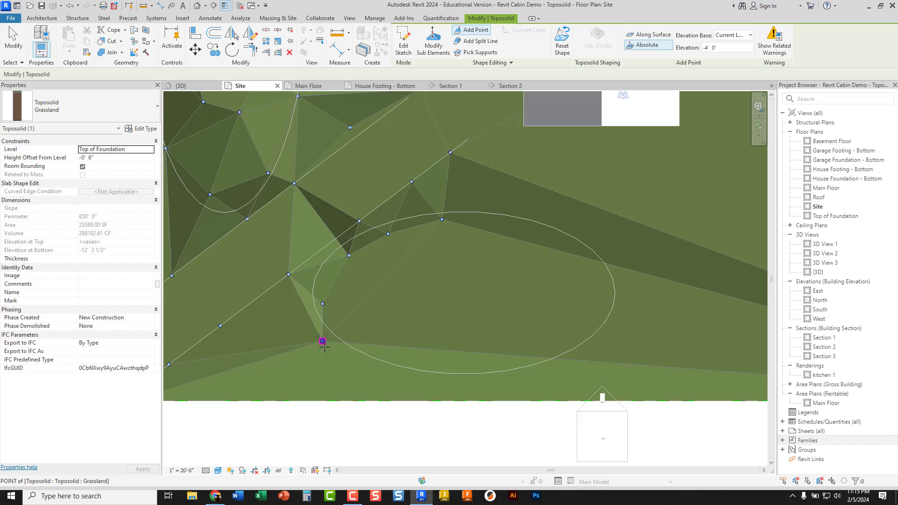
Step: Complete the wide ellipse's outer ring with nine more -4' 0" points around its south, east and north sides
click(349, 366)
click(421, 387)
click(517, 383)
click(581, 370)
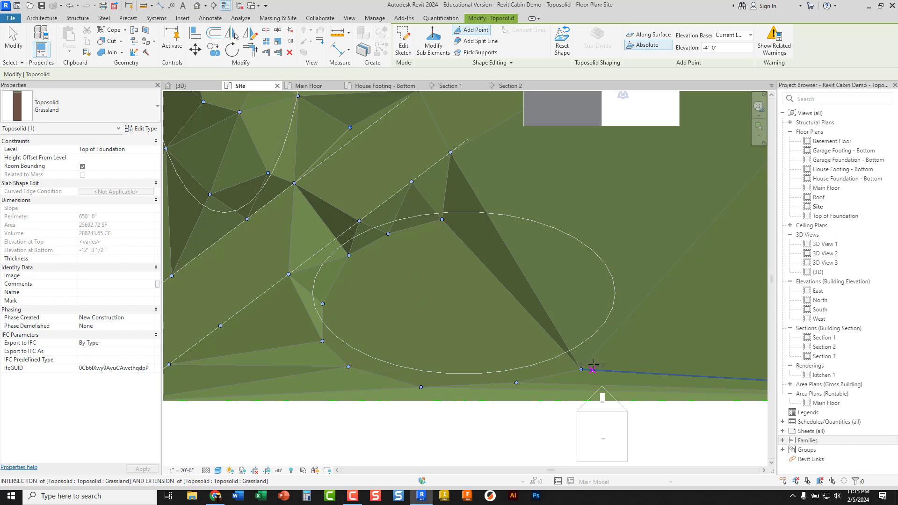
click(626, 340)
click(633, 294)
click(612, 246)
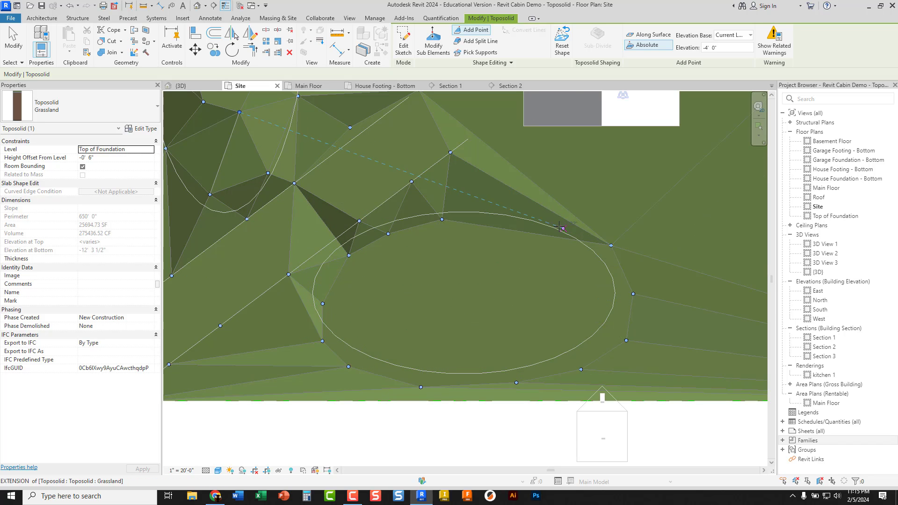
click(537, 222)
click(490, 221)
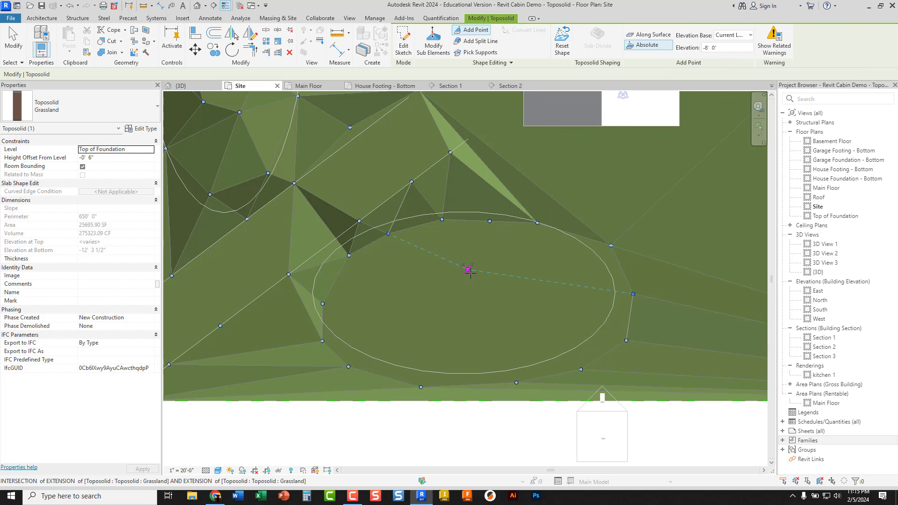
Step: Add an inner ring of eight toposolid points at an elevation of -8' 0" inside the wide ellipse
click(468, 283)
click(432, 286)
click(409, 308)
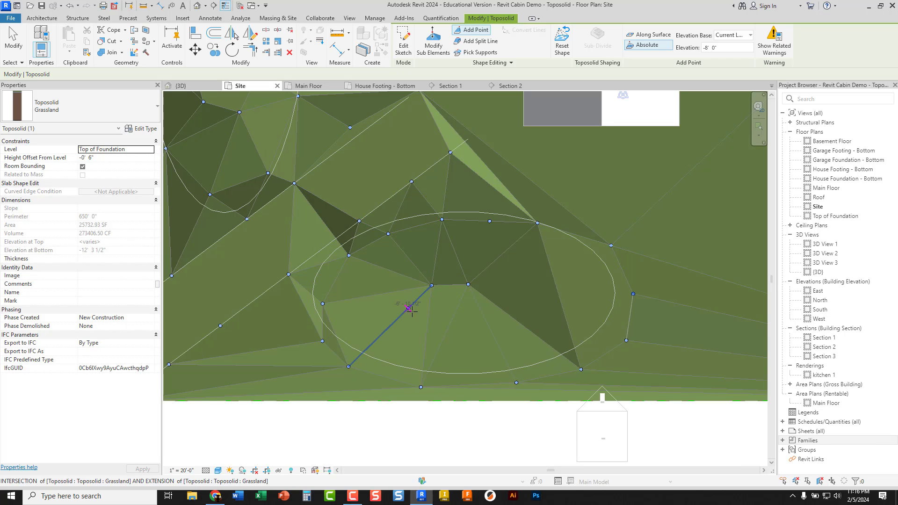
click(429, 329)
click(473, 335)
click(514, 336)
click(531, 321)
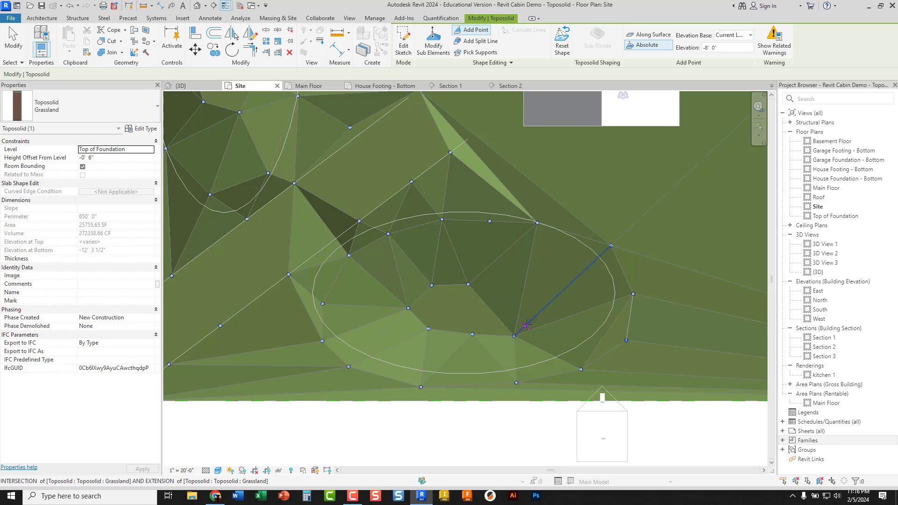
click(516, 284)
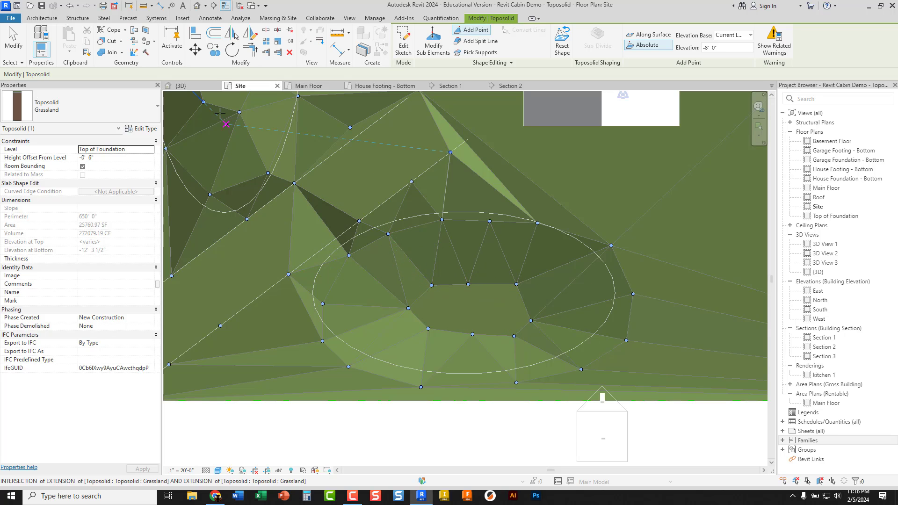
Step: Inspect the wide ellipse's depression and the diagonal path from several angles in the {3D} view
click(181, 86)
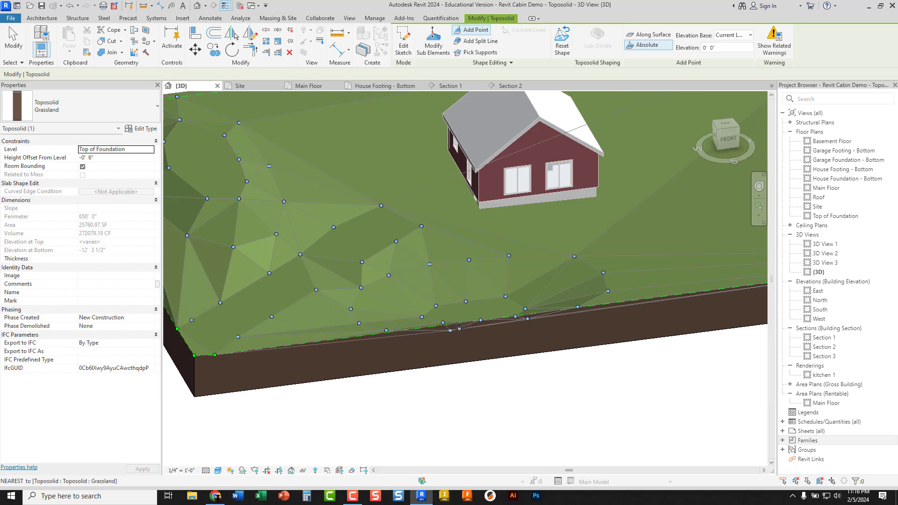
shift+middle_drag(459, 329, 307, 256)
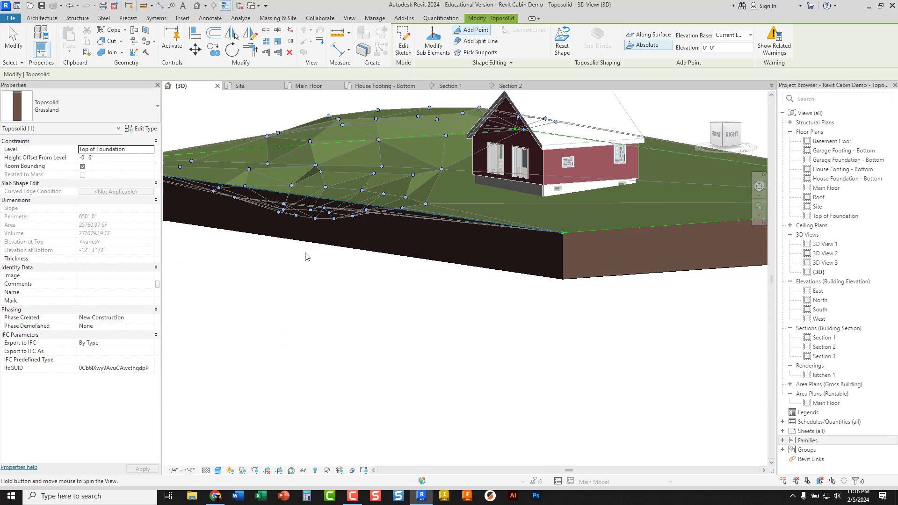
scroll(307, 256, up, 3)
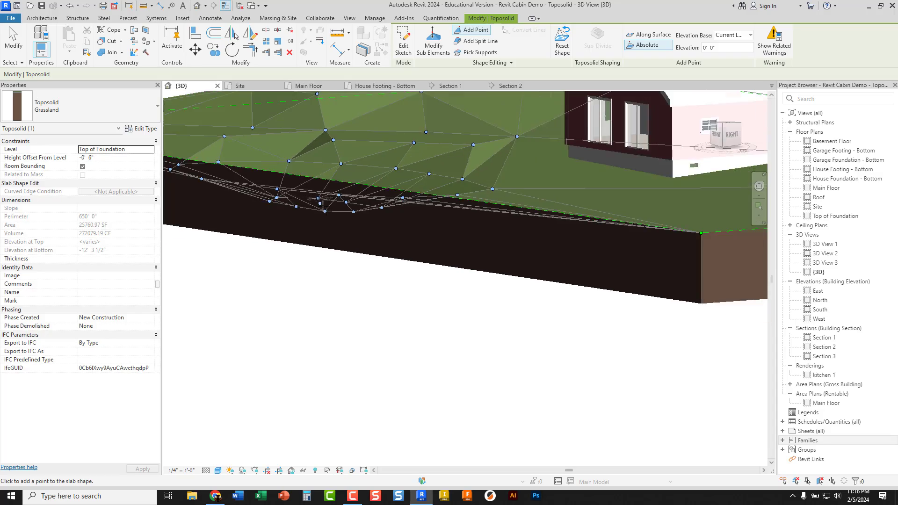
shift+middle_drag(322, 201, 566, 205)
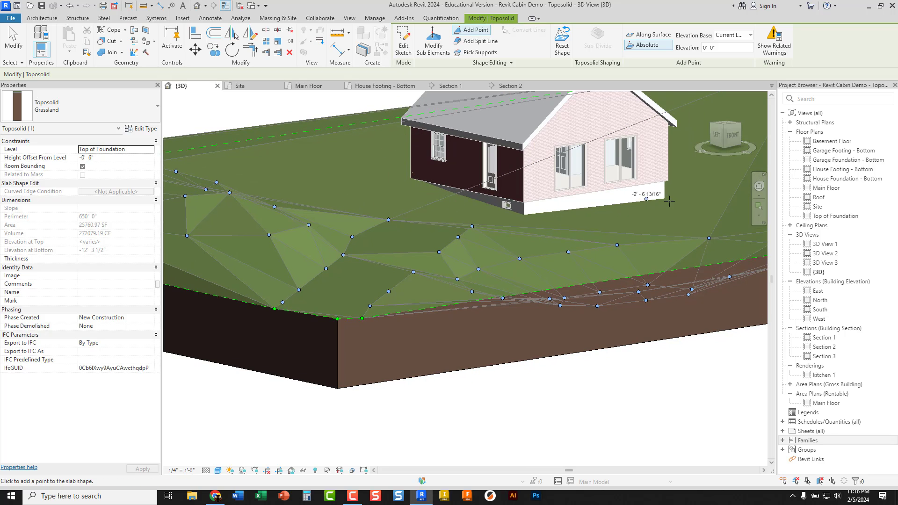
shift+middle_drag(666, 199, 491, 276)
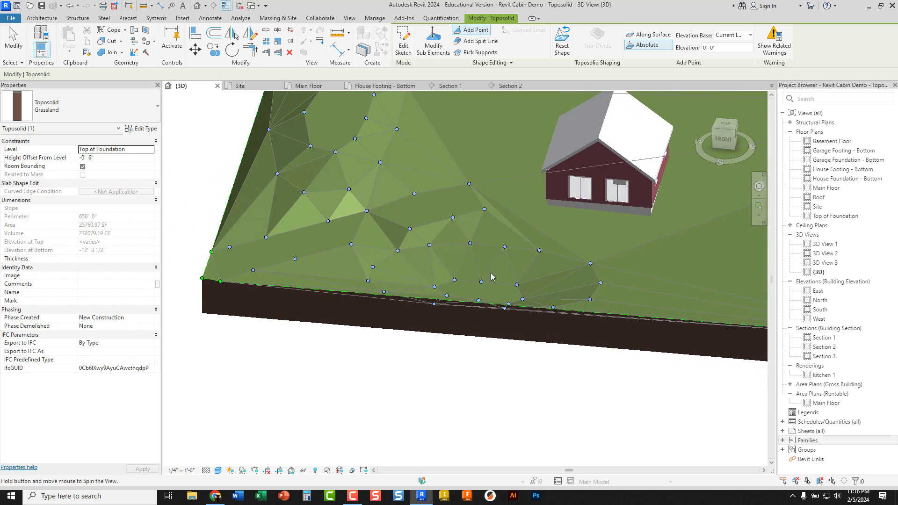
scroll(382, 226, up, 3)
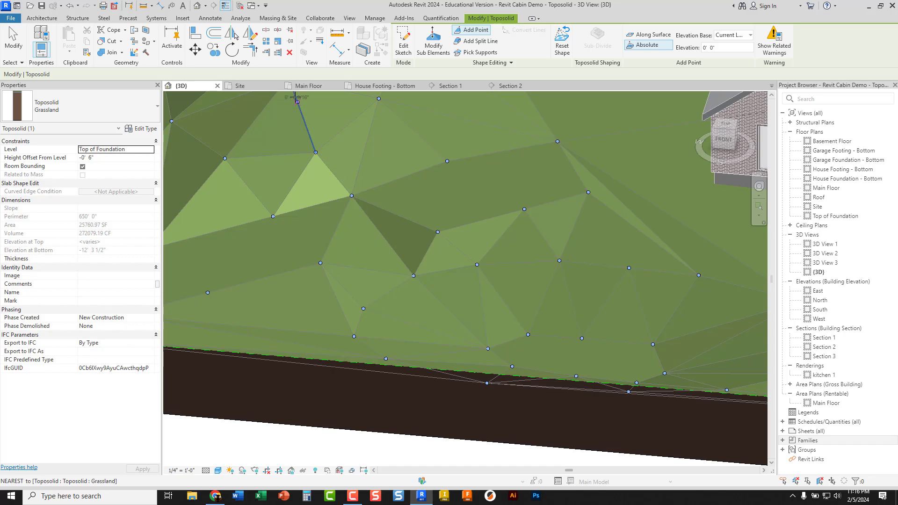
Step: On the Site plan, slide the path-edge point beside the wide ellipse northeast along the path's southeast line and add a -1' 0" point southwest of it
click(258, 88)
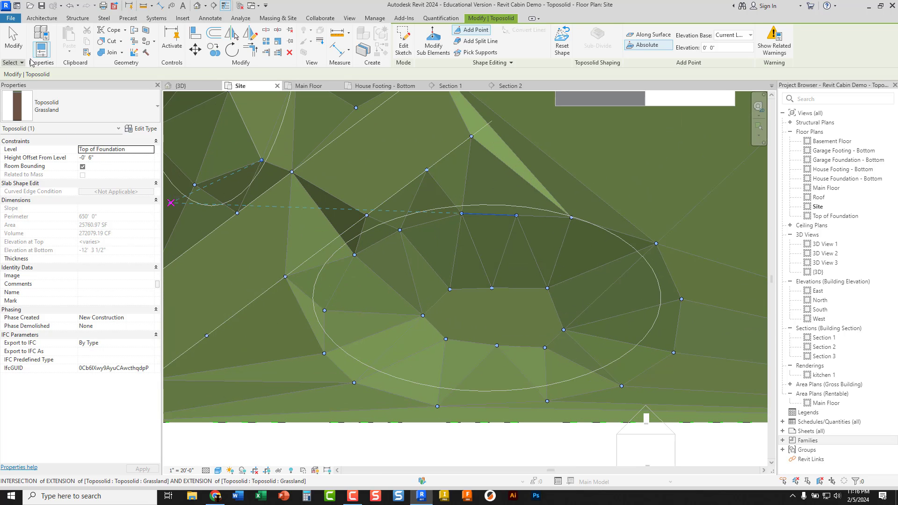
click(432, 53)
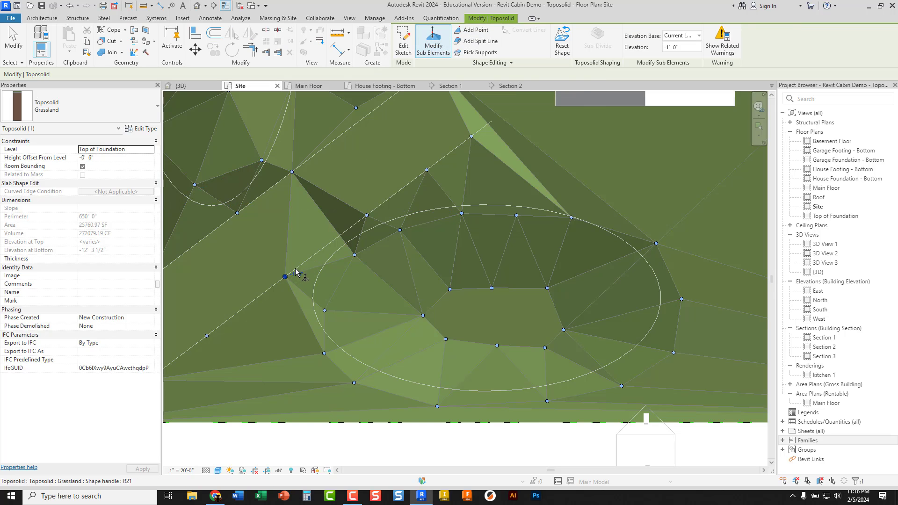
drag(286, 279, 313, 260)
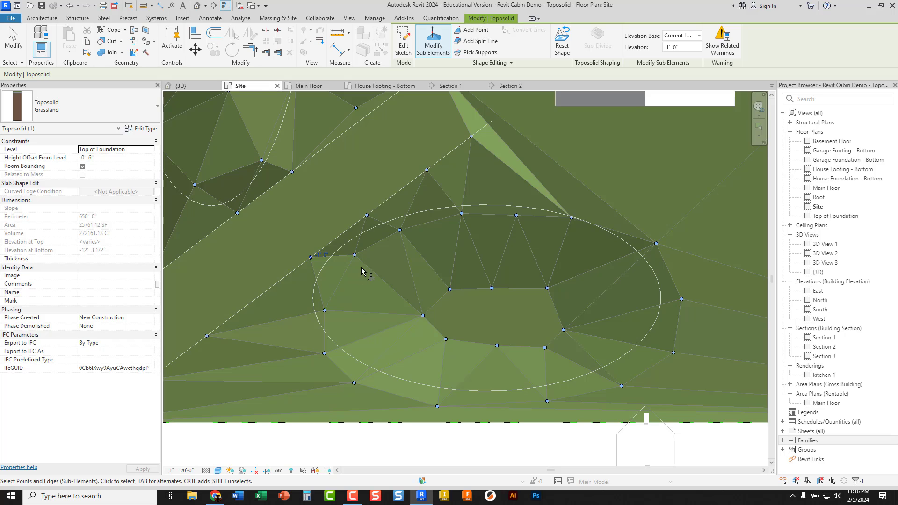
middle_drag(352, 271, 410, 236)
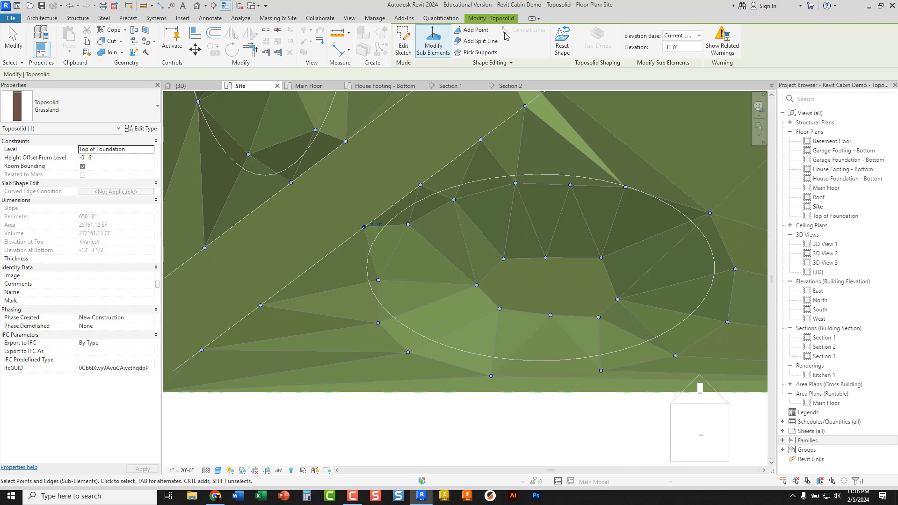
click(479, 32)
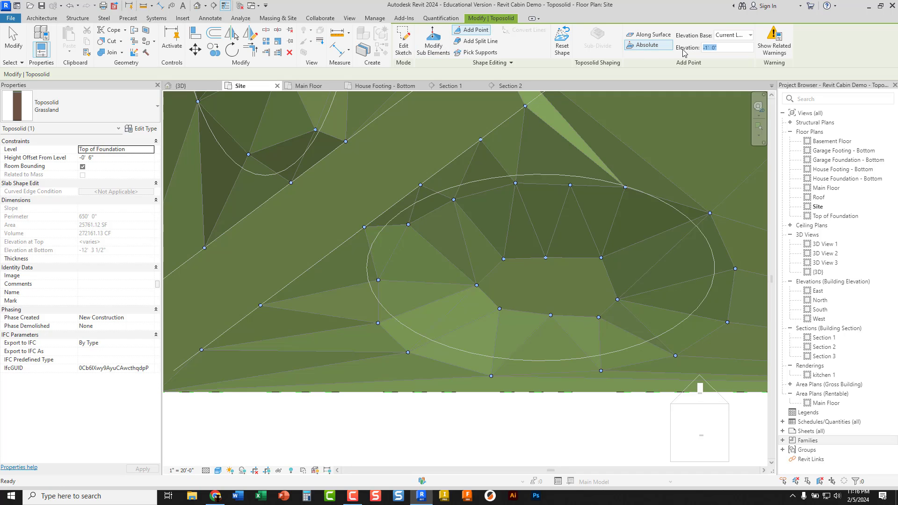
click(313, 266)
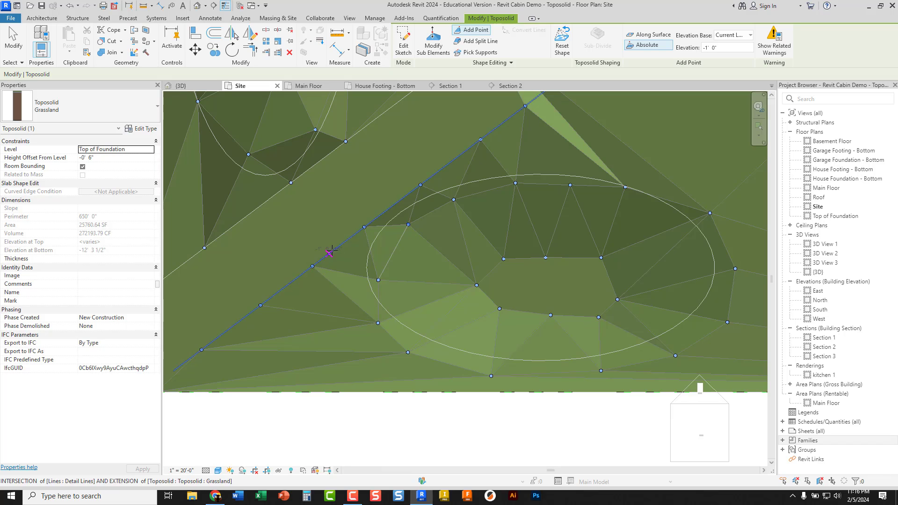
scroll(370, 248, down, 3)
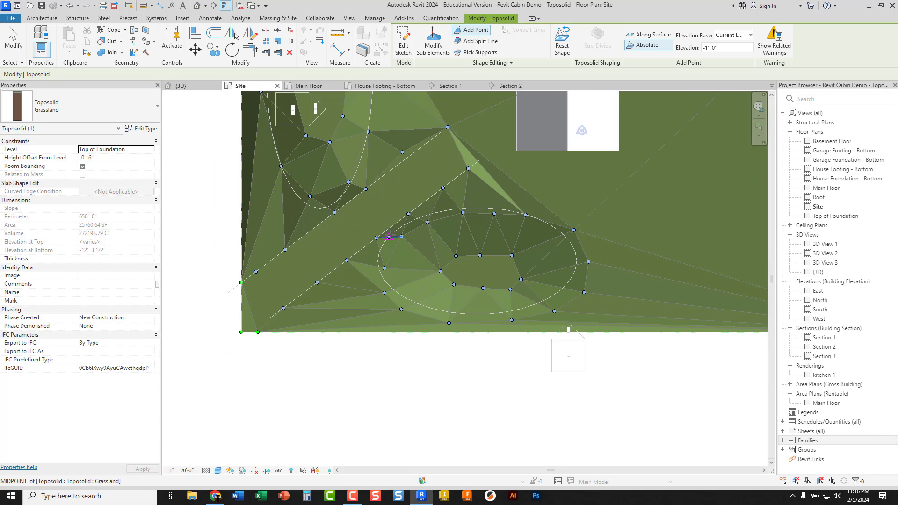
middle_drag(401, 236, 369, 387)
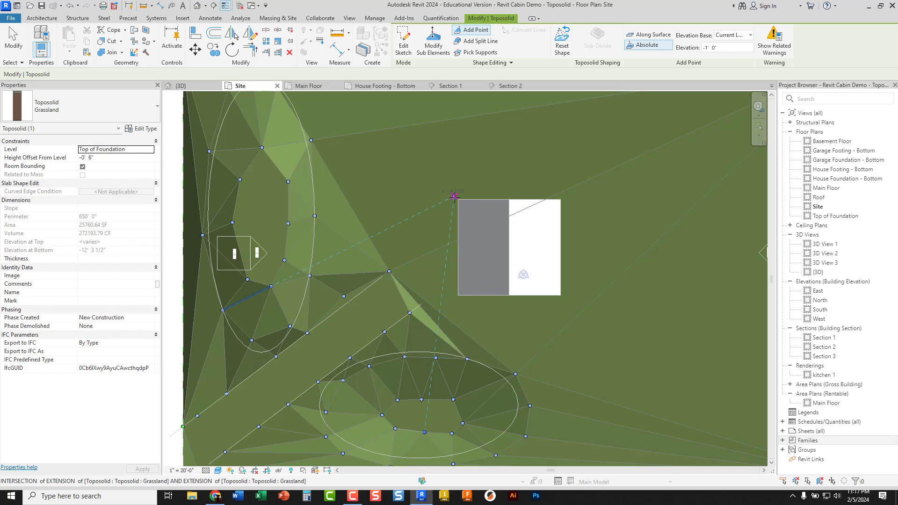
Step: Check the cabin's base in the {3D} view, and on the Site plan add -0' 6" toposolid points at its northwest and southwest corners
click(187, 85)
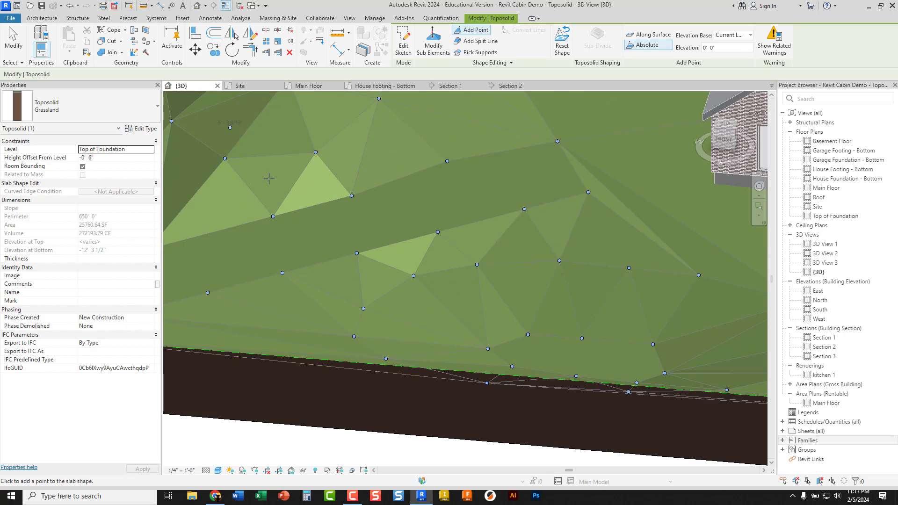
scroll(464, 279, down, 1)
shift+middle_drag(465, 275, 610, 256)
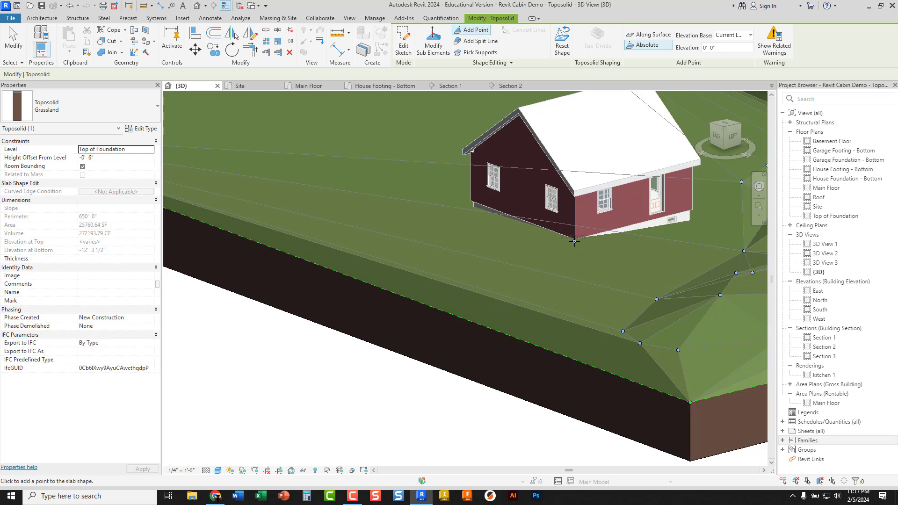
click(242, 87)
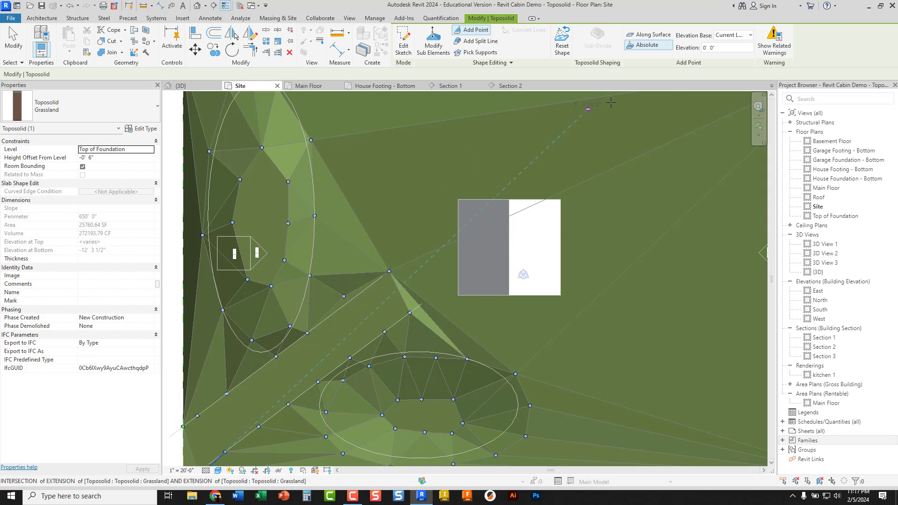
click(466, 35)
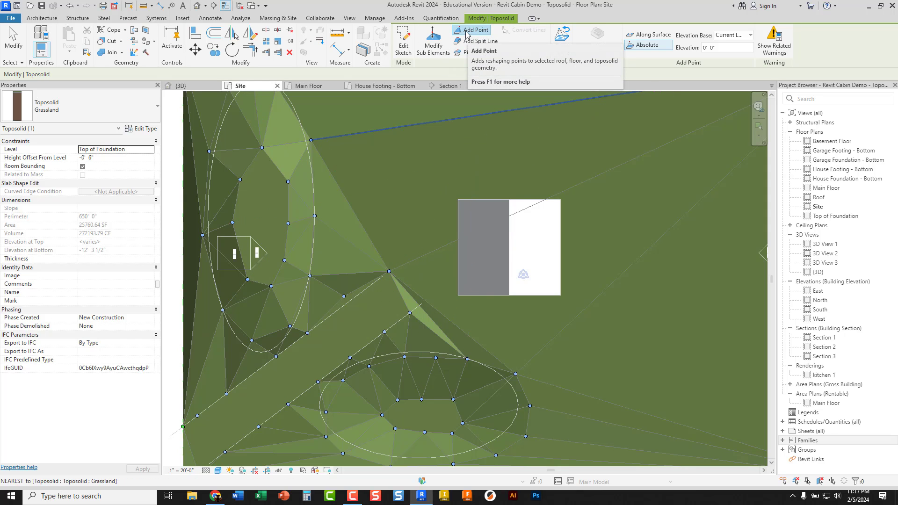
click(715, 47)
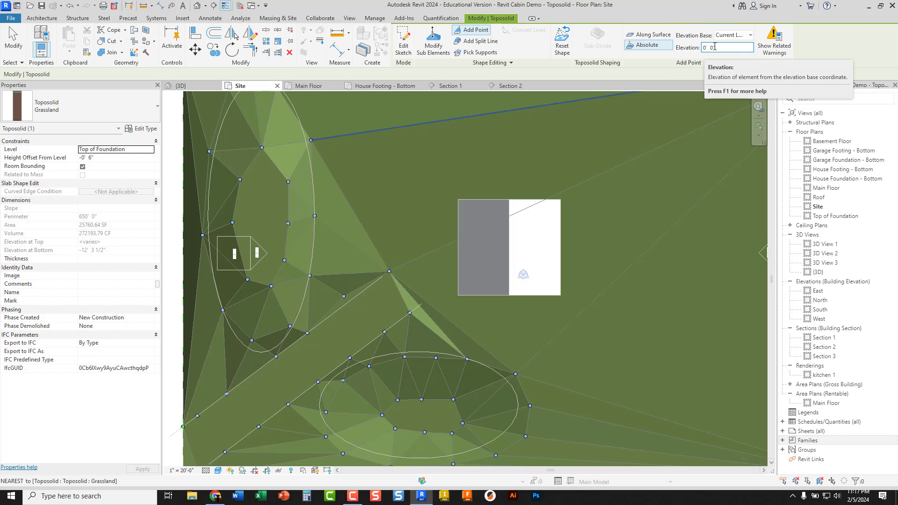
double_click(719, 47)
text(-)
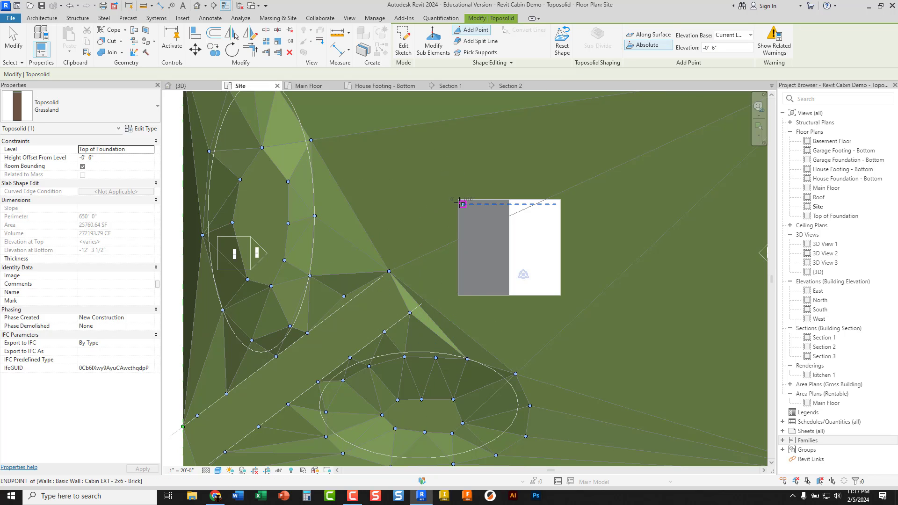
scroll(460, 203, up, 5)
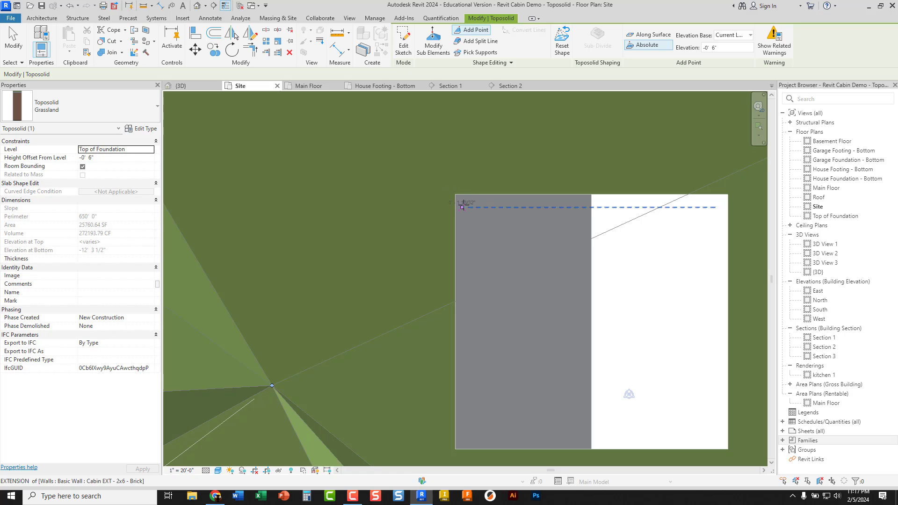
click(468, 208)
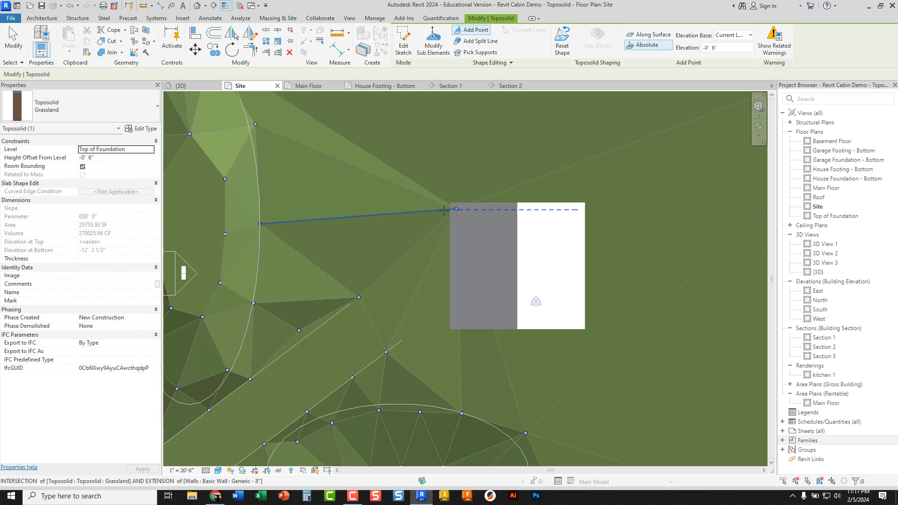
scroll(449, 209, down, 3)
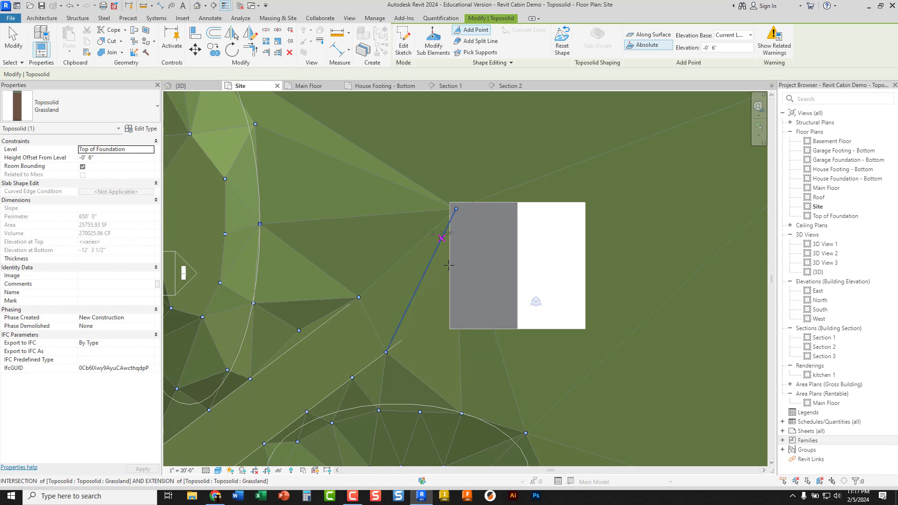
click(457, 322)
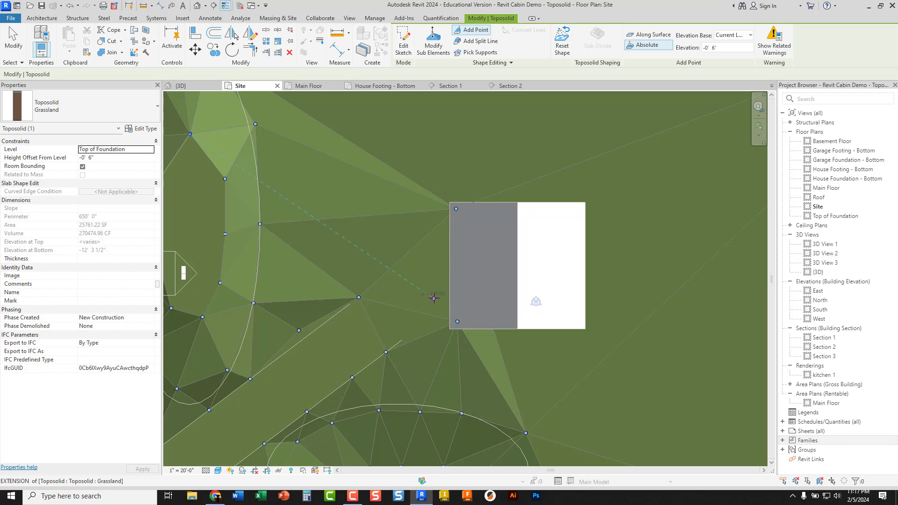
Step: Examine the grade along the cabin's walls in the {3D} view, leave point editing and inspect the resulting contours
click(184, 85)
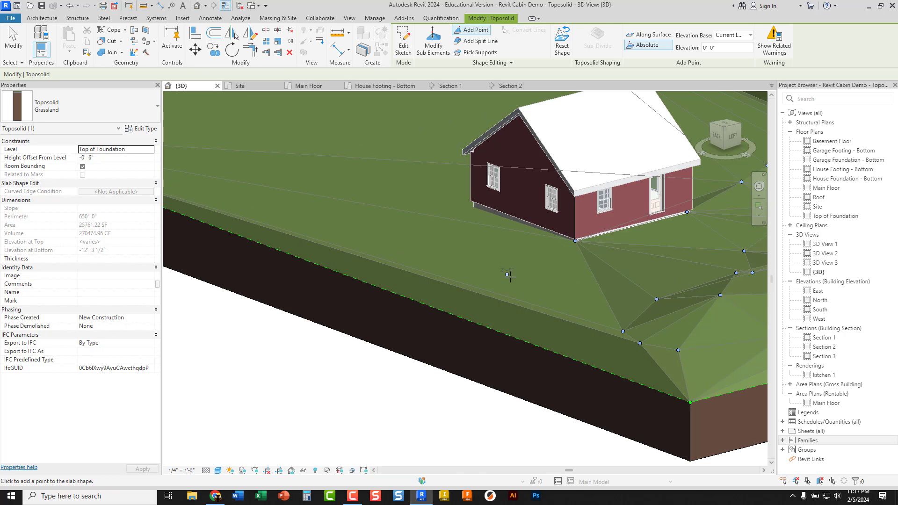
scroll(547, 279, down, 3)
scroll(680, 230, up, 5)
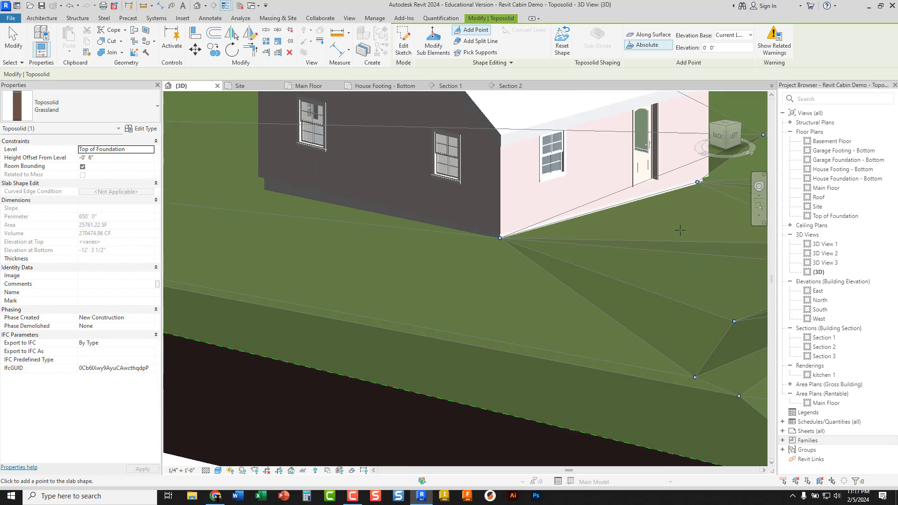
shift+middle_drag(681, 230, 410, 237)
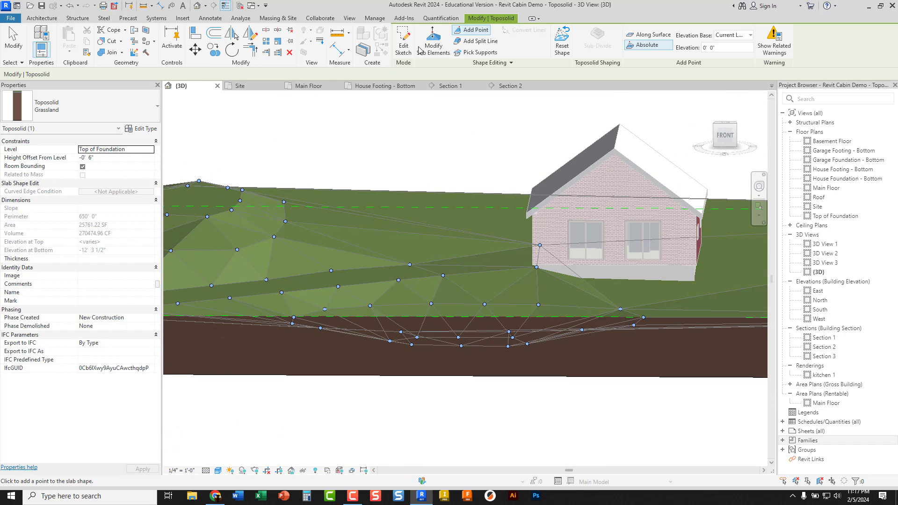
click(18, 41)
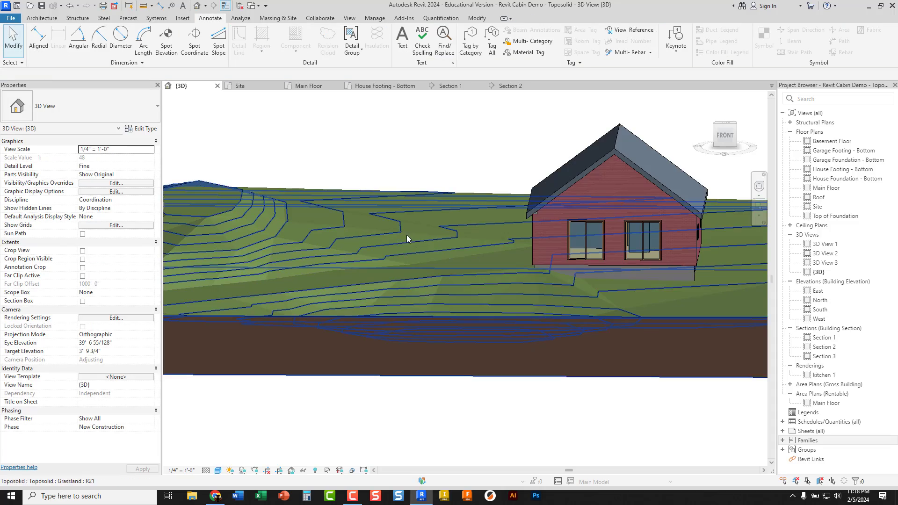
shift+middle_drag(403, 246, 452, 262)
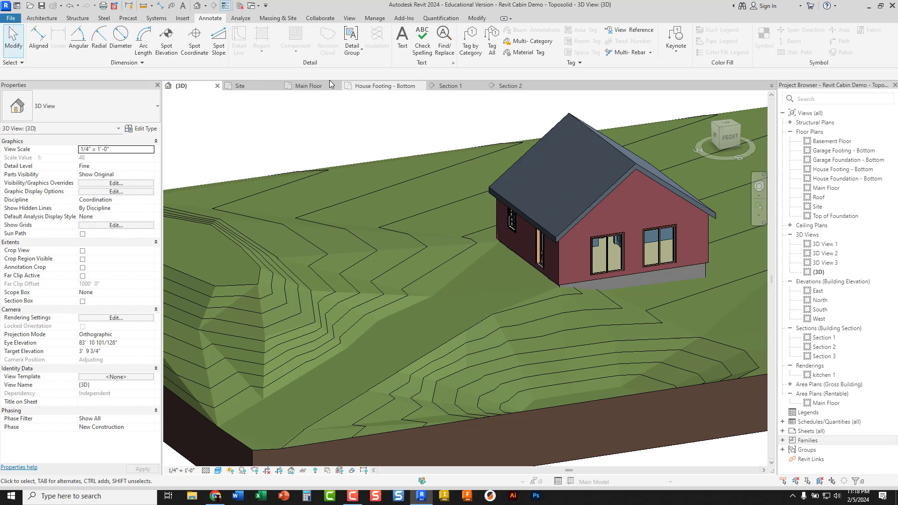
Step: On the Site plan, add a north-south row of six toposolid points at -1' 0" between the mound and the cabin, ending on the north boundary
click(256, 88)
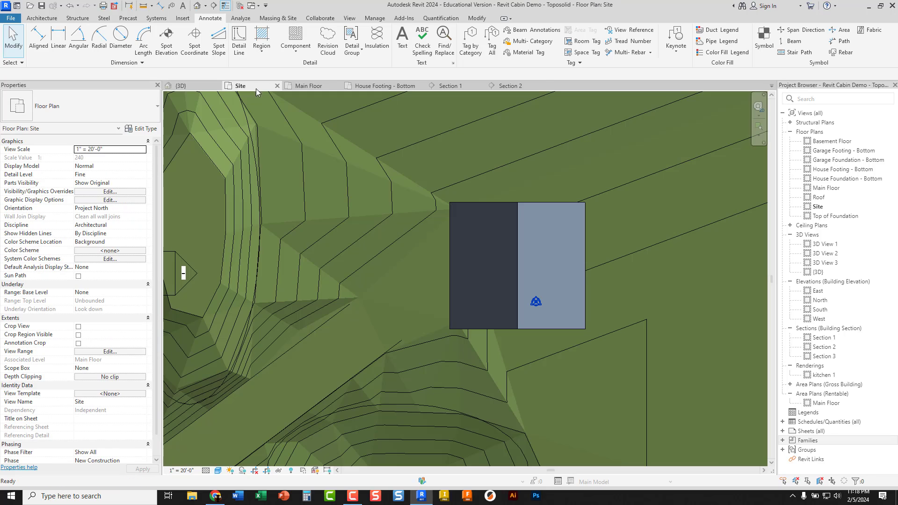
click(347, 186)
scroll(347, 186, down, 3)
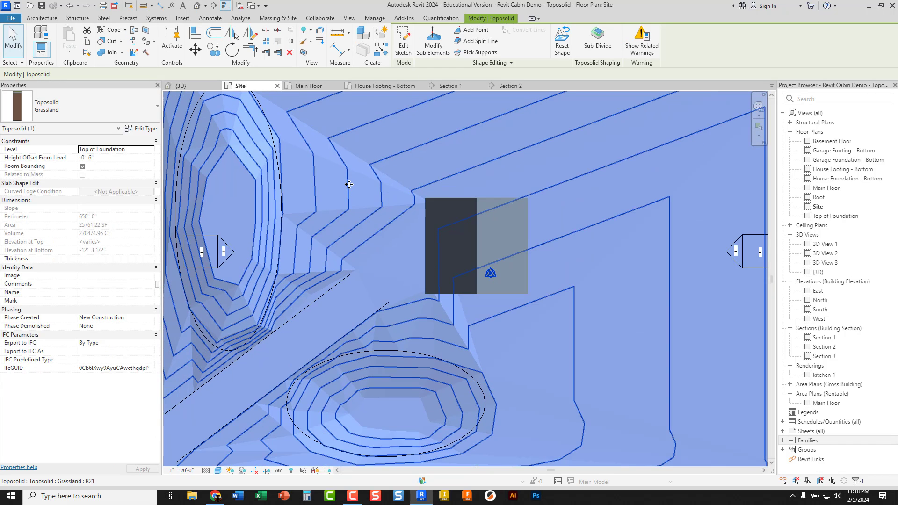
click(473, 29)
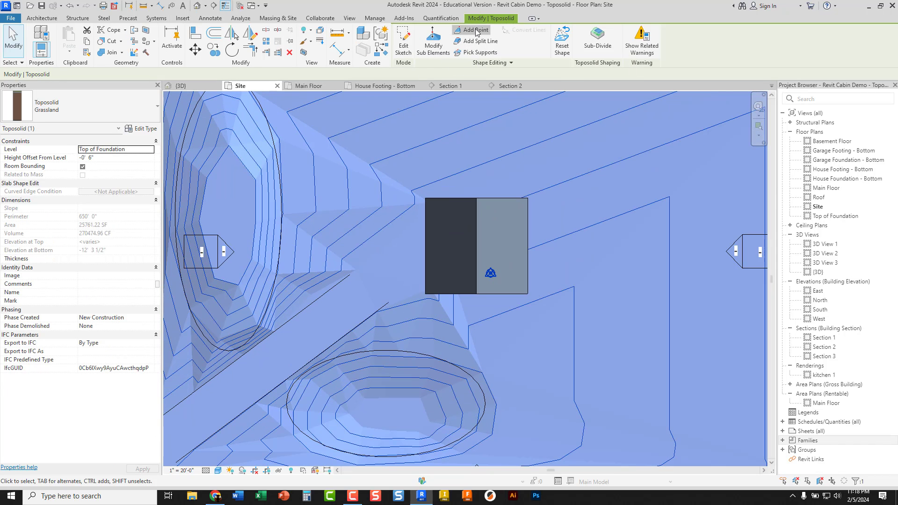
drag(722, 46, 661, 48)
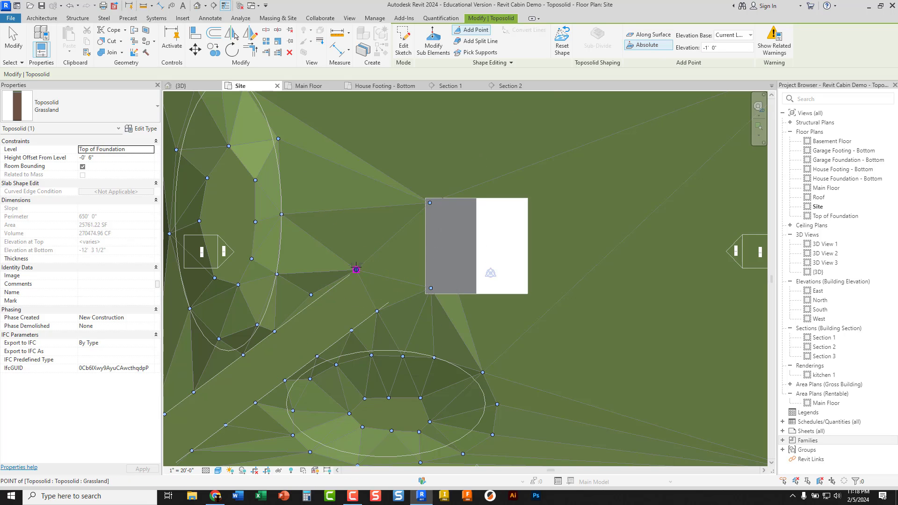
click(358, 252)
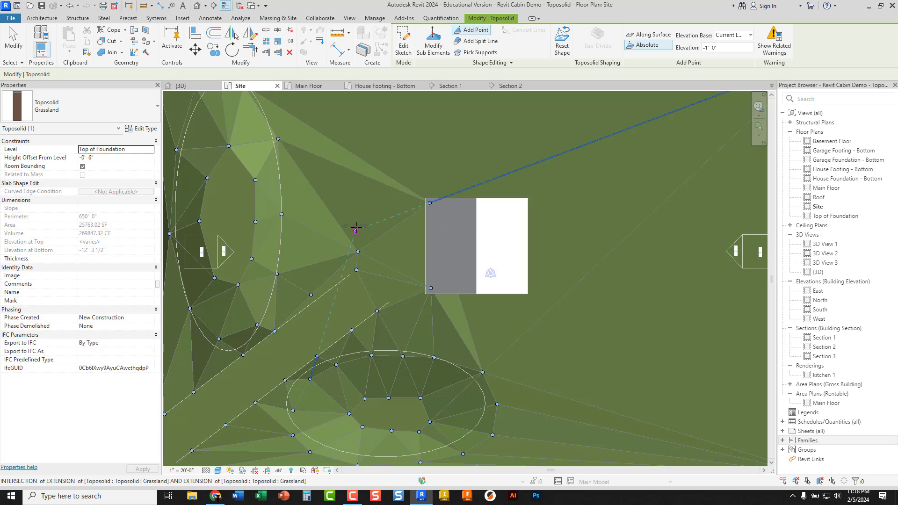
click(357, 210)
click(361, 129)
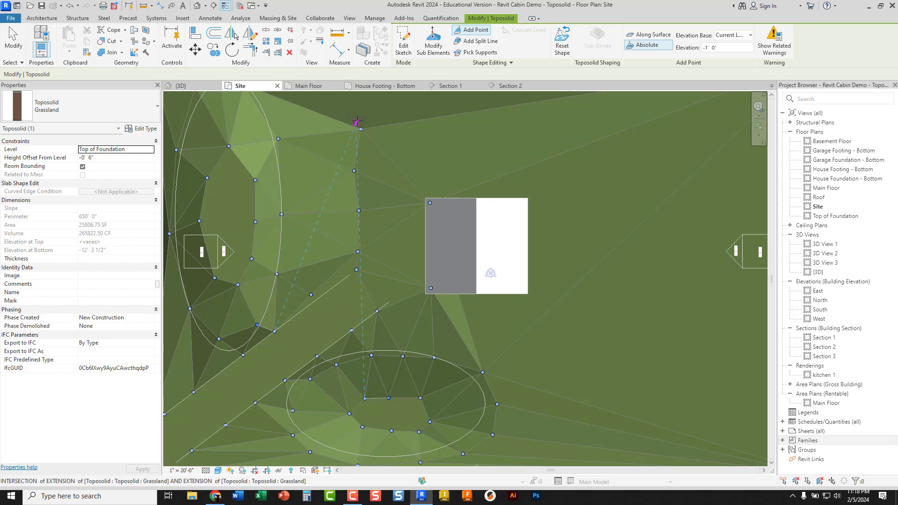
middle_drag(365, 144, 355, 214)
click(349, 196)
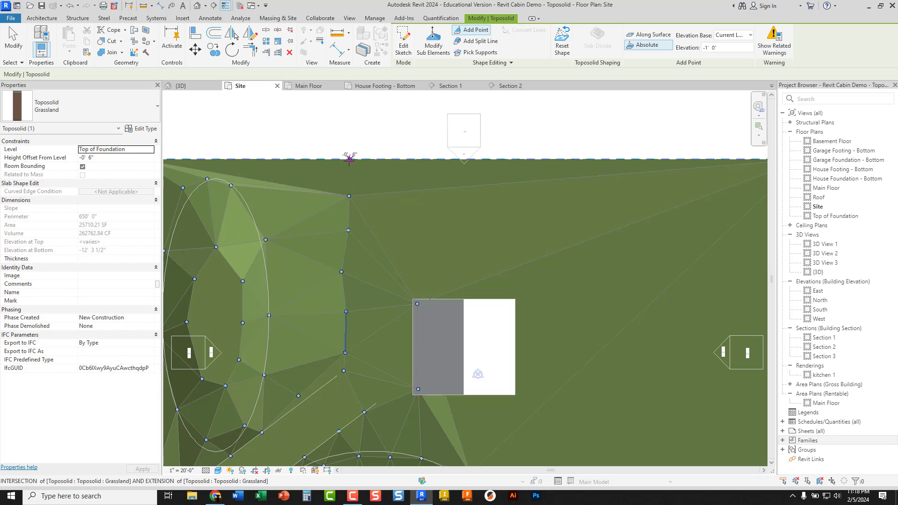
click(349, 159)
middle_drag(396, 236, 383, 147)
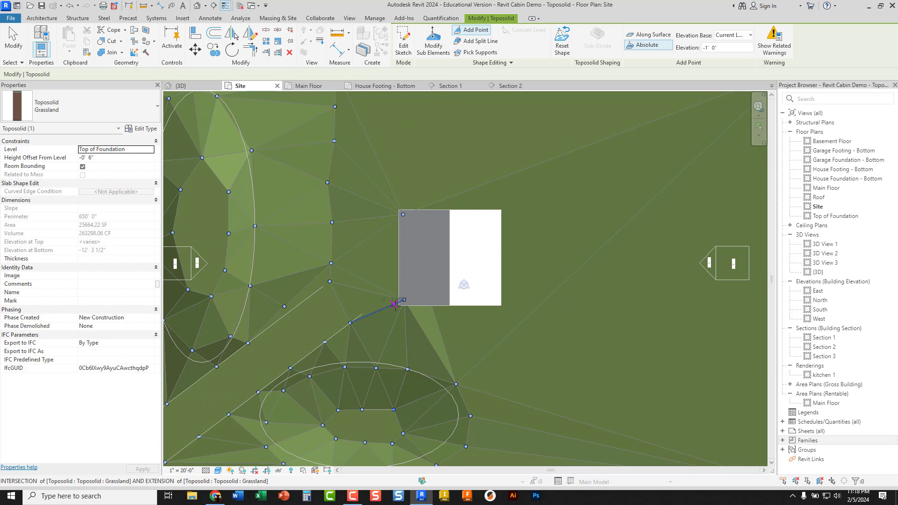
Step: Finish shape editing in the {3D} view and examine the ground between the mound and the cabin
click(181, 85)
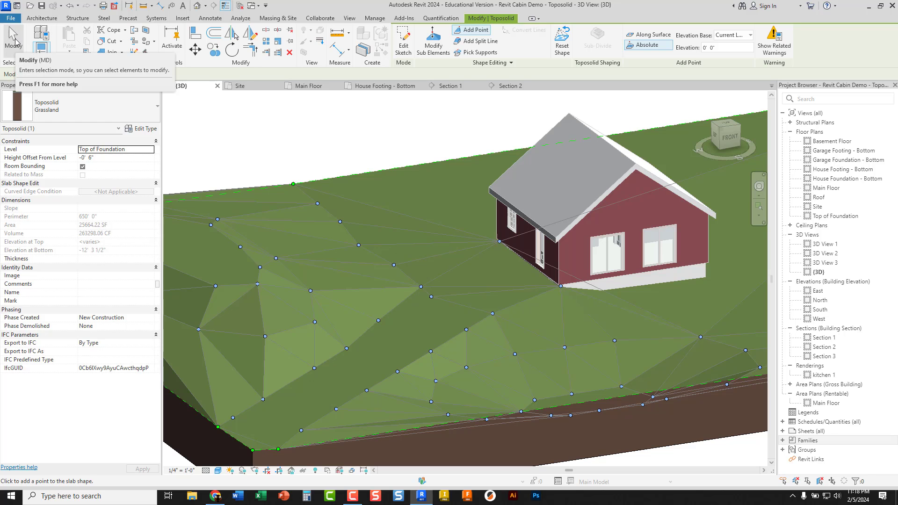
click(15, 40)
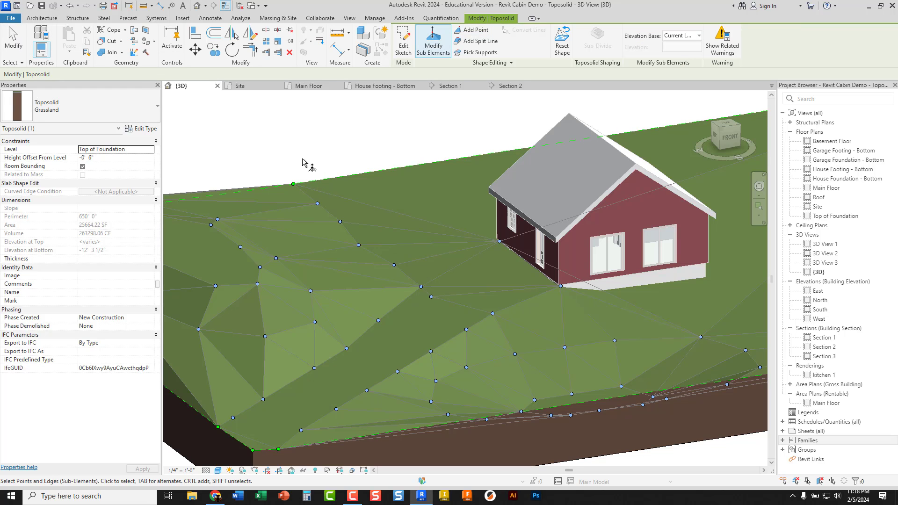
key(Escape)
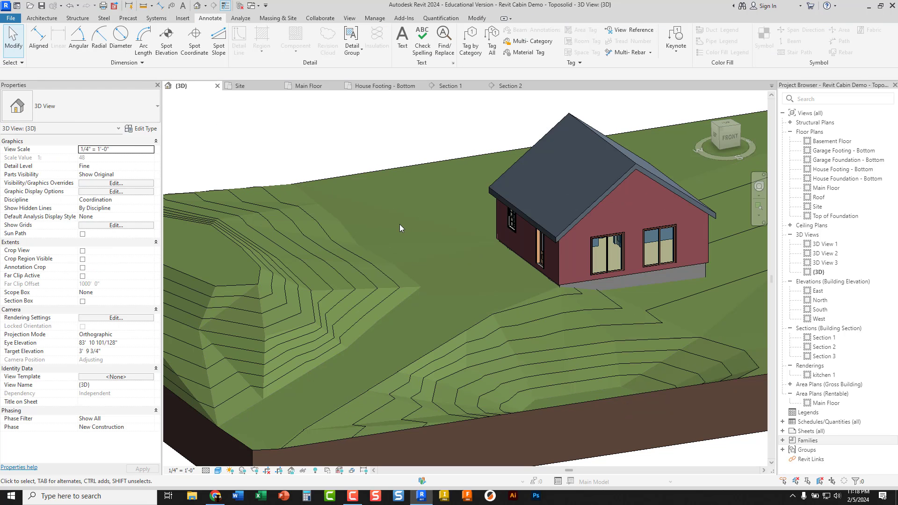
shift+middle_drag(444, 268, 411, 254)
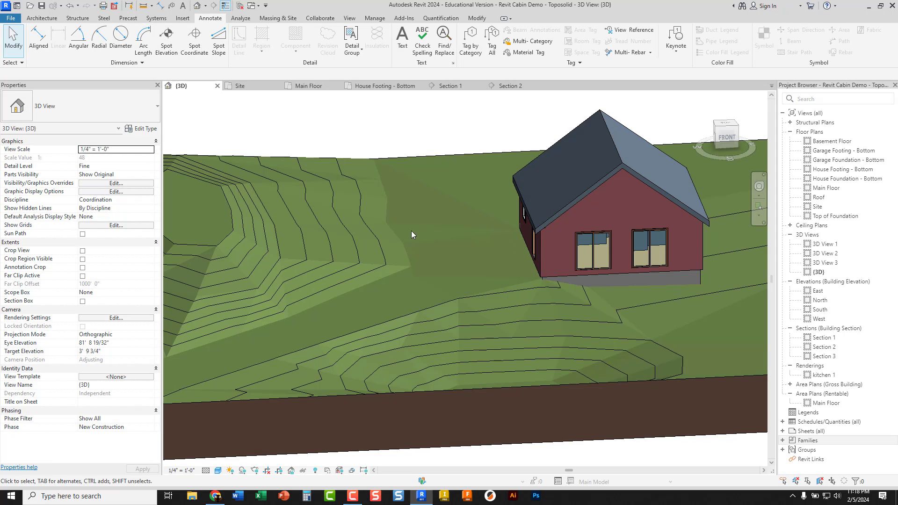
Step: On the Site plan, add four toposolid points at -1' 0" along the depression's north side, between it and the cabin
key(ctrl)
key(ctrl)
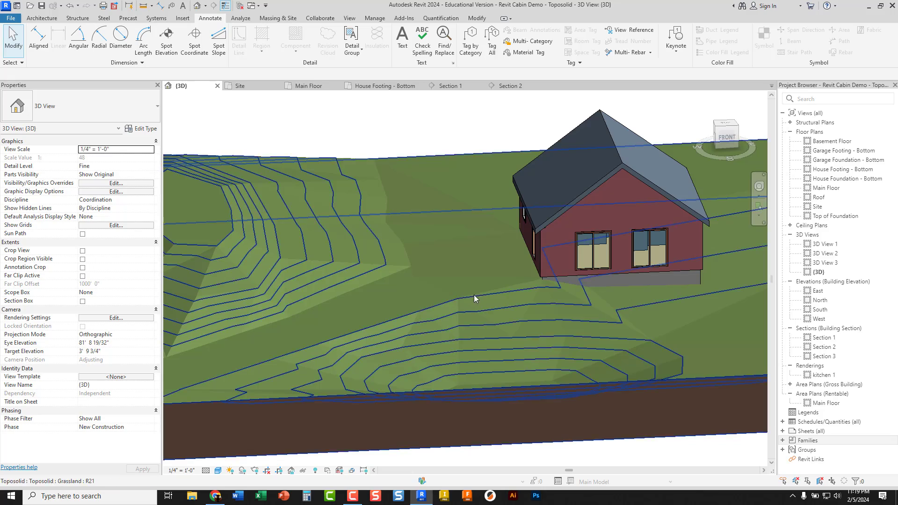
shift+middle_drag(473, 294, 385, 252)
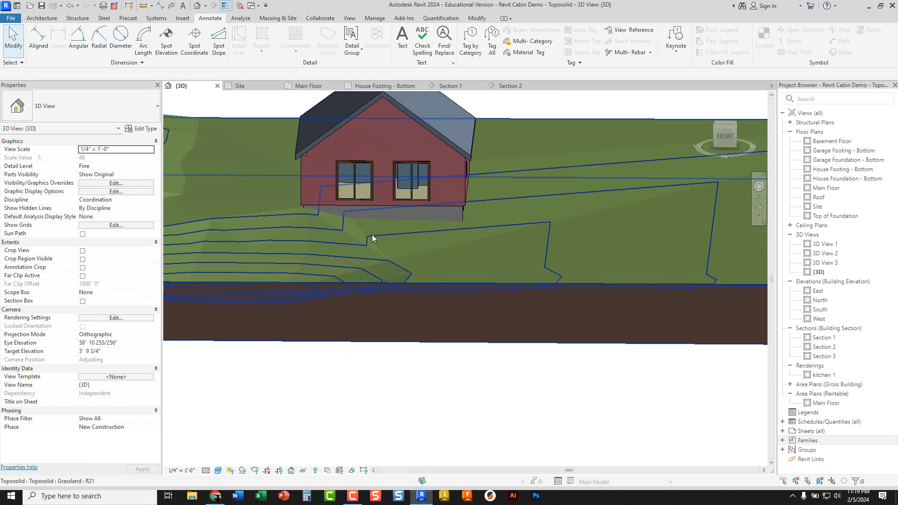
click(253, 89)
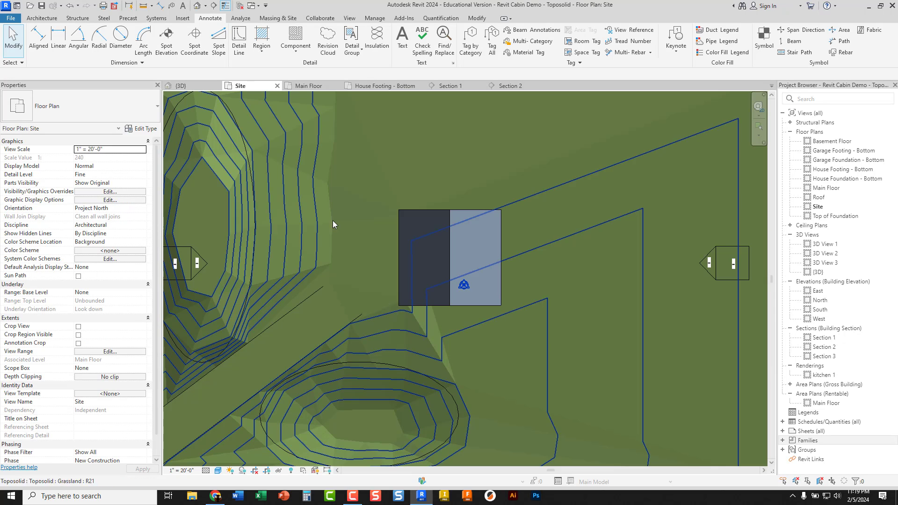
scroll(435, 328, up, 3)
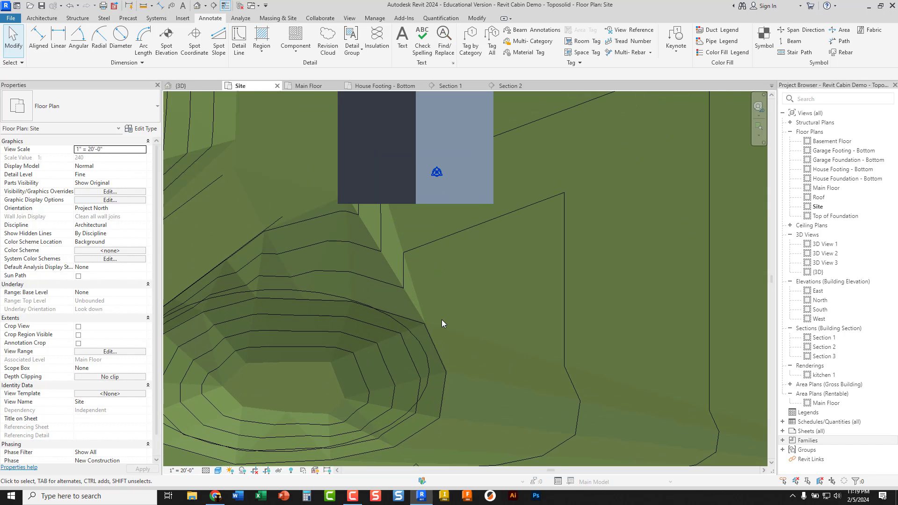
click(322, 232)
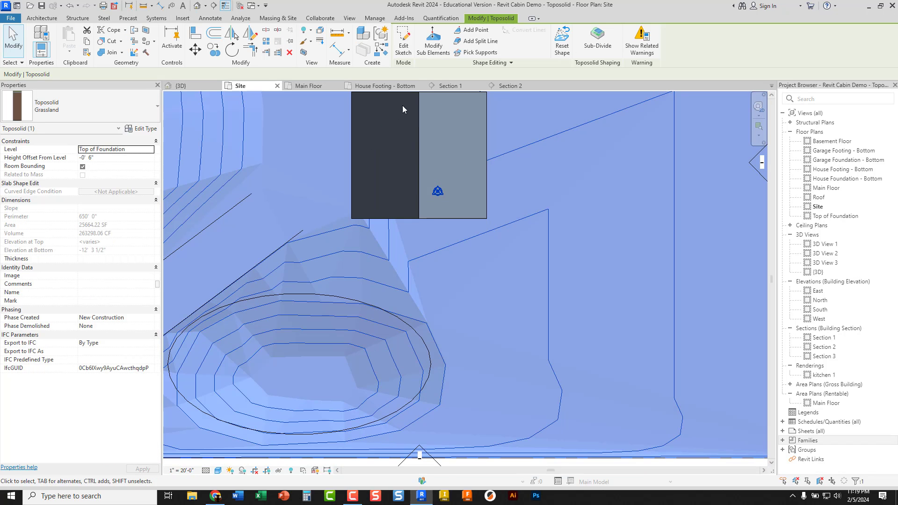
click(472, 30)
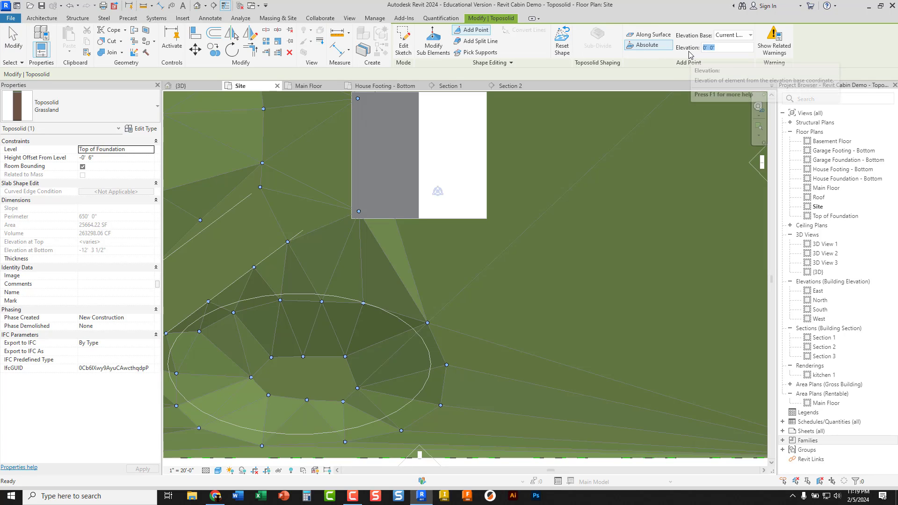
text(-1)
key(Return)
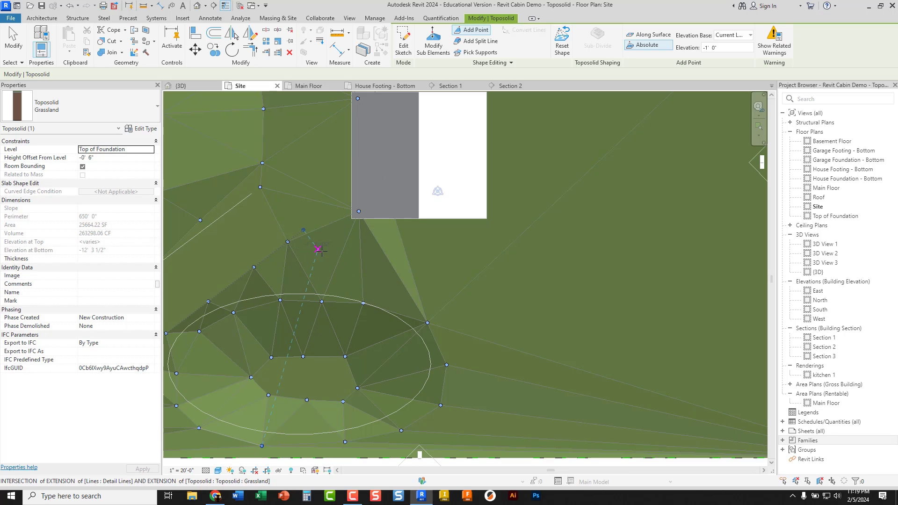
click(332, 258)
click(372, 264)
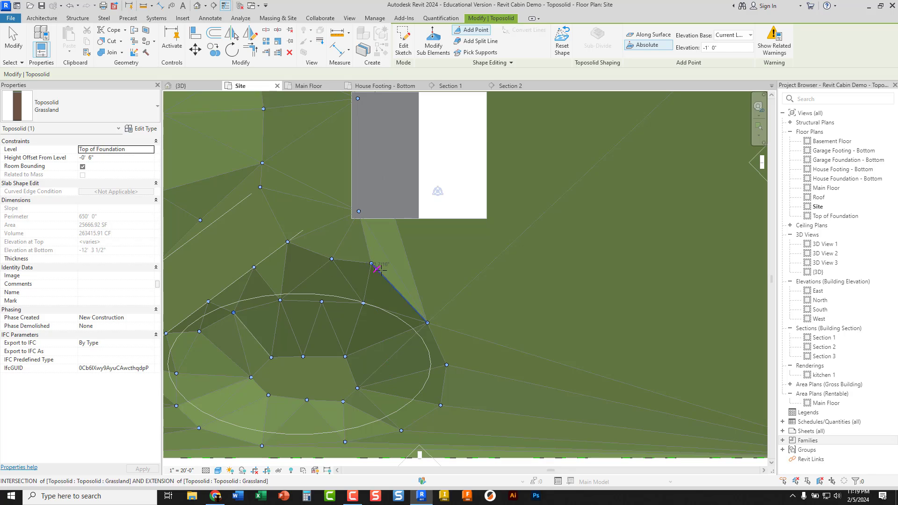
click(425, 282)
click(469, 300)
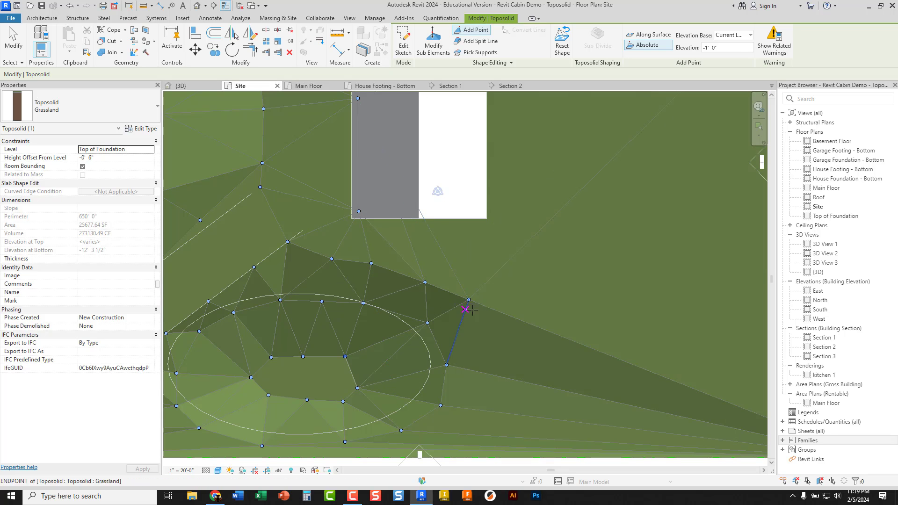
Step: Continue the -1' 0" points with four down the depression's east side, ending on the south boundary, and leave shape editing
click(488, 341)
click(492, 389)
click(497, 429)
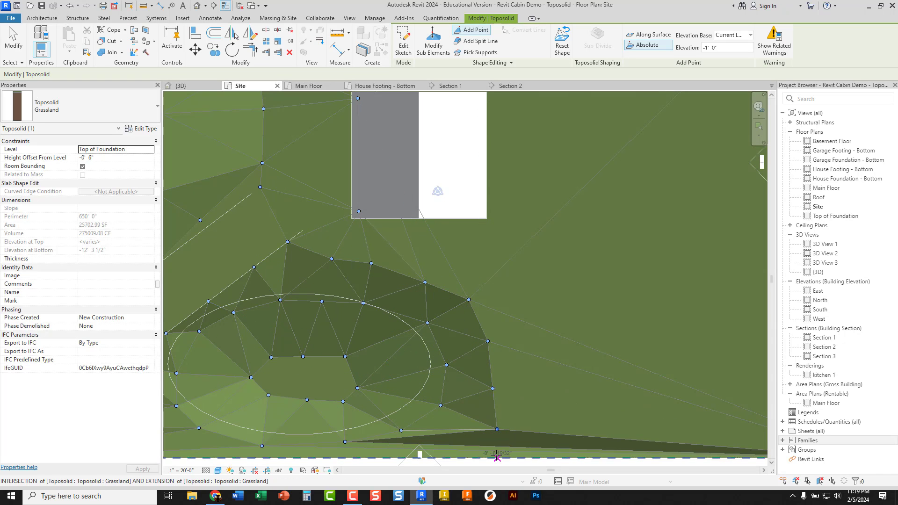
click(497, 458)
key(Escape)
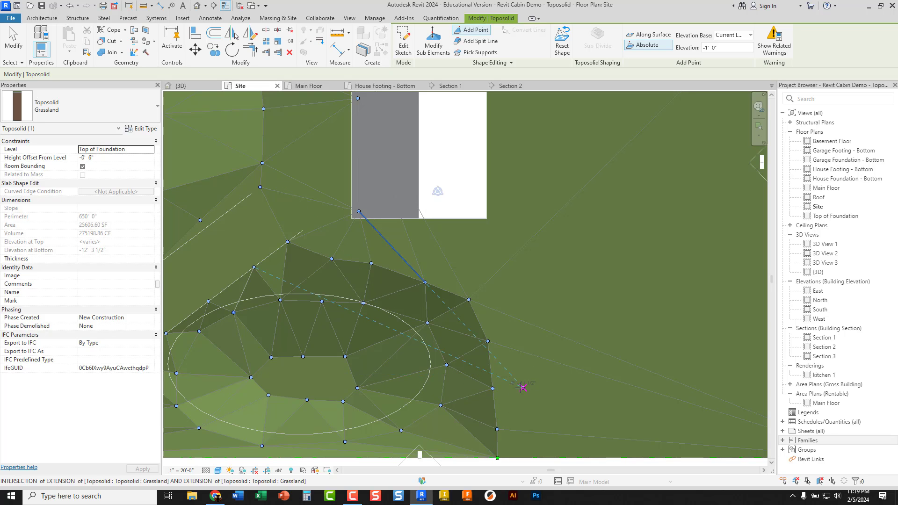
key(Escape)
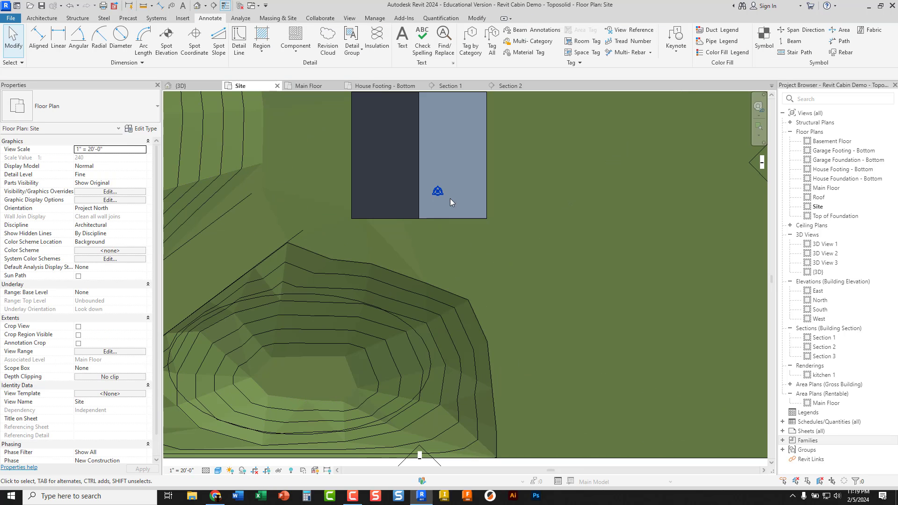
Step: Examine the ground around the depression and the grade along the cabin's south and east walls in the {3D} view
click(196, 86)
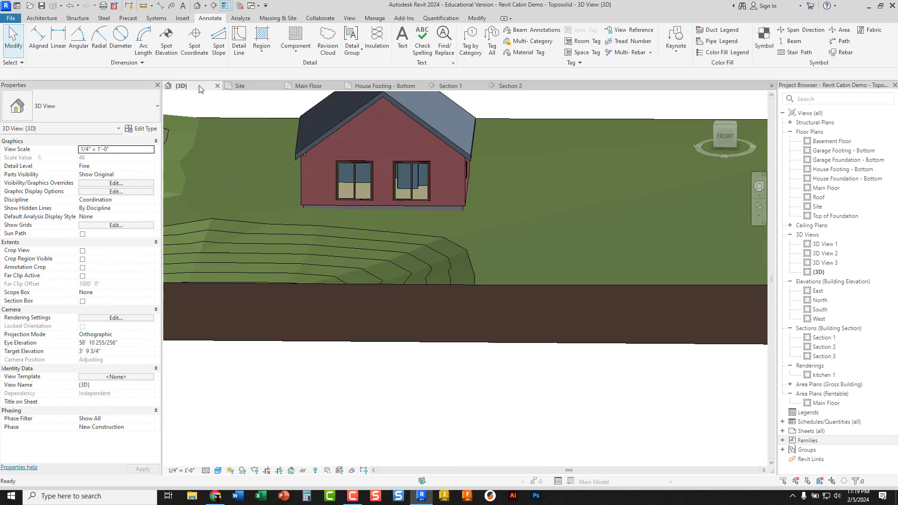
shift+middle_drag(493, 247, 606, 249)
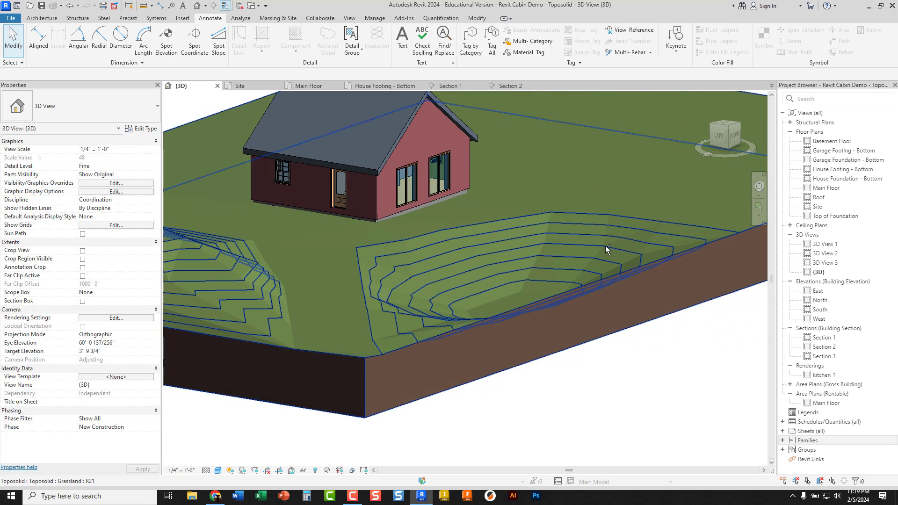
shift+middle_drag(375, 243, 343, 206)
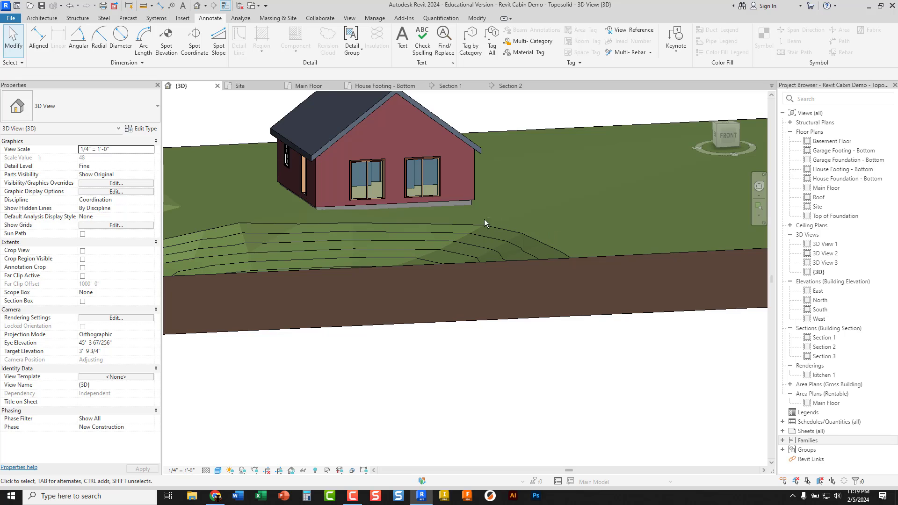
shift+middle_drag(484, 219, 409, 189)
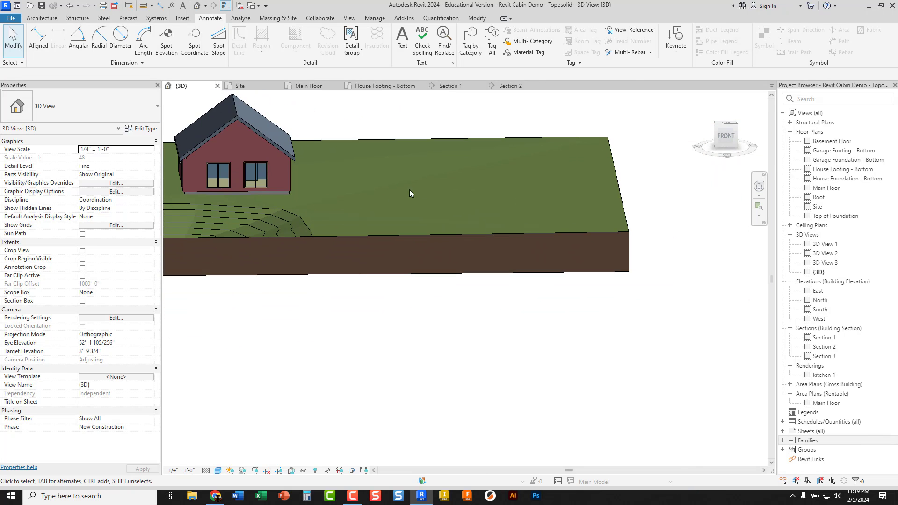
shift+middle_drag(499, 201, 327, 199)
scroll(291, 190, up, 5)
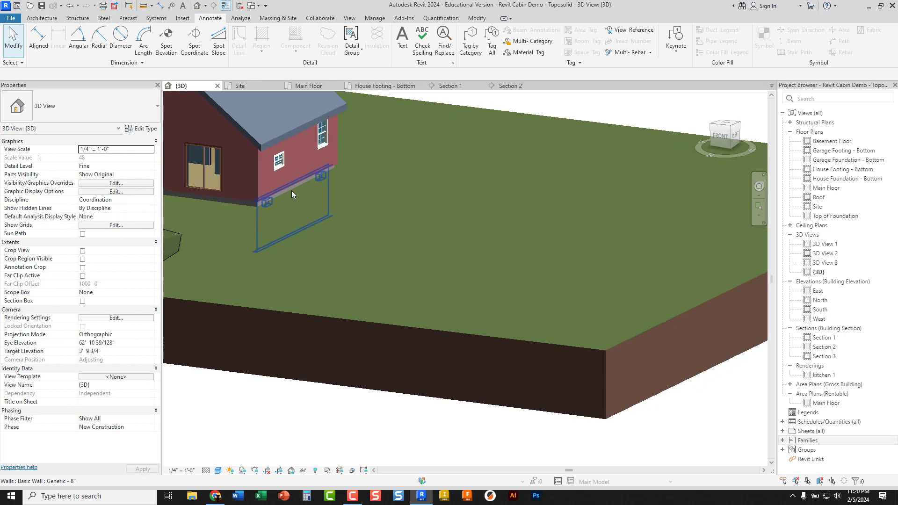
scroll(370, 183, down, 6)
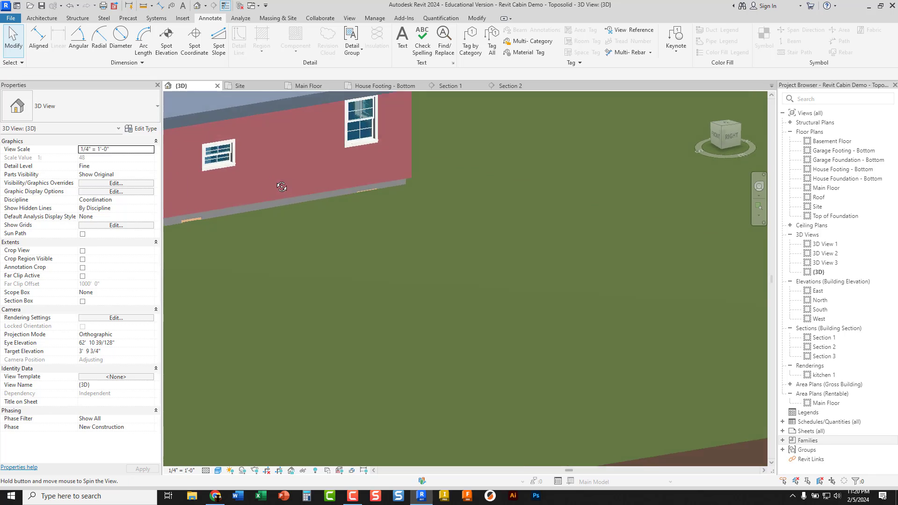
middle_drag(378, 196, 447, 186)
middle_drag(614, 208, 469, 215)
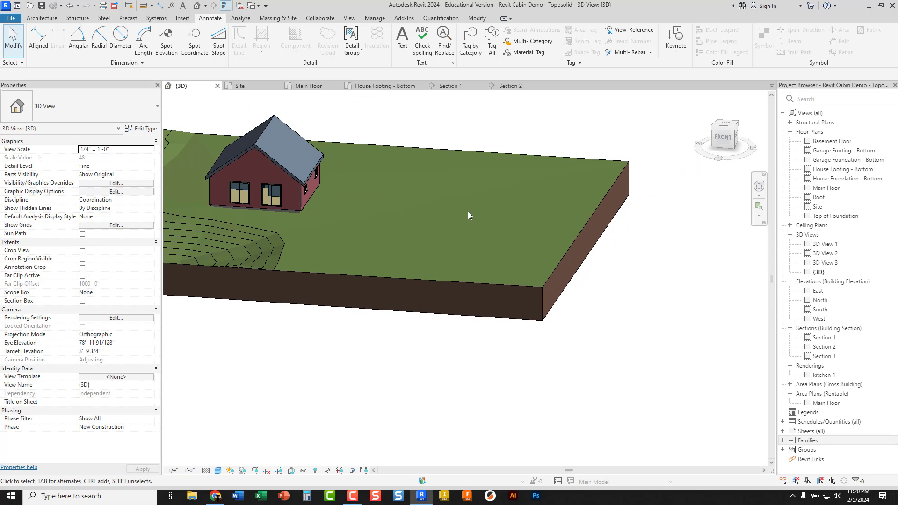
Step: Set the elevation of the toposolid's northeast and southeast corner points to -2' 0" and finish shape editing
click(468, 154)
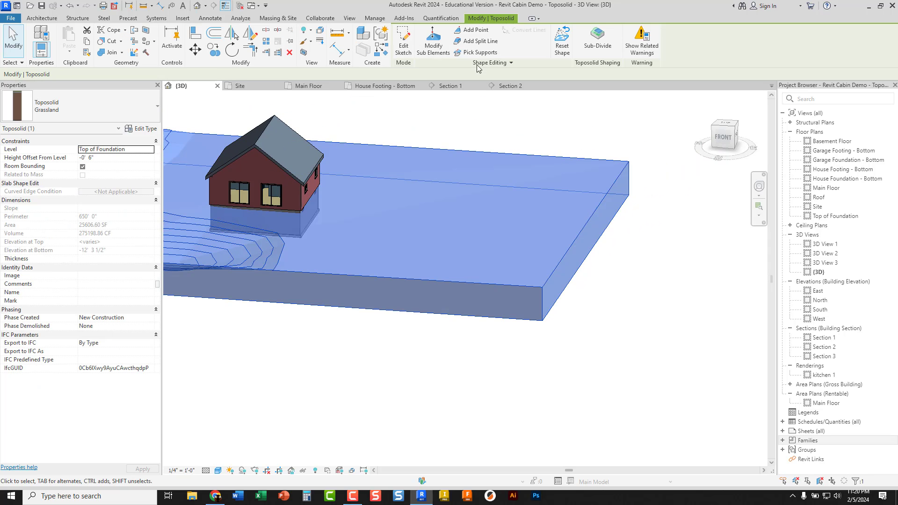
click(432, 42)
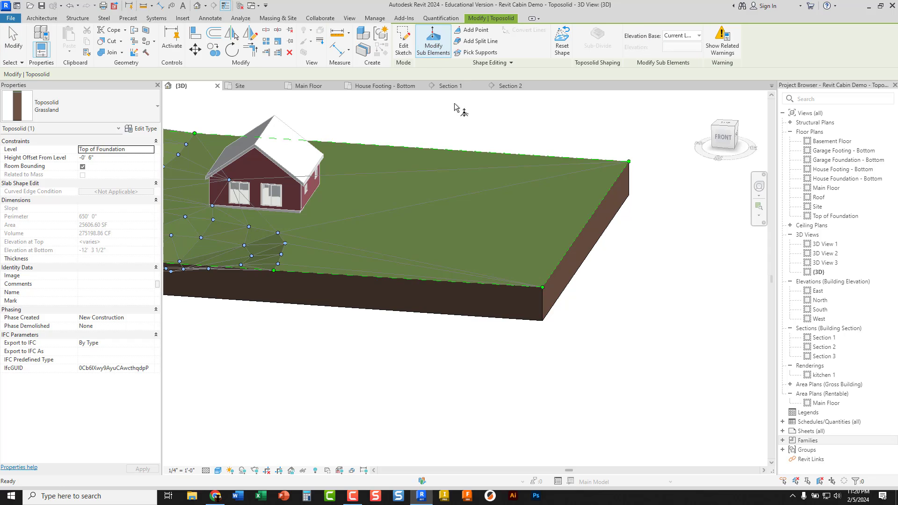
click(629, 161)
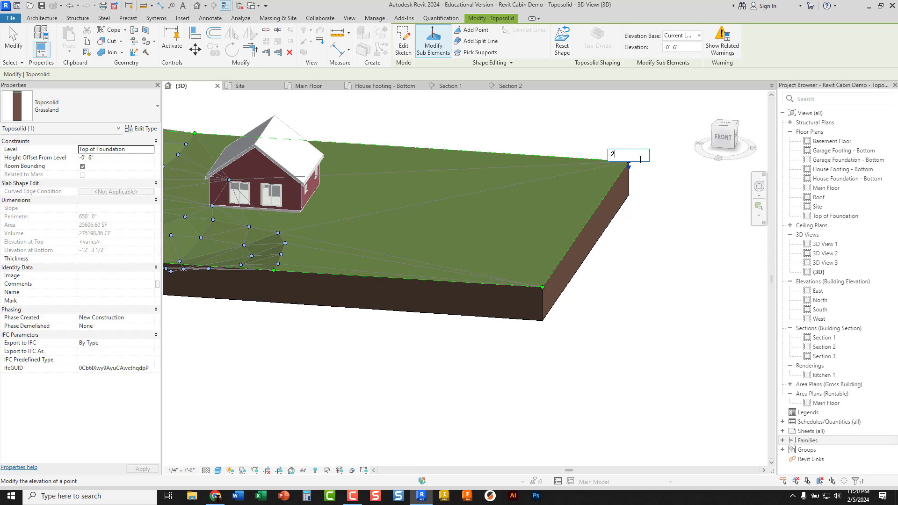
key(Return)
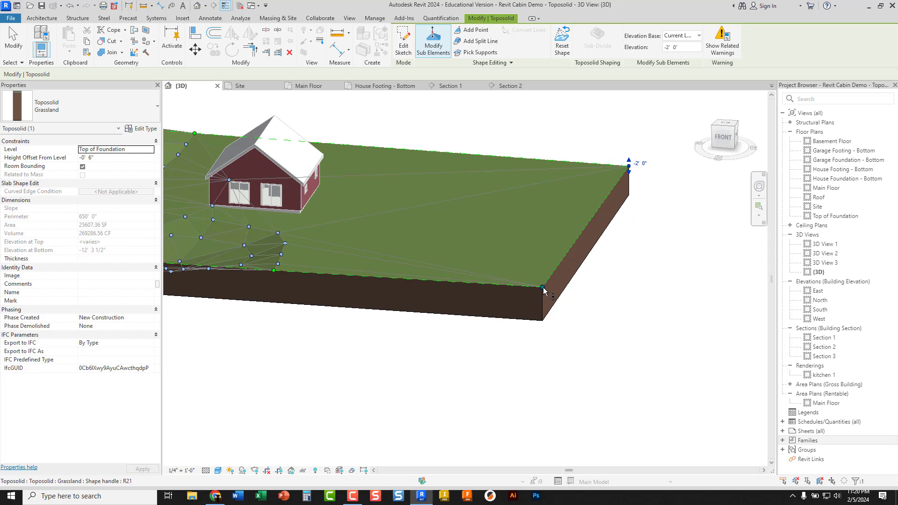
click(547, 289)
click(554, 286)
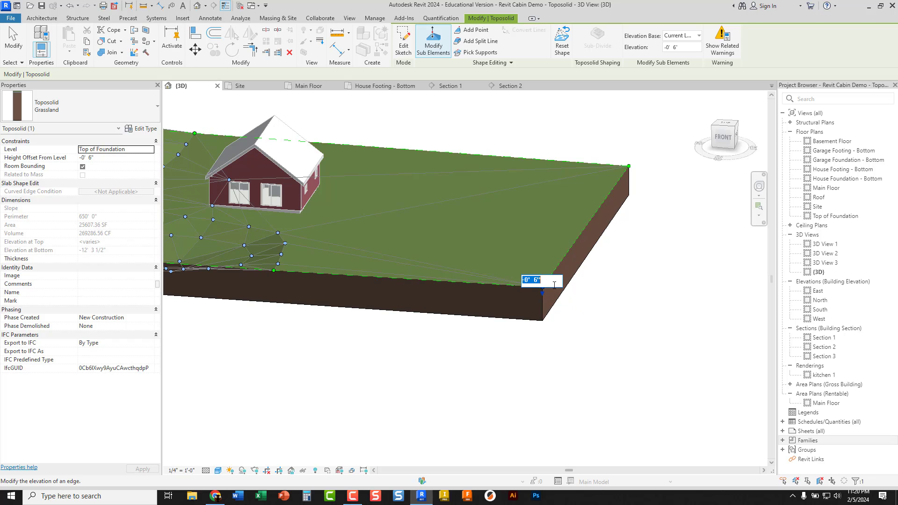
text(-2)
key(Return)
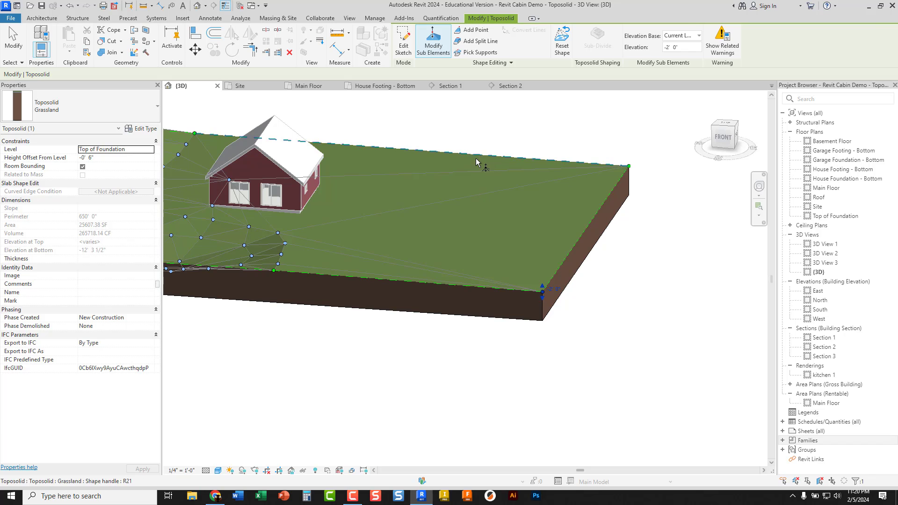
key(Escape)
key(Escape)
Step: Inspect the contours of the whole site, including the mound, path, depression and the ground around the cabin
shift+middle_drag(420, 214, 409, 279)
scroll(370, 268, up, 3)
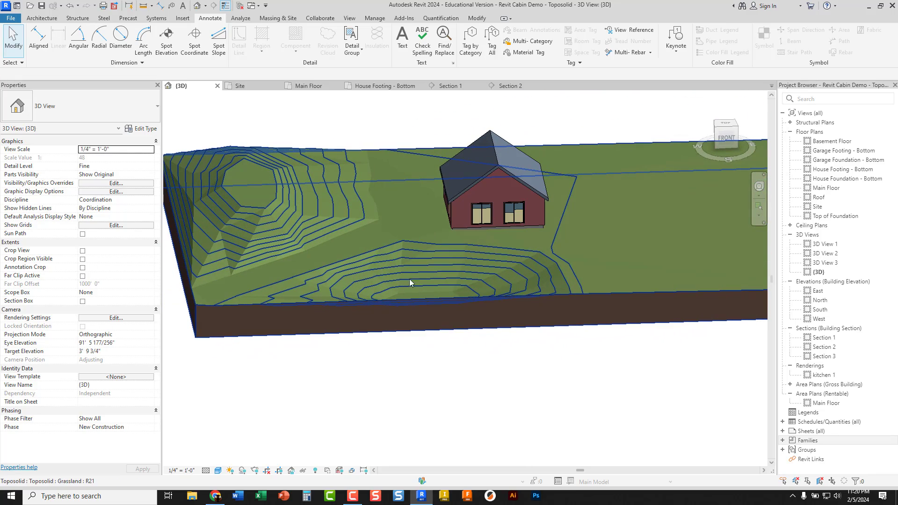
shift+middle_drag(471, 262, 435, 285)
middle_drag(381, 262, 500, 254)
middle_drag(393, 180, 402, 245)
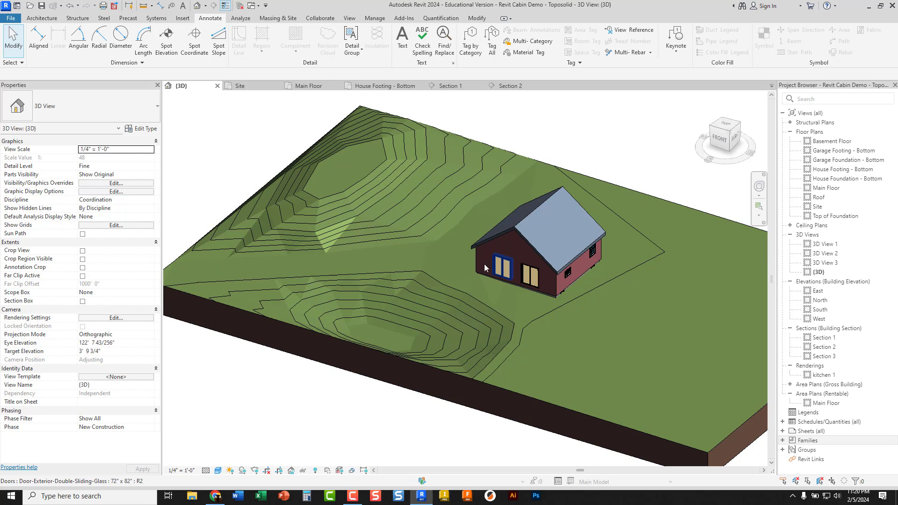
shift+middle_drag(419, 288, 506, 282)
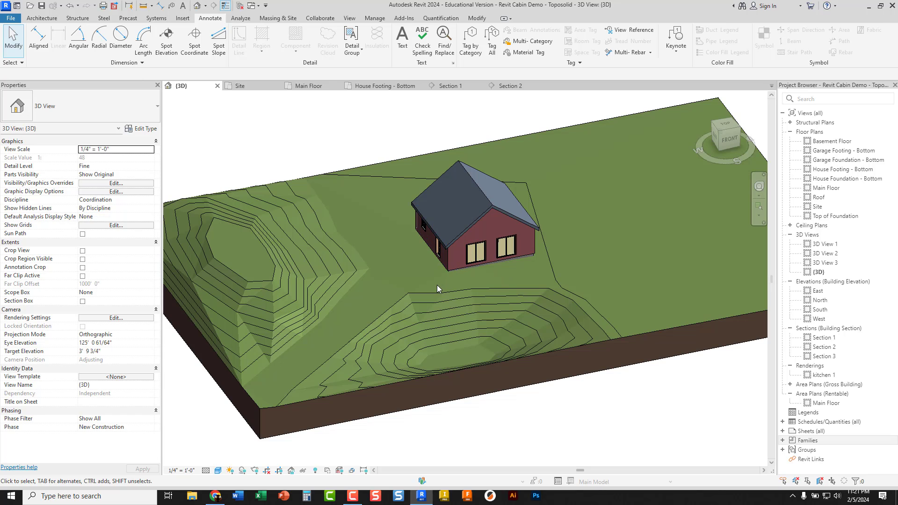
shift+middle_drag(415, 288, 344, 268)
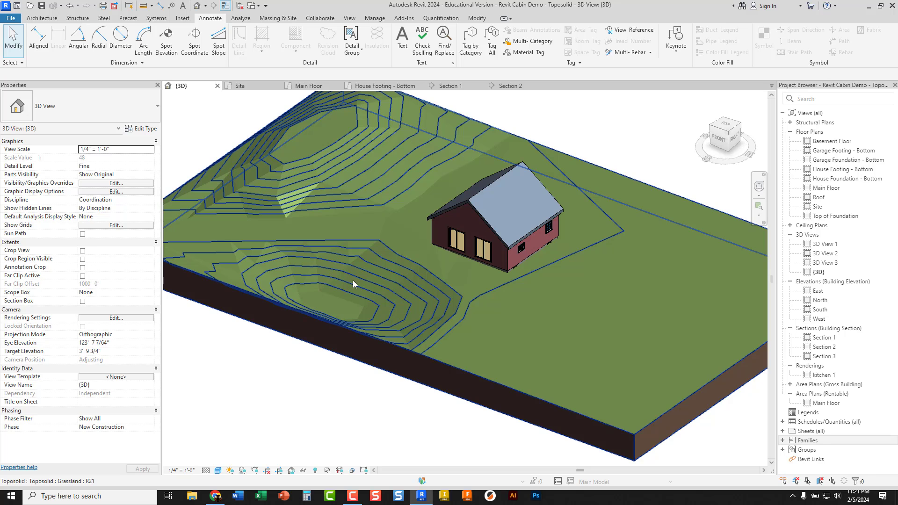
middle_drag(324, 173, 463, 245)
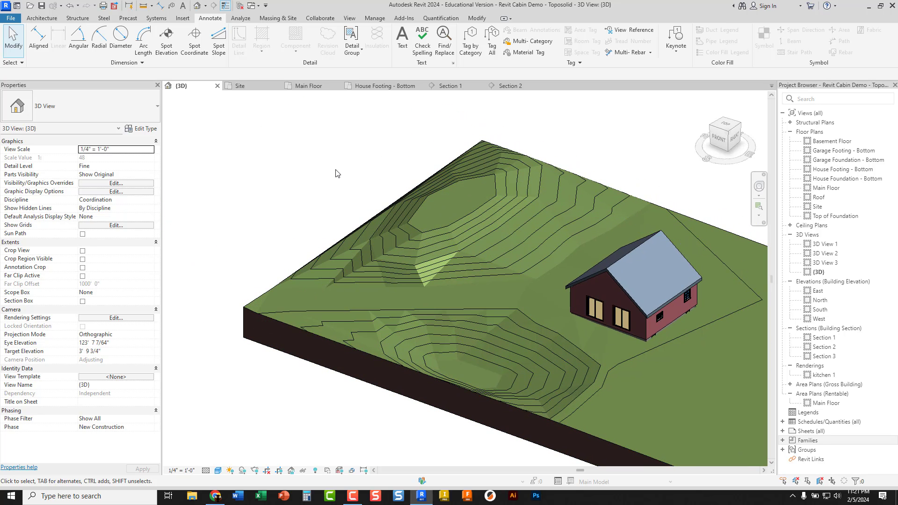
middle_drag(394, 222, 310, 210)
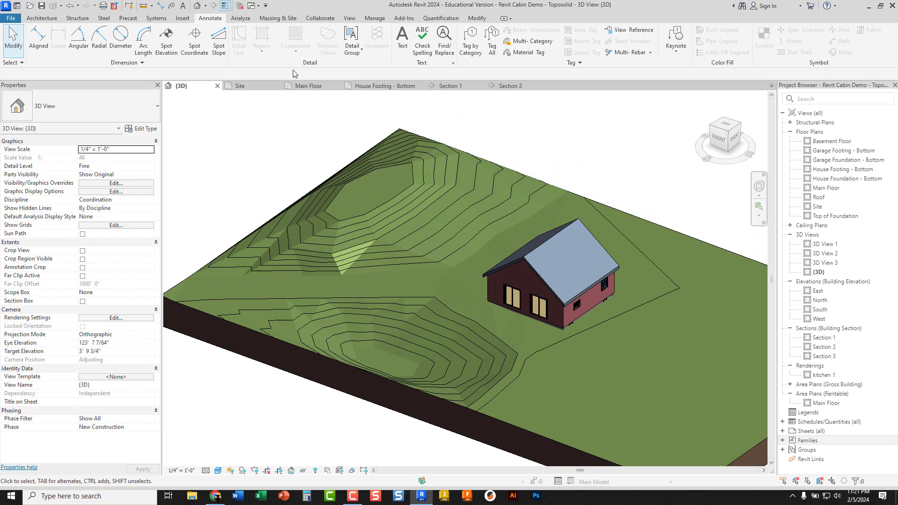
Step: Start a new toposolid from a sketch using the water type and save the project
click(280, 20)
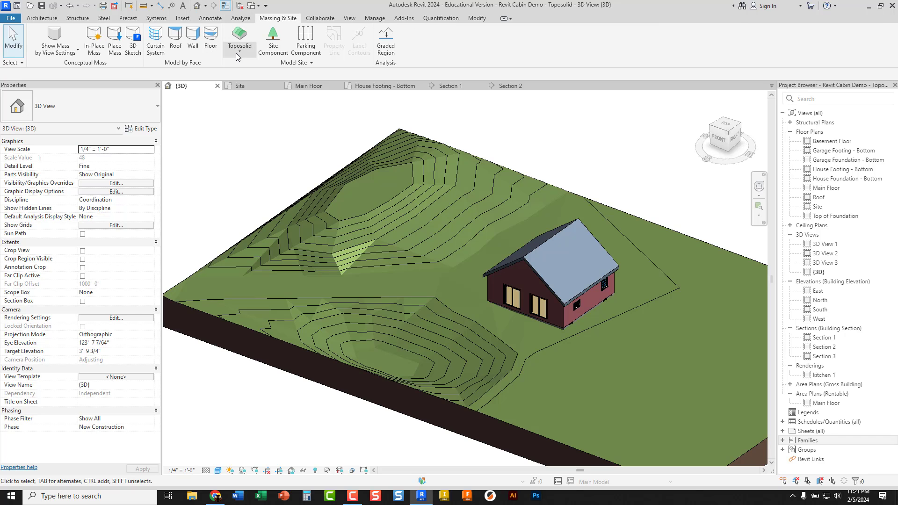
click(240, 49)
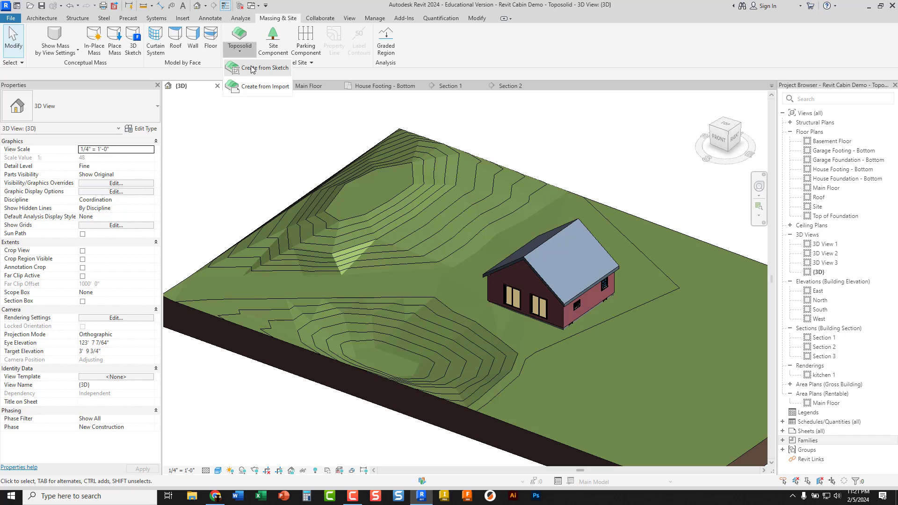
click(252, 69)
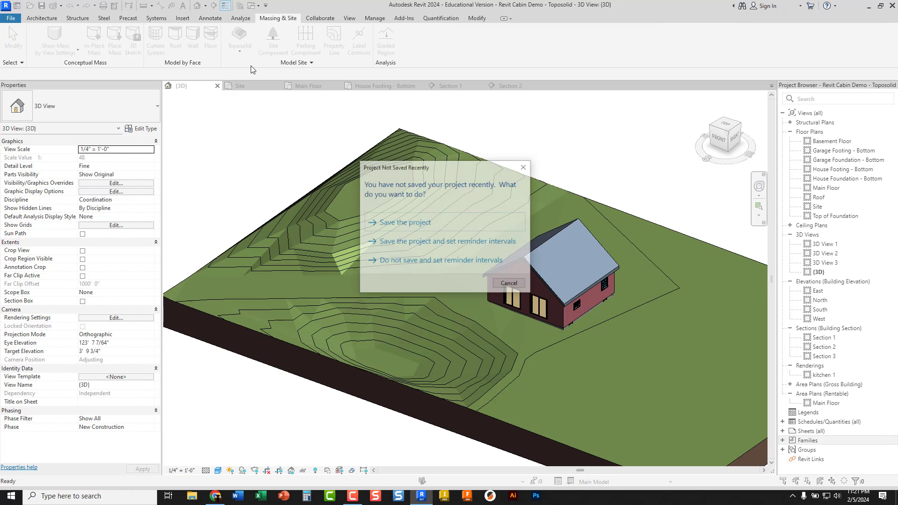
click(411, 226)
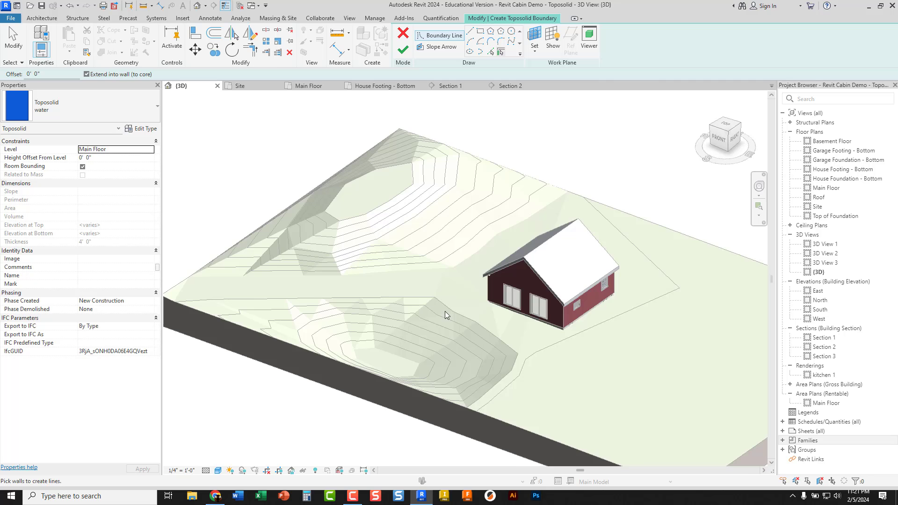
Step: Looking from the top, begin the water toposolid's boundary with chained straight lines around the depression, starting at its west end
middle_drag(445, 310, 436, 263)
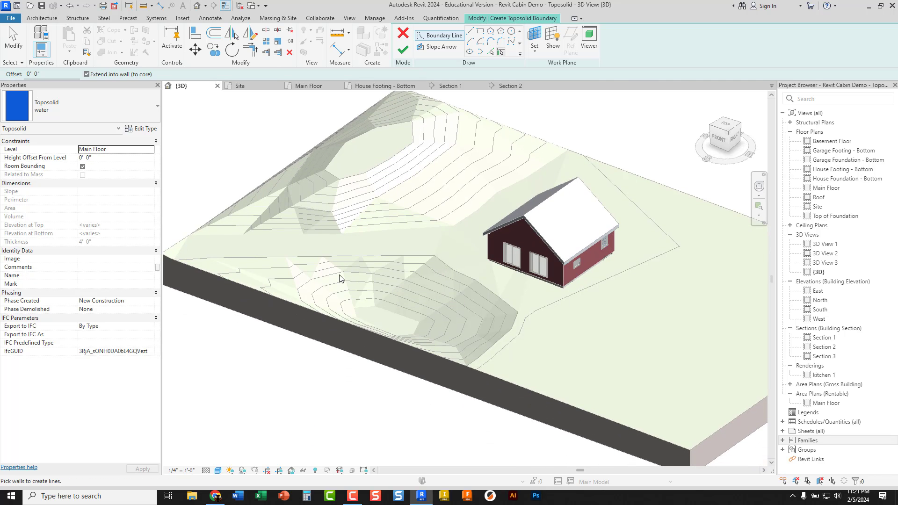
scroll(357, 296, down, 1)
scroll(357, 294, up, 2)
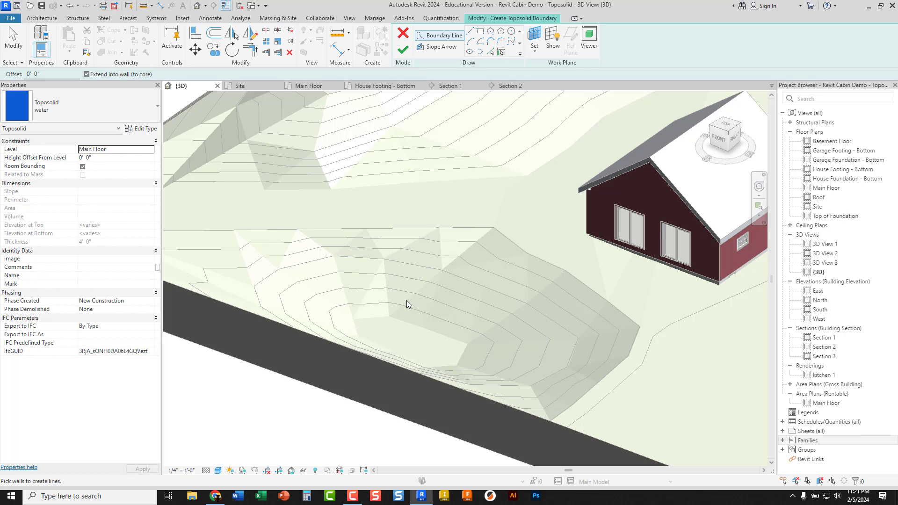
key(ctrl)
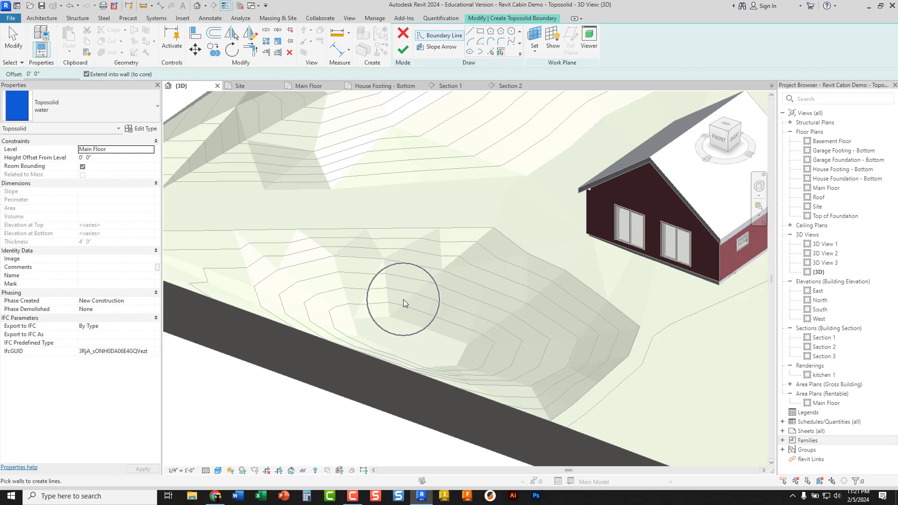
click(471, 32)
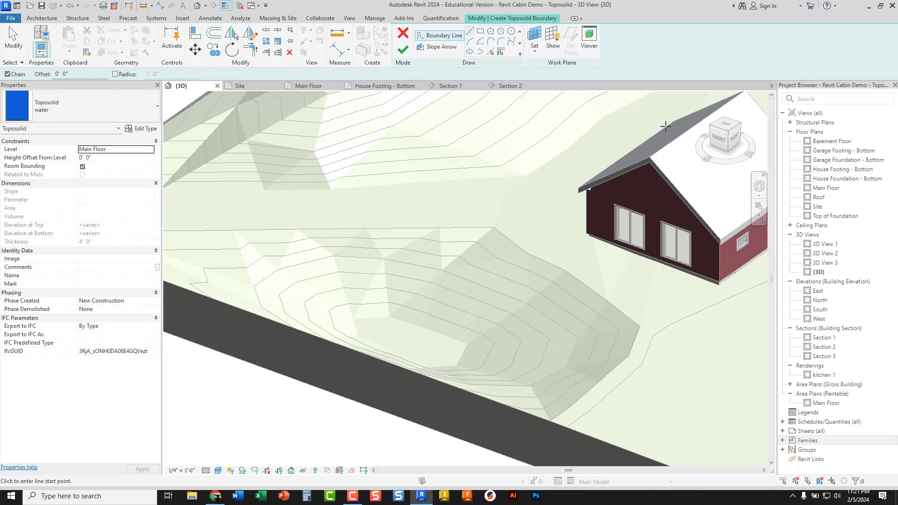
click(724, 126)
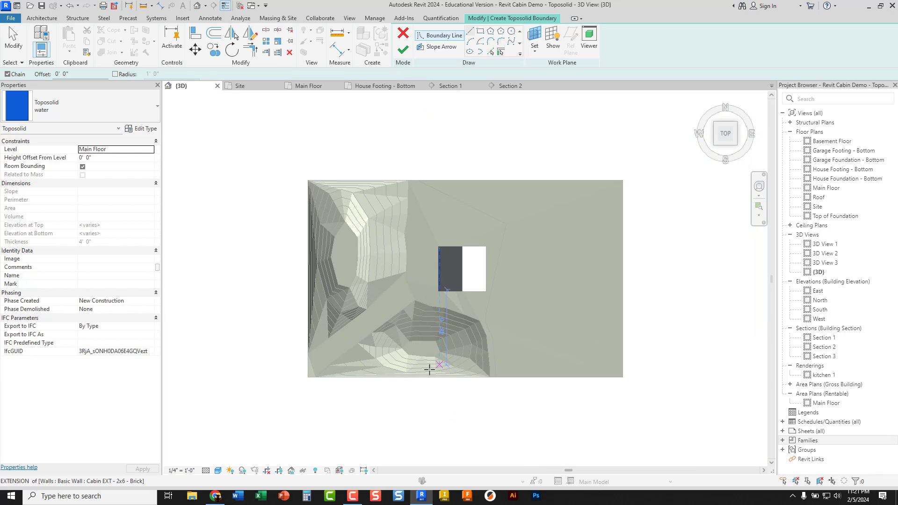
scroll(407, 367, up, 5)
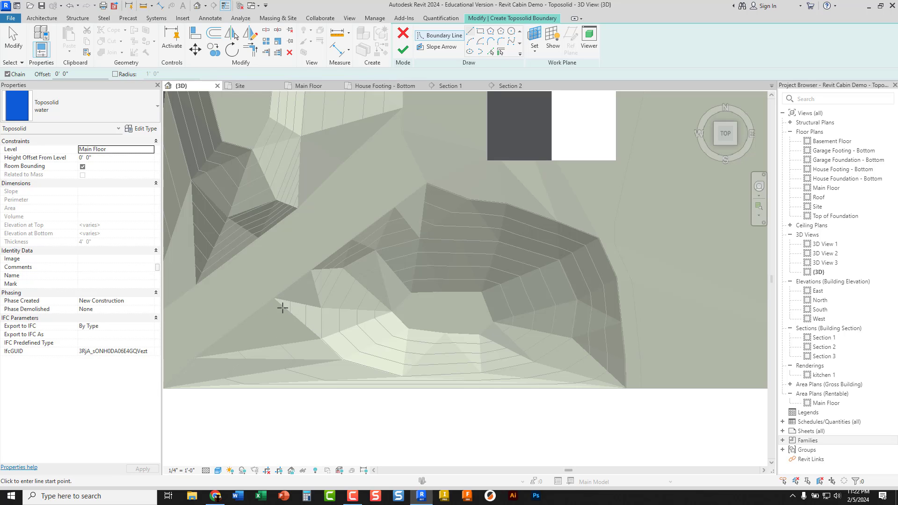
click(296, 336)
click(322, 284)
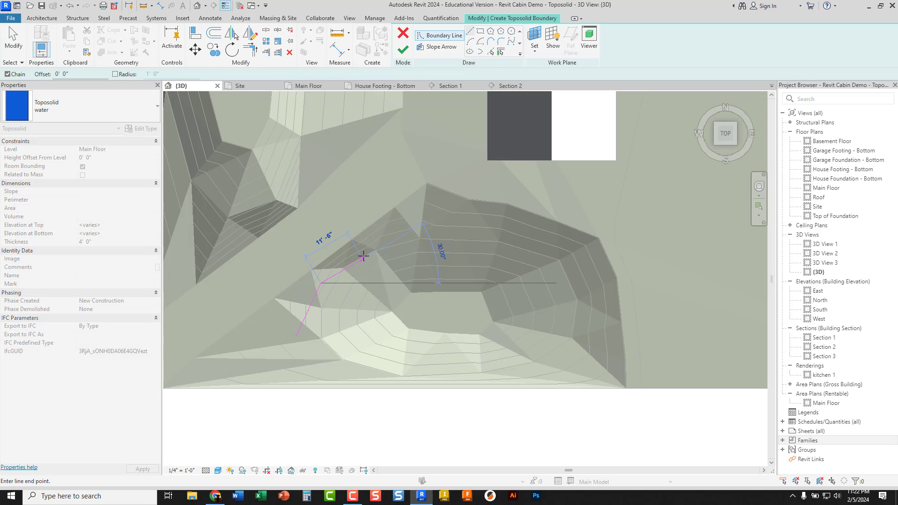
Step: Trace the water toposolid's boundary lines along the north and east rim of the pond depression, down to the site's south edge
click(372, 246)
click(425, 210)
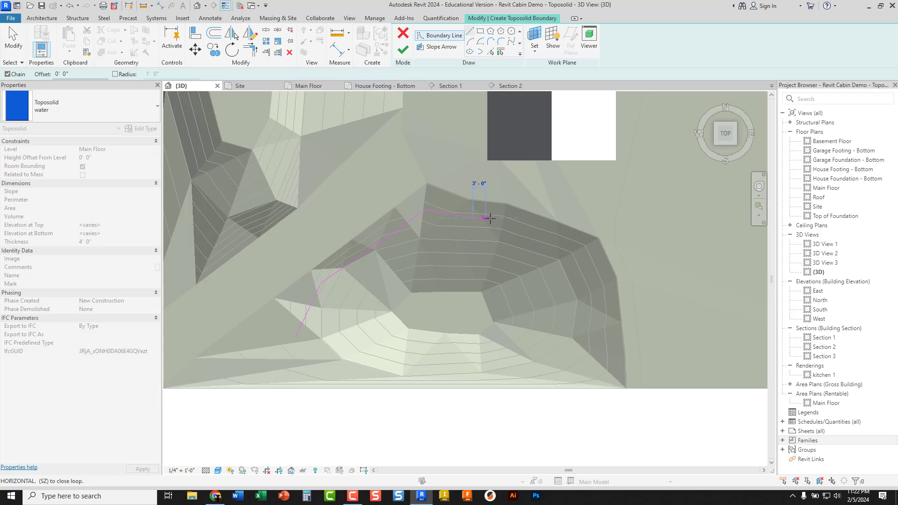
click(536, 228)
click(578, 248)
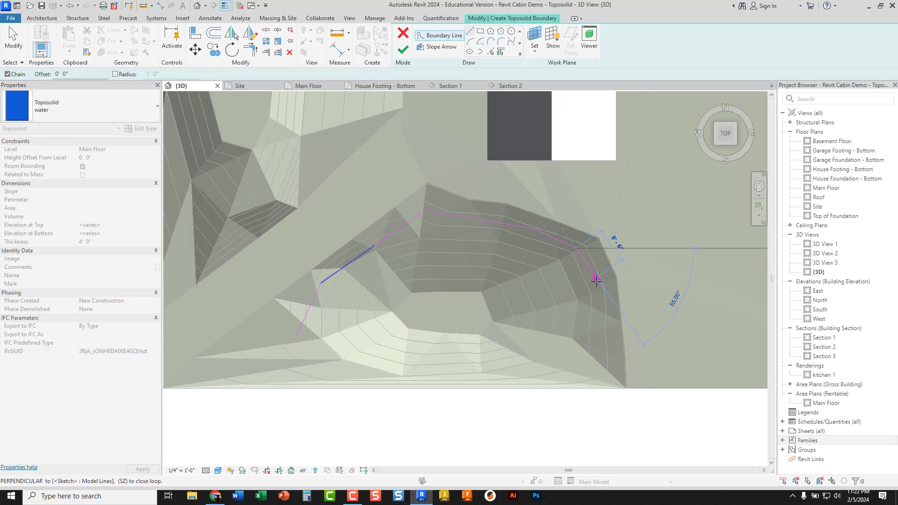
click(601, 291)
click(611, 343)
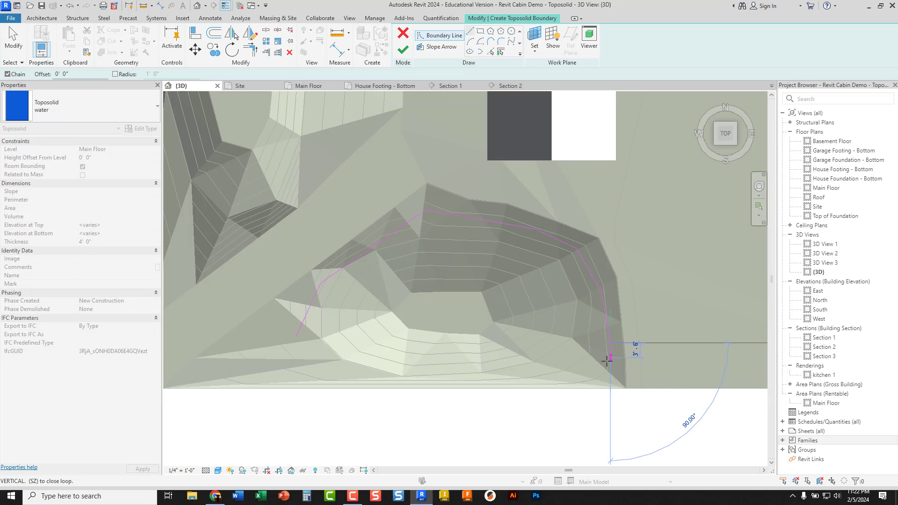
click(602, 381)
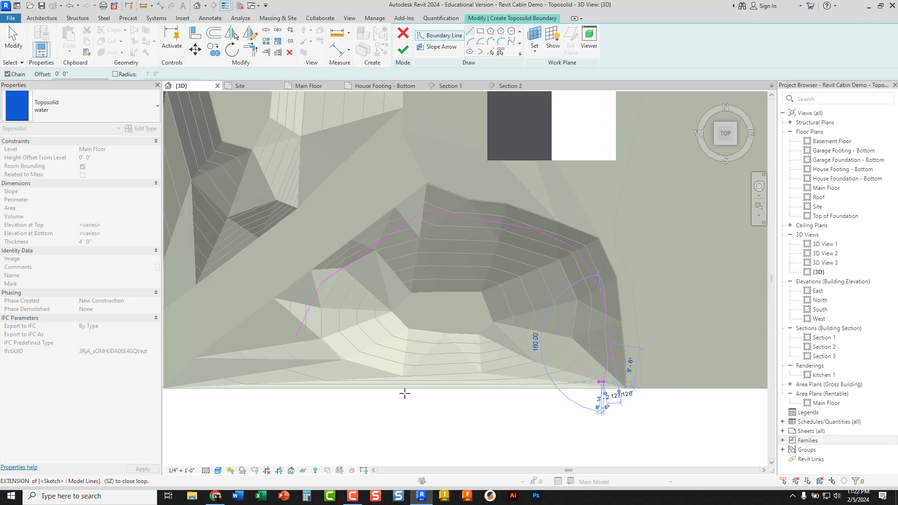
Step: Close the water boundary with a south edge about 74' 6" long and short western segments, and finish the toposolid
click(290, 382)
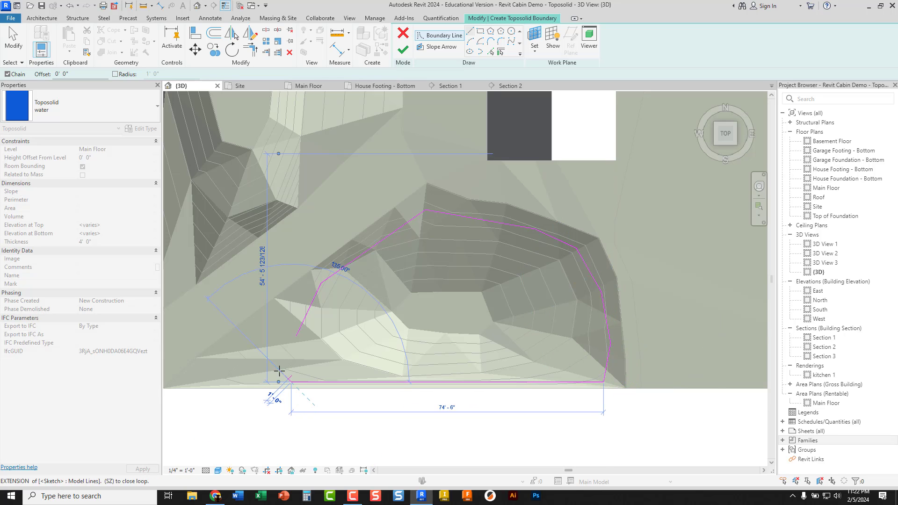
click(277, 366)
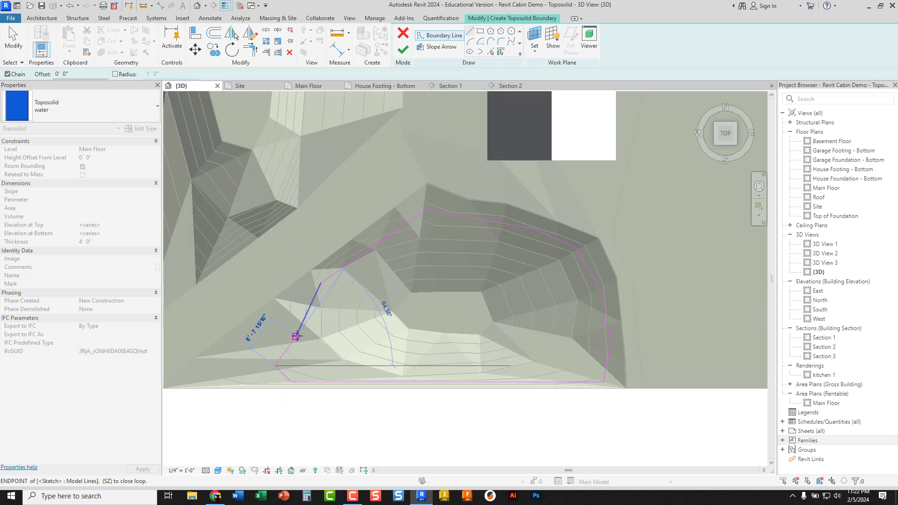
click(321, 283)
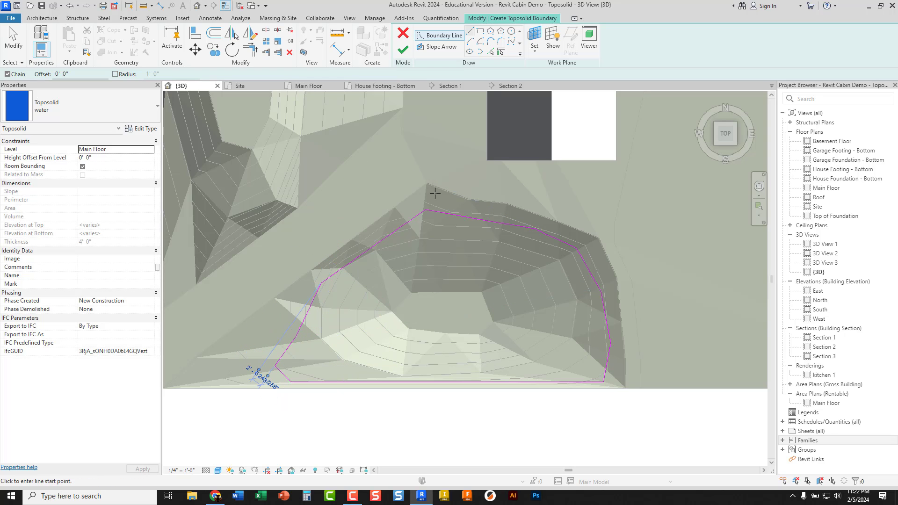
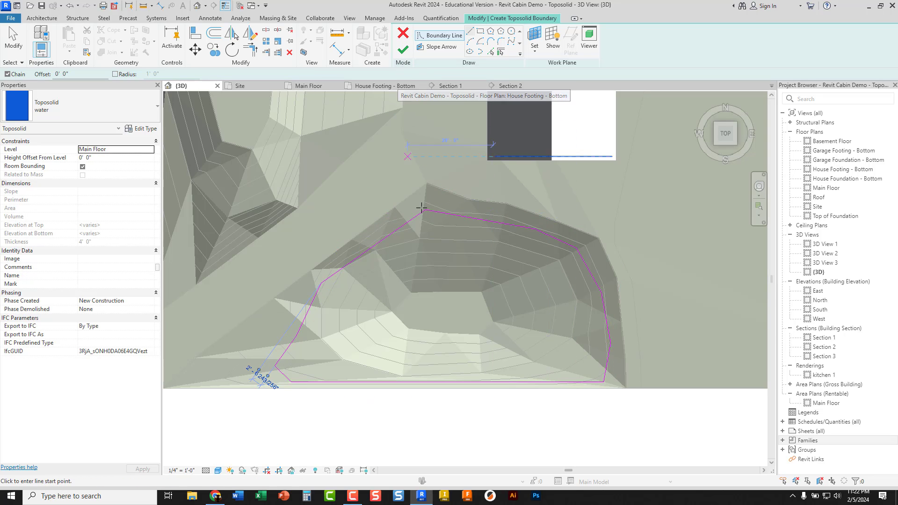
click(404, 51)
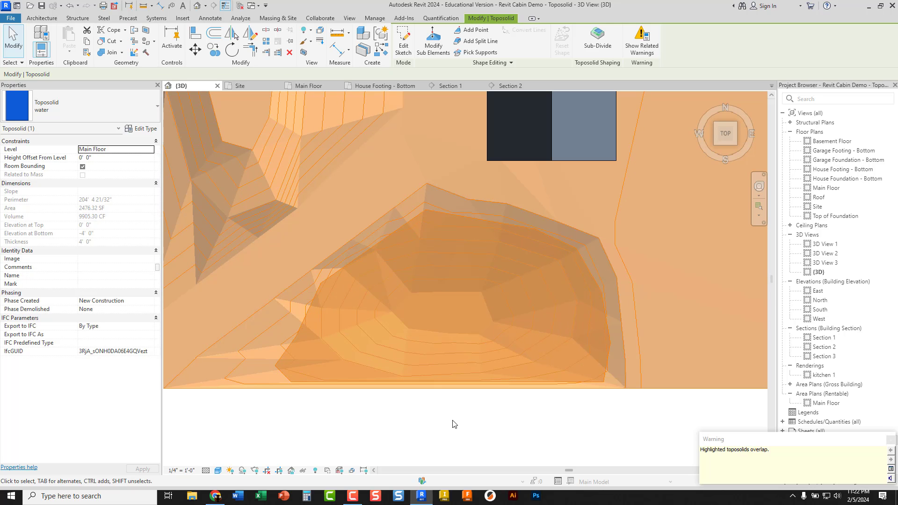
click(891, 441)
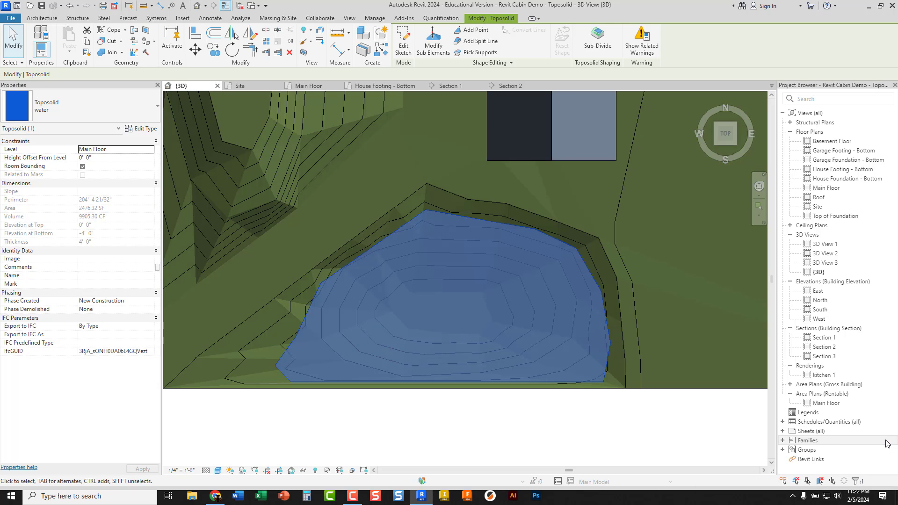
click(514, 422)
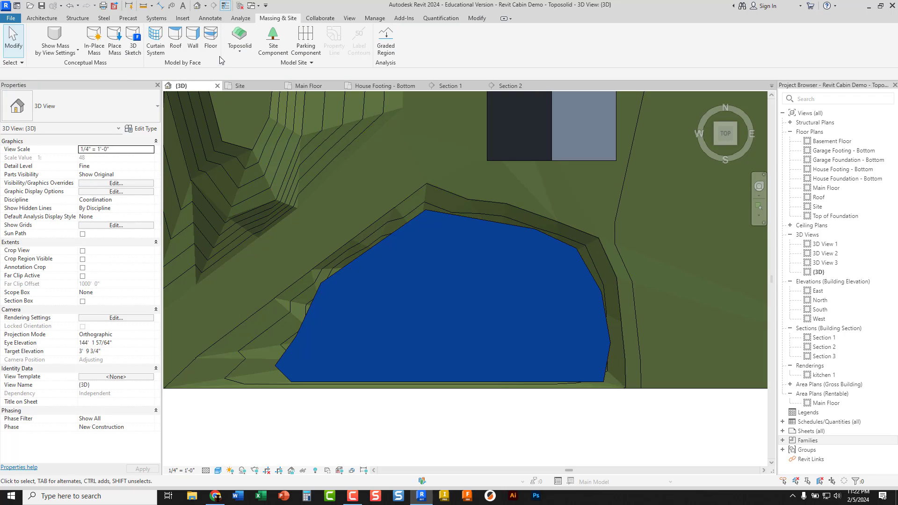
Step: Open the structure of the pond's water toposolid type and the Water material of its Structure layer
shift+middle_drag(426, 282, 370, 162)
middle_drag(378, 163, 471, 232)
scroll(551, 235, up, 5)
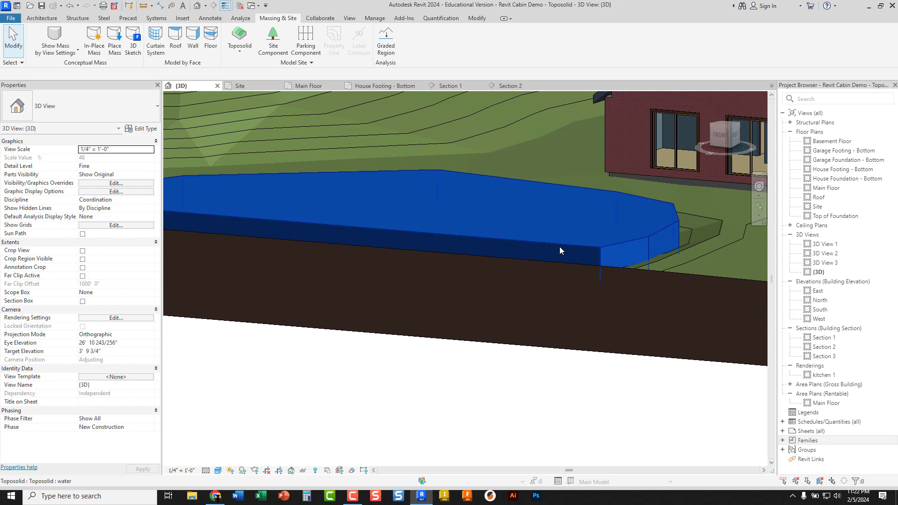
middle_drag(560, 246, 405, 257)
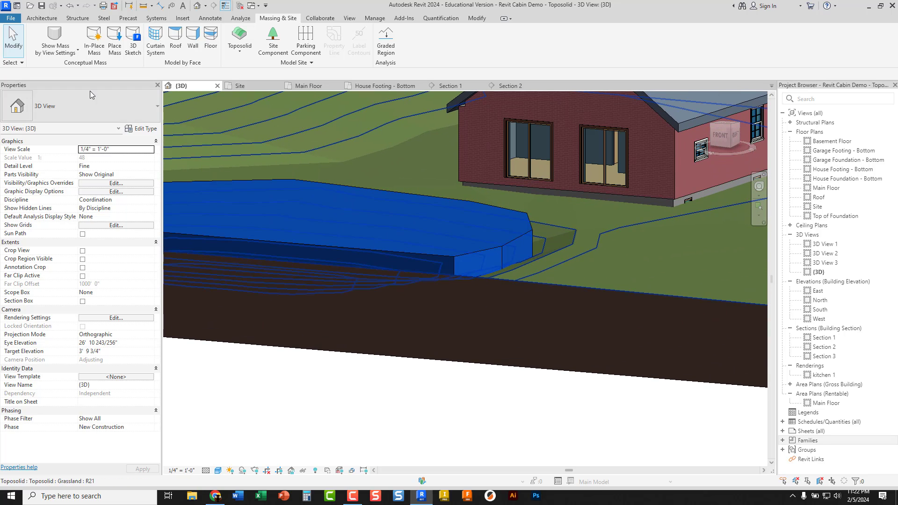
click(358, 248)
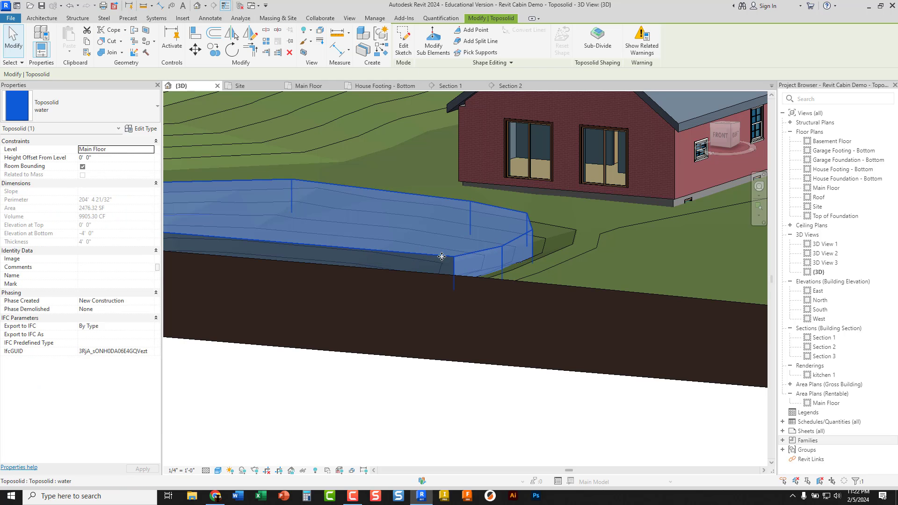
click(146, 129)
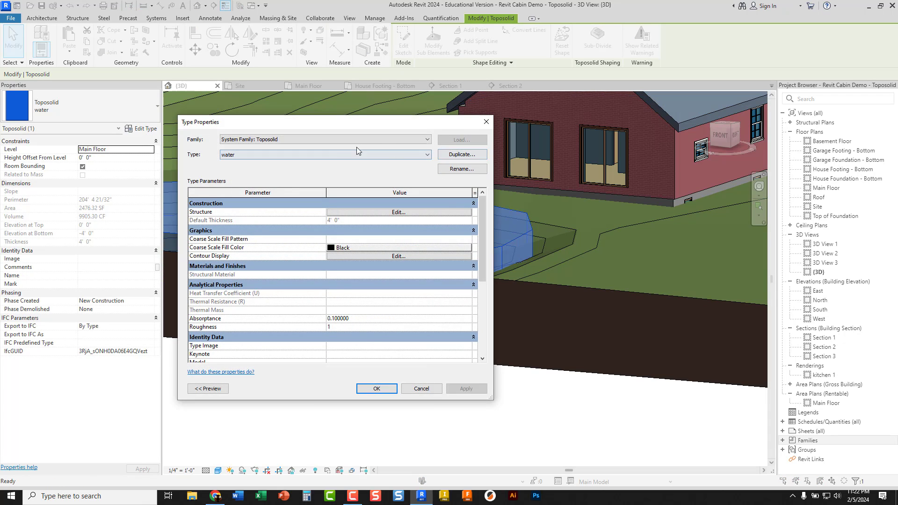
click(357, 214)
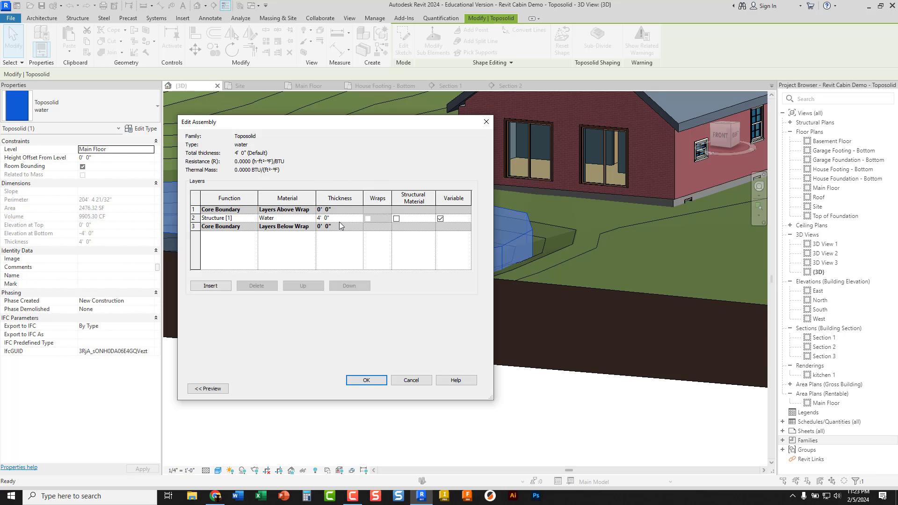
key(ctrl)
click(289, 219)
click(312, 218)
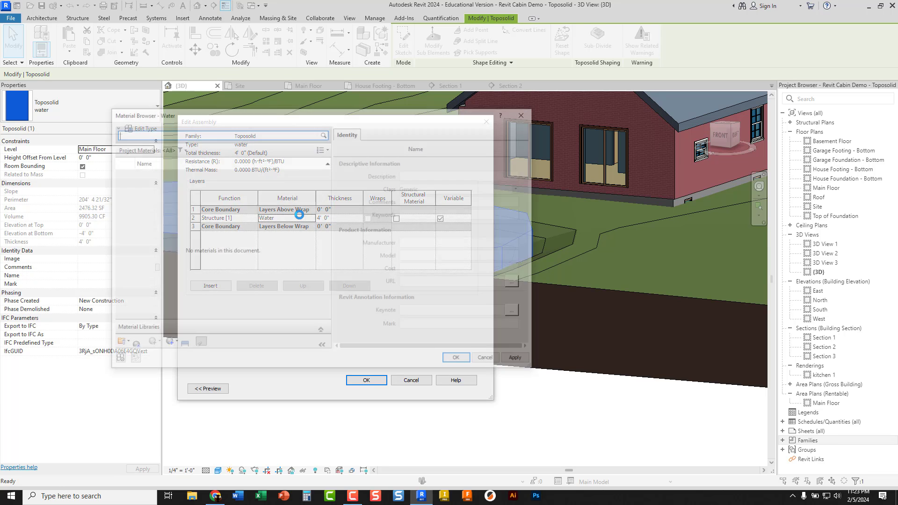
click(141, 277)
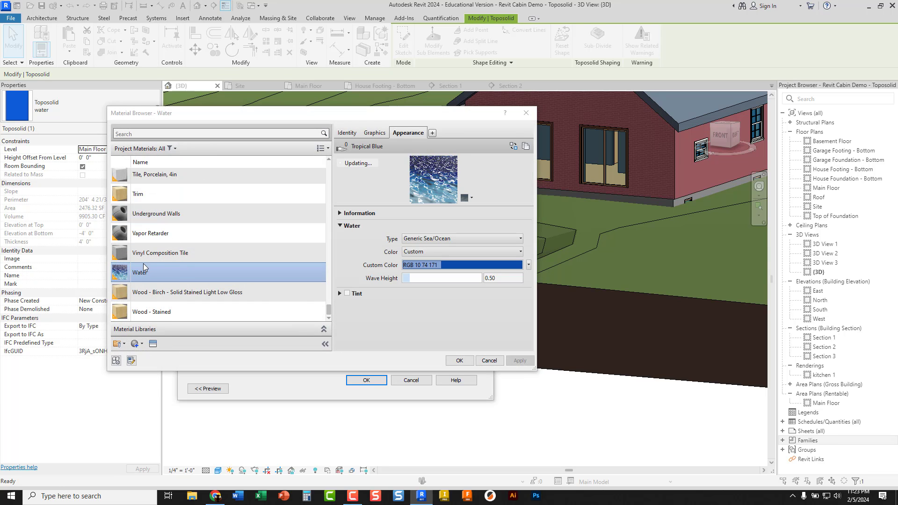
Step: Search the appearance assets for "water" and browse the Liquid category of the Appearance Library
click(136, 344)
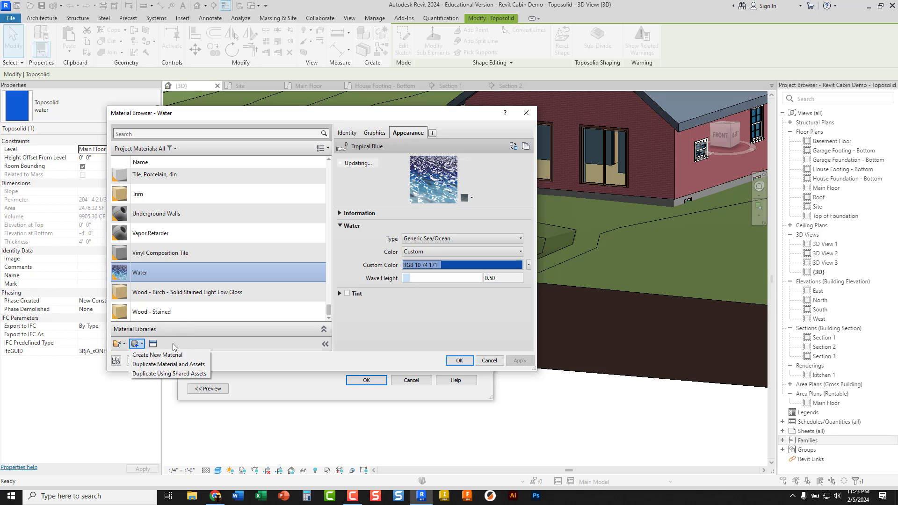
click(154, 346)
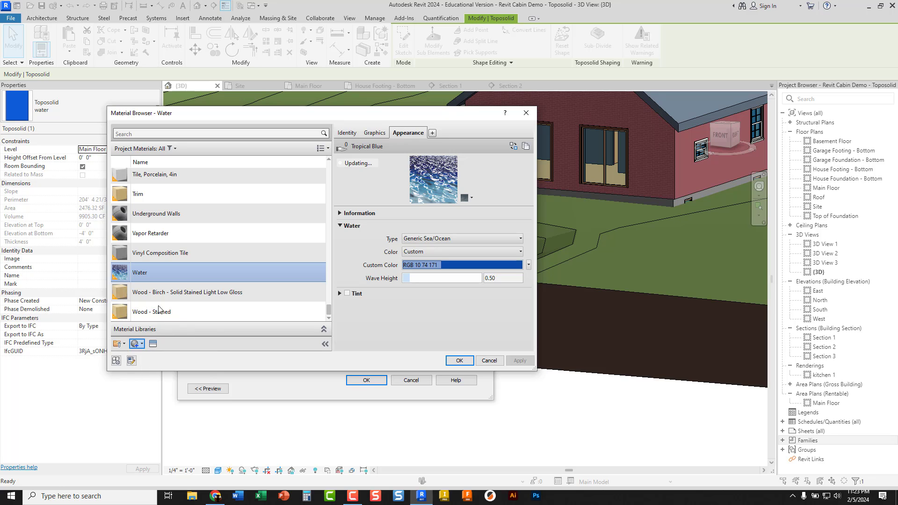
click(157, 346)
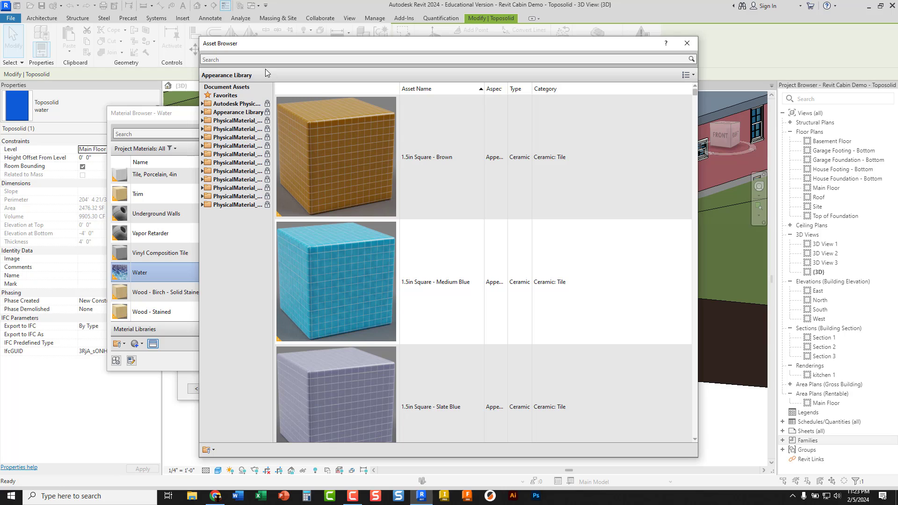
click(256, 59)
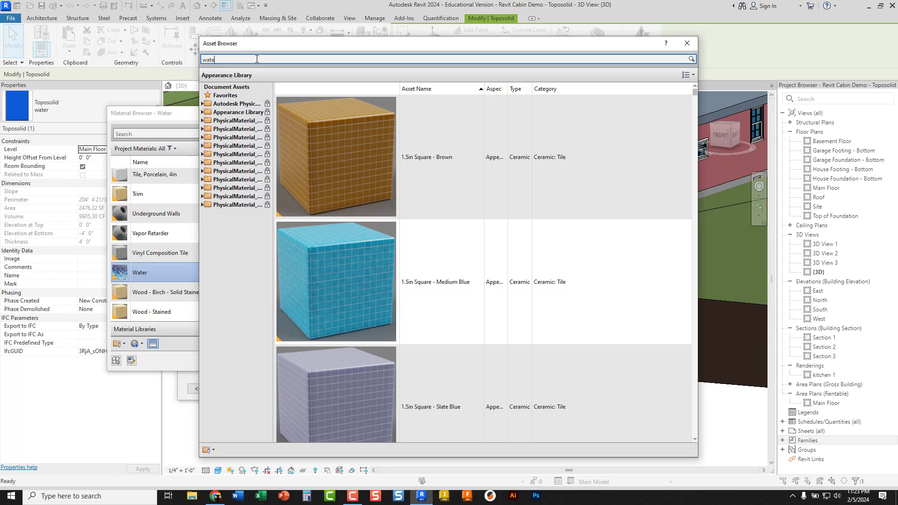
key(Return)
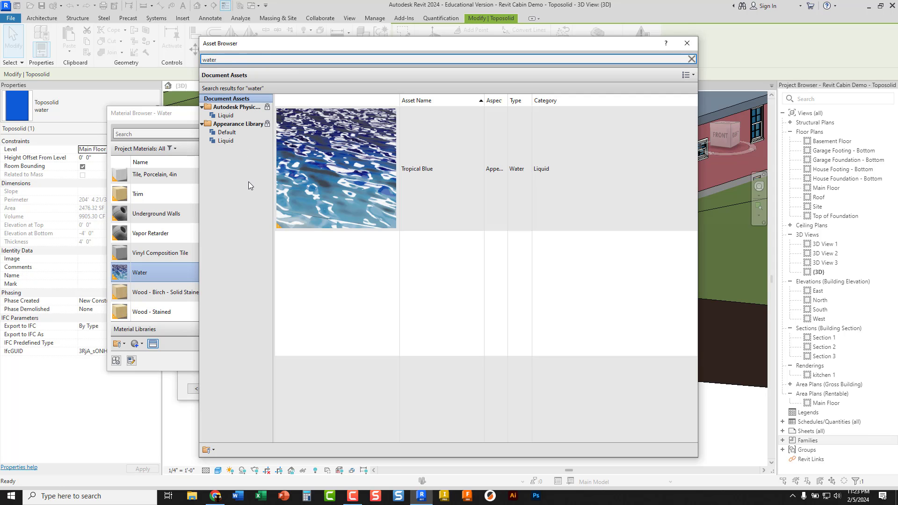
click(226, 142)
scroll(335, 201, down, 5)
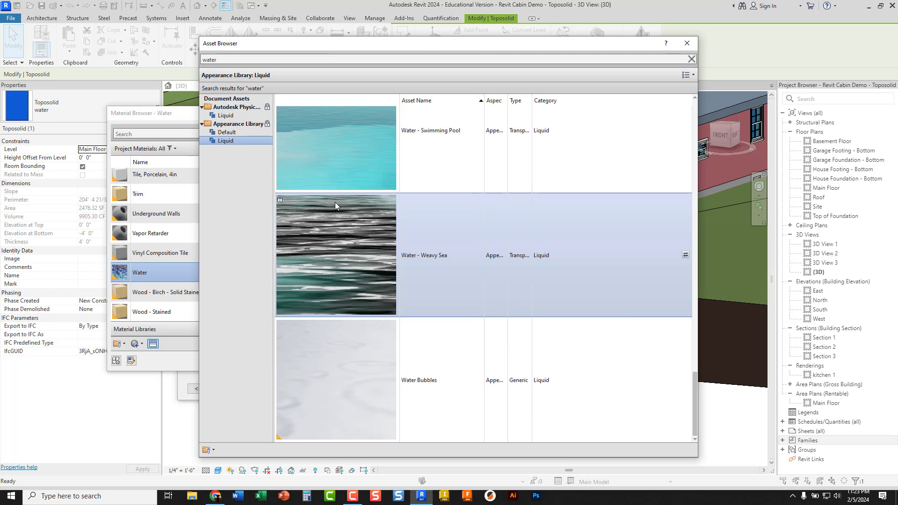
scroll(335, 202, up, 5)
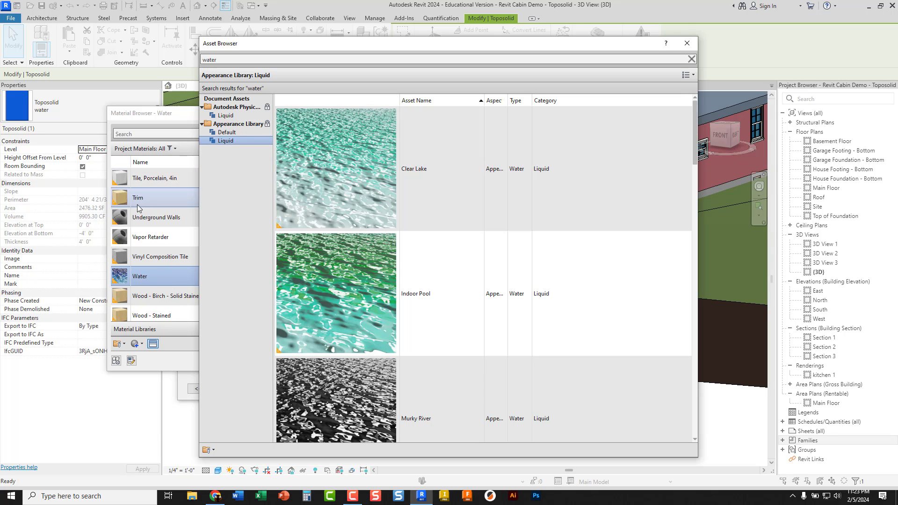
click(142, 275)
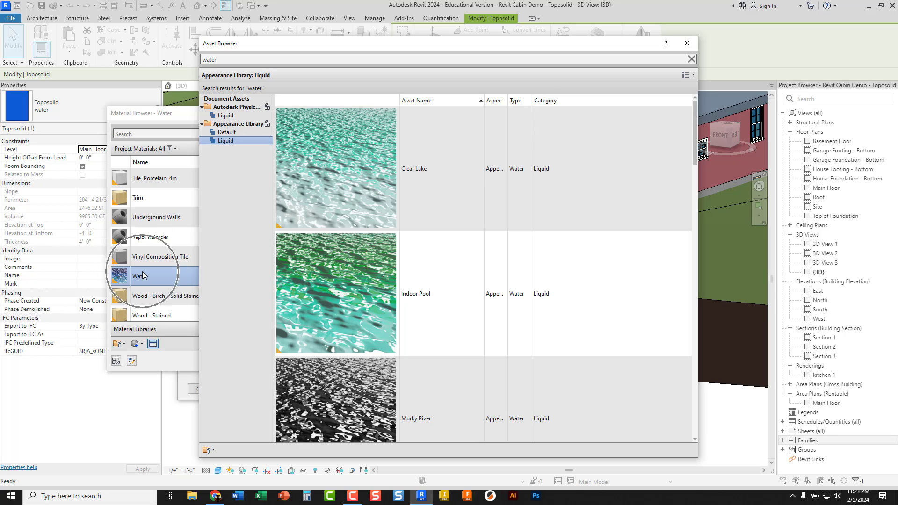
click(686, 42)
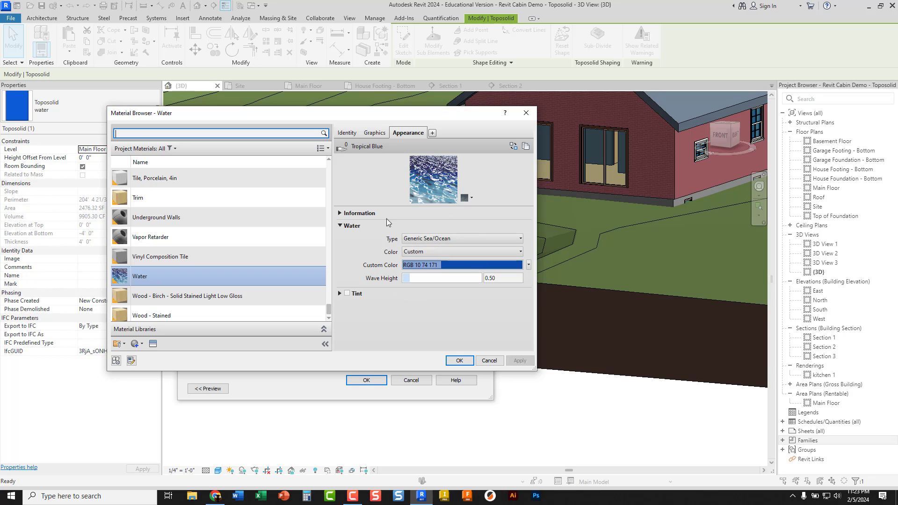
Step: Review the Water material's shading based on its render appearance, and accept the material, assembly and type settings
click(384, 134)
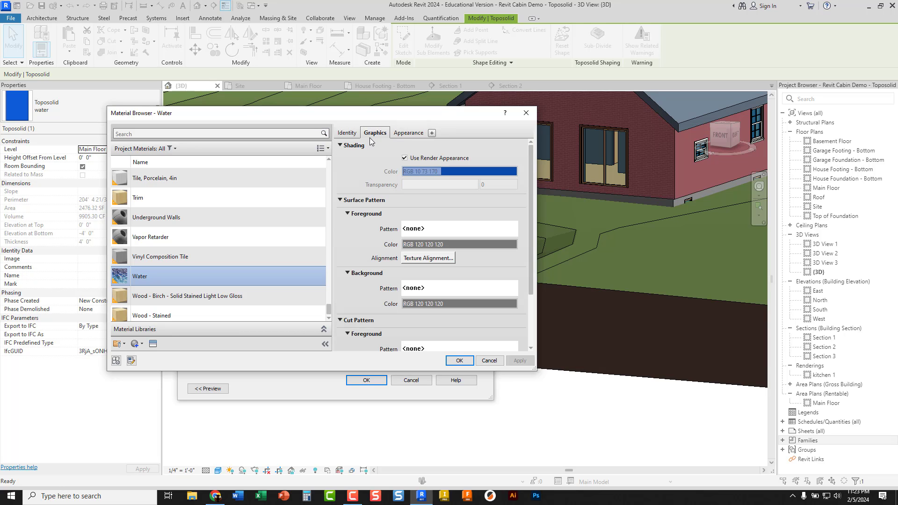
click(405, 158)
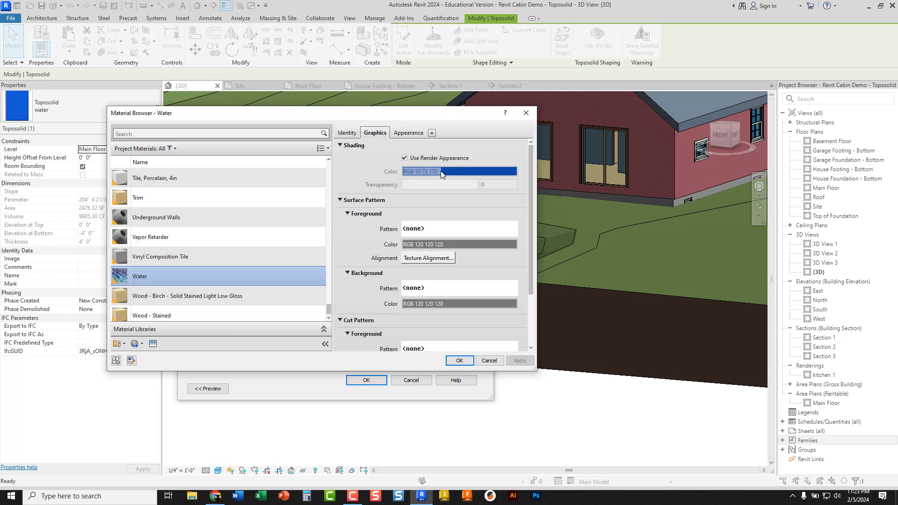
click(405, 158)
click(447, 364)
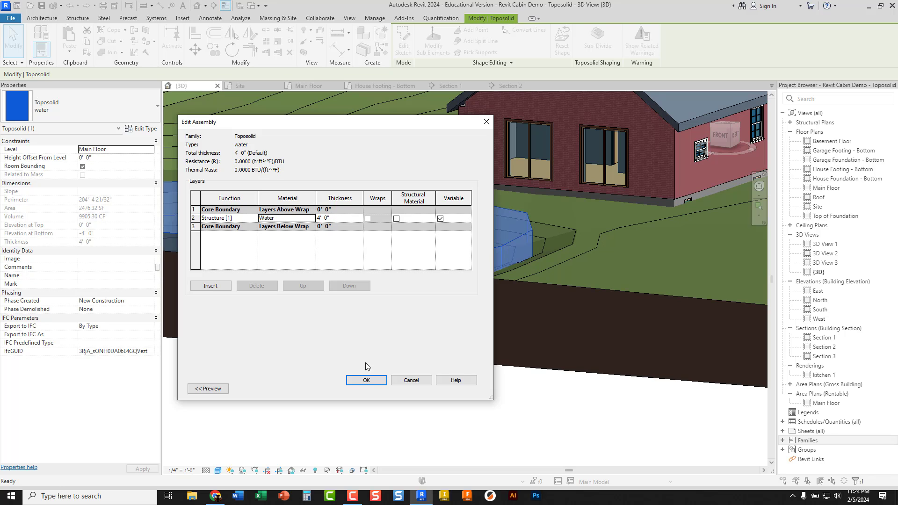
click(367, 379)
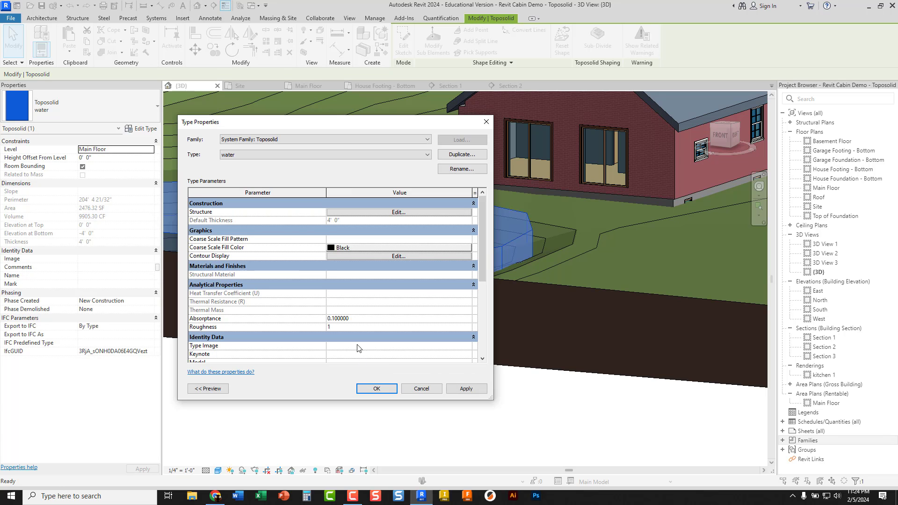
click(368, 388)
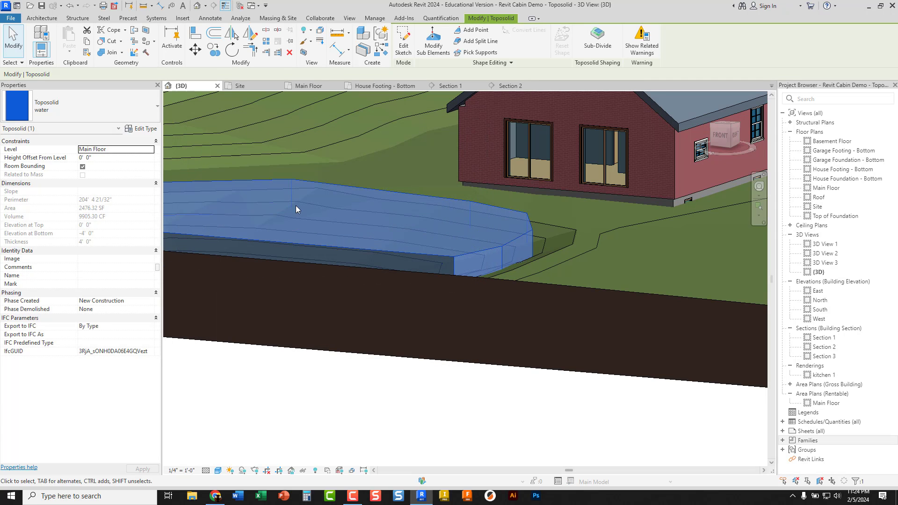
Step: Try placing the pond's water toposolid on the Garage Foundation - Bottom level
click(276, 382)
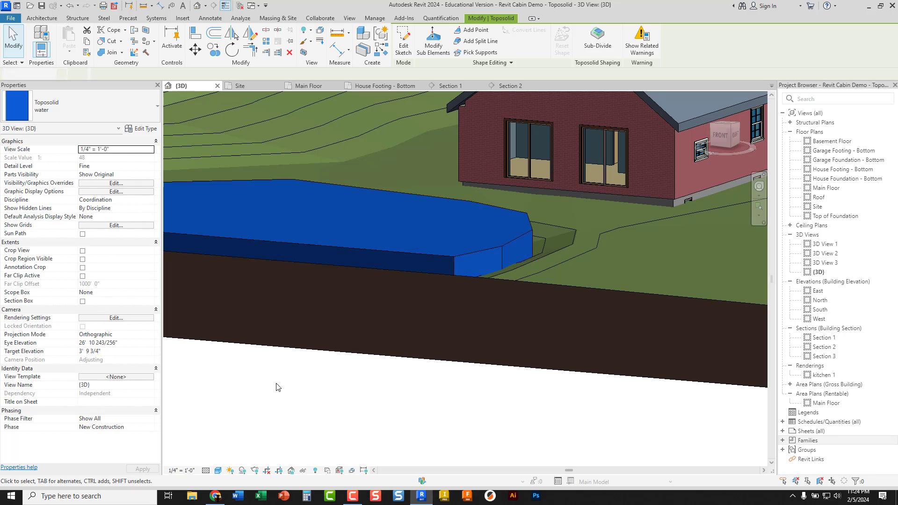
click(312, 248)
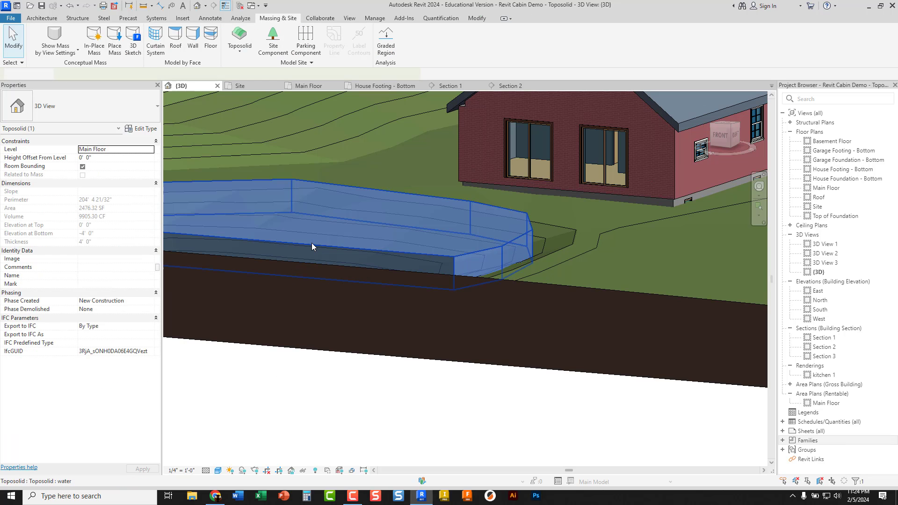
click(123, 149)
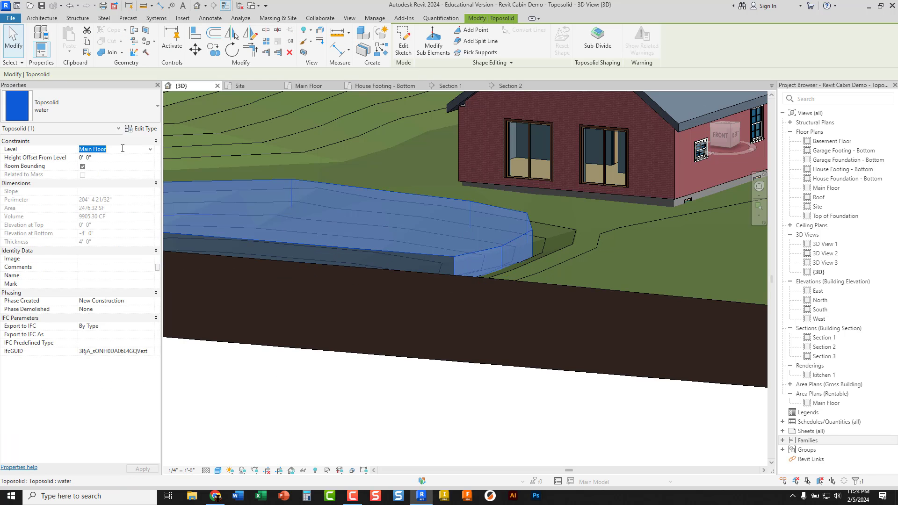
click(150, 151)
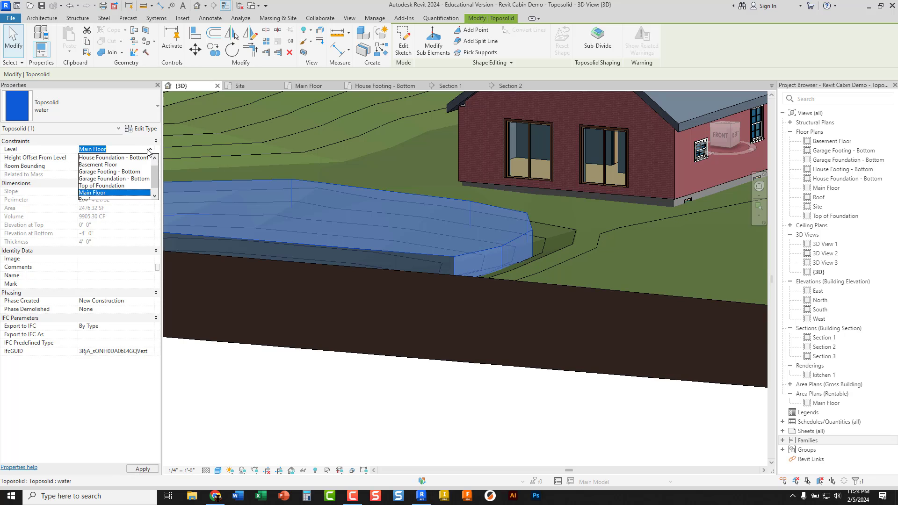
click(103, 178)
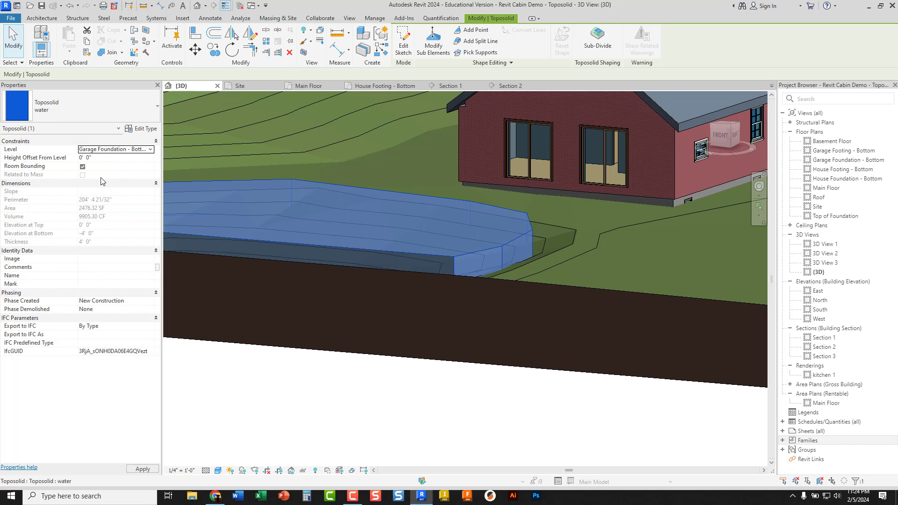
click(299, 372)
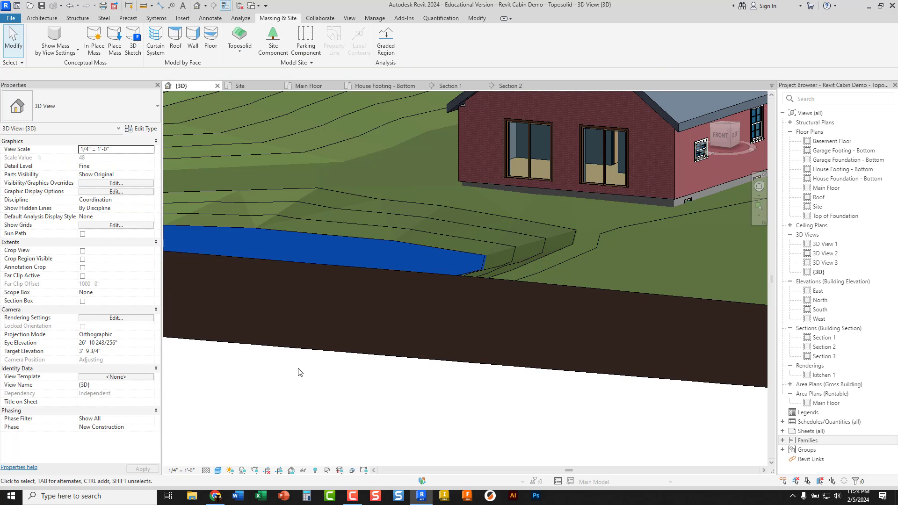
Step: Check how the water meets the pond banks, and undo the level change
shift+middle_drag(300, 372, 429, 311)
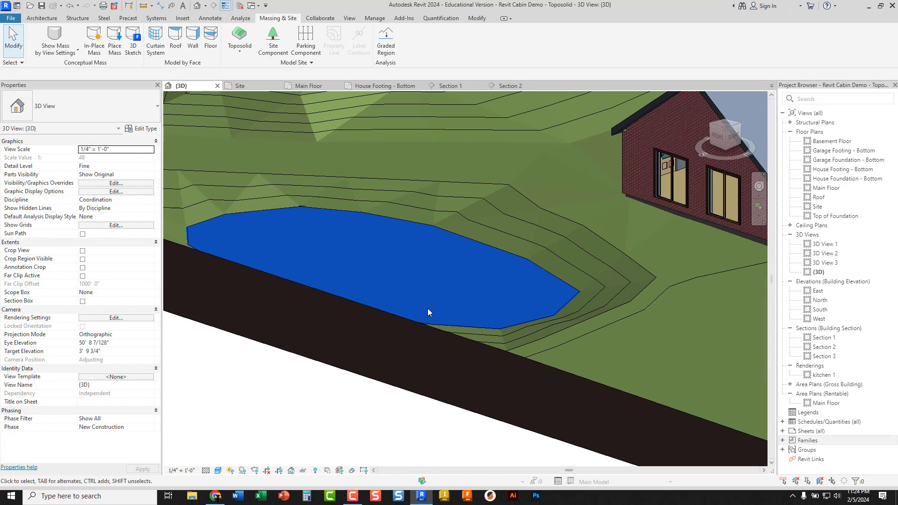
scroll(408, 299, up, 1)
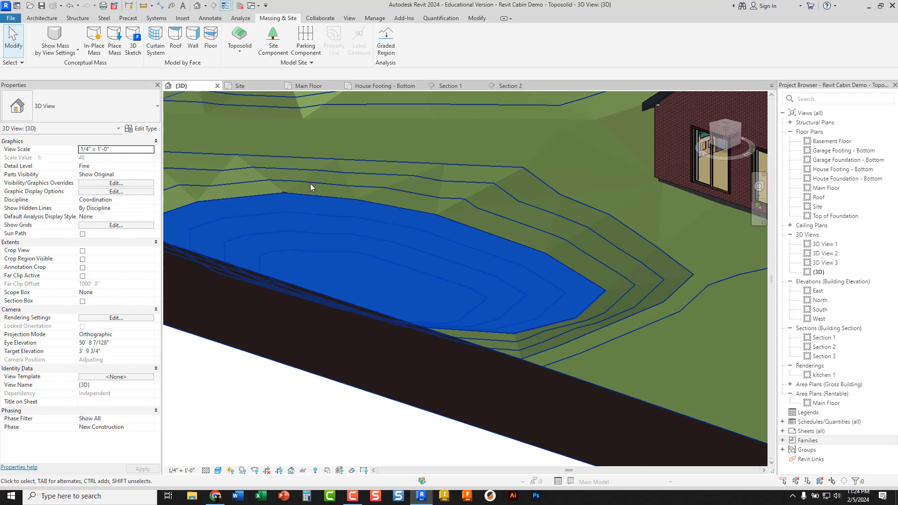
scroll(285, 192, up, 4)
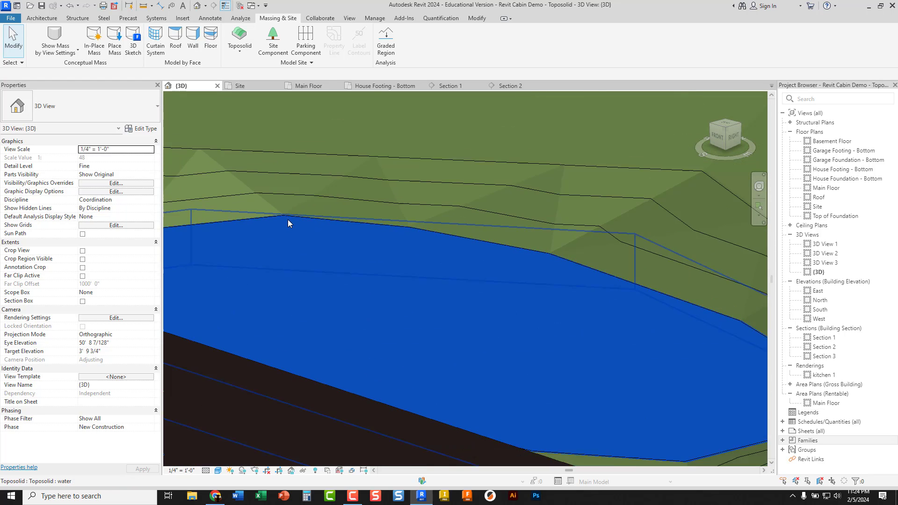
scroll(288, 220, down, 2)
scroll(346, 259, down, 1)
shift+middle_drag(349, 262, 394, 293)
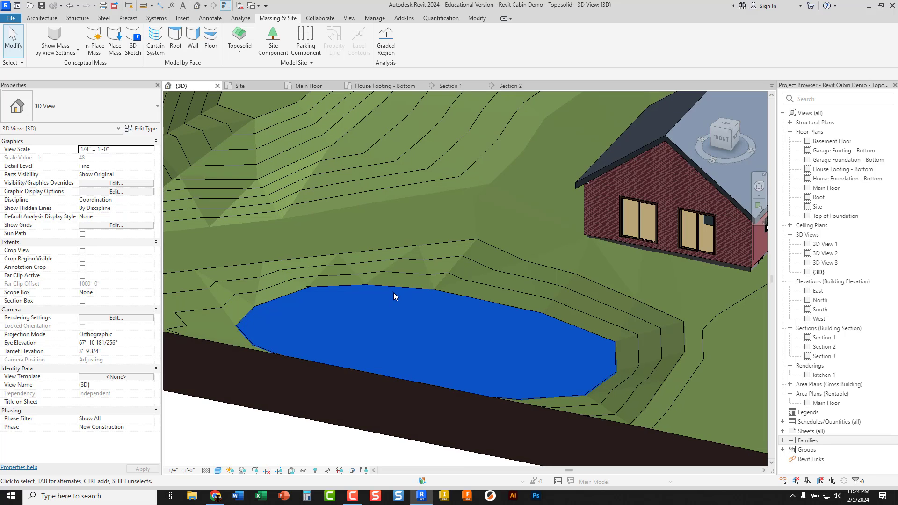
key(ctrl+z)
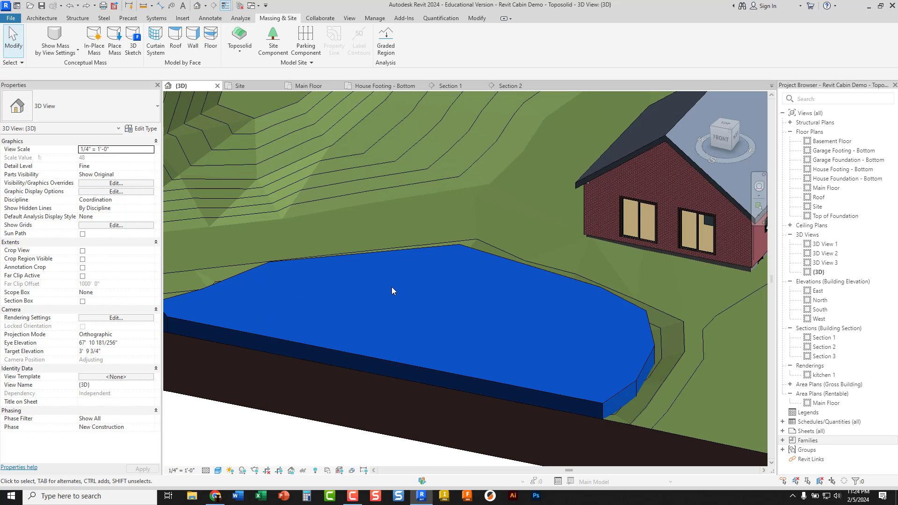
Step: Edit the water toposolid's boundary by moving the vertex between its western segments outward toward the bank, and finish the sketch
click(256, 272)
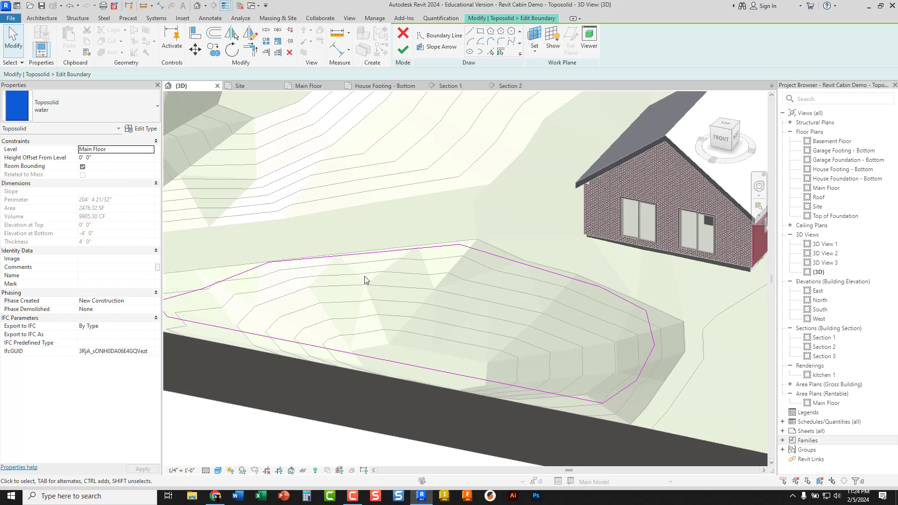
middle_drag(347, 284, 468, 276)
mouse_move(387, 274)
shift+middle_down()
mouse_move(425, 320)
mouse_move(397, 383)
mouse_move(415, 255)
shift+middle_up()
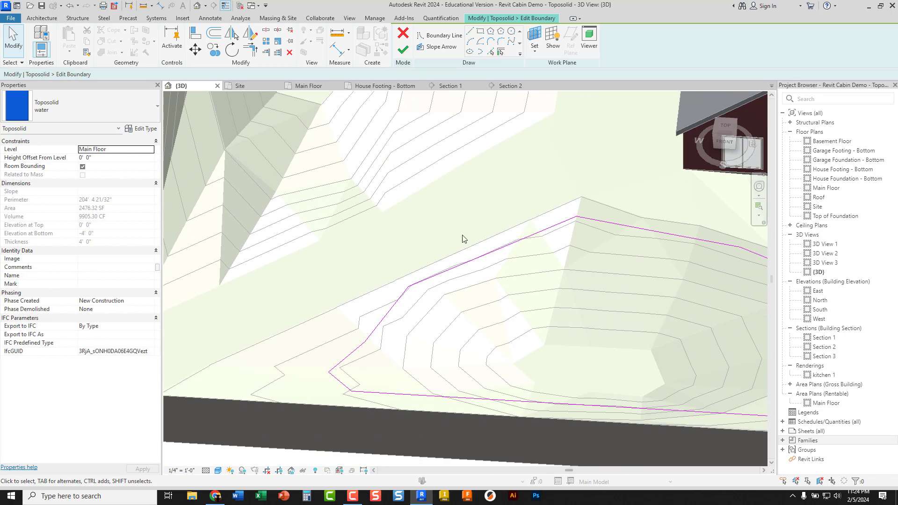
click(725, 134)
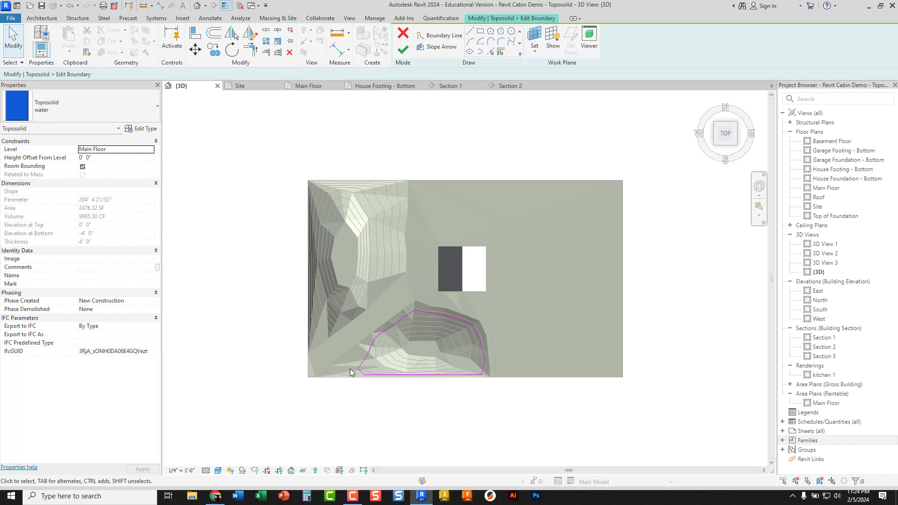
scroll(351, 372, up, 5)
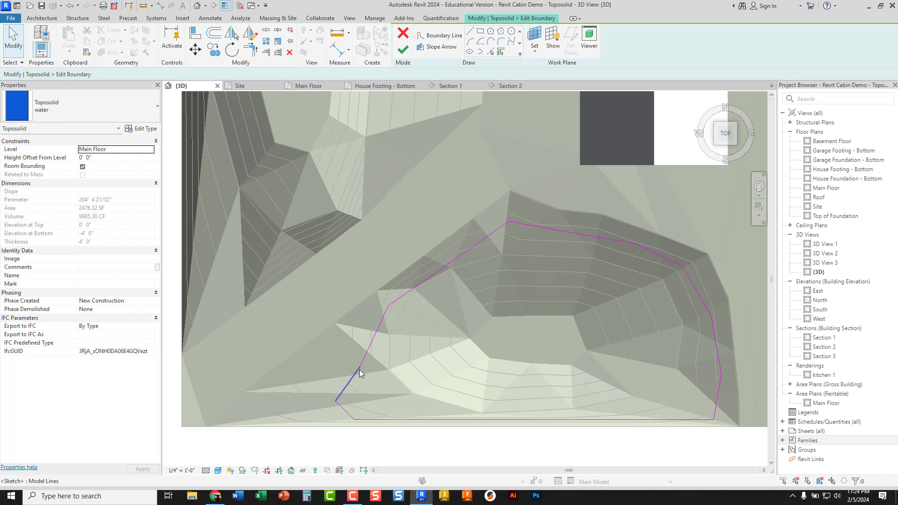
click(359, 370)
drag(359, 368, 343, 360)
click(358, 369)
scroll(366, 374, down, 2)
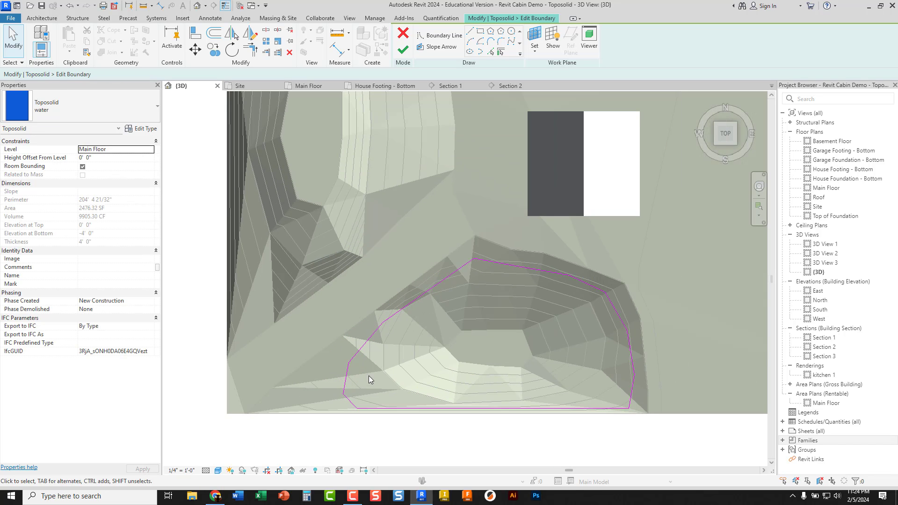
scroll(368, 375, up, 3)
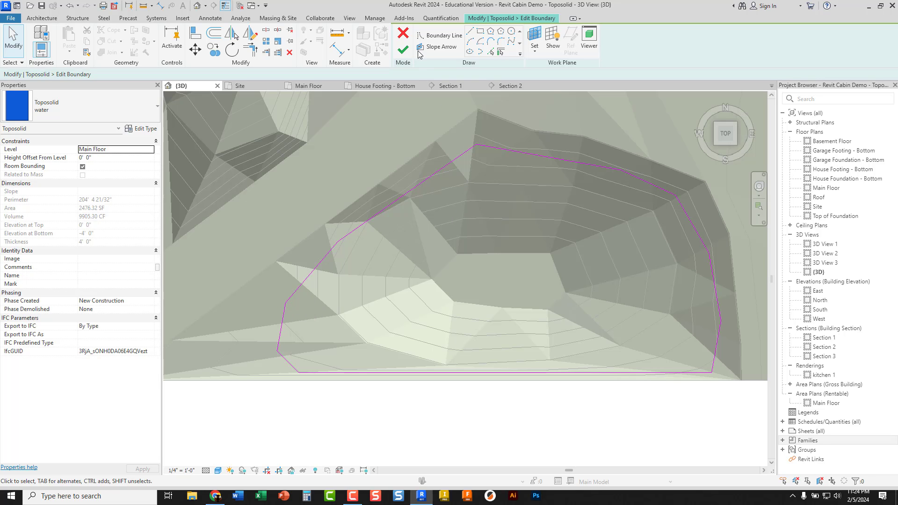
click(404, 49)
Step: Set the water toposolid's height offset from the Main Floor level to -3' 0"
mouse_move(413, 212)
shift+middle_down()
mouse_move(388, 275)
mouse_move(419, 248)
mouse_move(383, 223)
shift+middle_up()
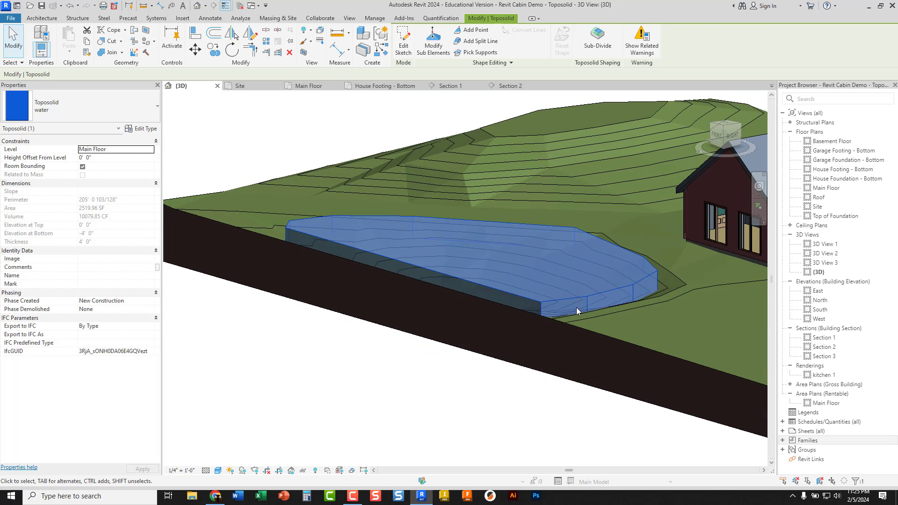
scroll(576, 308, up, 5)
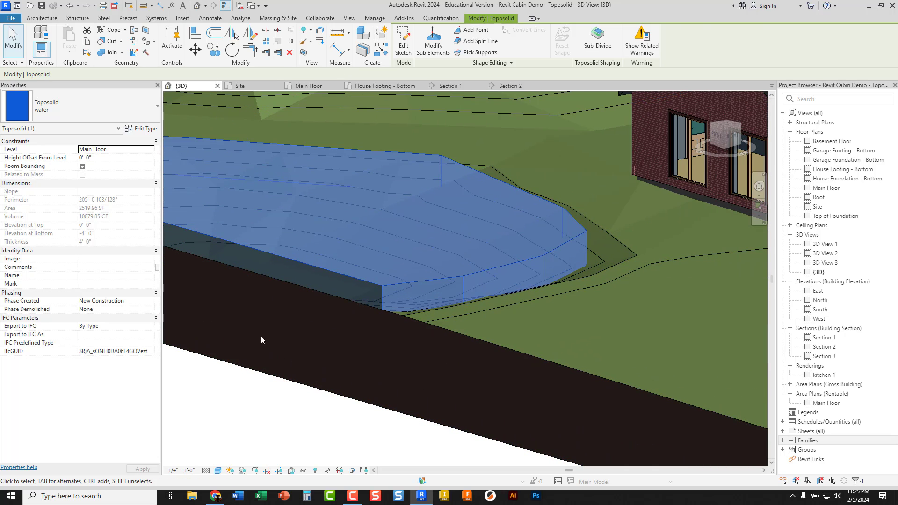
click(101, 158)
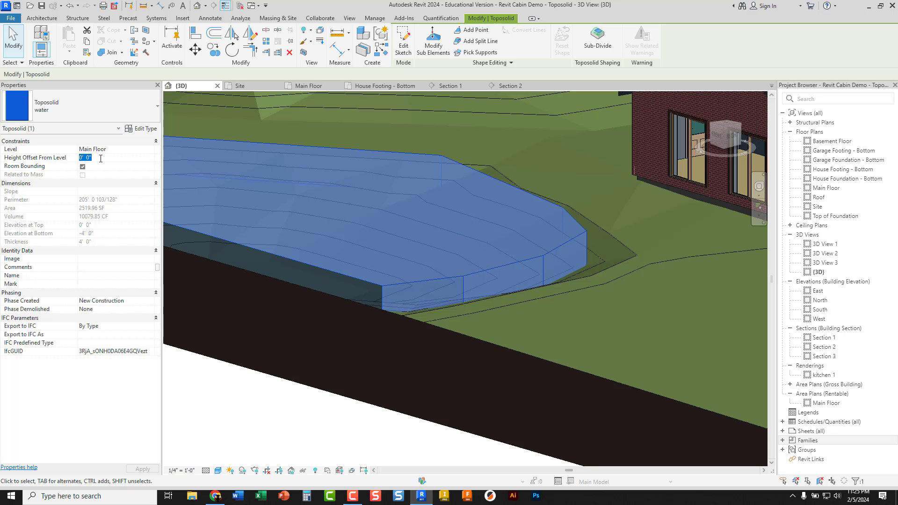
text(-3)
key(Return)
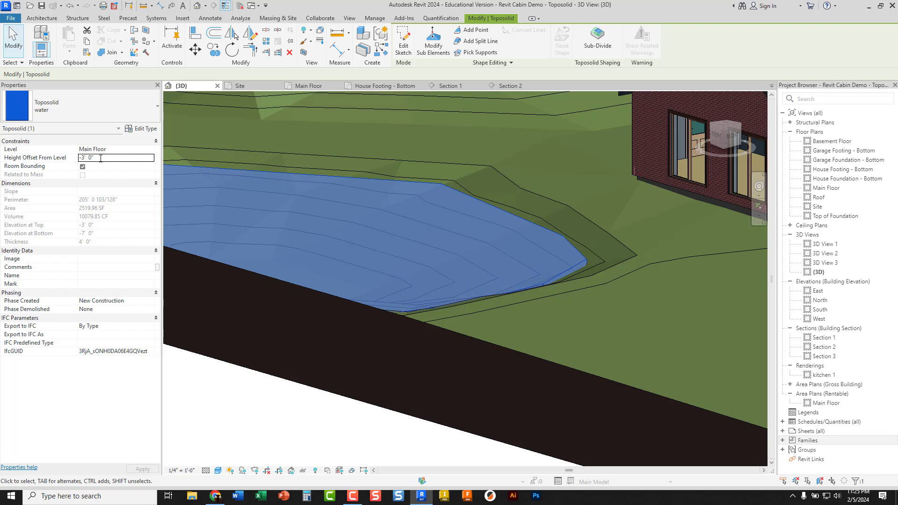
click(232, 394)
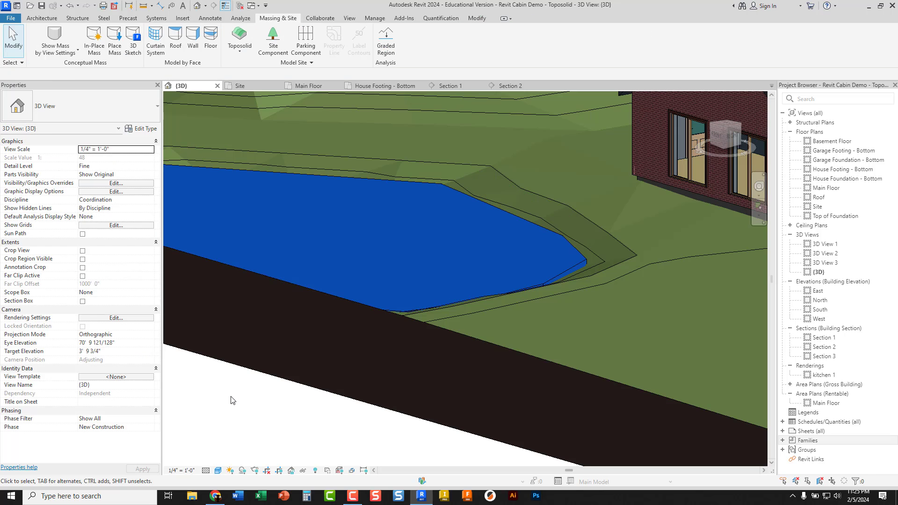
Step: Inspect the pond and cabin in 3D, and check how the terrain meets the foundation in Section 1
scroll(457, 209, down, 5)
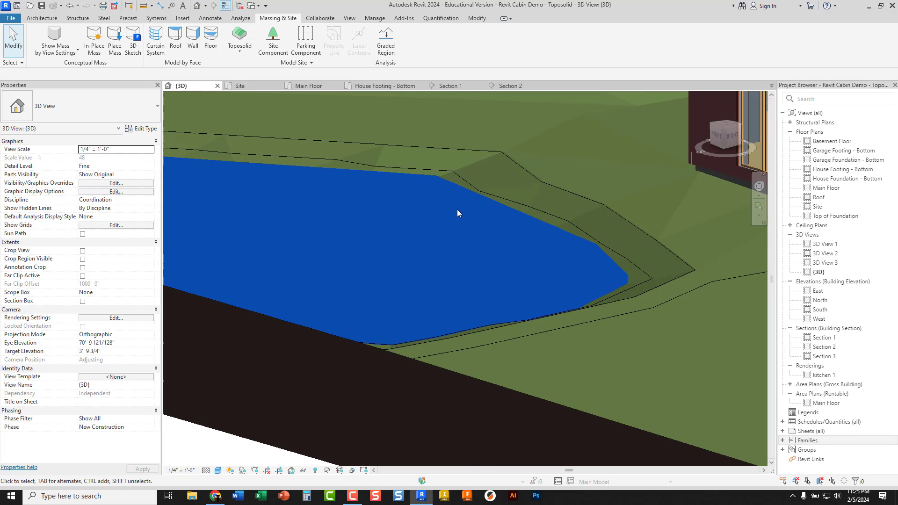
scroll(441, 214, down, 2)
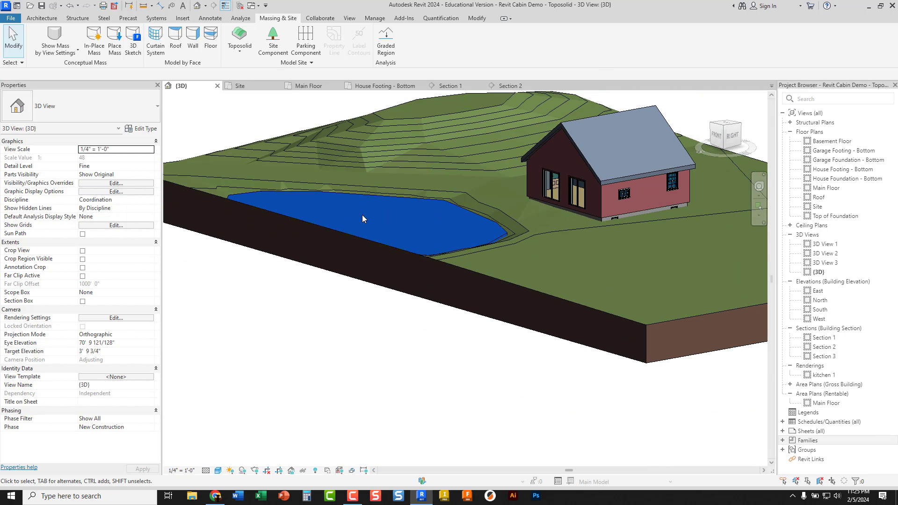
shift+middle_drag(342, 224, 435, 341)
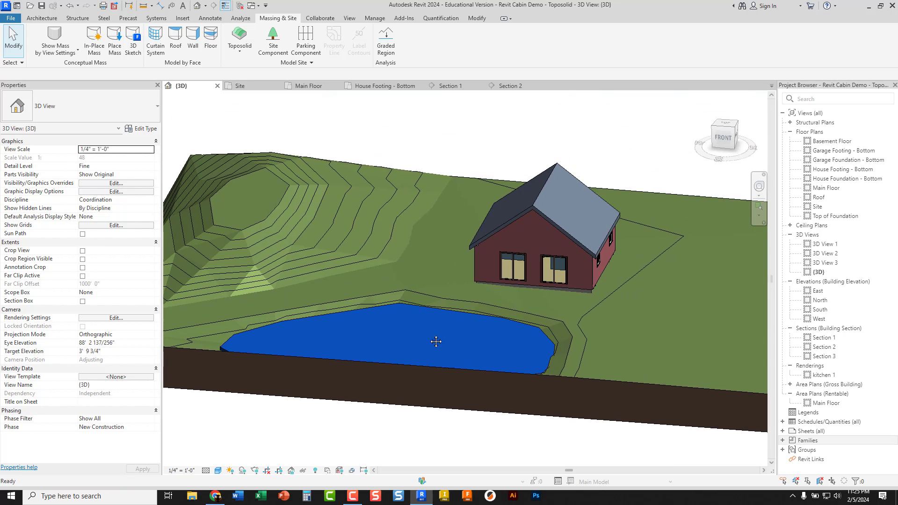
shift+middle_drag(269, 190, 399, 273)
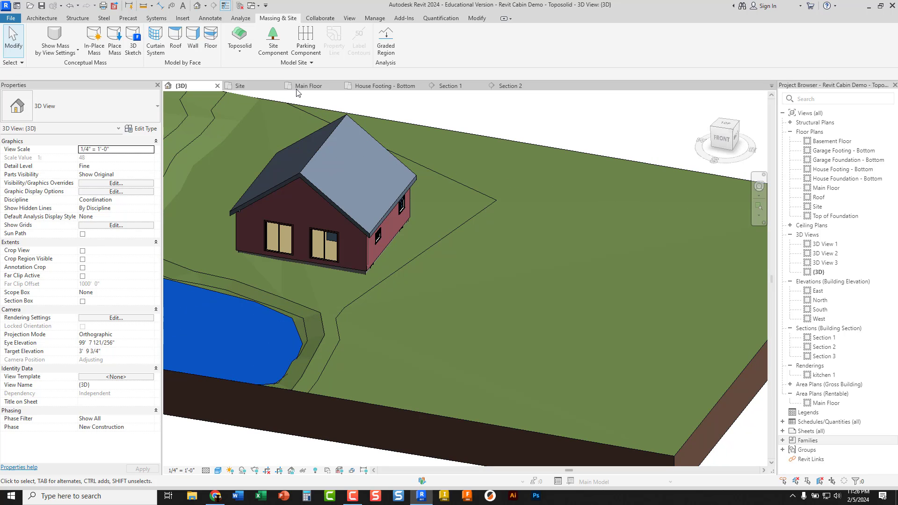
click(447, 87)
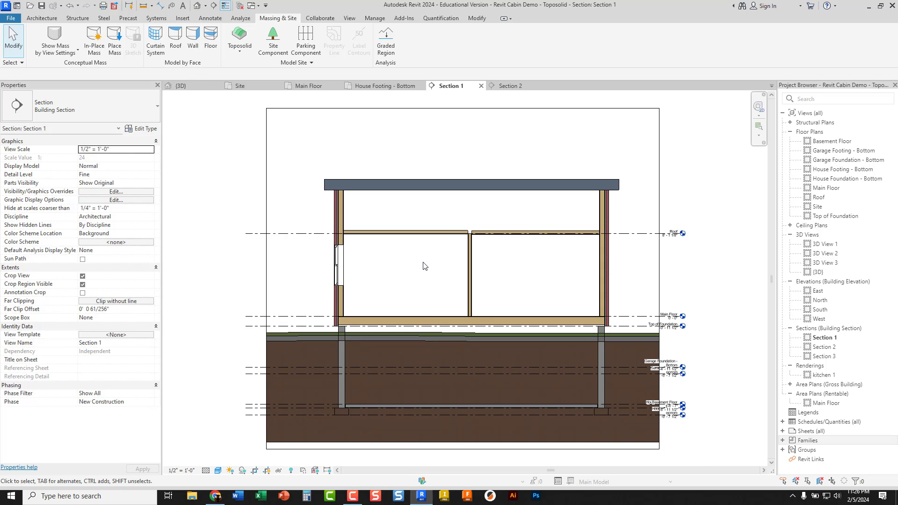
click(182, 86)
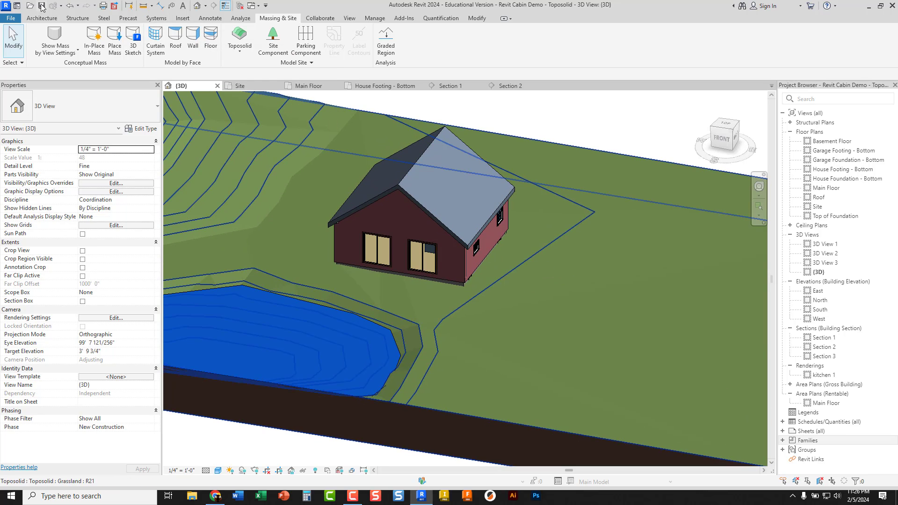
Step: Start an in-place component model from the 3D view and assign it the Toposolid family category
click(36, 20)
key(ctrl)
key(ctrl)
key(ctrl)
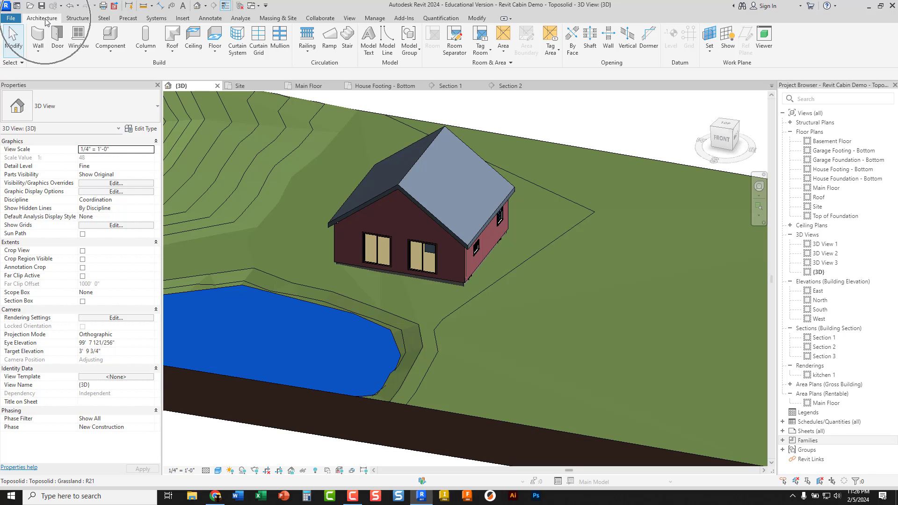
click(113, 50)
key(ctrl)
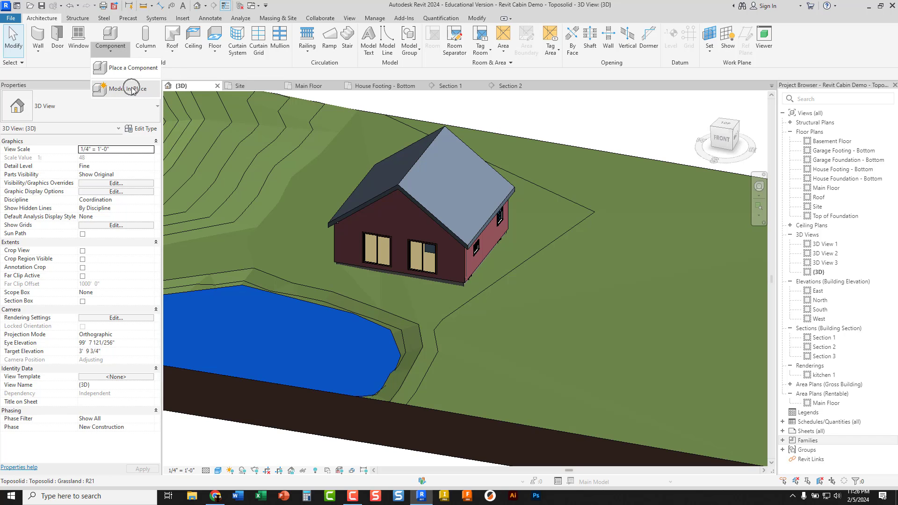
click(132, 89)
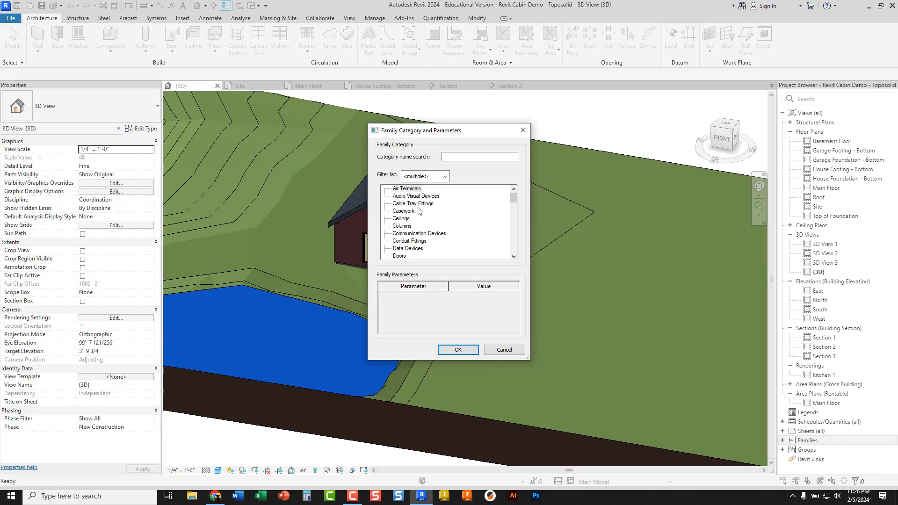
scroll(418, 206, down, 10)
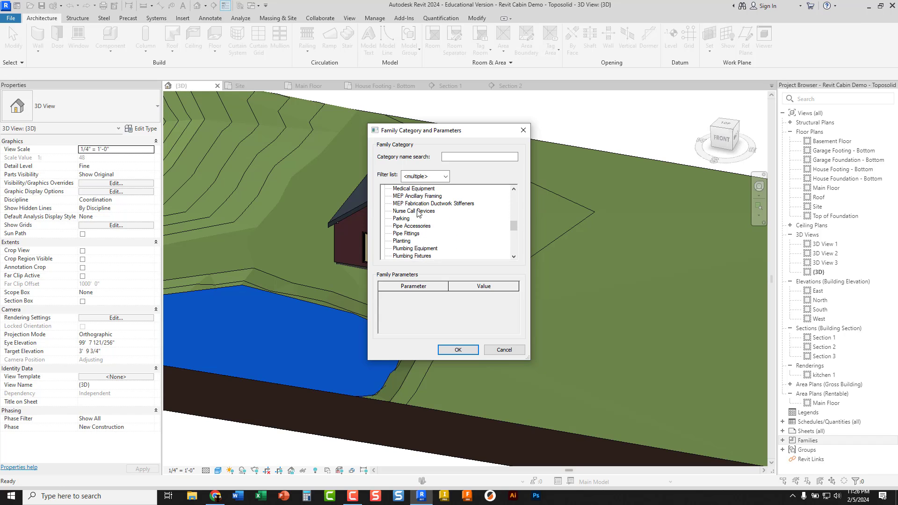
scroll(417, 212, down, 7)
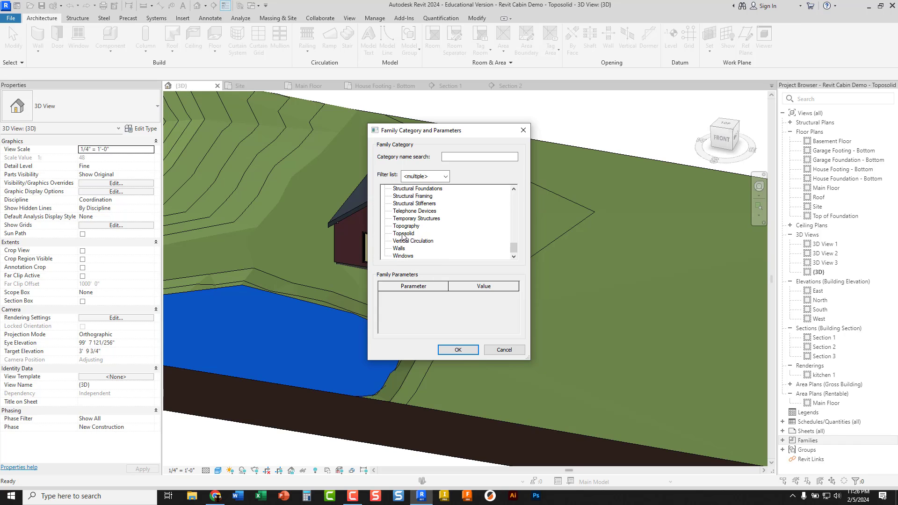
click(404, 233)
click(459, 351)
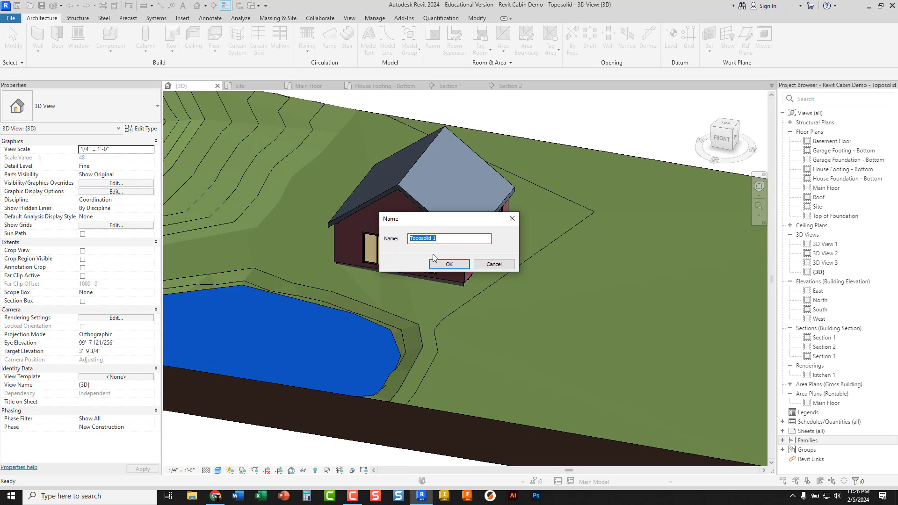
Step: Append "- foundation cutout" to the in-place model's default name and accept it
click(440, 240)
text(- foundation cutout)
click(444, 262)
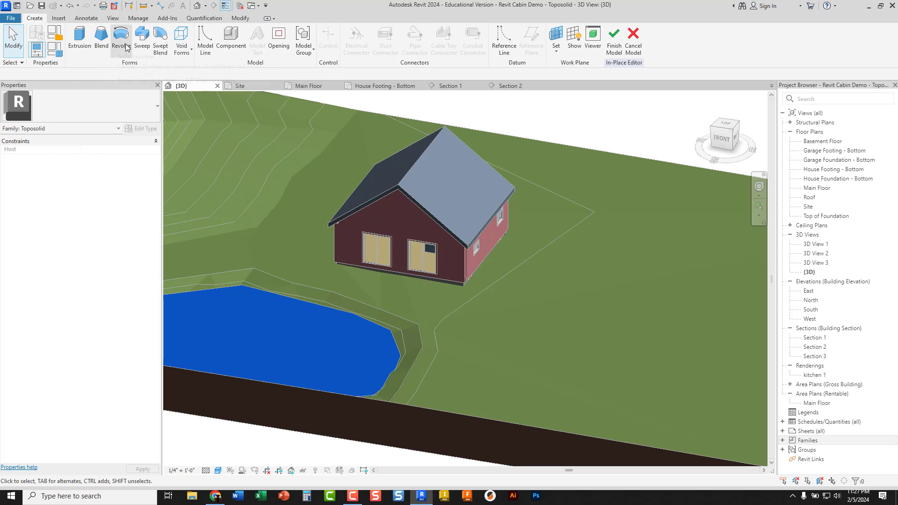
Step: Start a void extrusion with Pick Lines and create its first sketch line from the outer face of the cabin's right foundation wall
click(183, 47)
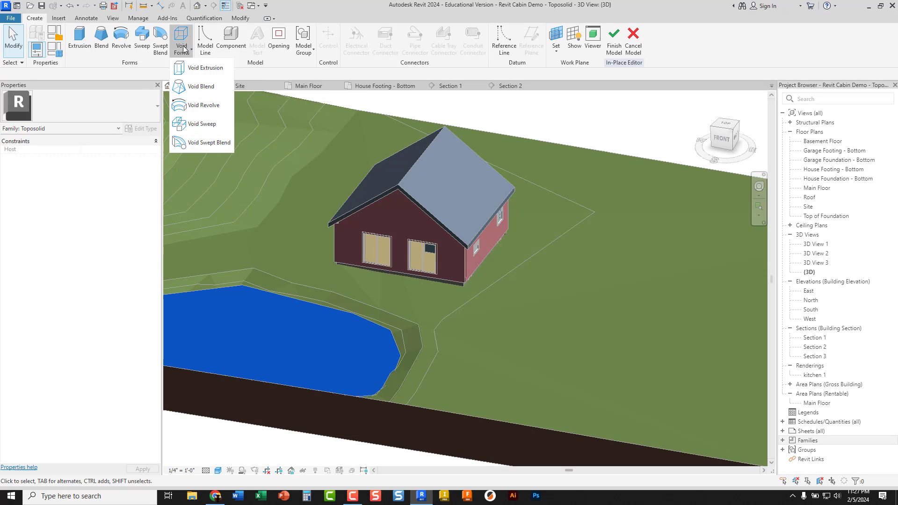
click(201, 69)
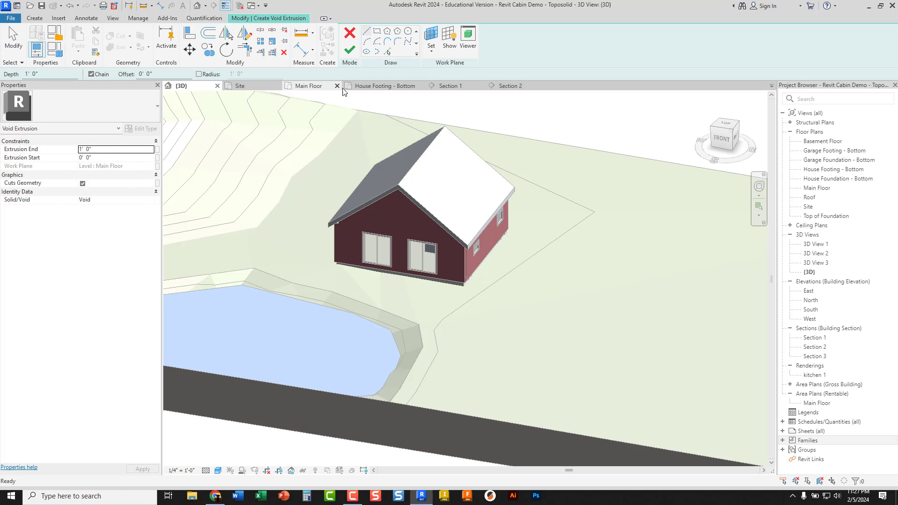
click(387, 55)
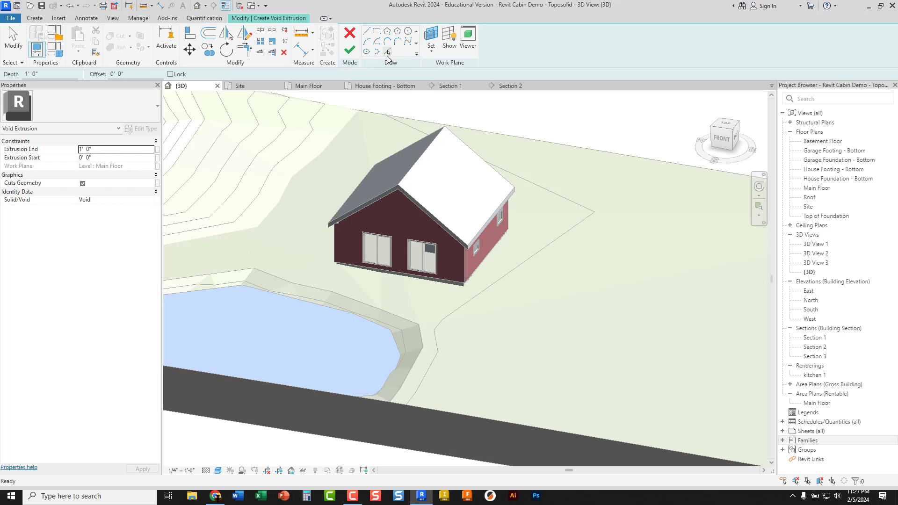
shift+middle_drag(420, 198, 509, 340)
scroll(508, 335, up, 8)
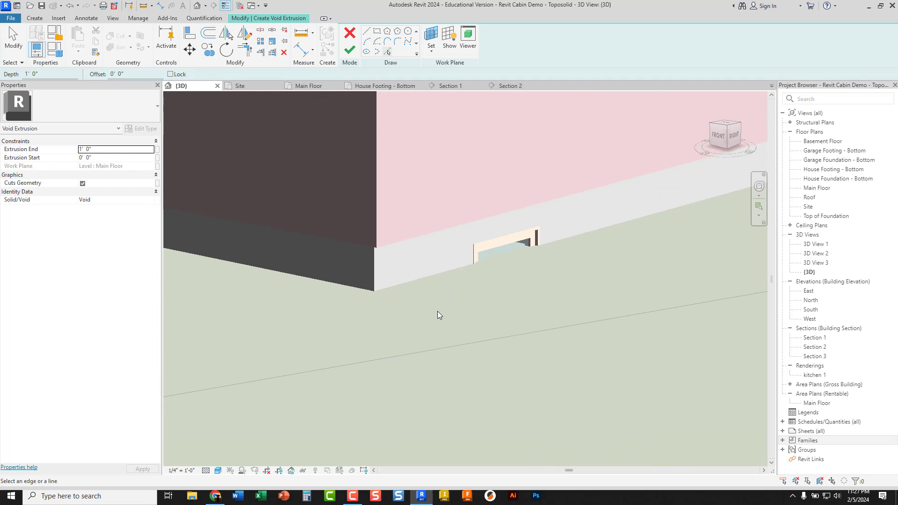
click(375, 260)
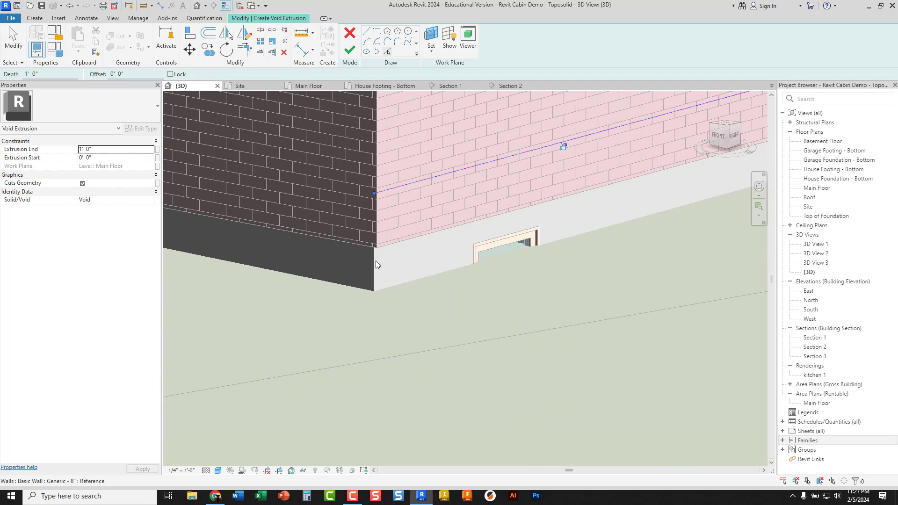
scroll(375, 260, down, 1)
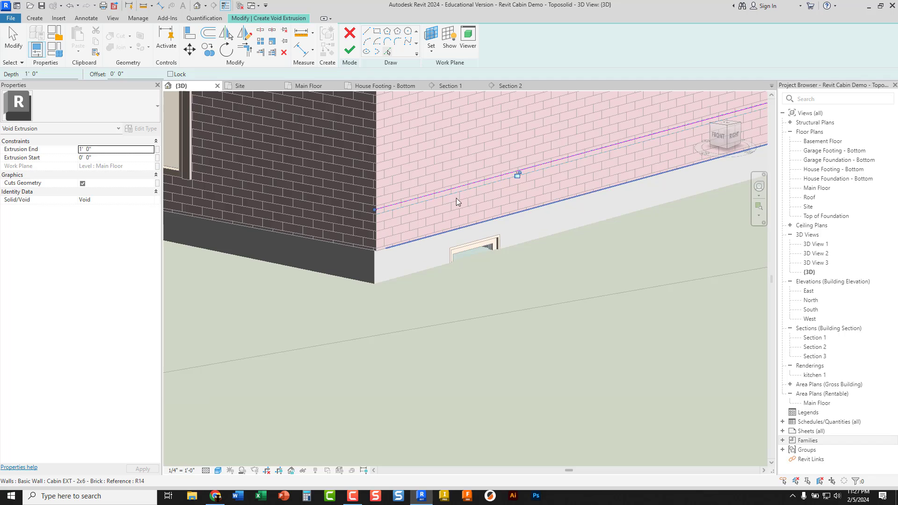
scroll(457, 198, down, 1)
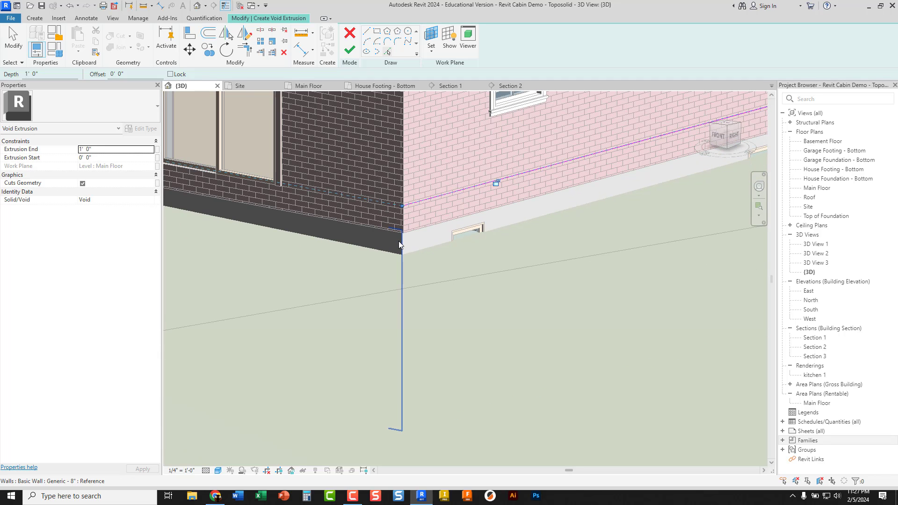
Step: Add void sketch lines from the outer faces of the front, left and back foundation walls
click(396, 211)
shift+middle_drag(396, 211, 512, 256)
scroll(411, 294, up, 6)
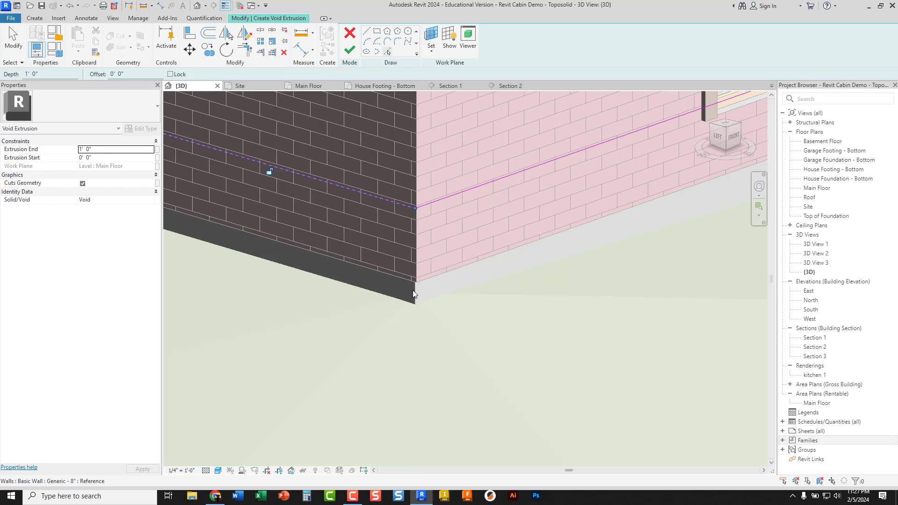
shift+middle_drag(413, 294, 469, 184)
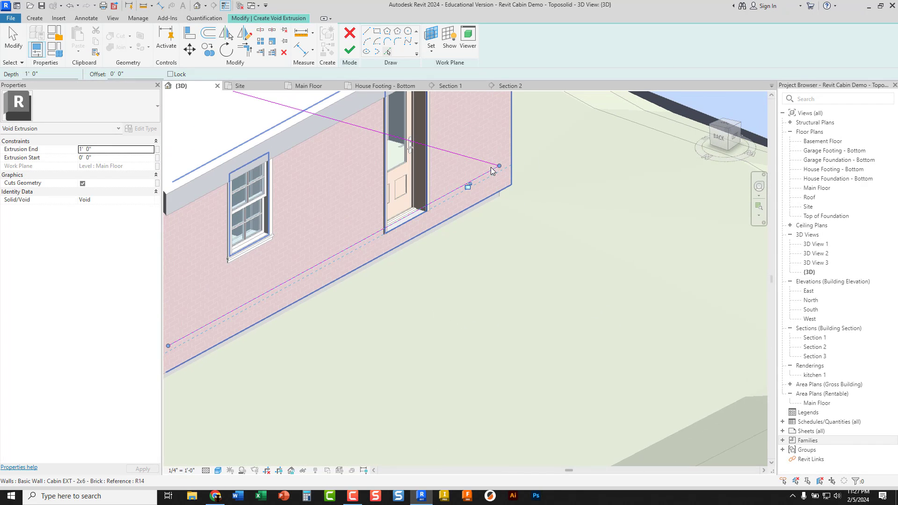
middle_drag(312, 303, 565, 227)
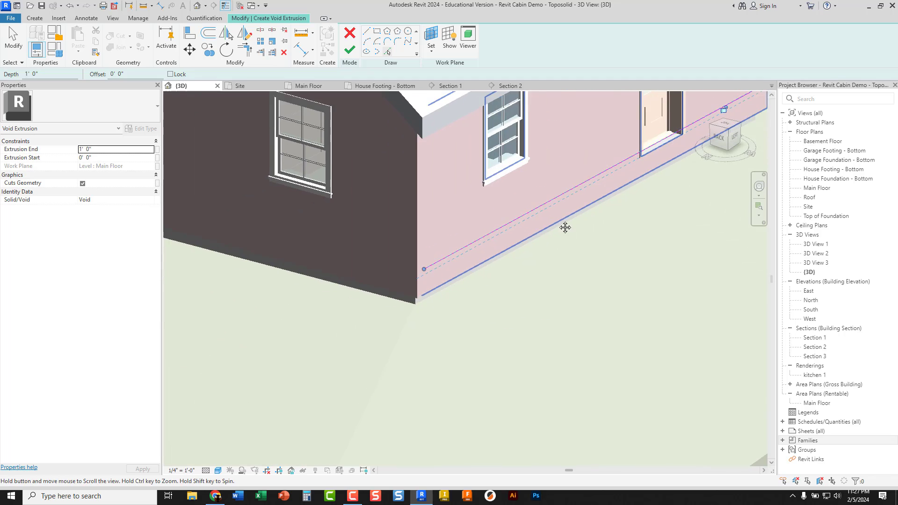
scroll(410, 308, up, 3)
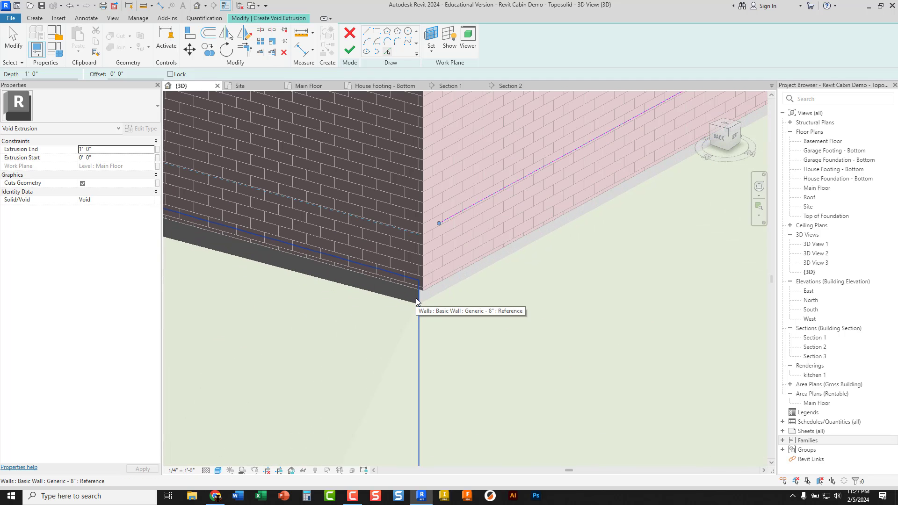
click(417, 298)
Step: Trim/extend the left and back sketch lines to meet at the cabin's back-left corner
mouse_move(416, 299)
shift+middle_down()
mouse_move(363, 295)
mouse_move(472, 293)
mouse_move(497, 307)
mouse_move(472, 294)
shift+middle_up()
middle_drag(423, 262, 445, 312)
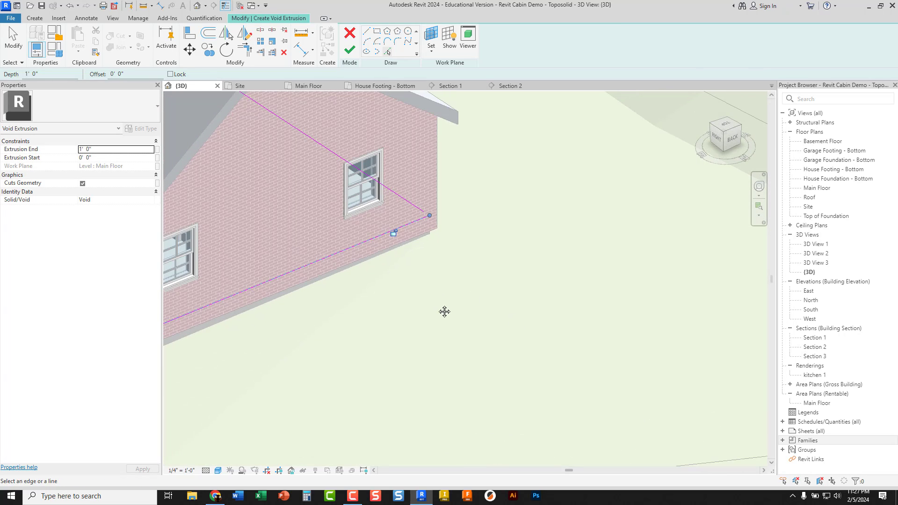
scroll(425, 214, up, 5)
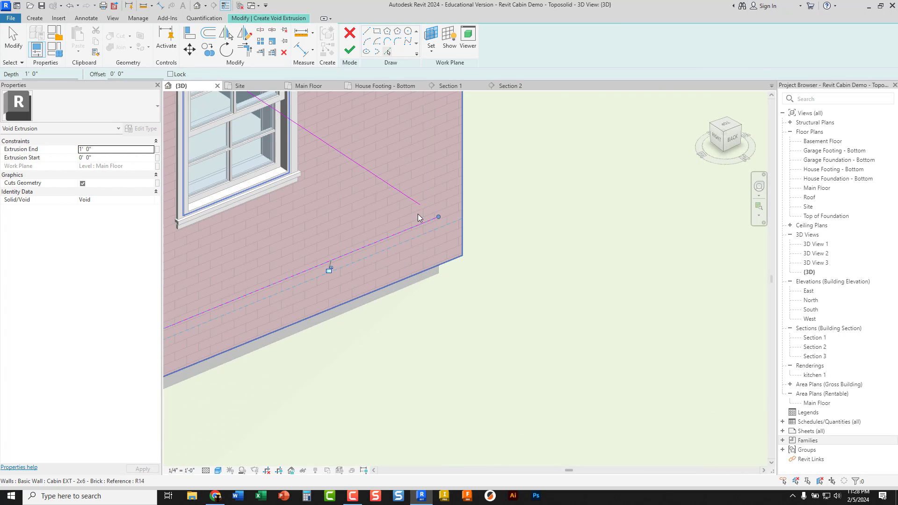
click(247, 55)
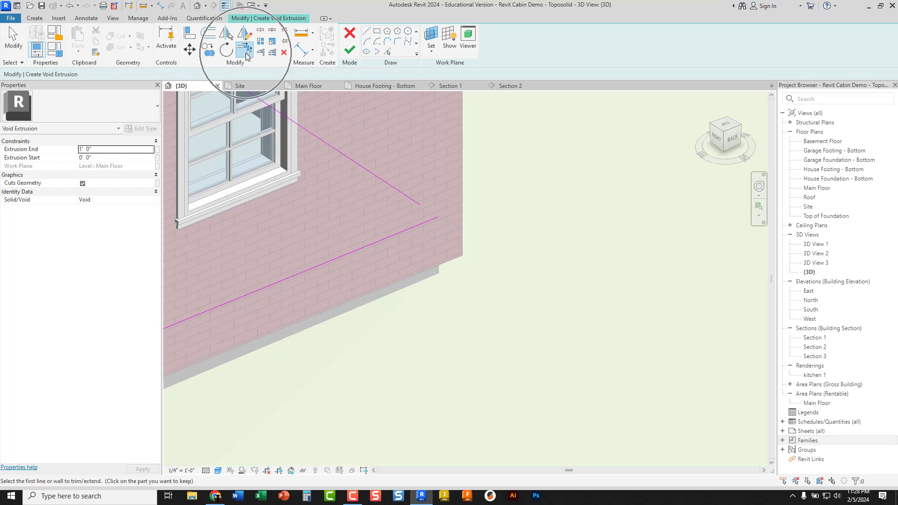
click(377, 174)
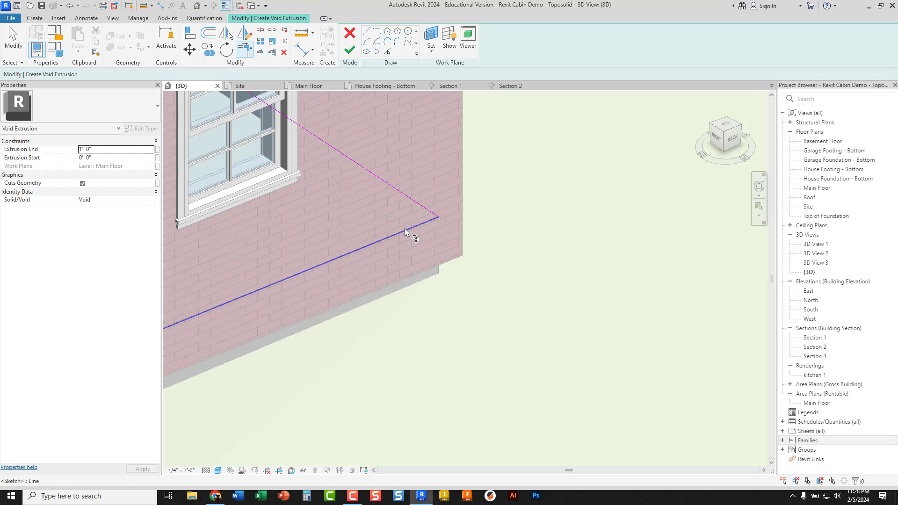
Step: Check the other corners of the void sketch around the cabin for gaps between the lines
scroll(416, 209, down, 5)
mouse_move(292, 263)
middle_down()
mouse_move(468, 228)
mouse_move(477, 288)
mouse_move(382, 269)
middle_up()
scroll(468, 228, up, 6)
scroll(426, 278, up, 2)
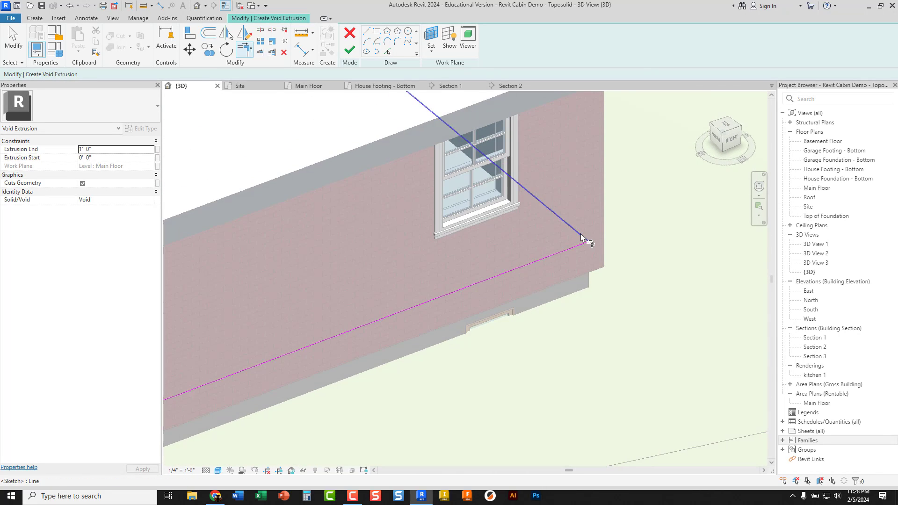
scroll(580, 234, down, 5)
middle_drag(560, 249, 510, 265)
scroll(336, 308, up, 3)
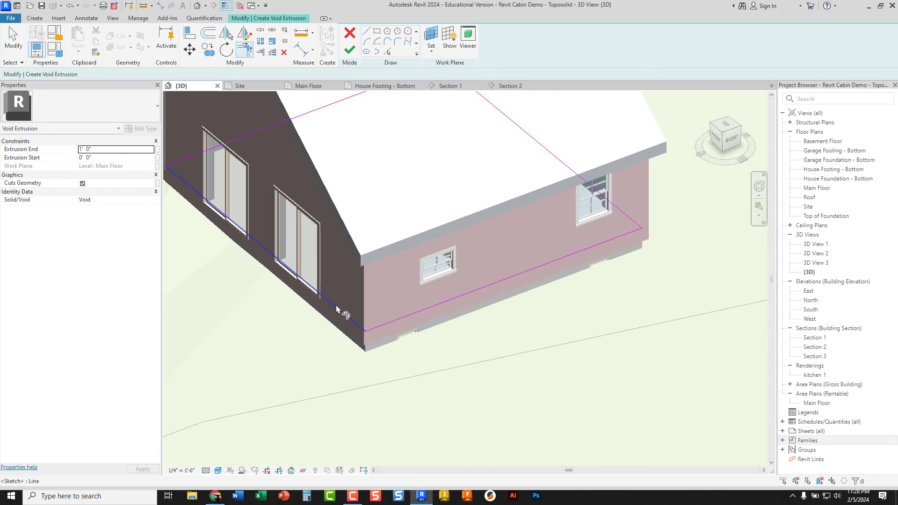
scroll(330, 306, up, 1)
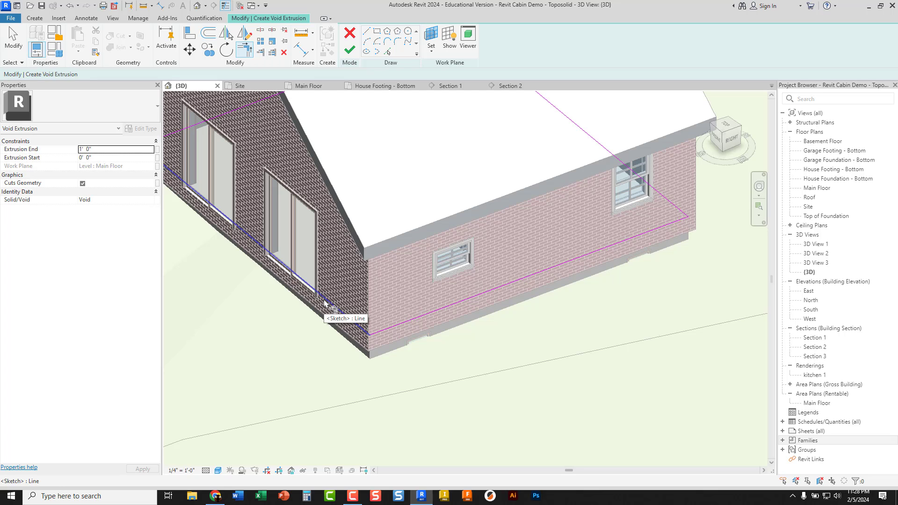
key(t)
key(r)
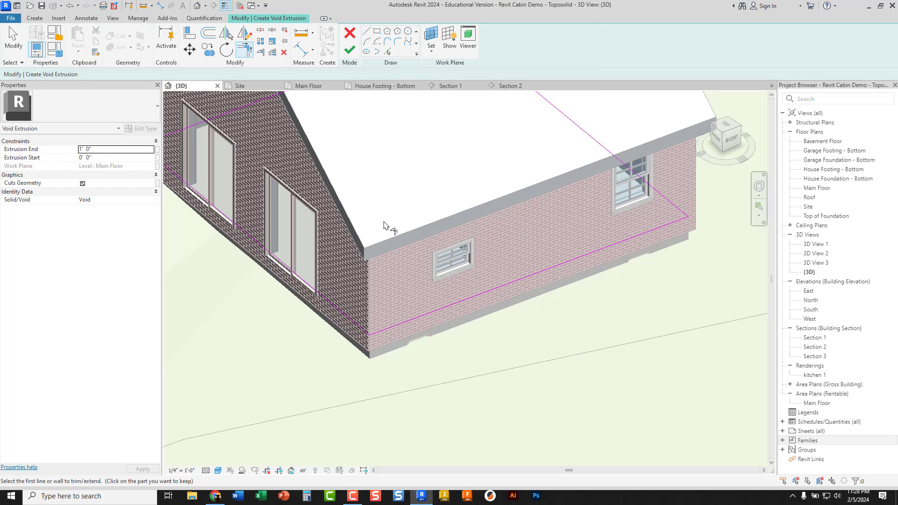
middle_drag(380, 308, 364, 345)
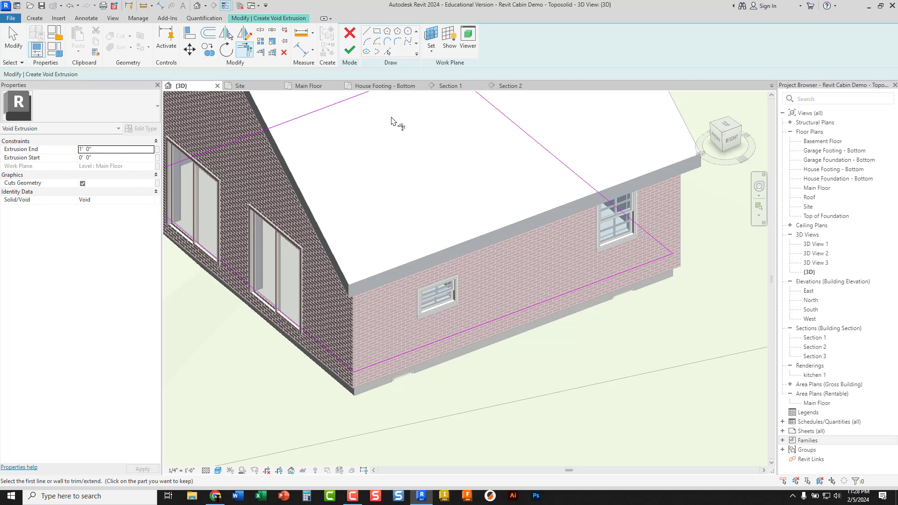
Step: Set the void sketch's work plane to Level : Top of Foundation and finish the sketch
click(431, 50)
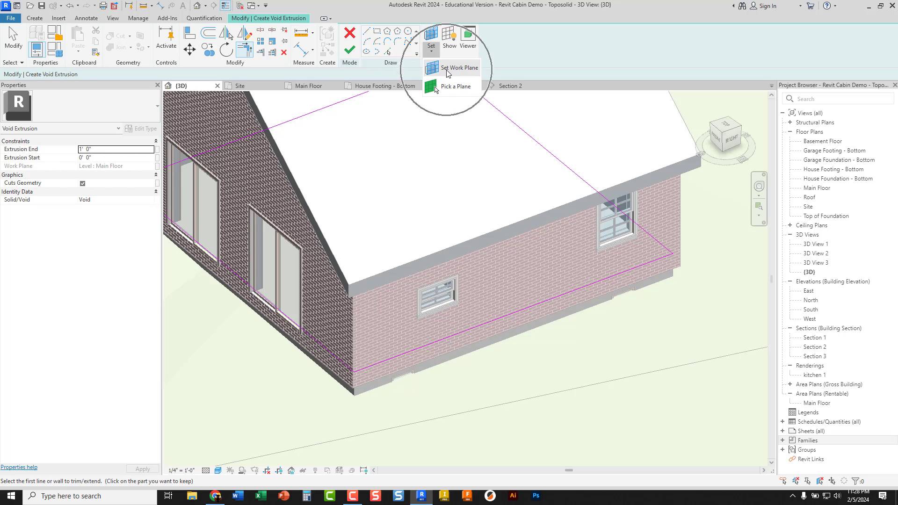
click(448, 68)
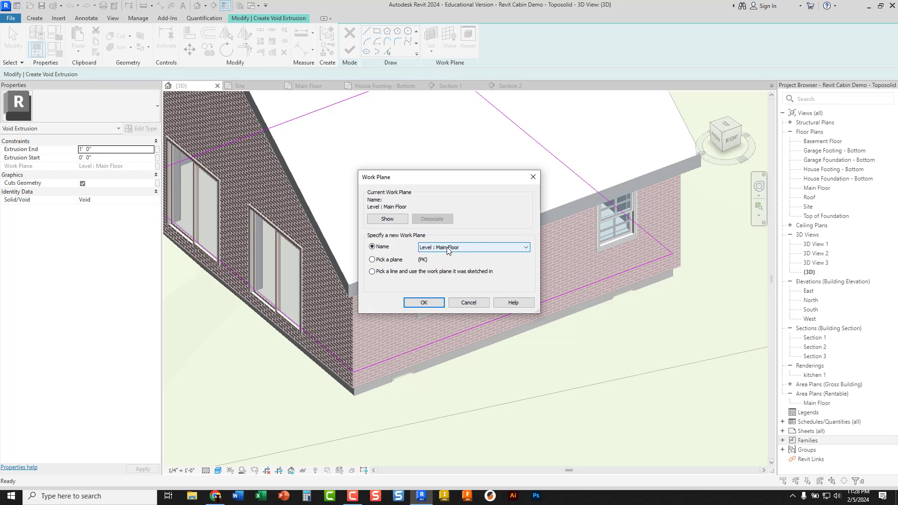
click(447, 248)
click(451, 299)
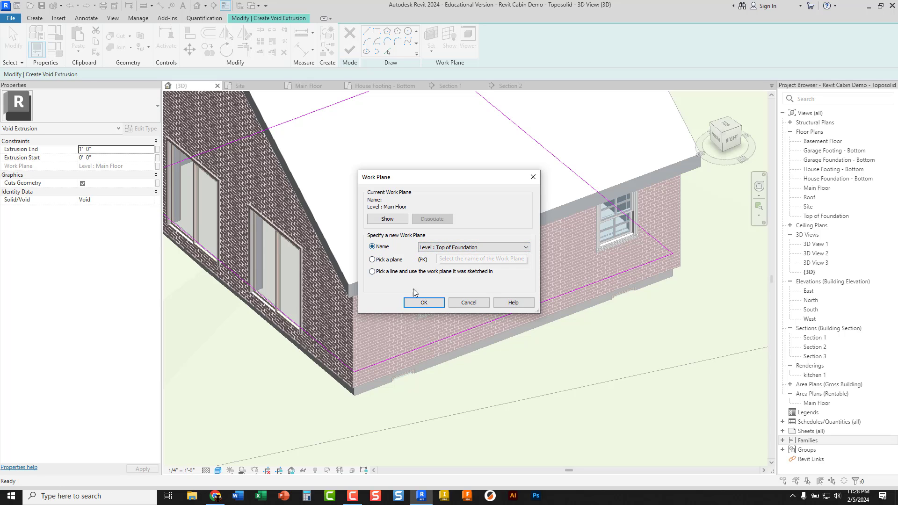
click(423, 303)
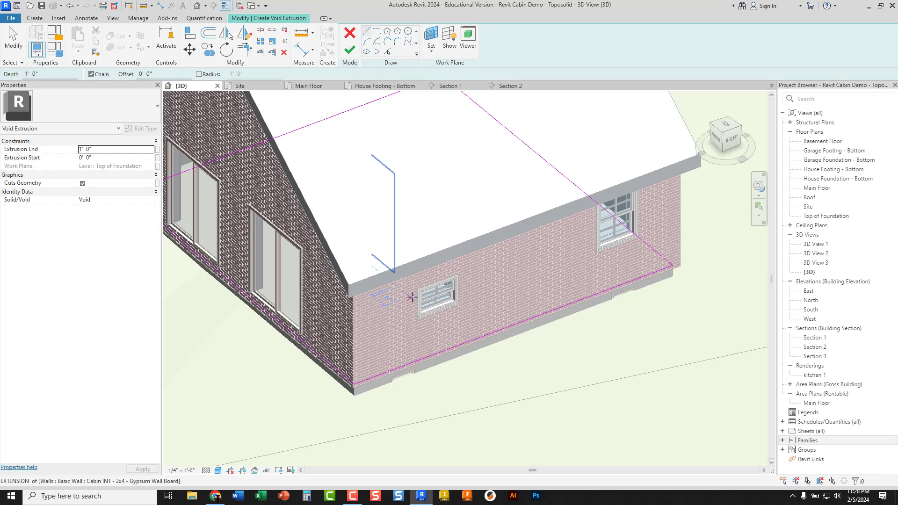
scroll(455, 369, up, 5)
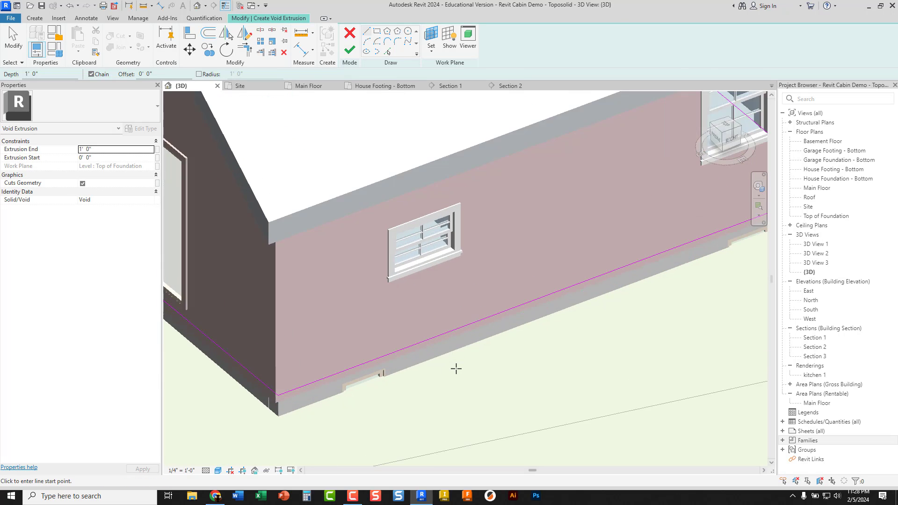
scroll(415, 369, down, 3)
middle_drag(415, 368, 466, 283)
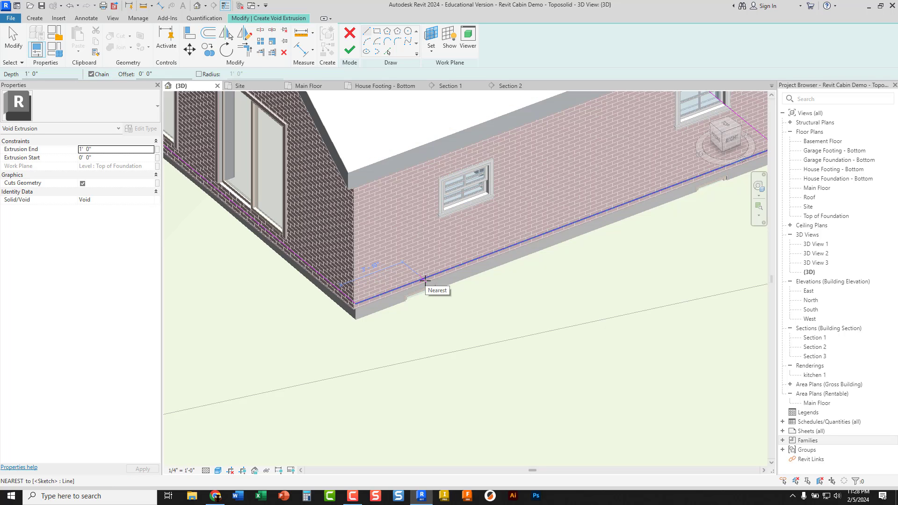
click(350, 50)
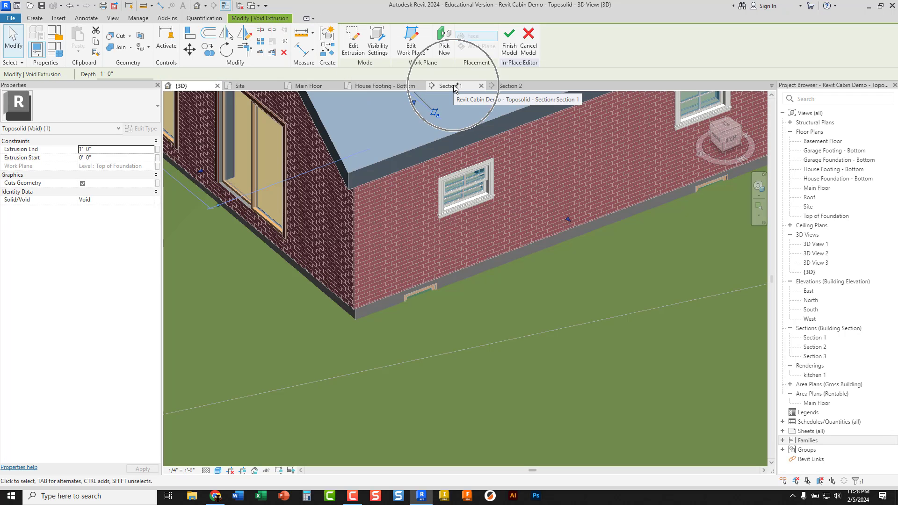
Step: In Section 1, stretch the void's lower face down to the House Foundation - Bottom level
click(453, 87)
scroll(474, 358, up, 4)
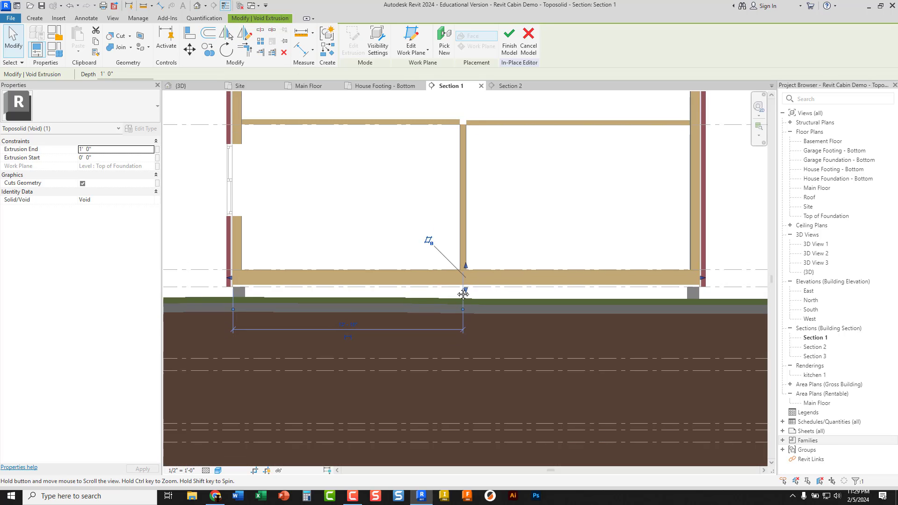
middle_drag(469, 298, 467, 219)
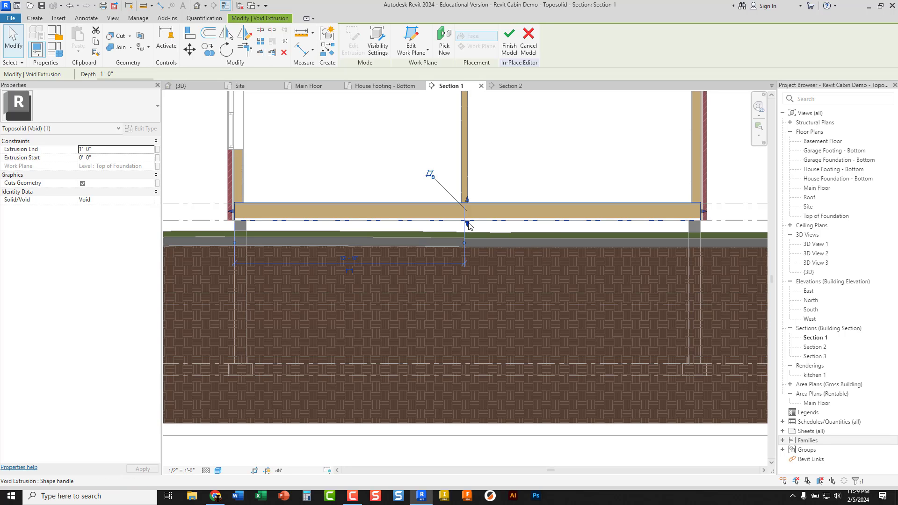
drag(469, 225, 471, 365)
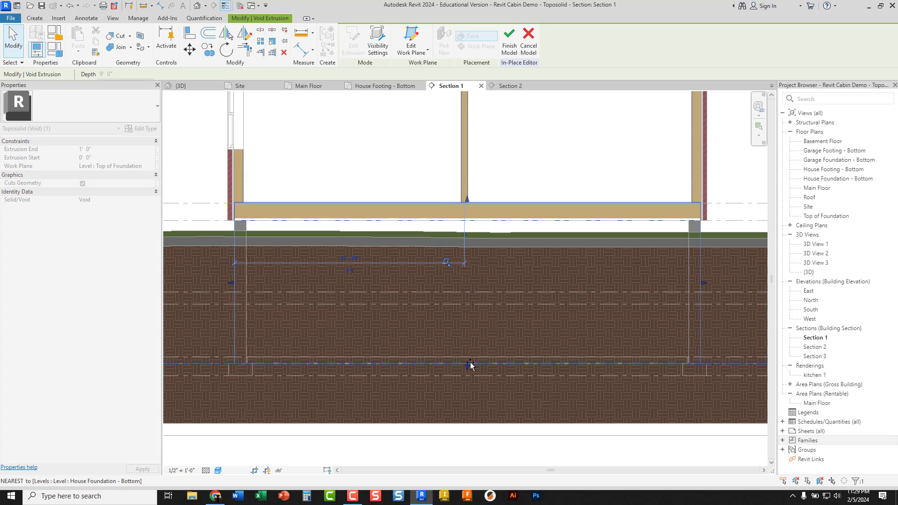
Step: Pull the void's lower face slightly below the House Foundation - Bottom level, to an extrusion start of about -8' 3"
scroll(244, 365, up, 6)
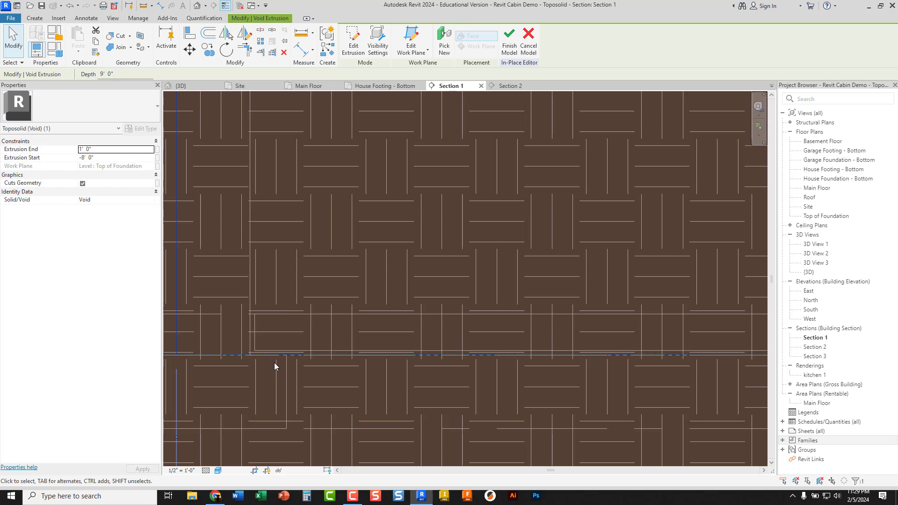
scroll(274, 366, down, 5)
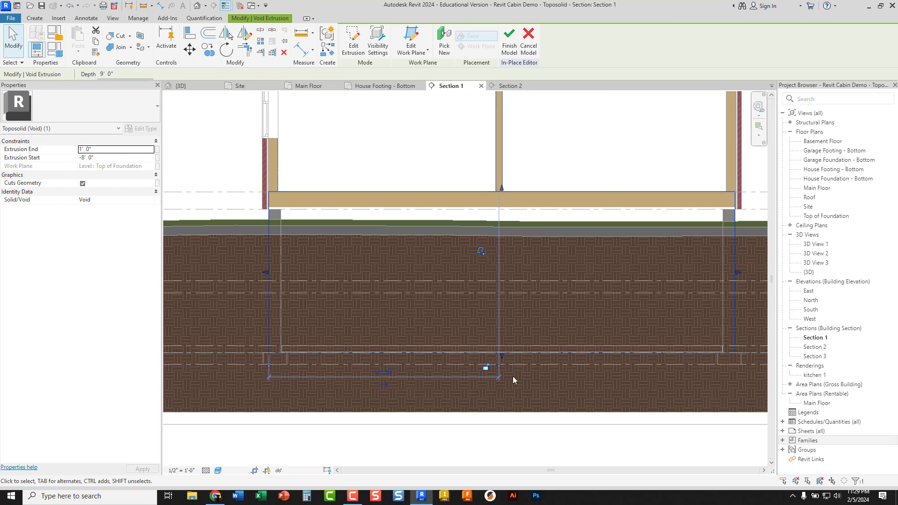
scroll(507, 378, up, 4)
scroll(507, 378, down, 3)
middle_drag(507, 369, 514, 334)
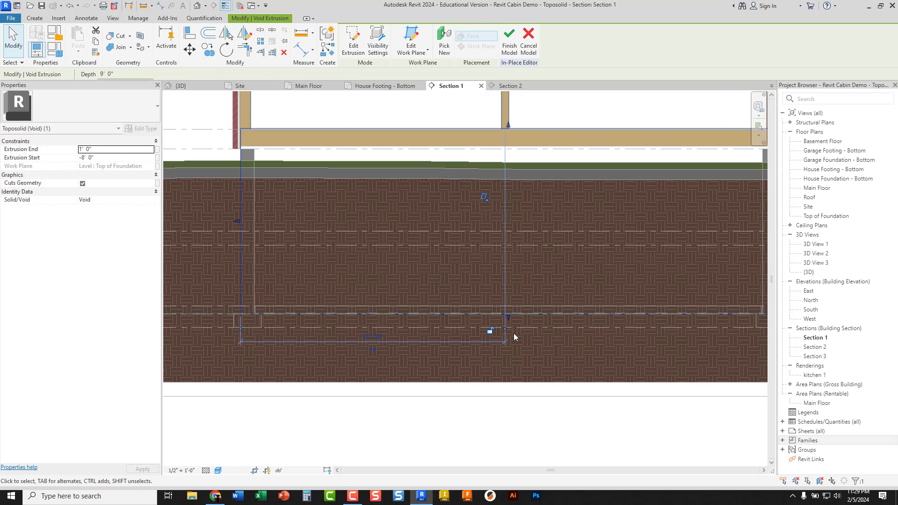
scroll(482, 330, up, 2)
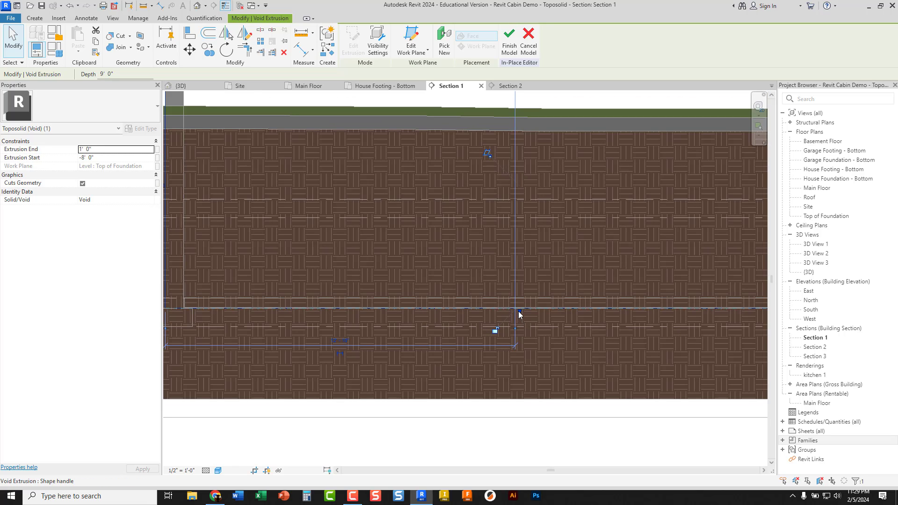
mouse_move(520, 312)
mouse_down()
mouse_move(517, 300)
mouse_move(518, 320)
mouse_up()
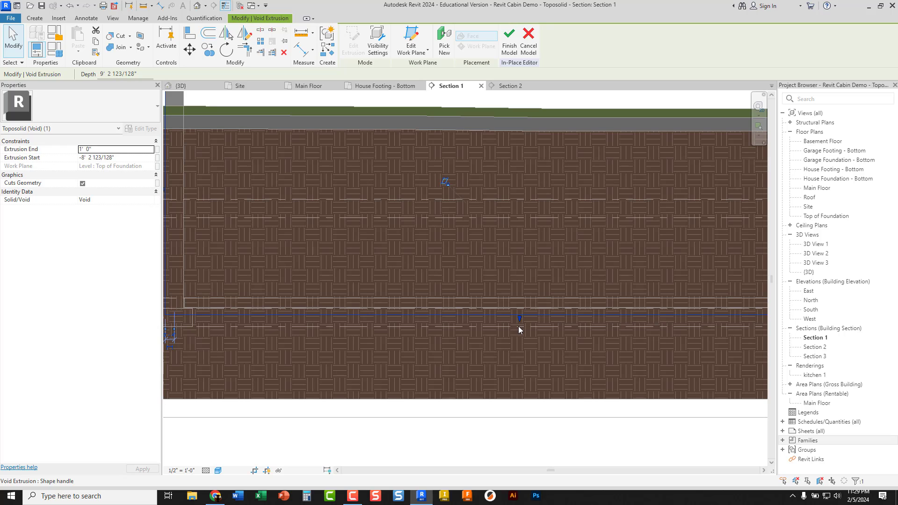
Step: Snap the void's lower face to the House Foundation - Bottom level, at an extrusion start of -8' 0"
middle_drag(454, 335, 526, 327)
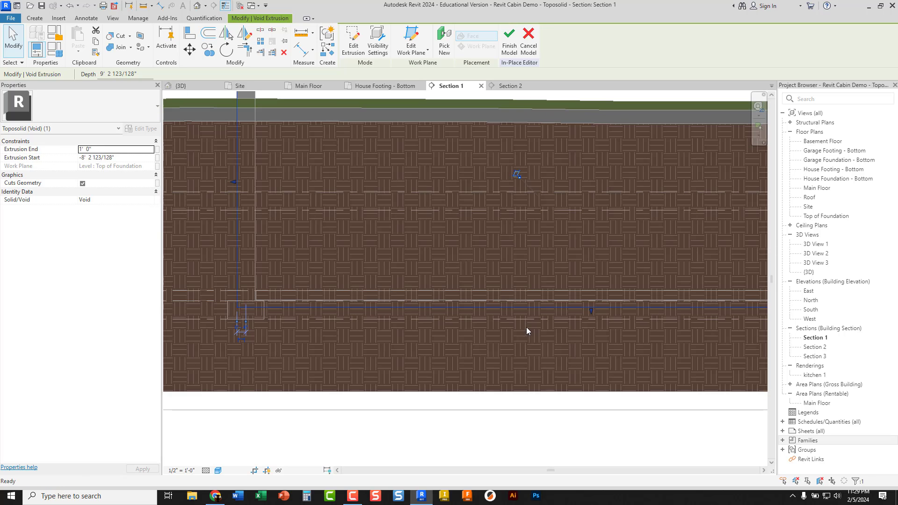
drag(592, 311, 591, 305)
key(ctrl)
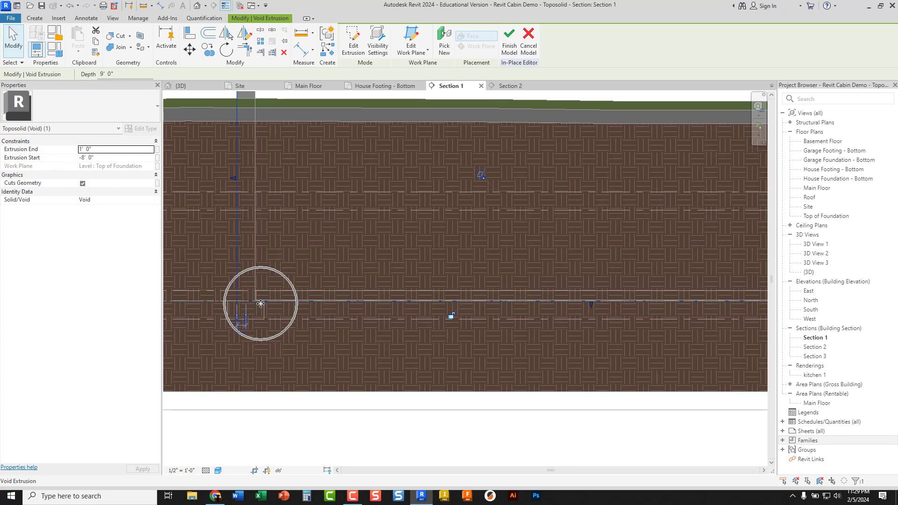
scroll(455, 176, down, 3)
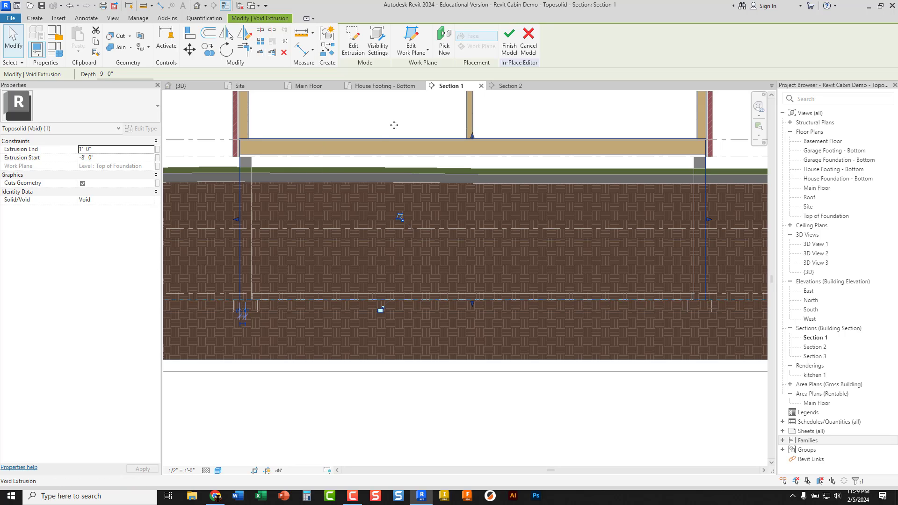
Step: Try cutting the toposolid with the void extrusion in Section 1, and undo the cut
click(118, 37)
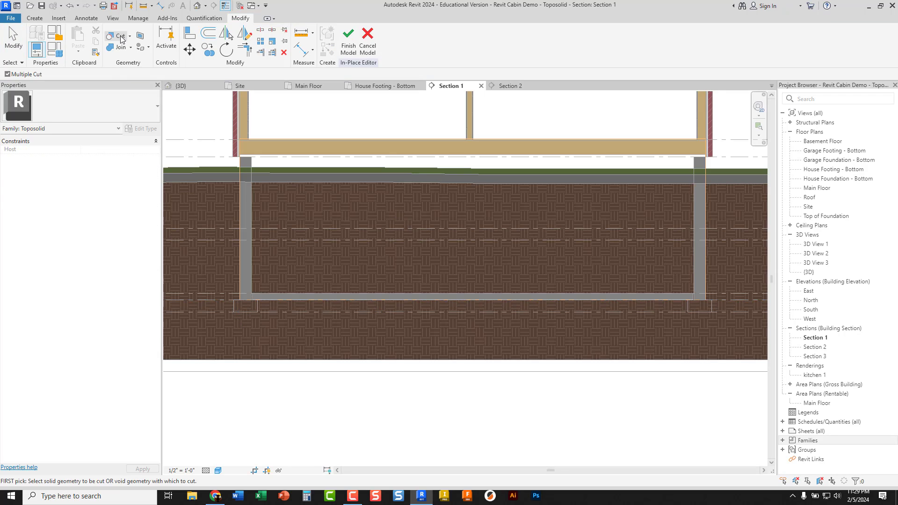
click(201, 167)
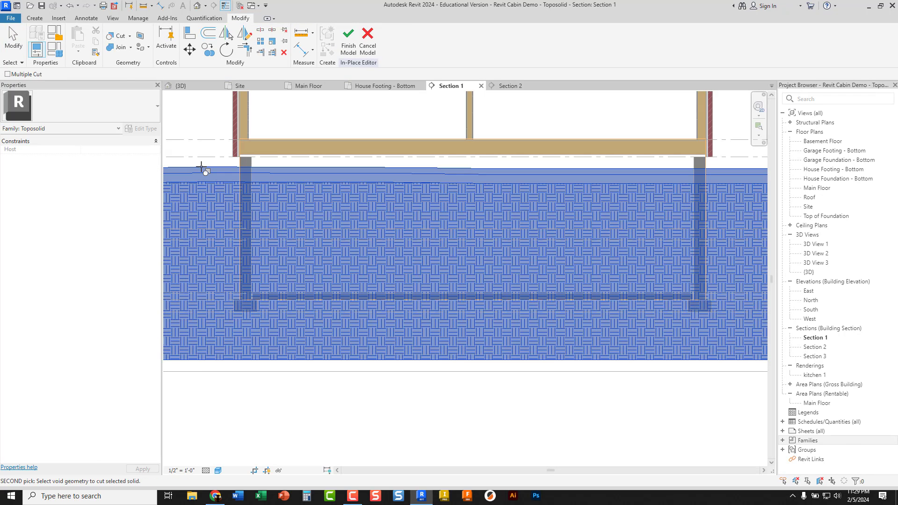
click(242, 200)
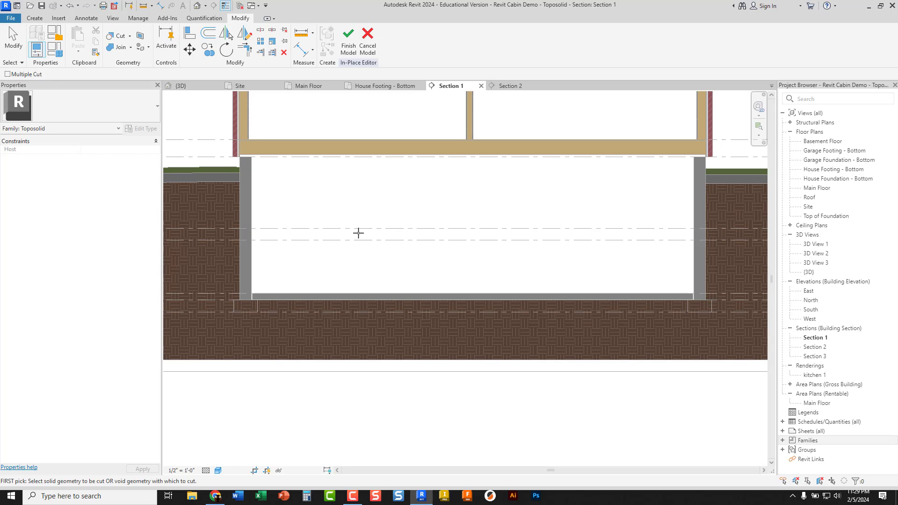
middle_drag(342, 202, 355, 213)
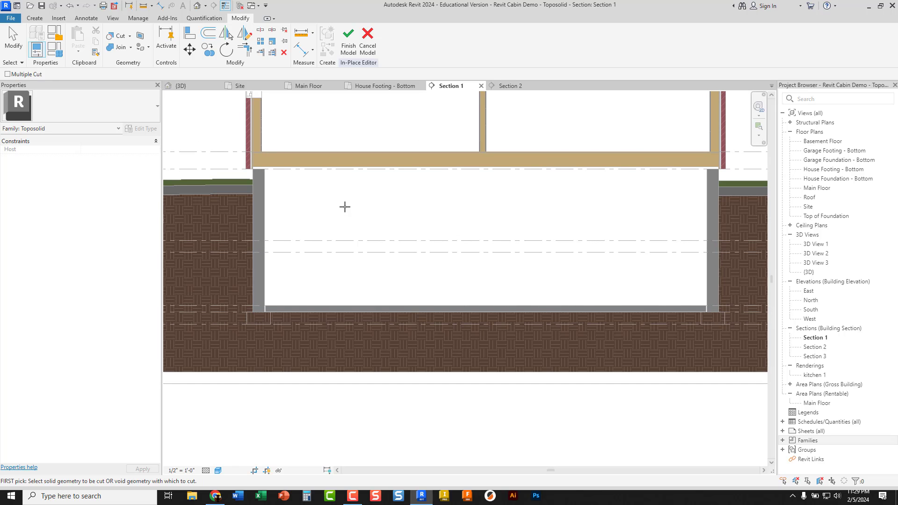
key(ctrl+z)
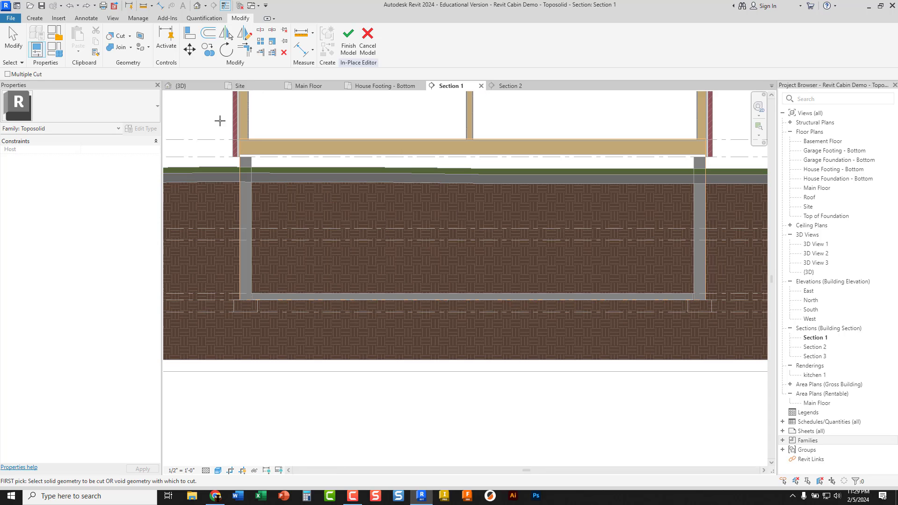
key(Escape)
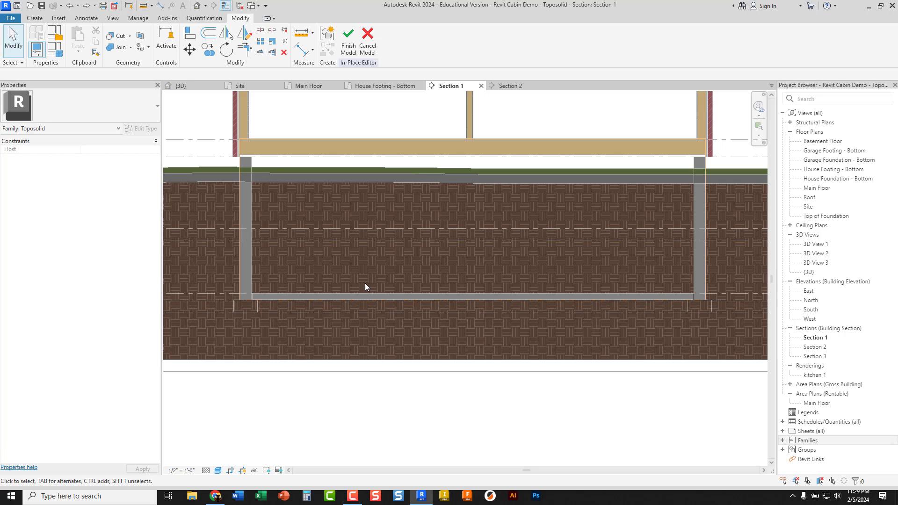
Step: Raise the void's lower face to just below Top of Foundation, and return it to the House Foundation - Bottom level at -8' 0"
click(238, 233)
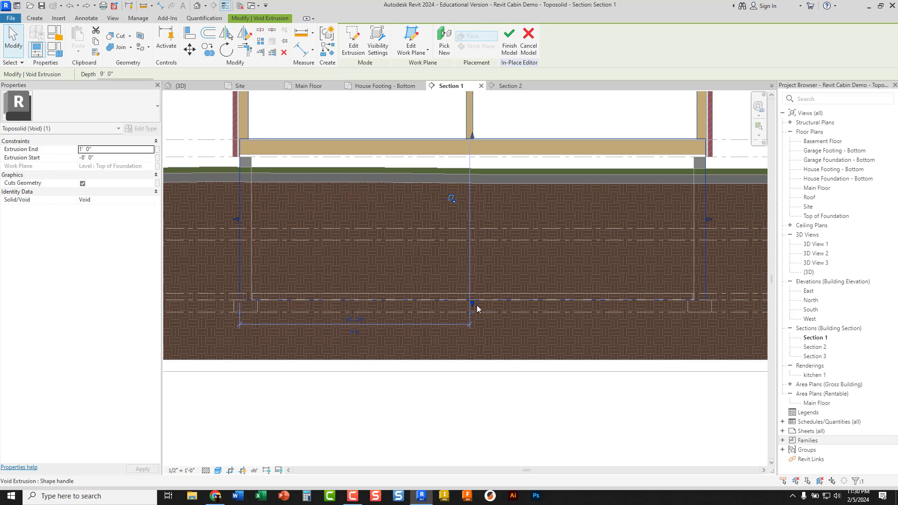
drag(474, 306, 471, 163)
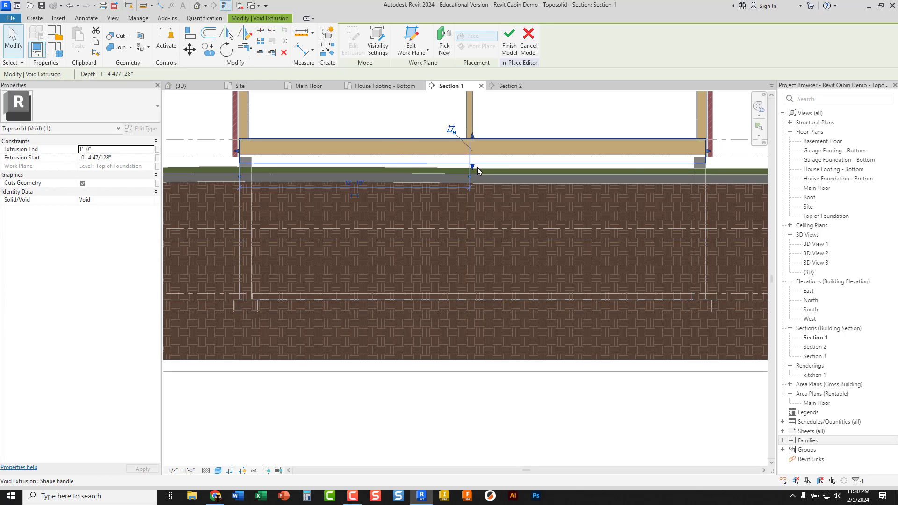
drag(473, 166, 468, 299)
scroll(262, 306, up, 5)
scroll(257, 304, down, 5)
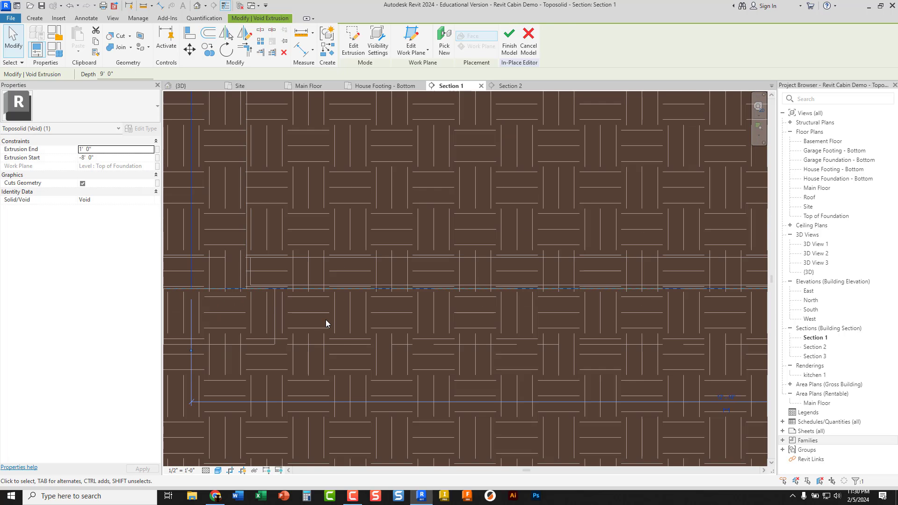
scroll(366, 303, down, 3)
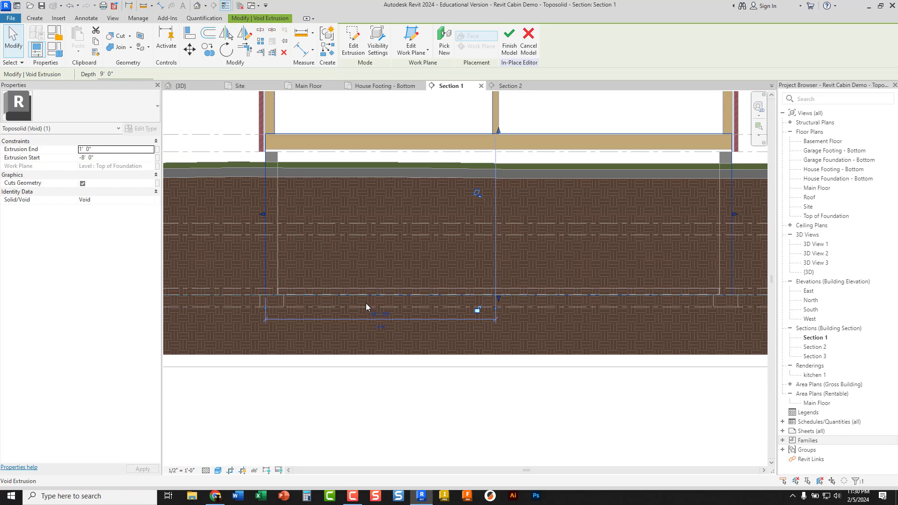
scroll(498, 303, up, 5)
scroll(545, 301, down, 2)
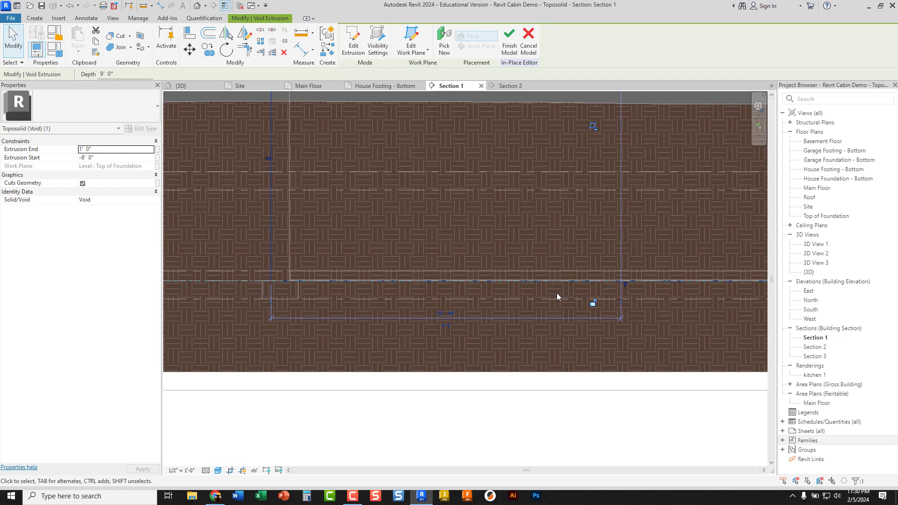
mouse_move(626, 286)
mouse_down()
mouse_move(627, 324)
mouse_move(617, 287)
mouse_up()
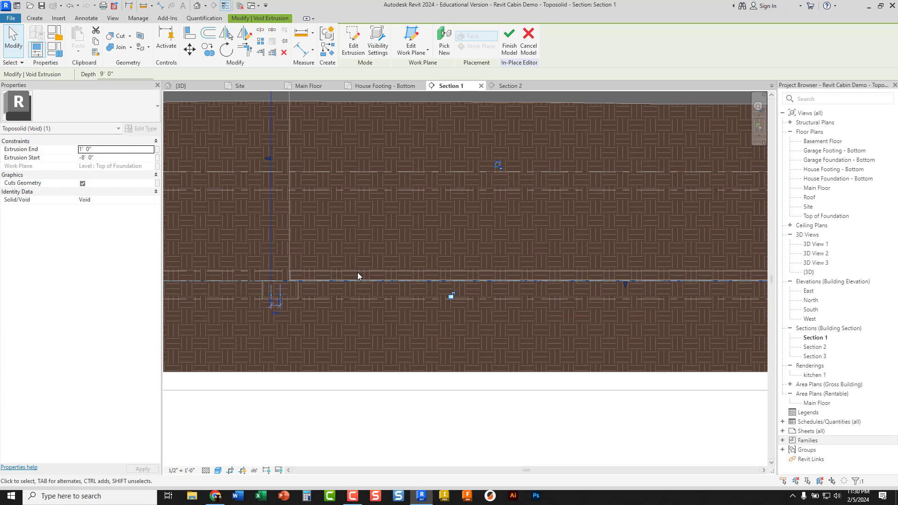
click(442, 235)
Step: Cut the toposolid with the void extrusion, picking the toposolid first and the void's edge second
scroll(439, 238, down, 2)
middle_drag(439, 237, 386, 297)
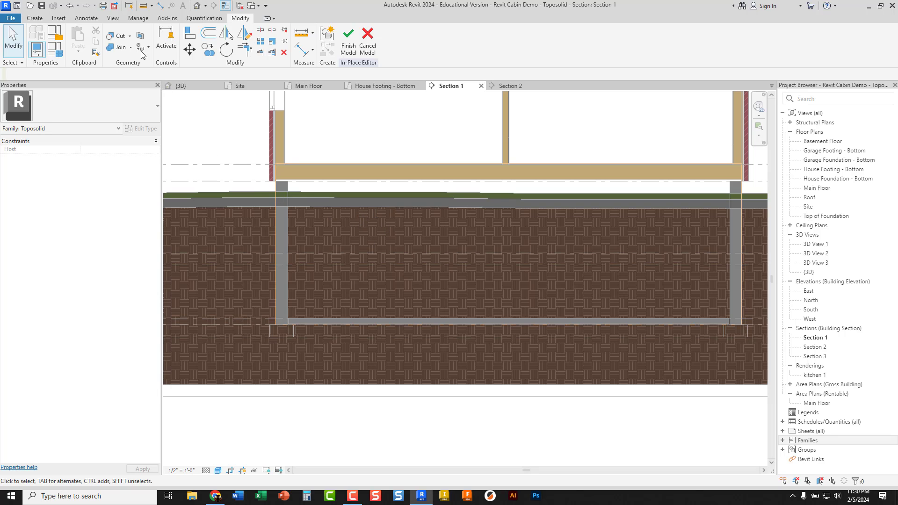
click(119, 41)
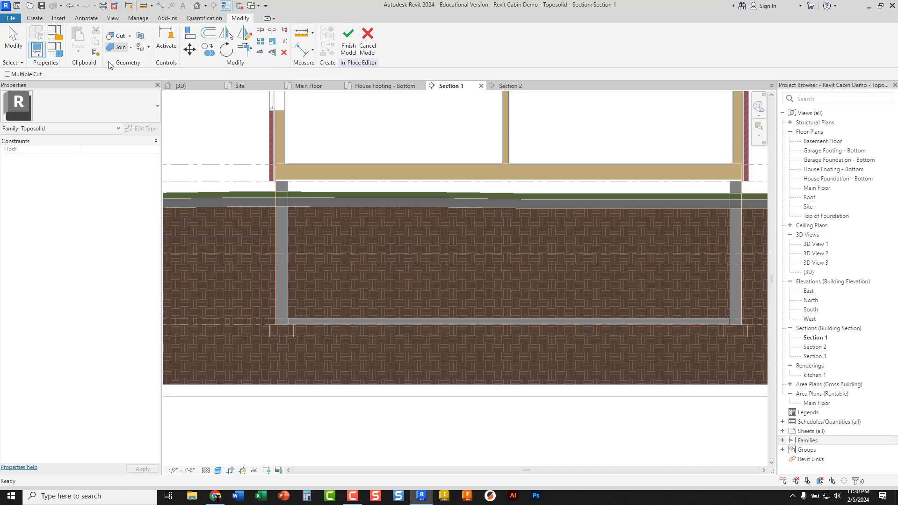
click(211, 192)
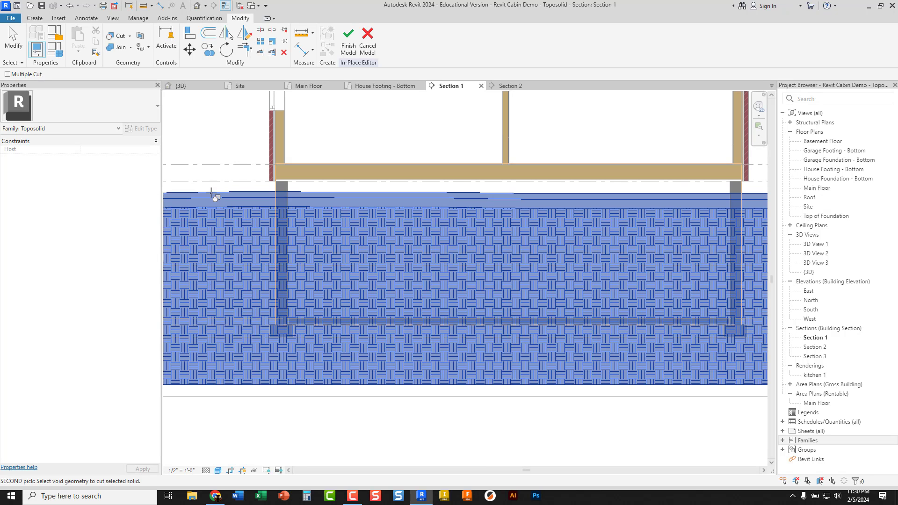
click(275, 227)
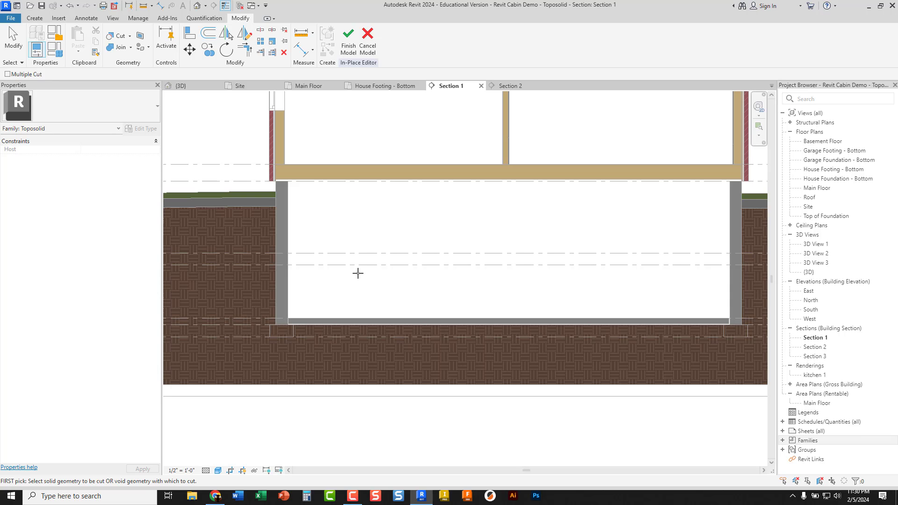
Step: Examine the void cut along the foundation walls, basement slab and footings in Section 2
click(504, 86)
scroll(346, 388, up, 7)
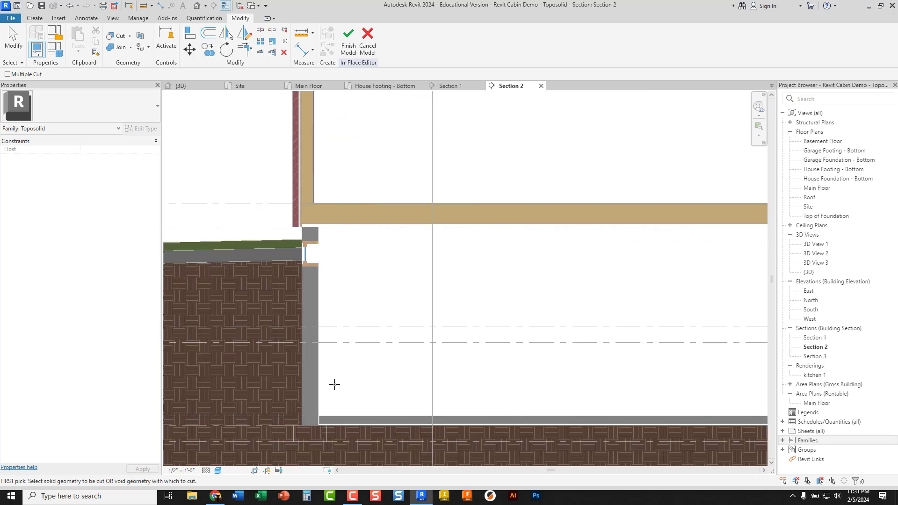
scroll(305, 317, down, 3)
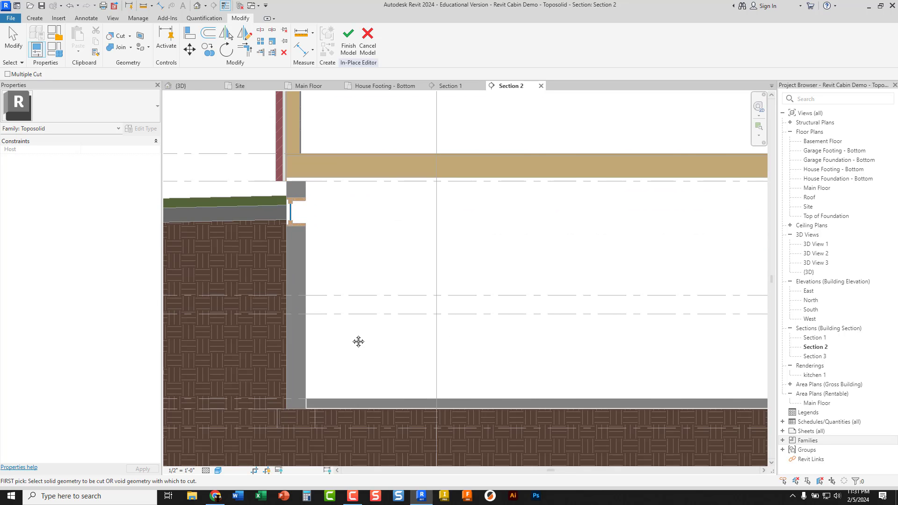
middle_drag(359, 342, 277, 260)
scroll(277, 263, down, 2)
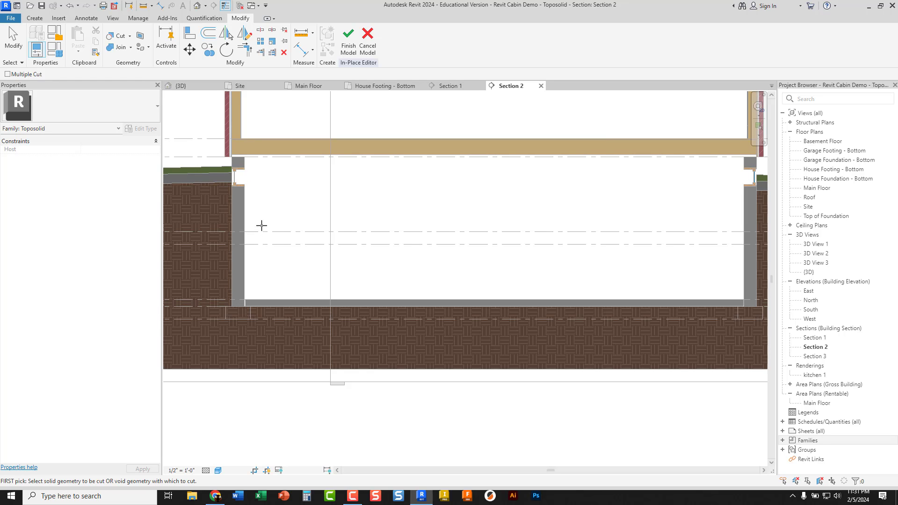
middle_drag(278, 259, 303, 215)
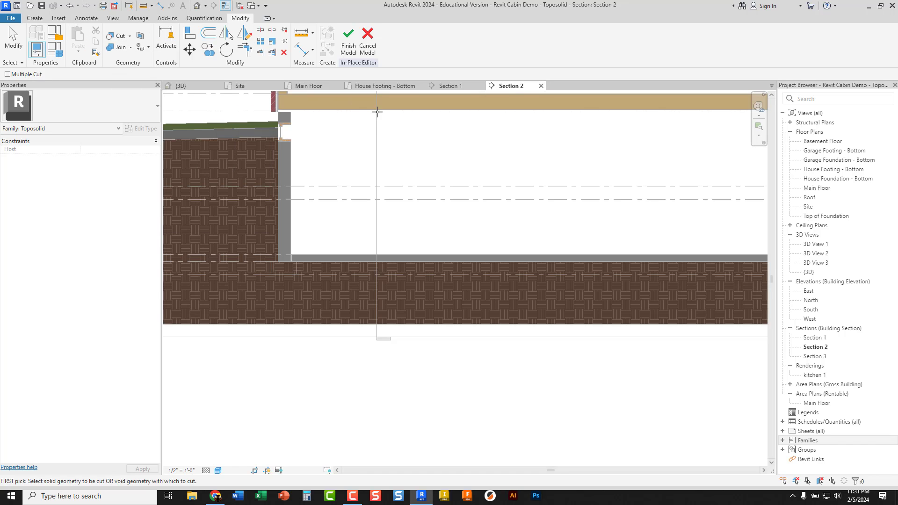
Step: Finish the in-place void model and return to Section 1 at the left foundation wall and footing
click(349, 42)
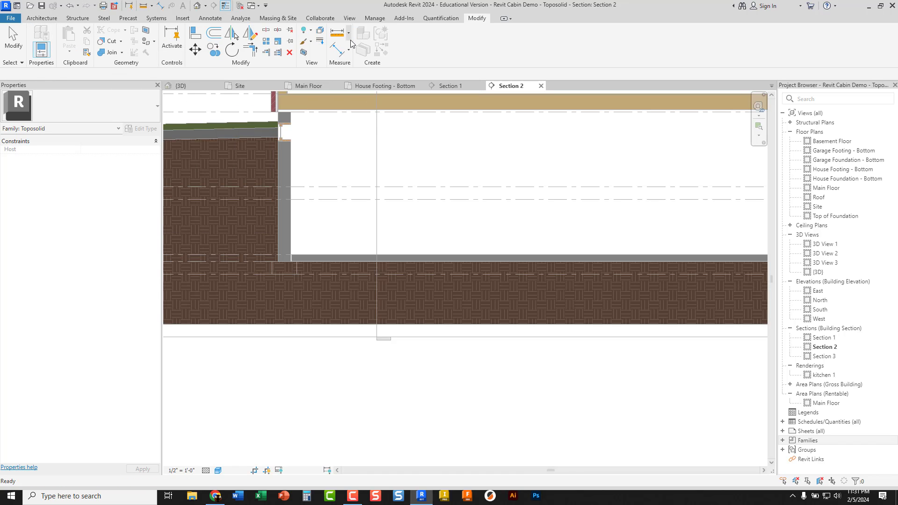
scroll(339, 184, down, 2)
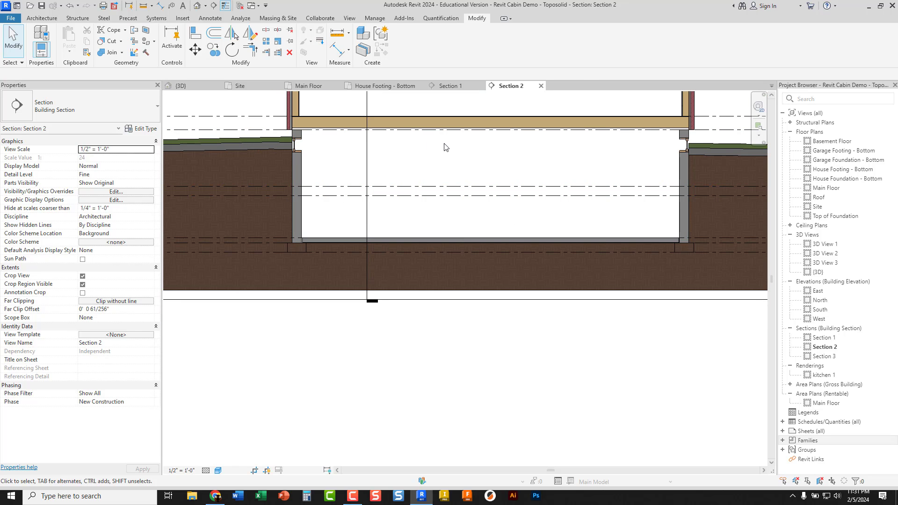
click(450, 86)
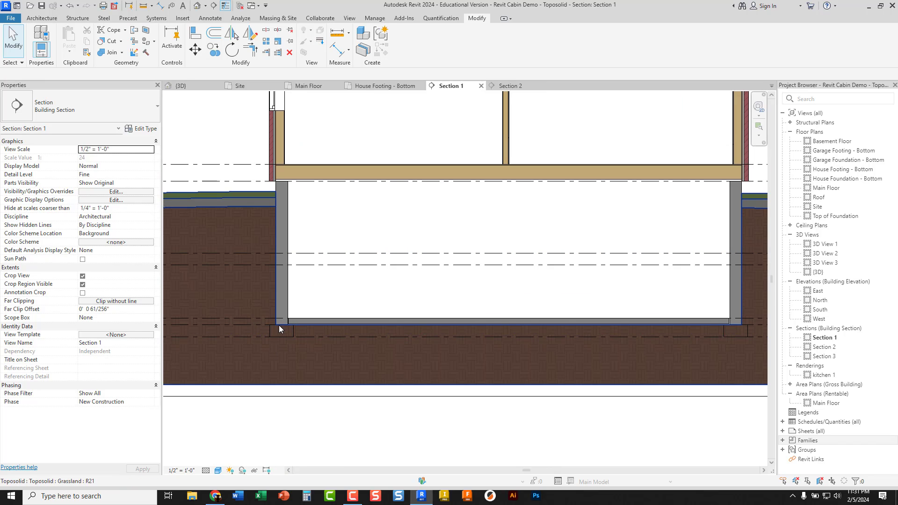
middle_drag(409, 287, 475, 236)
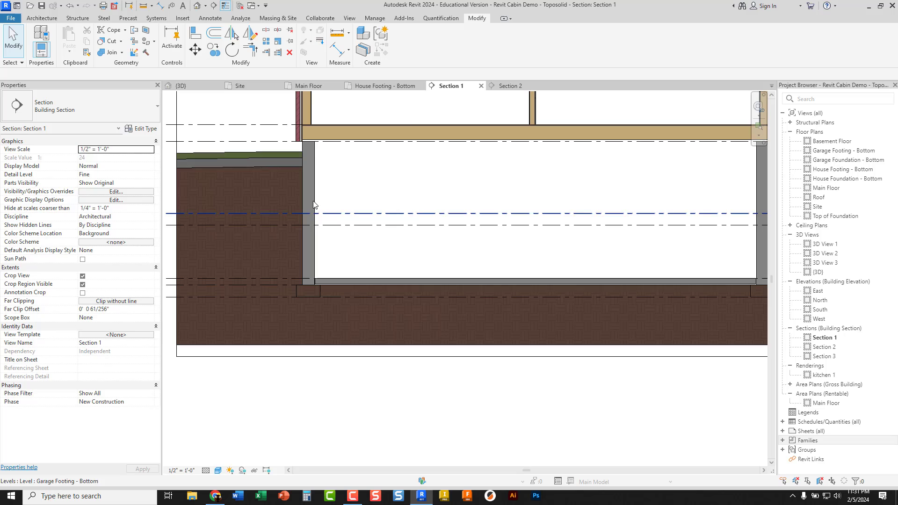
Step: Try a geometry cut between the left wall footing and the toposolid, picking the footing first, and cancel it
click(111, 42)
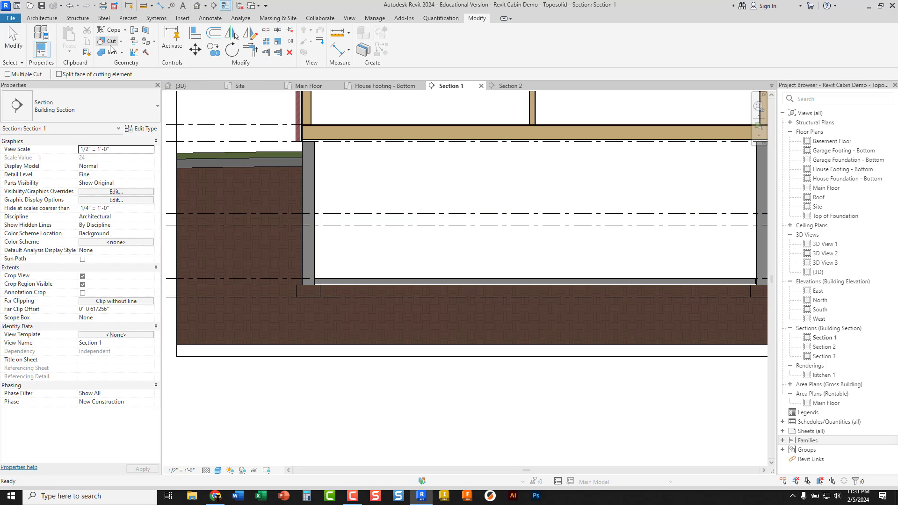
click(299, 292)
click(257, 155)
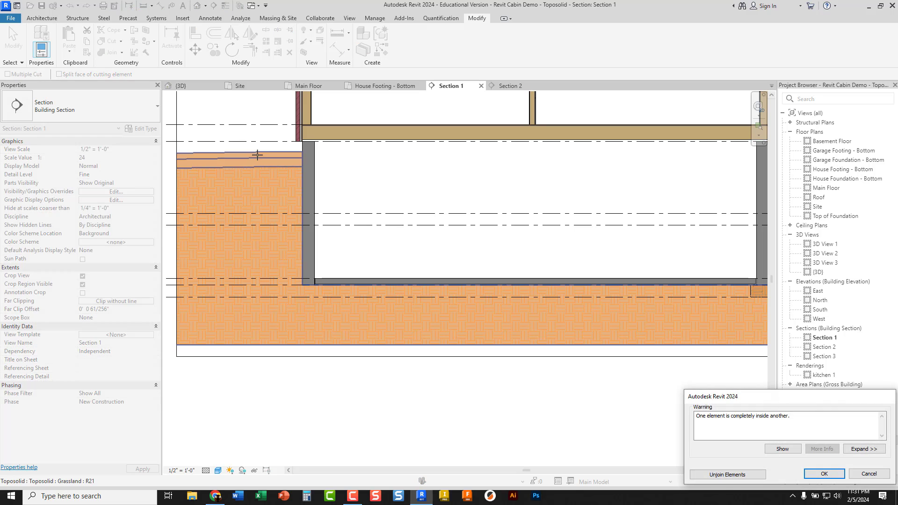
click(869, 474)
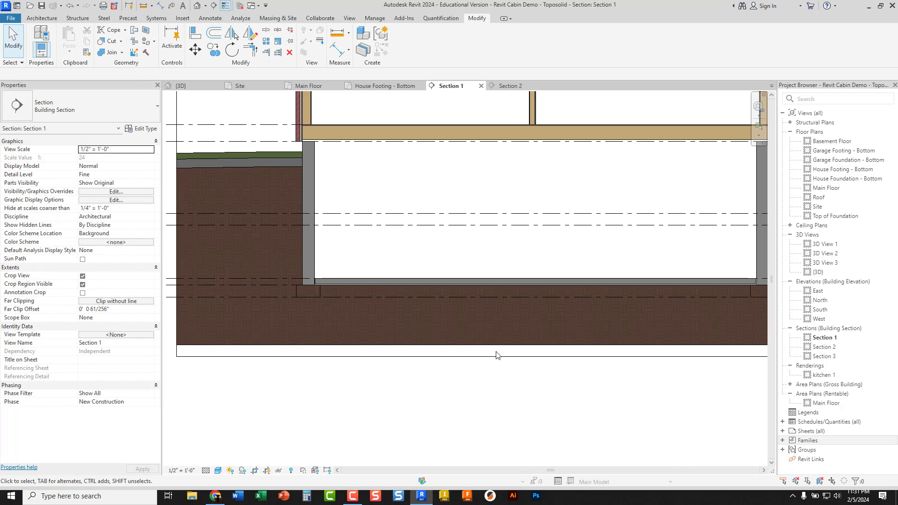
Step: Cut the left bearing footing out of the toposolid, picking the toposolid first and the footing second
click(111, 45)
click(238, 158)
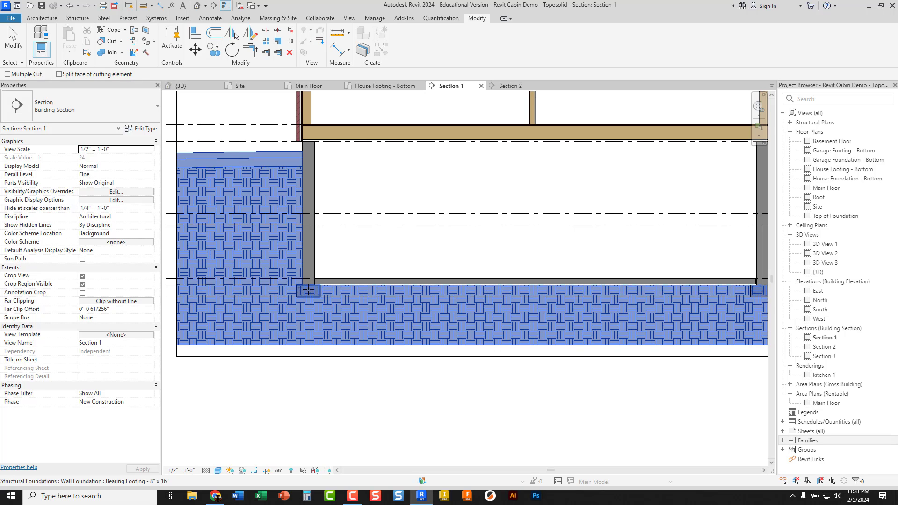
click(309, 293)
Step: Cut the bearing footing under the right foundation wall out of the toposolid in Section 1
middle_drag(450, 310, 346, 314)
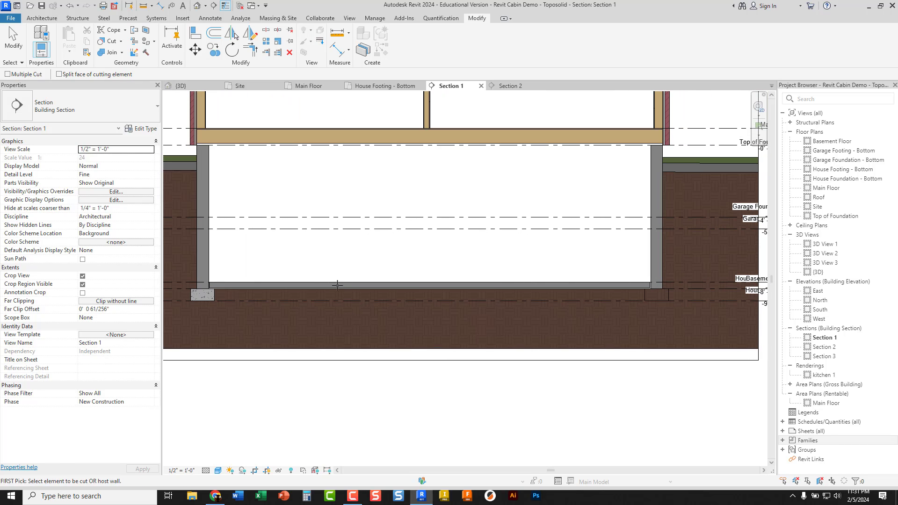
click(701, 161)
click(657, 295)
click(697, 163)
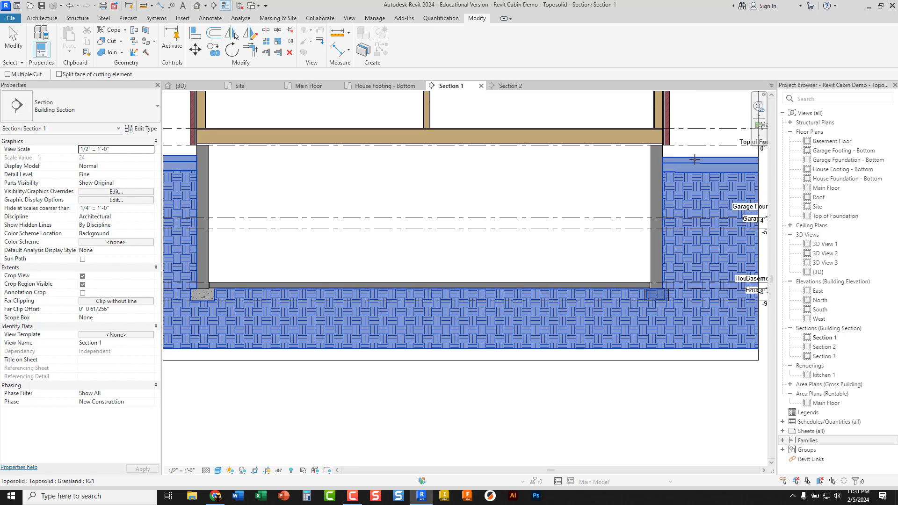
click(664, 294)
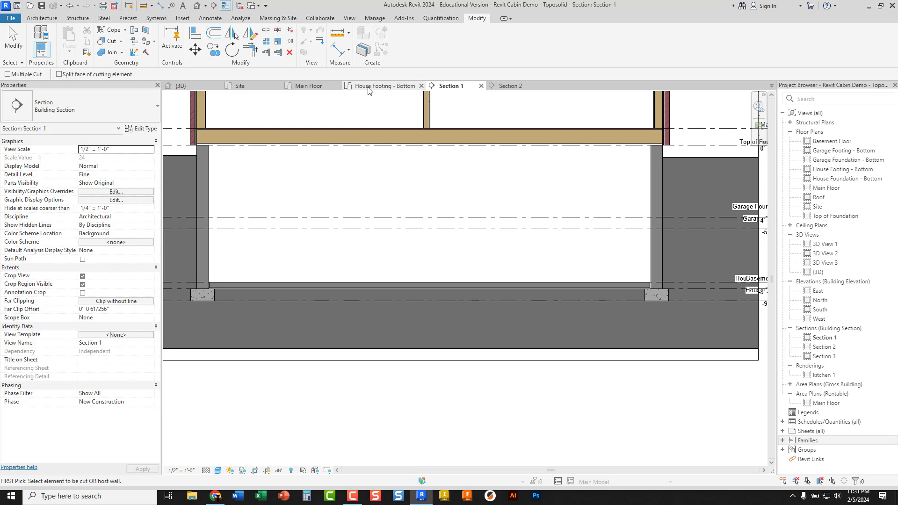
Step: Cut the bearing footings under both foundation walls out of the toposolid in Section 2
click(510, 86)
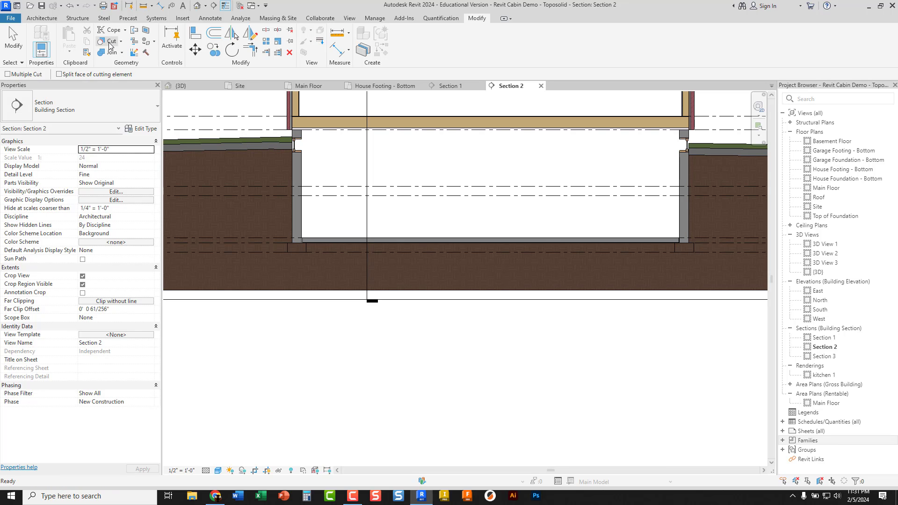
click(211, 143)
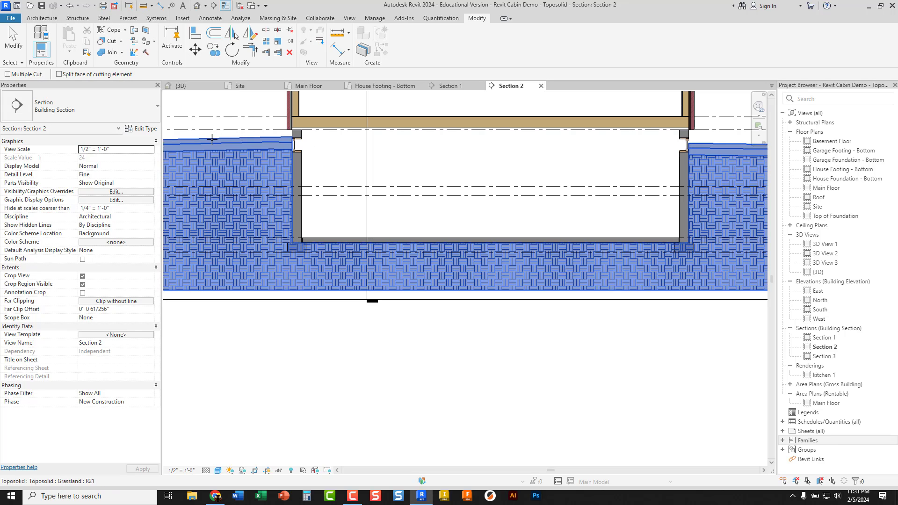
click(292, 247)
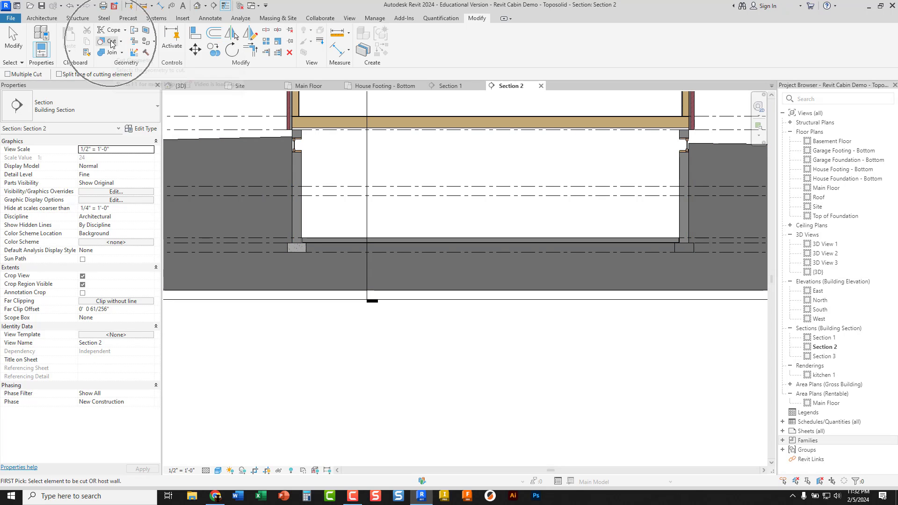
click(637, 239)
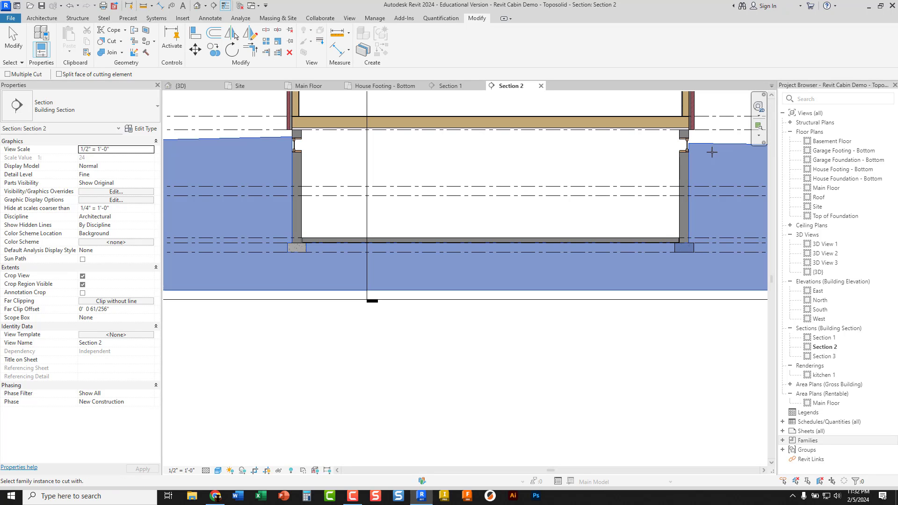
click(691, 246)
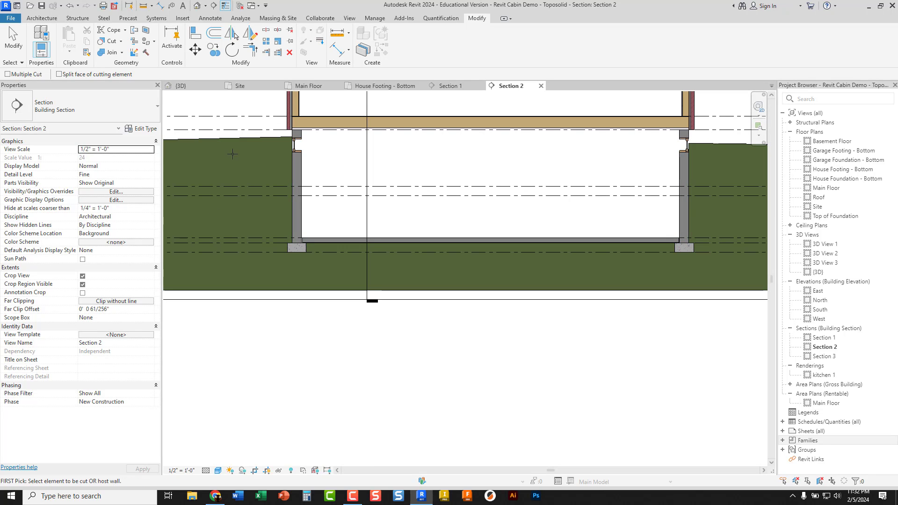
click(13, 40)
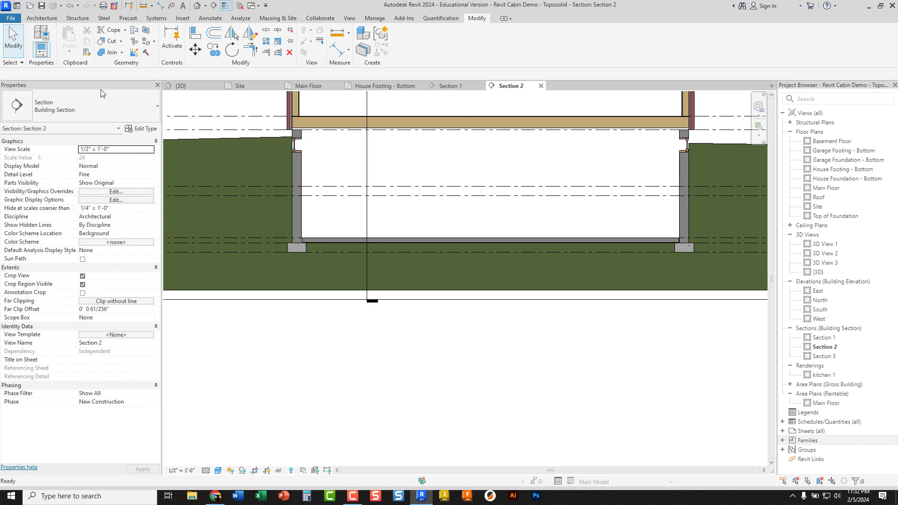
Step: Examine how the toposolid is displayed around the foundation in Section 2 and Section 1, and at its outer corner in the 3D view
scroll(265, 149, up, 1)
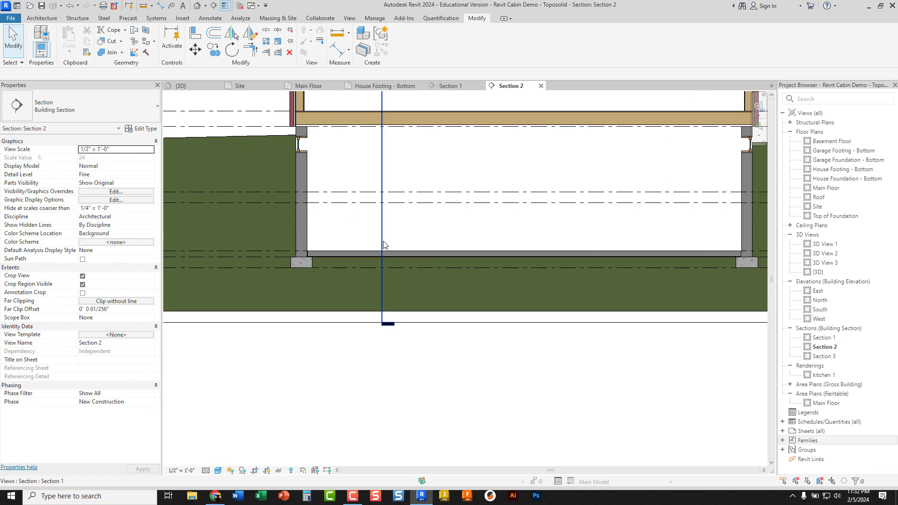
scroll(439, 256, down, 3)
middle_drag(447, 261, 372, 261)
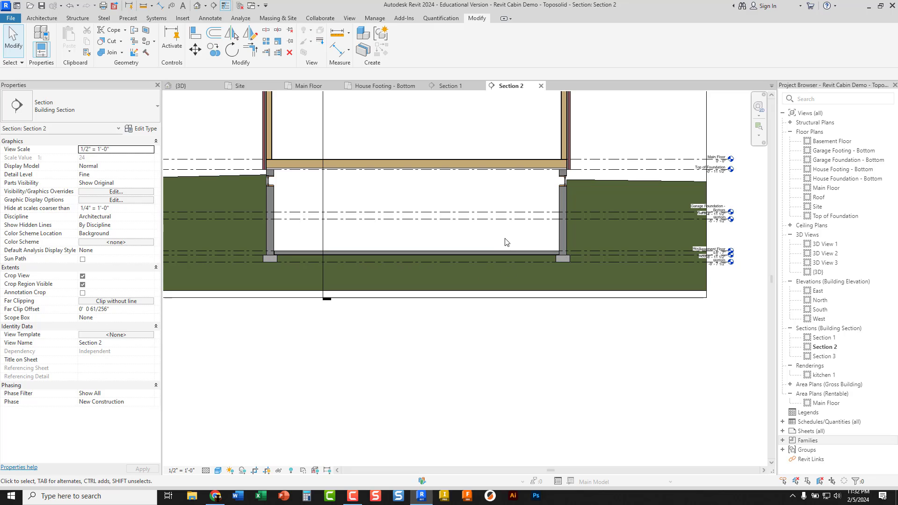
scroll(619, 239, up, 4)
scroll(512, 221, down, 4)
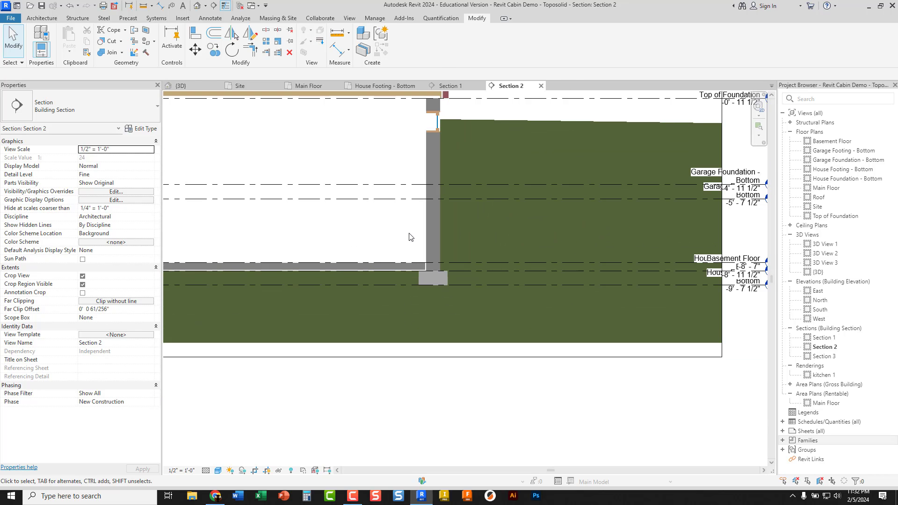
click(450, 85)
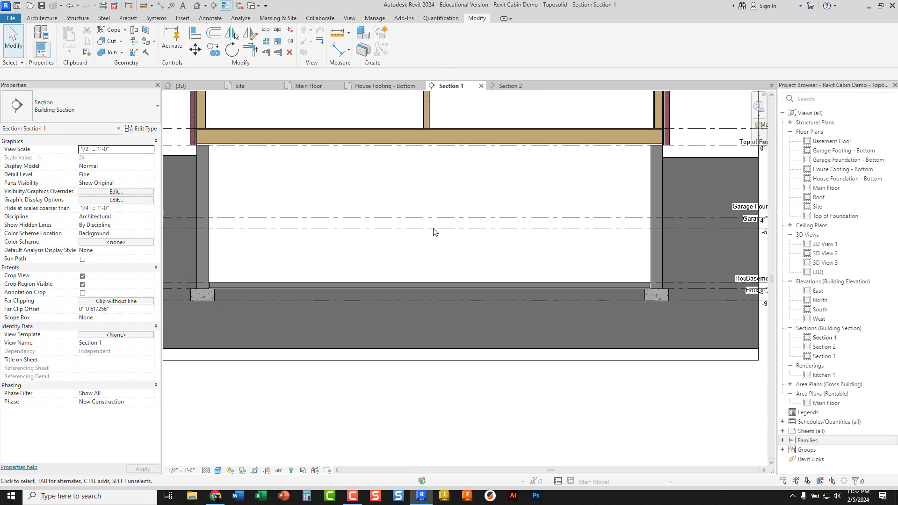
scroll(427, 246, up, 3)
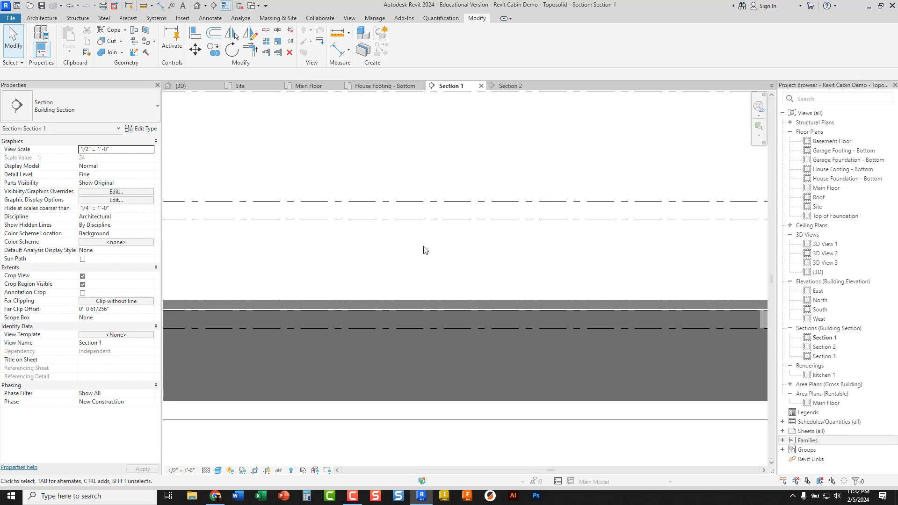
scroll(426, 248, down, 4)
scroll(309, 187, up, 4)
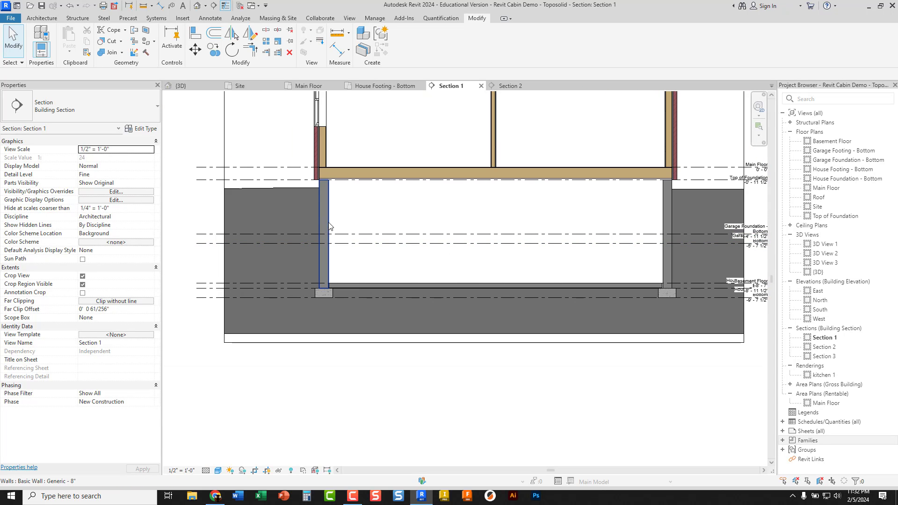
scroll(302, 175, up, 2)
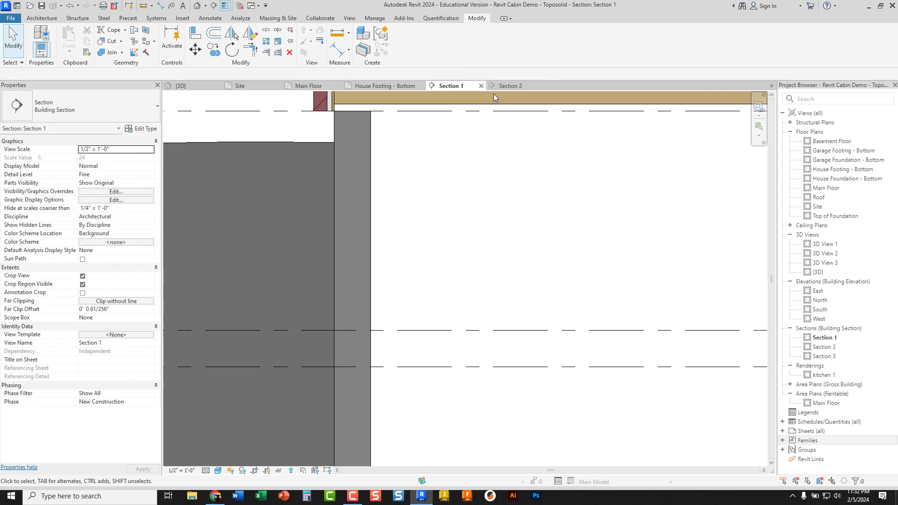
click(505, 86)
scroll(452, 189, down, 3)
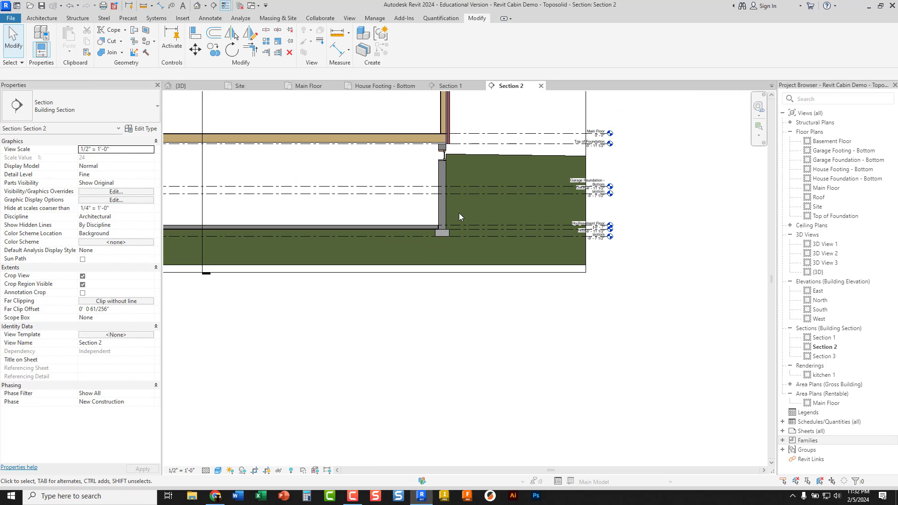
scroll(280, 169, up, 2)
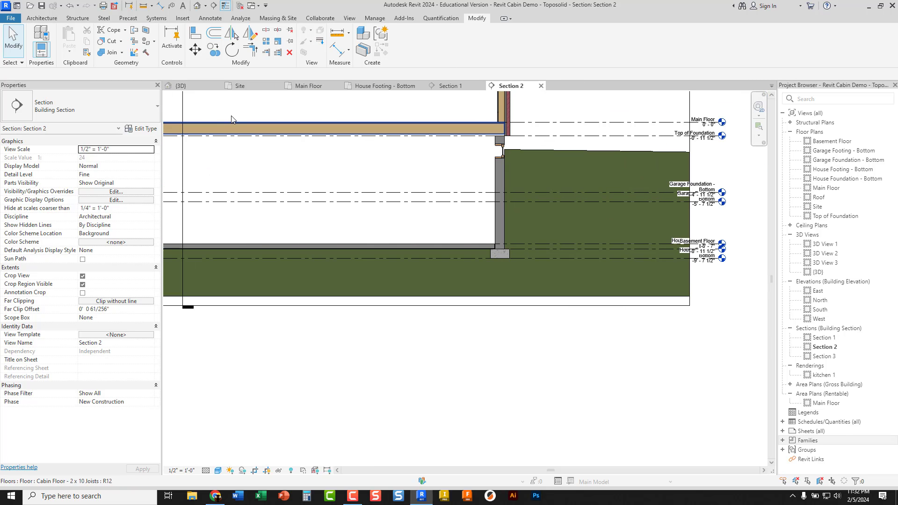
click(181, 86)
scroll(333, 204, down, 4)
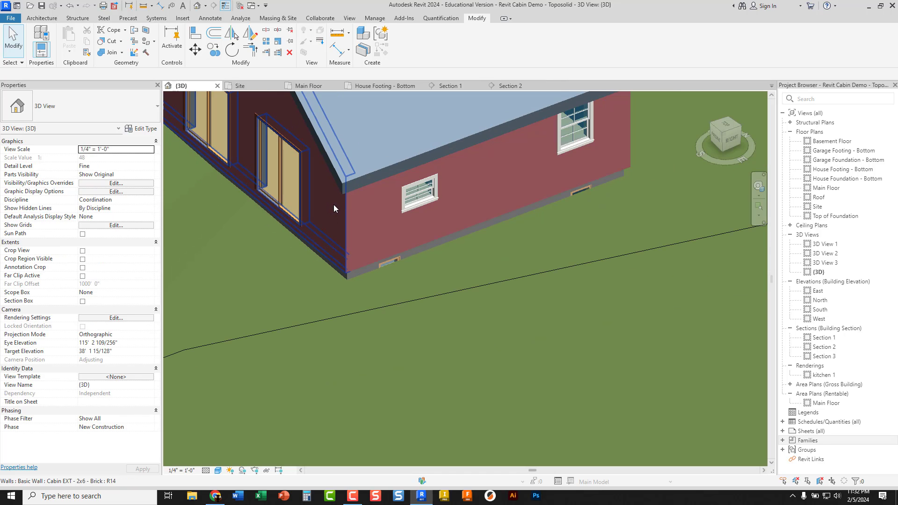
scroll(344, 213, down, 2)
scroll(421, 398, up, 8)
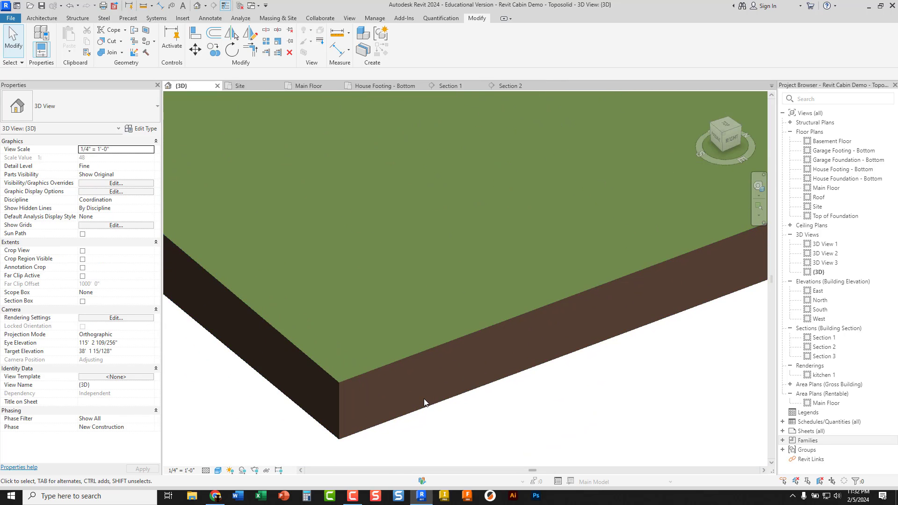
scroll(420, 394, down, 2)
Step: Inspect the toposolid's extent around the basement walls and footings in Section 1 by selecting and deselecting it
click(448, 85)
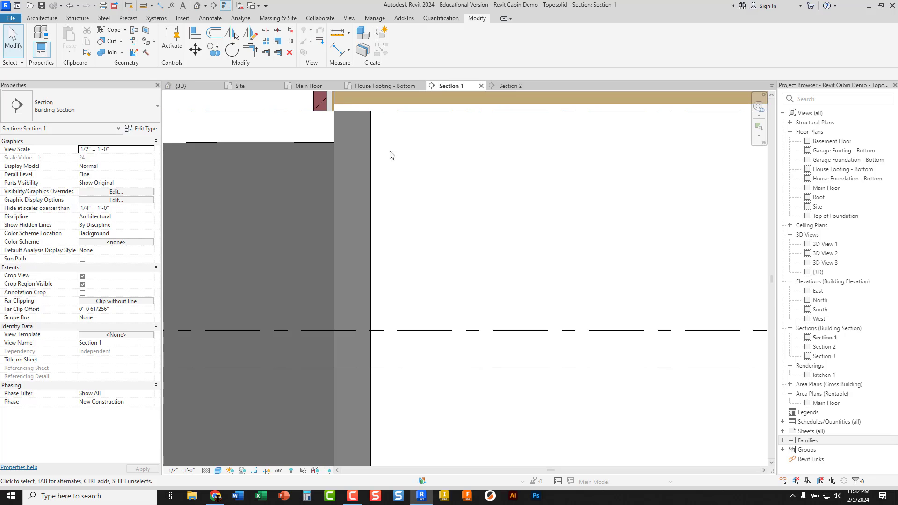
scroll(274, 188, down, 2)
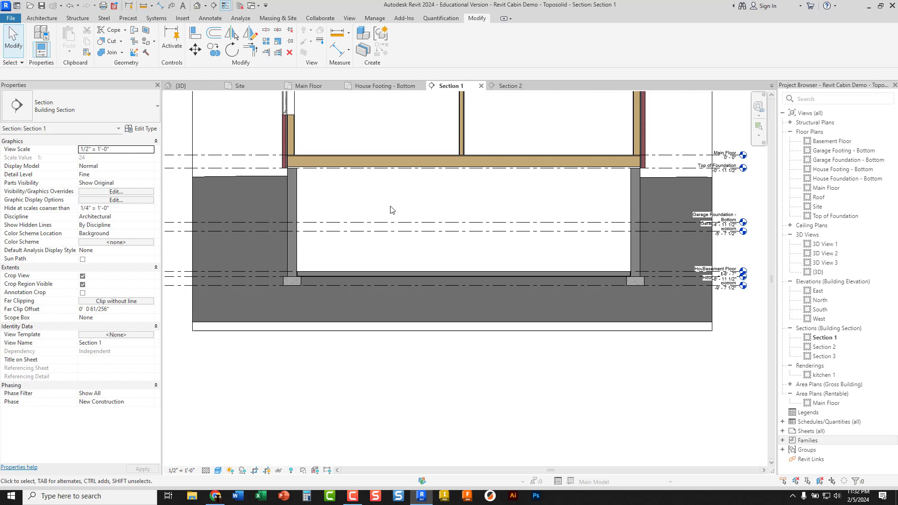
scroll(274, 208, up, 5)
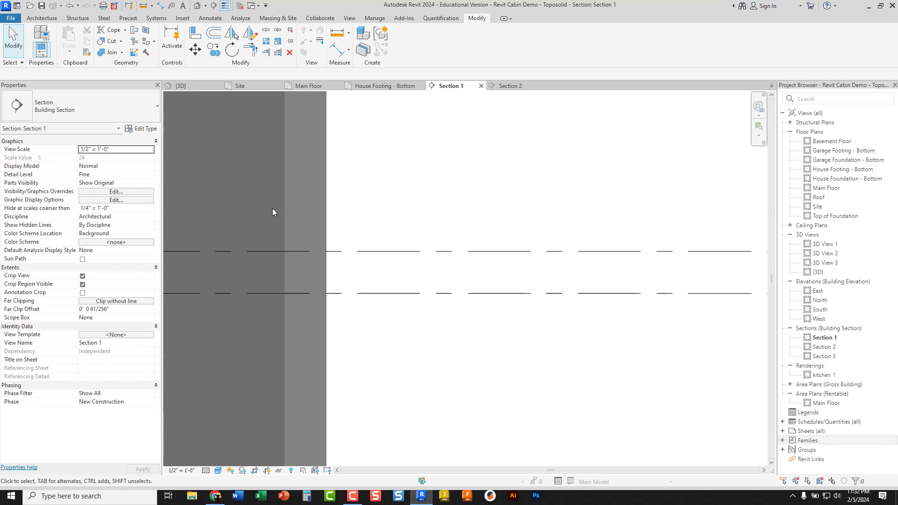
scroll(261, 155, down, 2)
scroll(260, 156, down, 3)
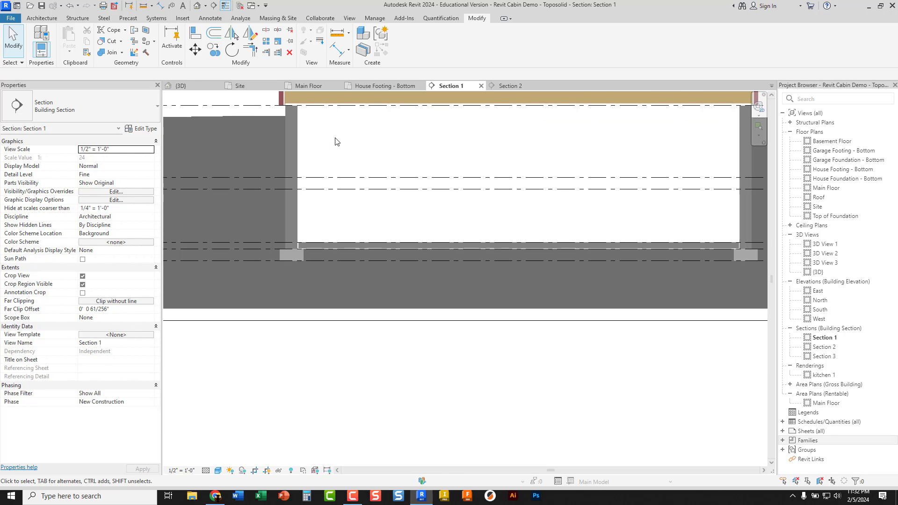
click(291, 165)
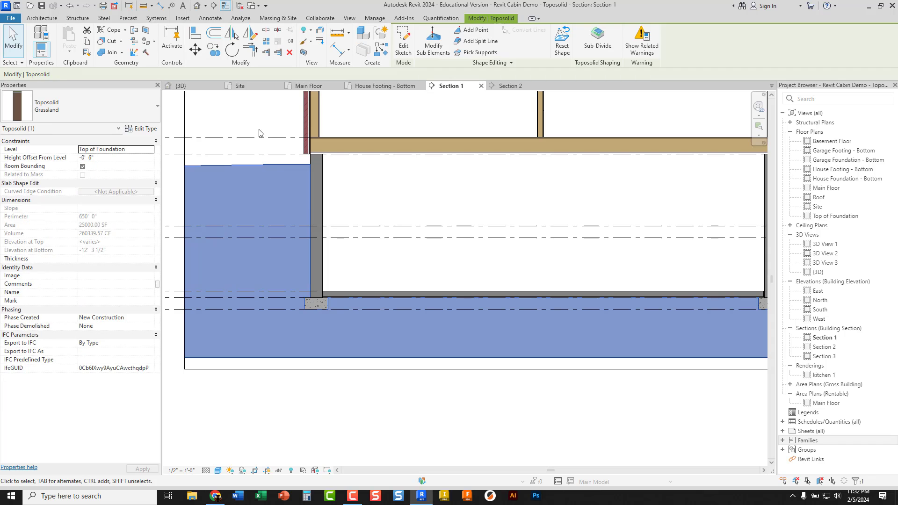
click(259, 126)
click(263, 165)
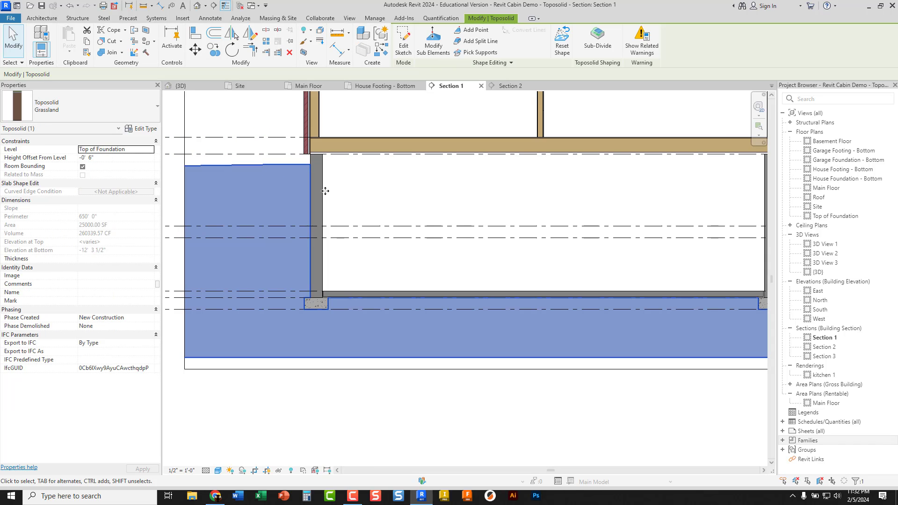
click(376, 206)
scroll(377, 205, down, 2)
middle_drag(398, 207, 355, 226)
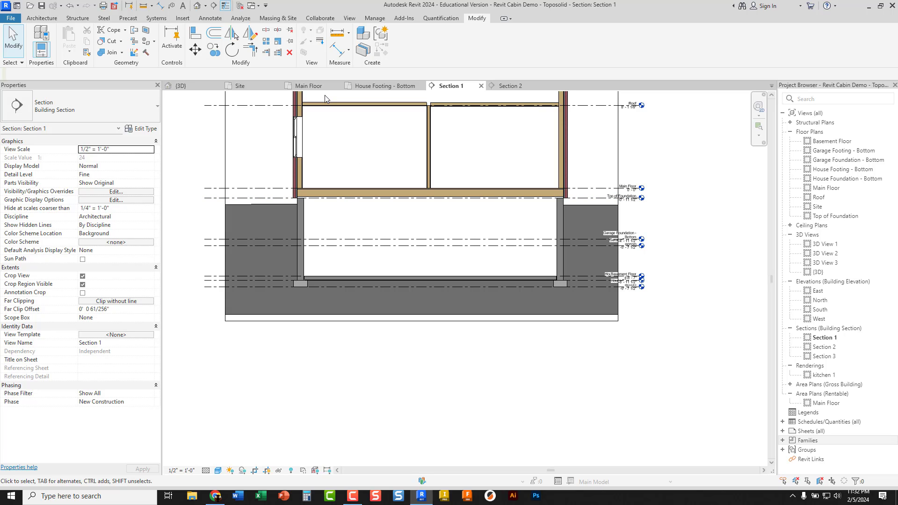
Step: From the 3D view near the small basement window, create an in-place model in the Toposolid category named "Toposolid - window wells"
click(189, 89)
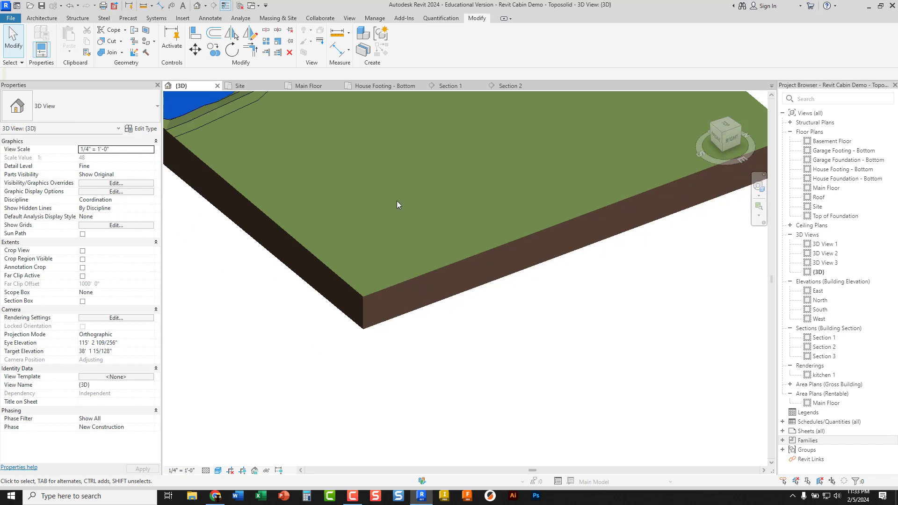
scroll(397, 205, down, 5)
scroll(370, 225, up, 8)
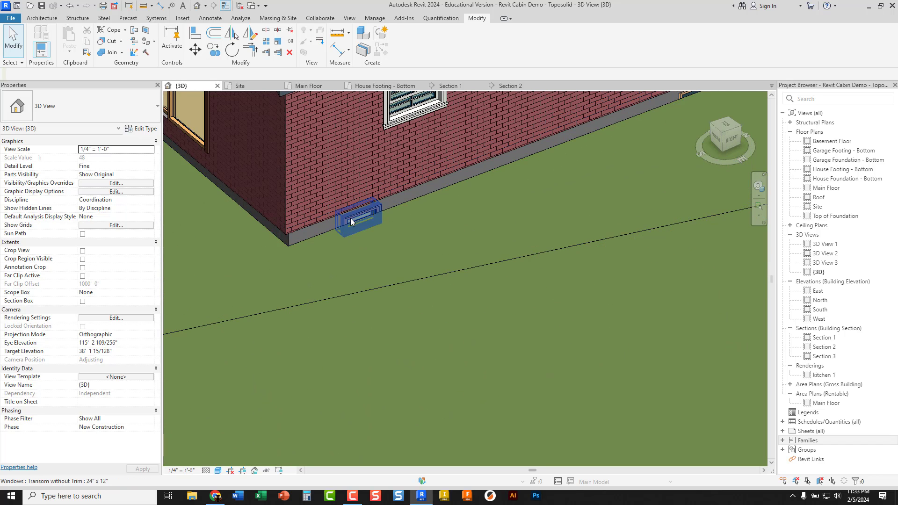
click(43, 18)
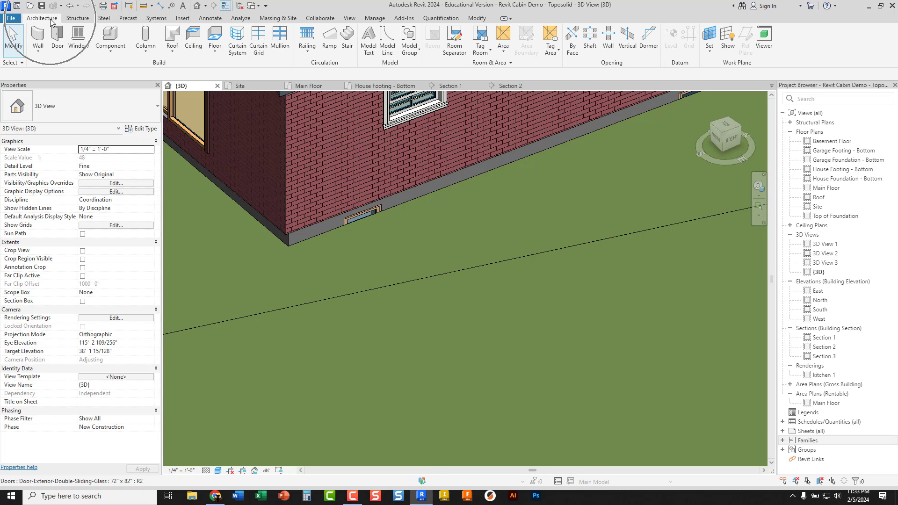
click(111, 52)
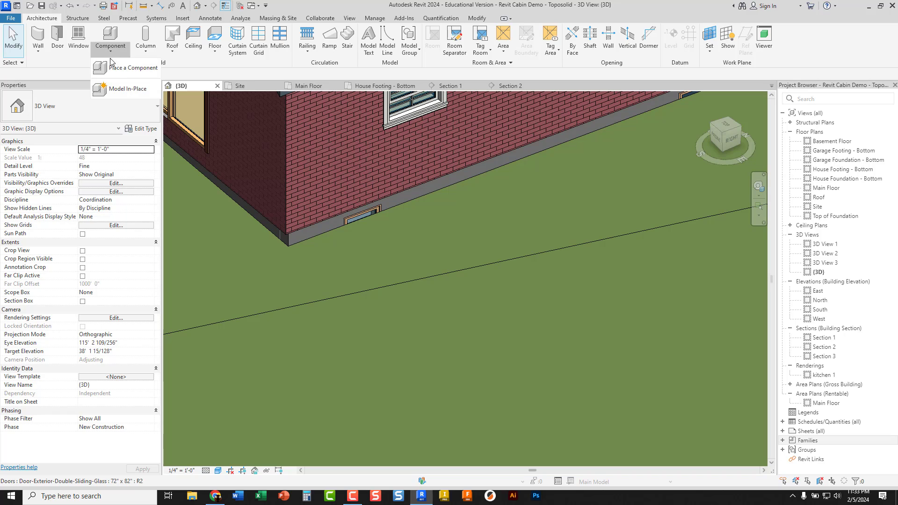
click(127, 90)
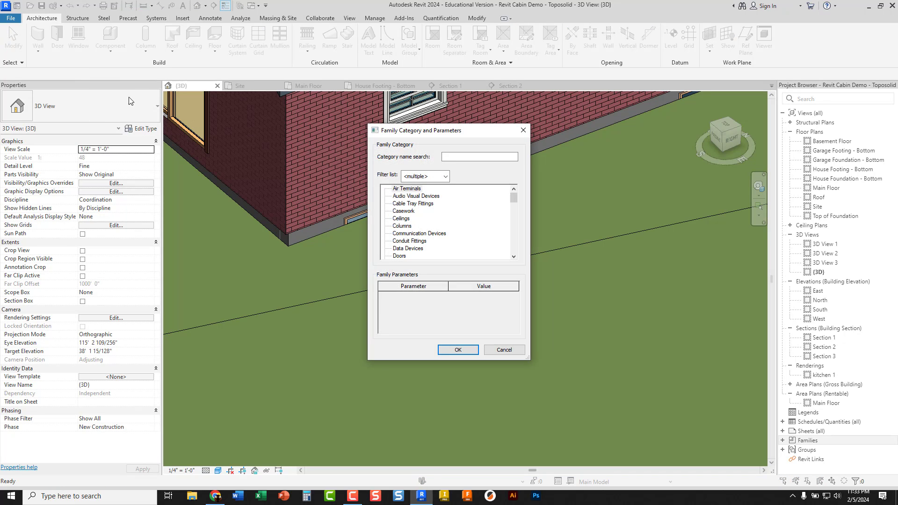
scroll(431, 224, down, 8)
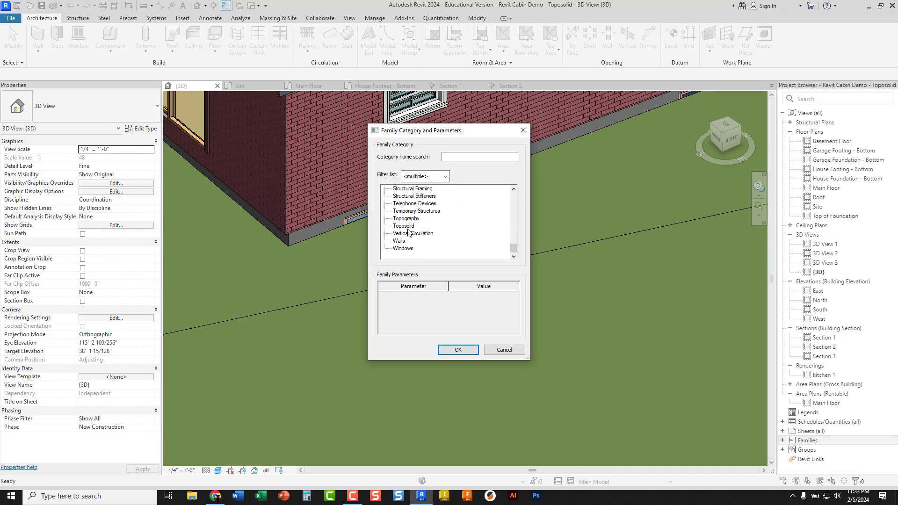
click(405, 226)
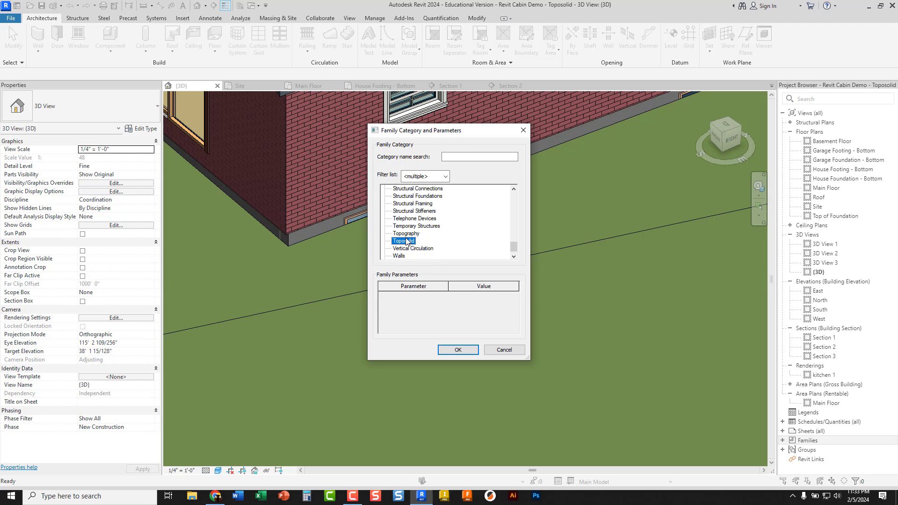
click(458, 350)
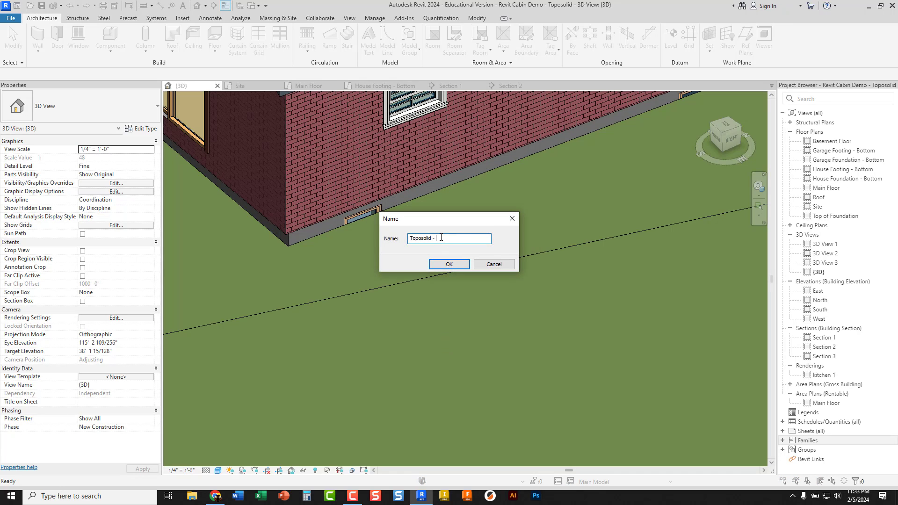
text(window wells)
click(449, 265)
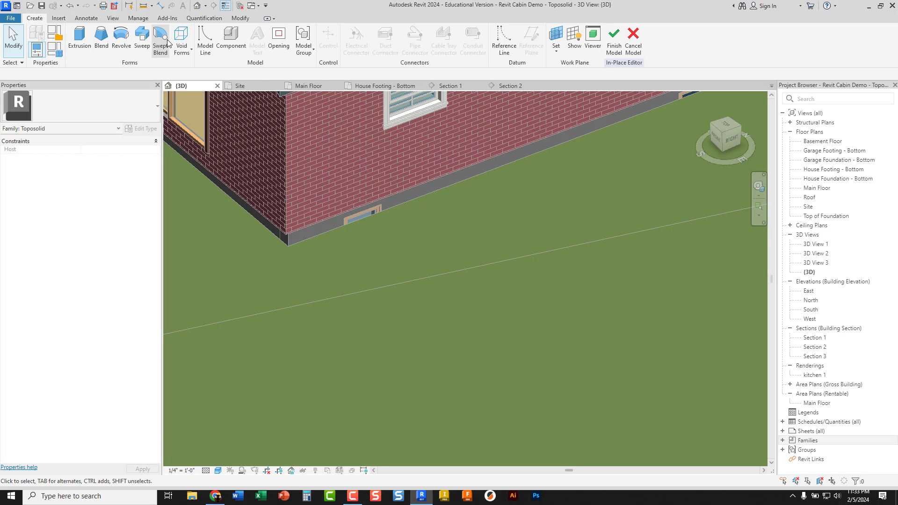
Step: Start a void extrusion in the House Footing - Bottom plan and sketch a rectangle about 1'-10" by 4'-4" outside the upper-left basement window
click(188, 51)
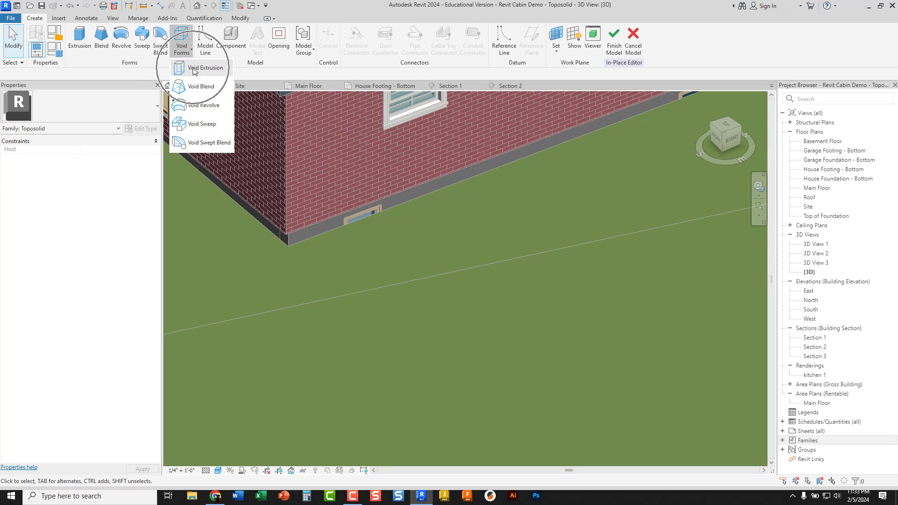
click(194, 69)
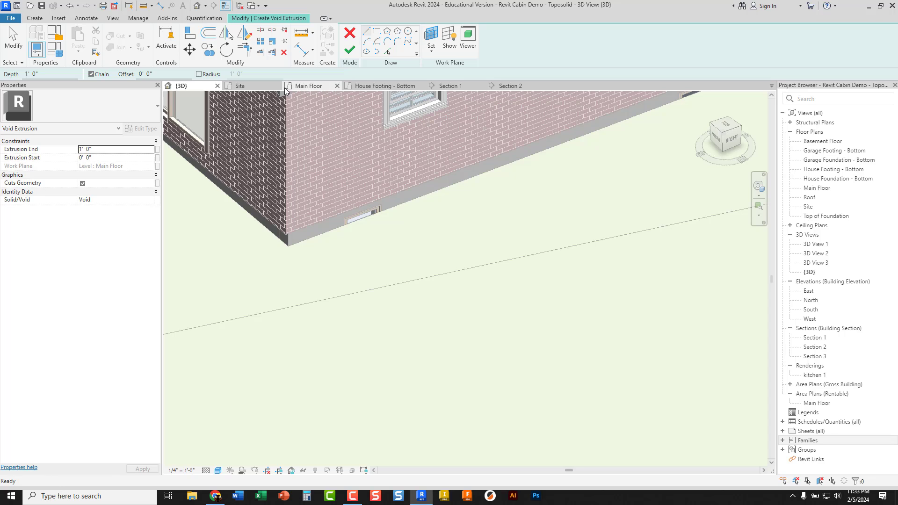
click(378, 87)
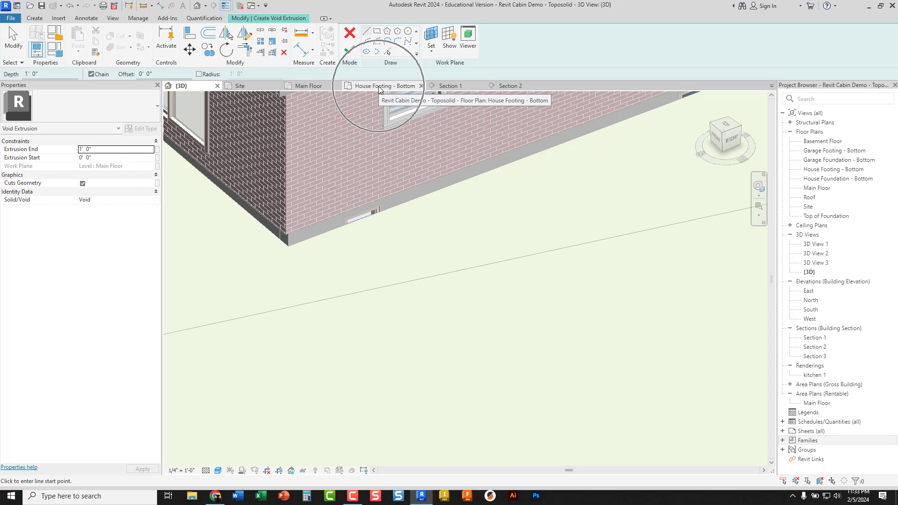
scroll(363, 248, up, 3)
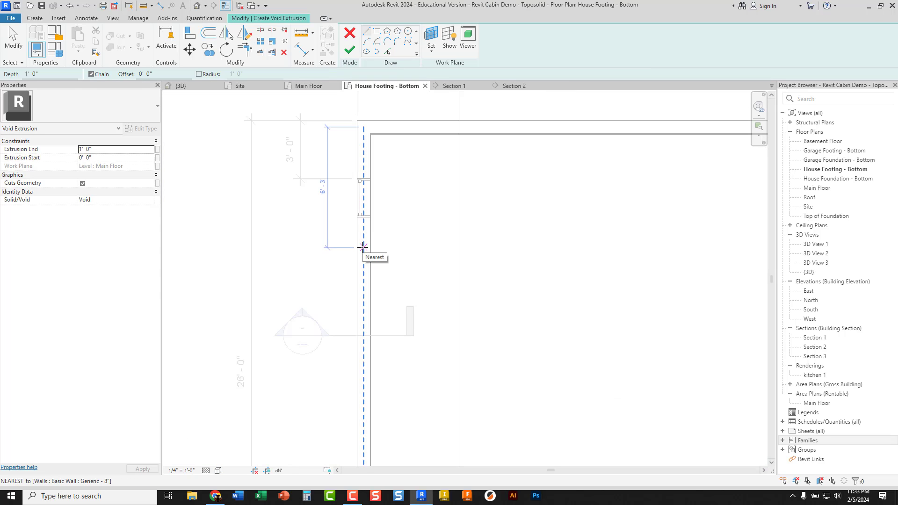
click(377, 30)
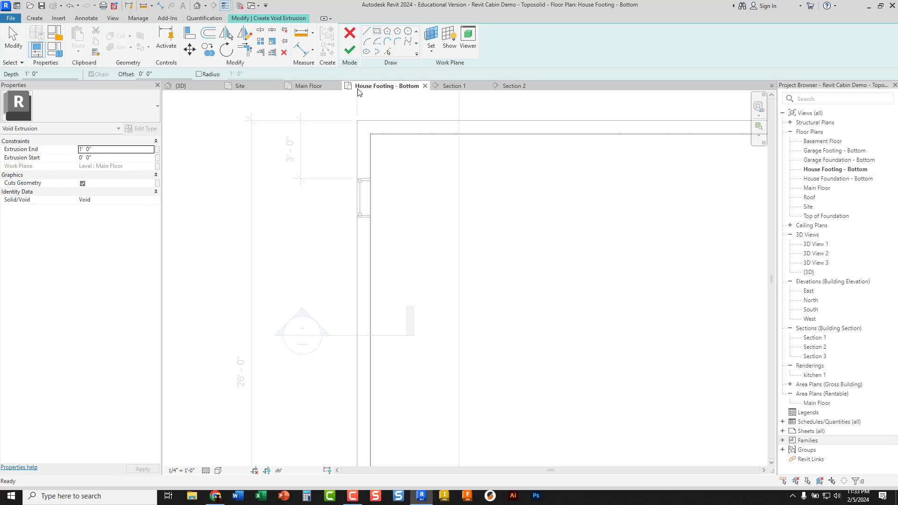
click(356, 153)
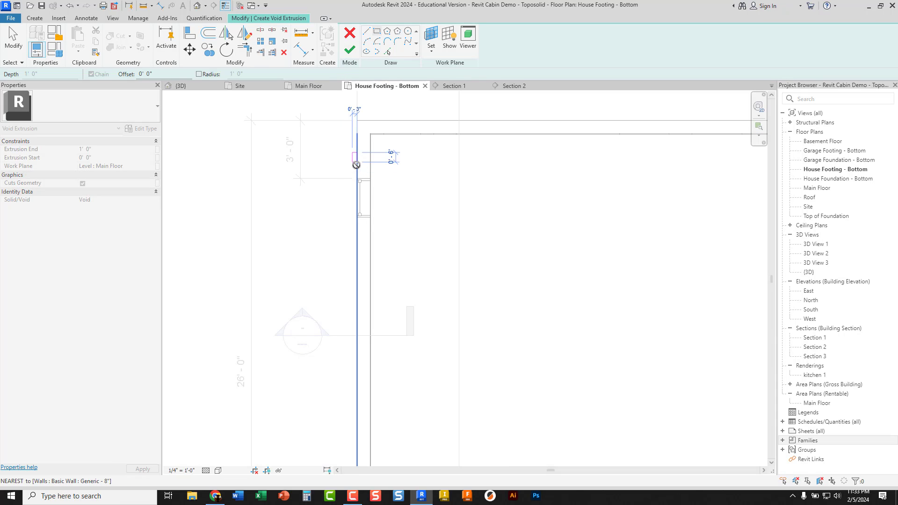
click(324, 239)
Step: Sketch a second void rectangle about 1'-10" by 5'-2" against the wall outside the lower-left basement window
scroll(327, 246, down, 2)
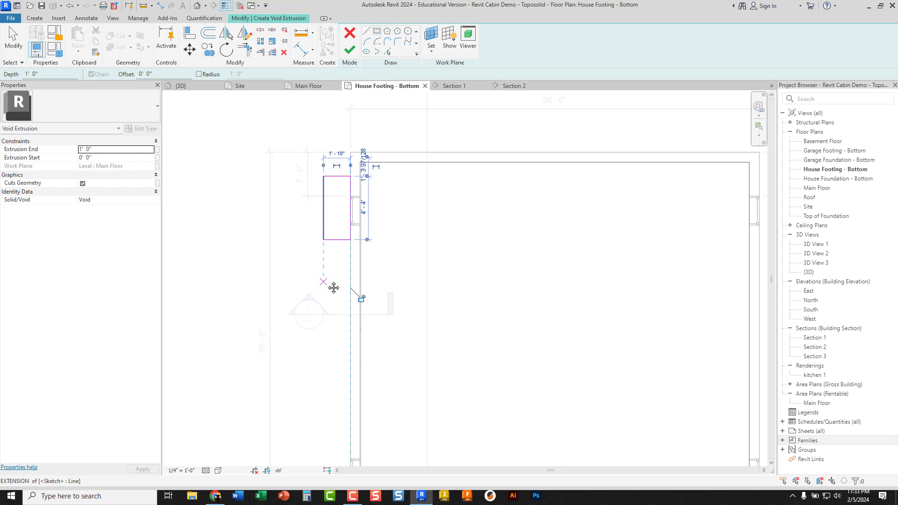
middle_drag(333, 287, 323, 186)
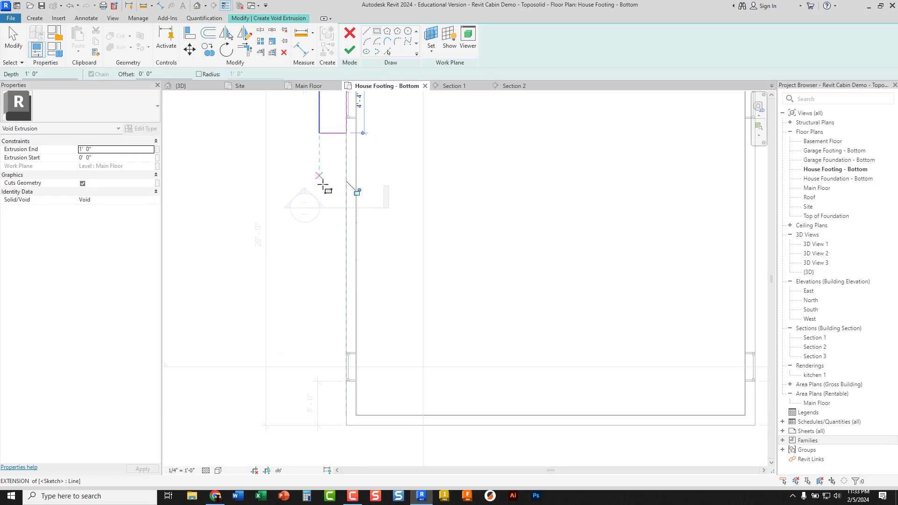
click(346, 331)
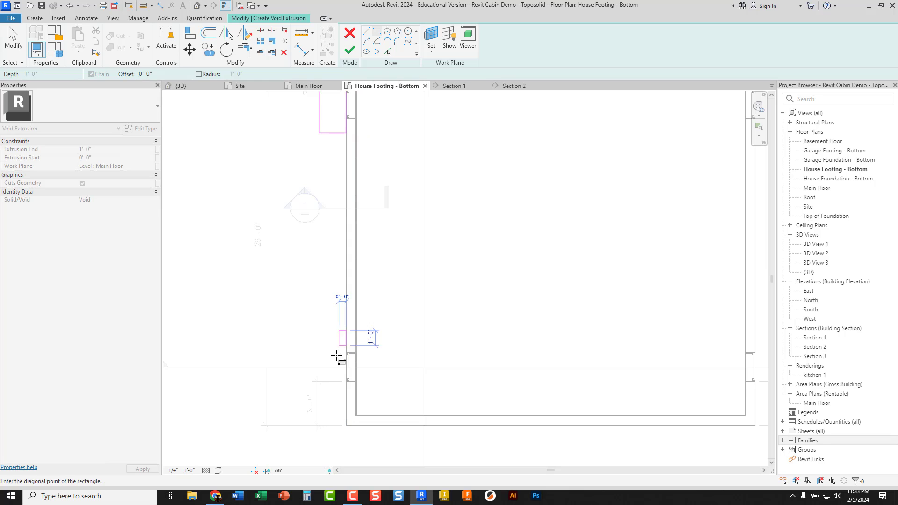
click(319, 407)
Step: Sketch a third void rectangle about 5'-0" long against the wall outside the upper-right basement window
scroll(374, 337, down, 3)
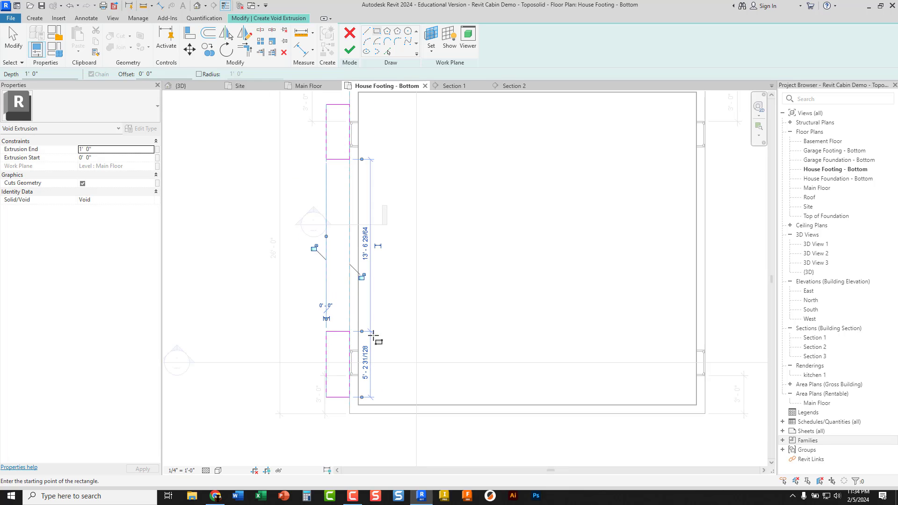
middle_drag(590, 239, 434, 253)
scroll(543, 187, up, 3)
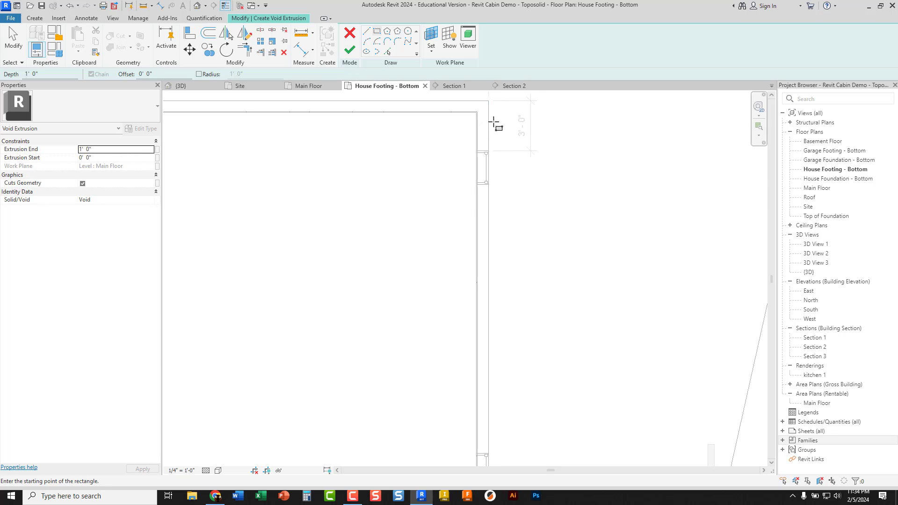
click(489, 125)
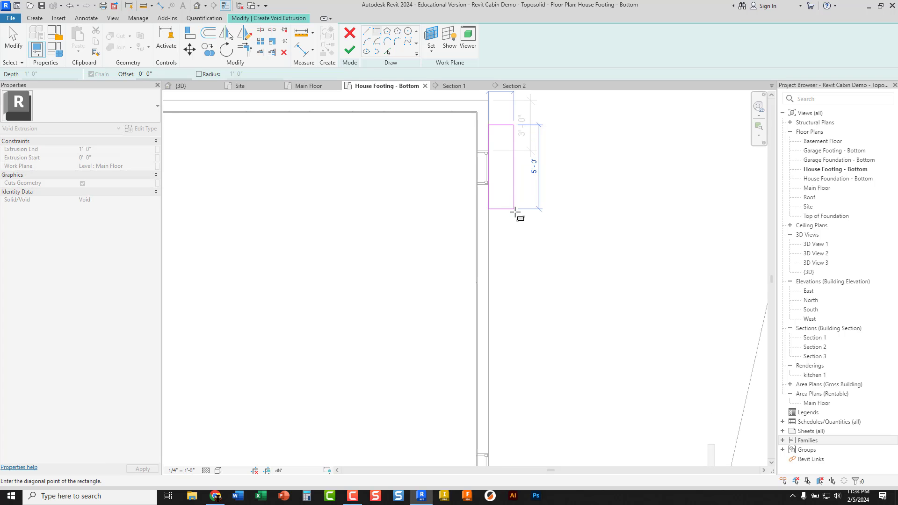
click(515, 212)
Step: Sketch a fourth void rectangle against the wall outside the lower-right basement window and finish the rectangle command
middle_drag(502, 327, 506, 164)
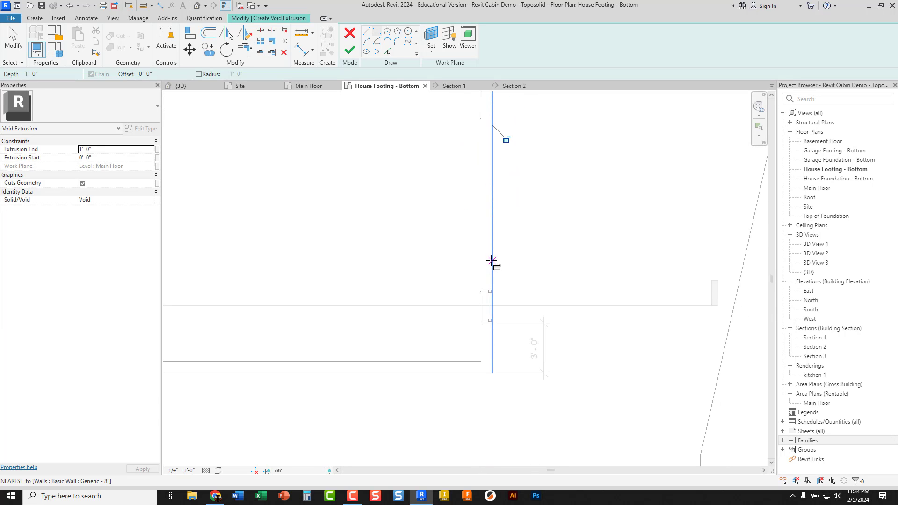
click(491, 260)
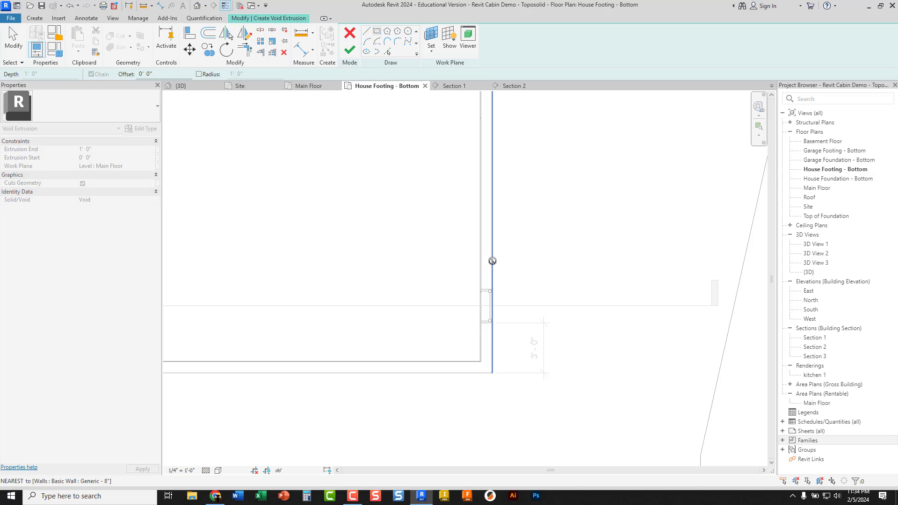
click(534, 353)
key(Escape)
key(Escape)
scroll(431, 179, down, 2)
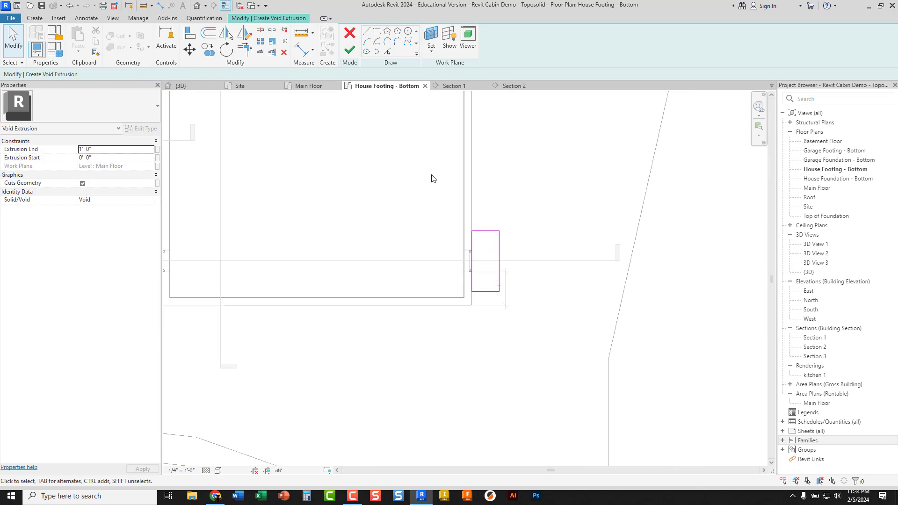
Step: Add an aligned dimension from the house's upper wall face to the upper edge of the upper-left window well rectangle
middle_drag(433, 178, 471, 327)
middle_drag(283, 230, 414, 206)
scroll(320, 161, up, 2)
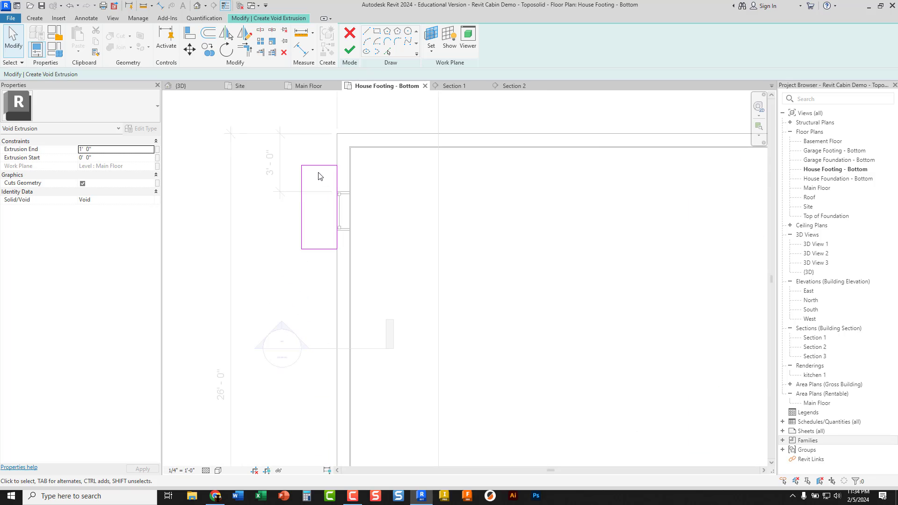
click(304, 47)
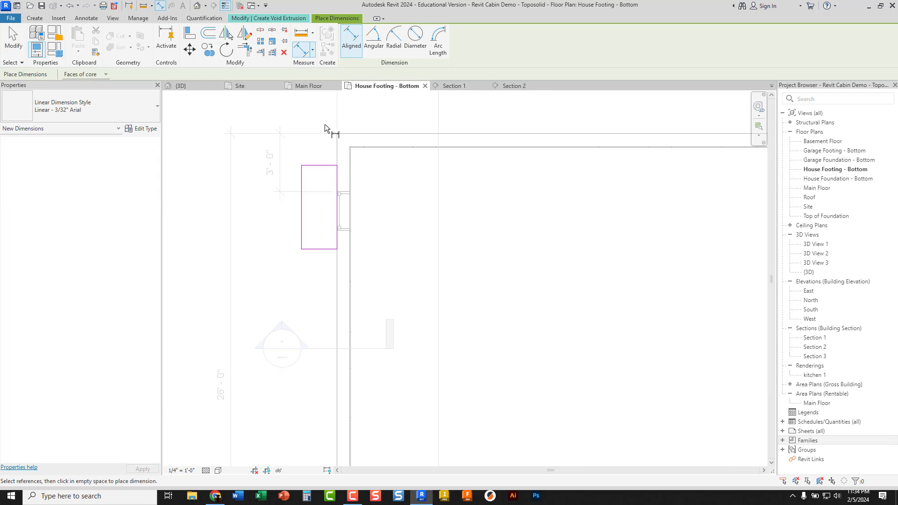
click(347, 134)
click(309, 165)
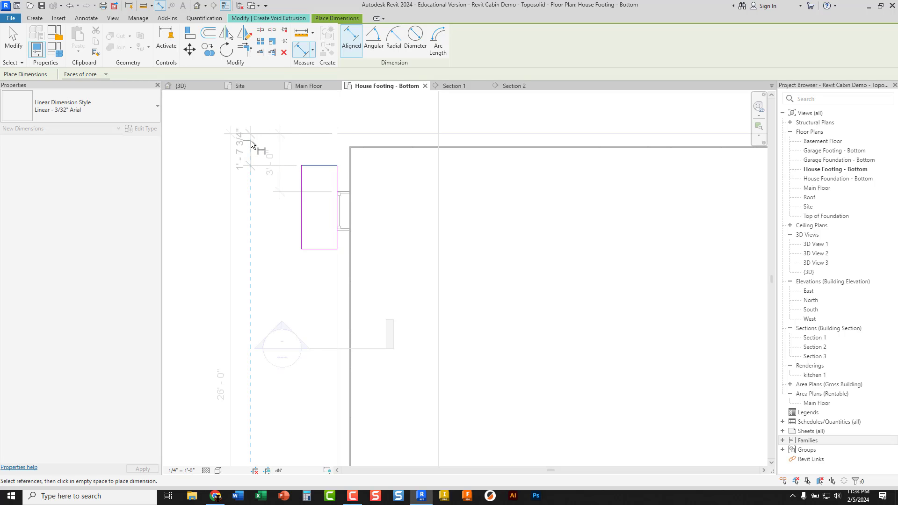
click(255, 148)
Step: Dimension the upper-left window well rectangle's length along the wall and its width out from the wall
click(312, 166)
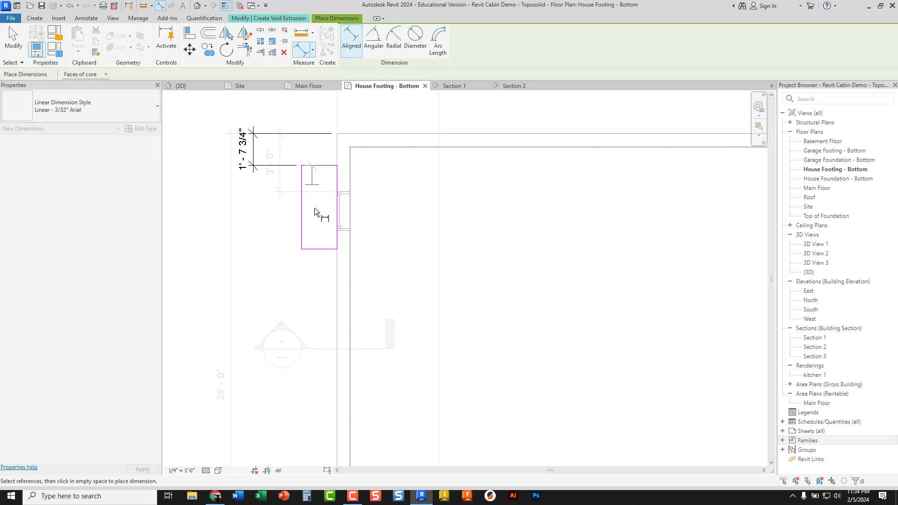
click(324, 248)
click(255, 234)
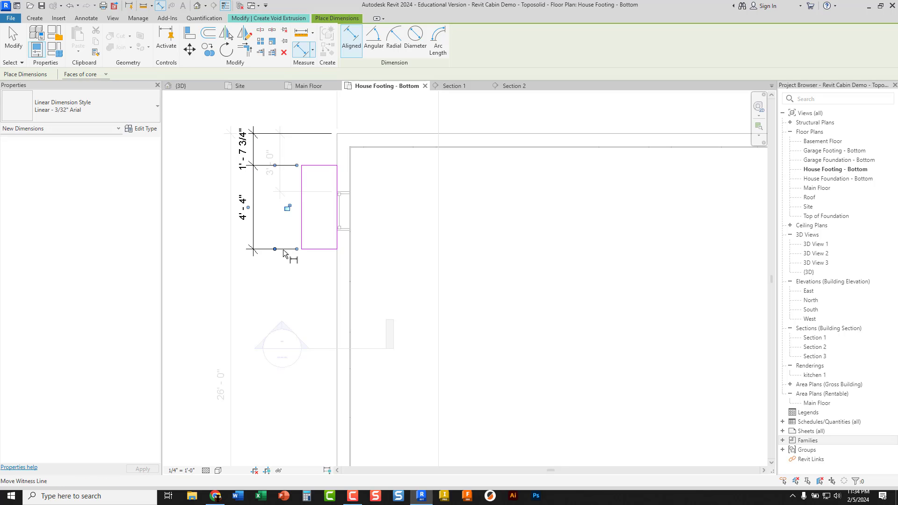
click(336, 266)
click(303, 237)
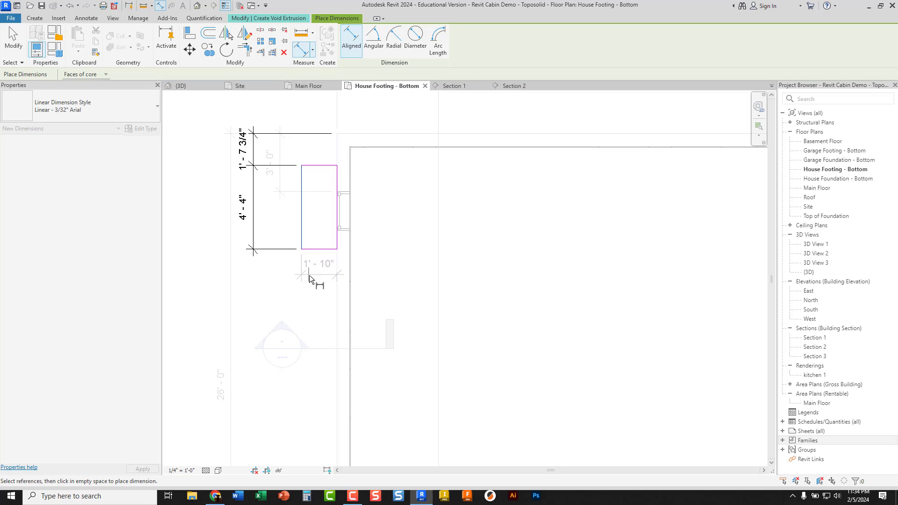
click(309, 278)
key(Escape)
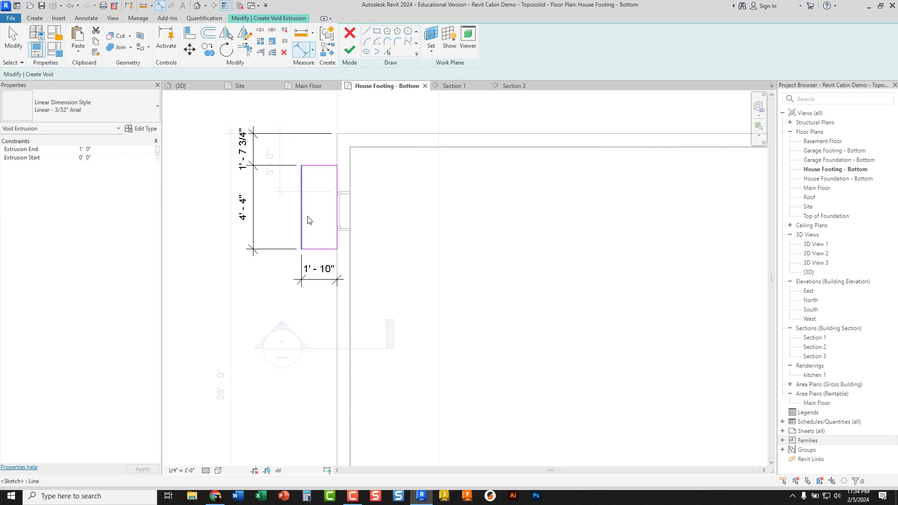
Step: Set the upper-left window well's offset from the house's upper wall face to 2' and its length along the wall to 4'
click(303, 166)
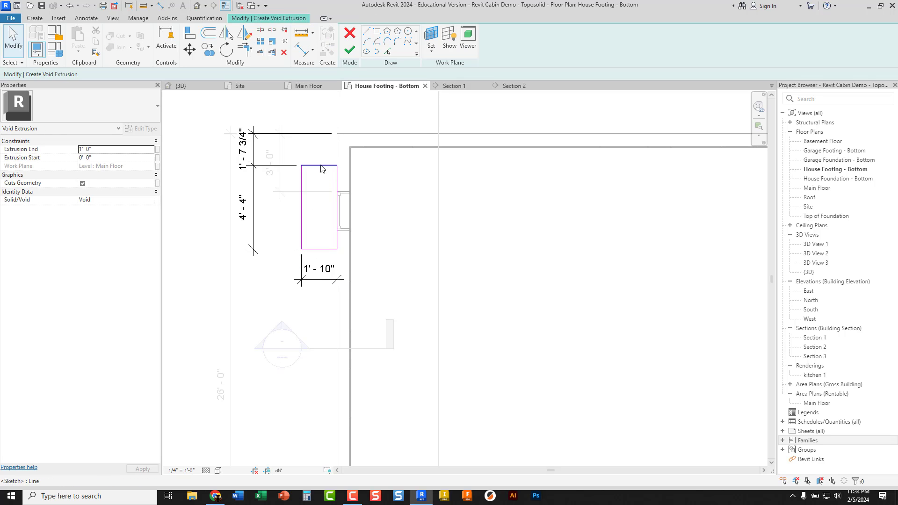
click(246, 149)
text(2)
key(Return)
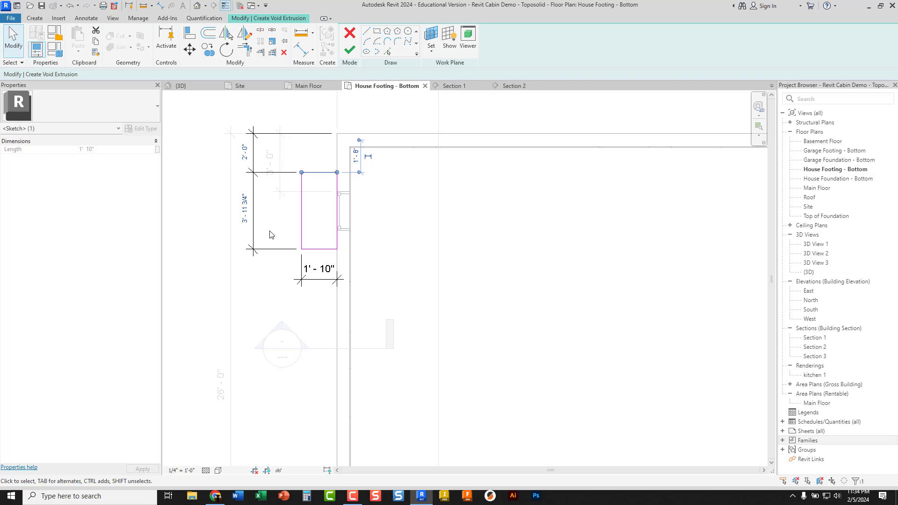
click(311, 249)
click(245, 216)
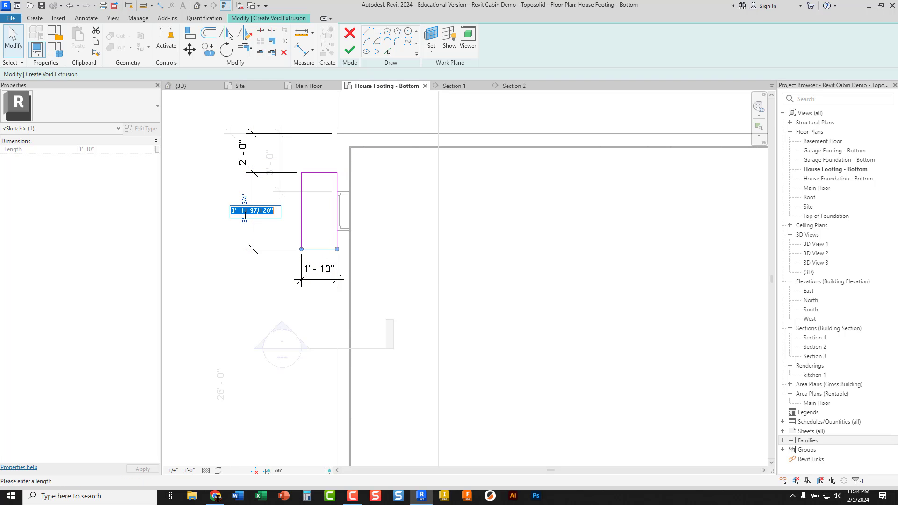
text(4)
key(Return)
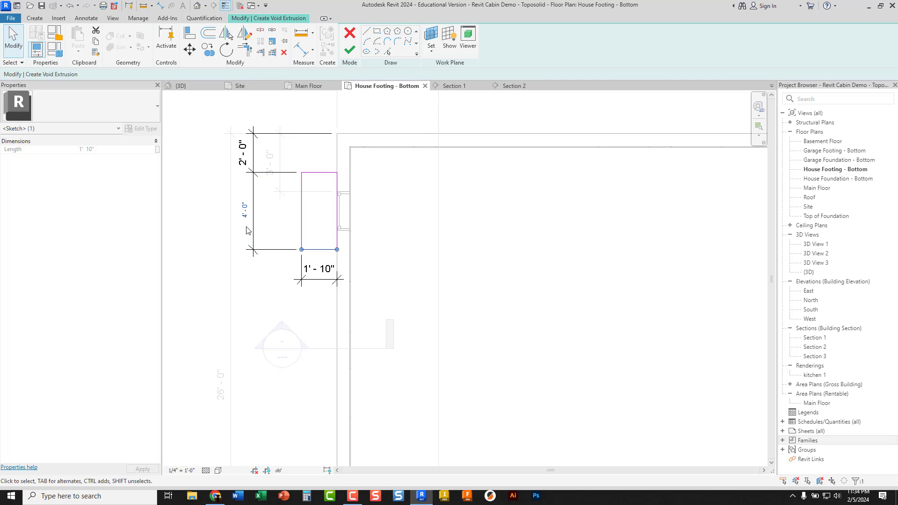
Step: Set the upper-left window well's width out from the wall to 2' by moving its outer edge
click(302, 242)
click(319, 271)
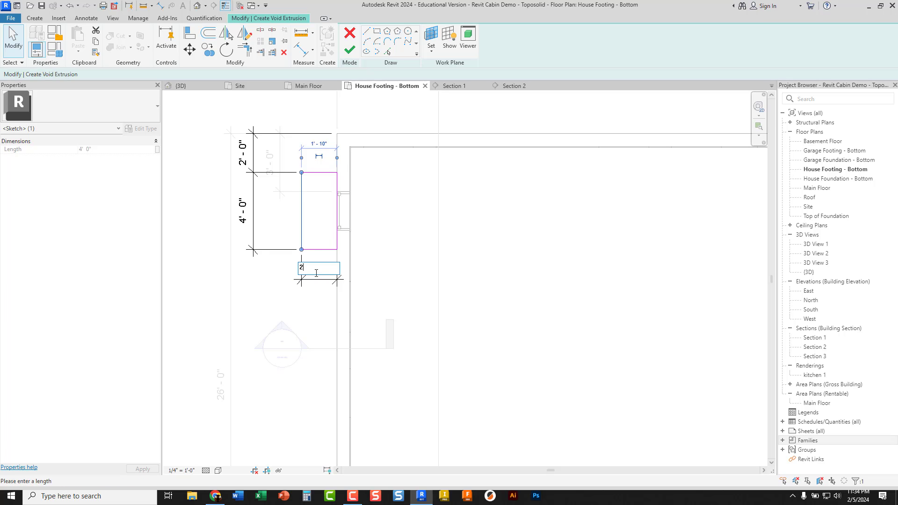
text(2)
key(Return)
click(383, 271)
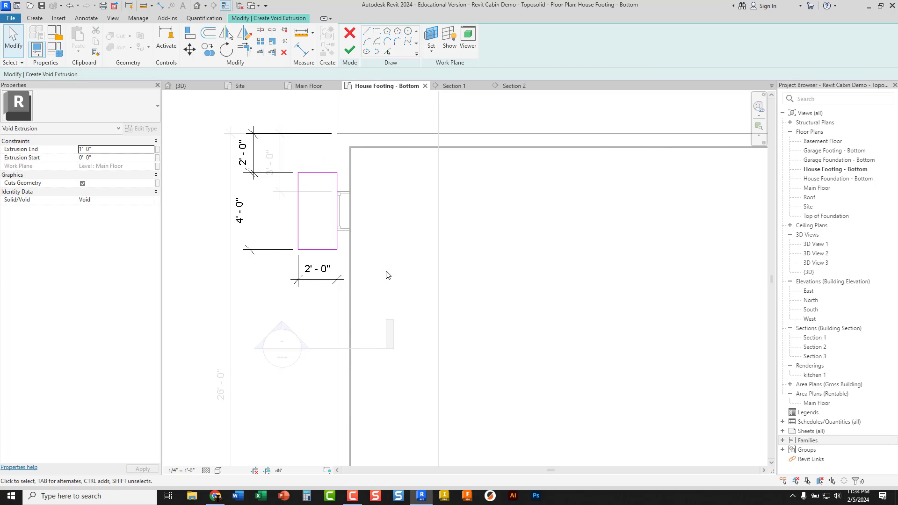
Step: Dimension the lower-left window well rectangle's width, its offset from the house's lower wall face, and its length along the wall
mouse_move(393, 281)
middle_down()
mouse_move(385, 245)
mouse_move(393, 315)
mouse_move(380, 275)
mouse_move(388, 136)
mouse_move(384, 176)
middle_up()
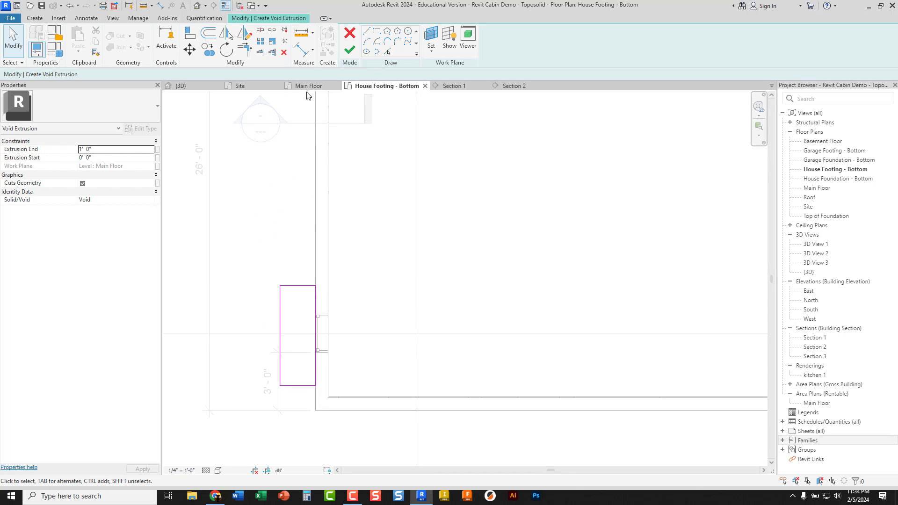
click(305, 55)
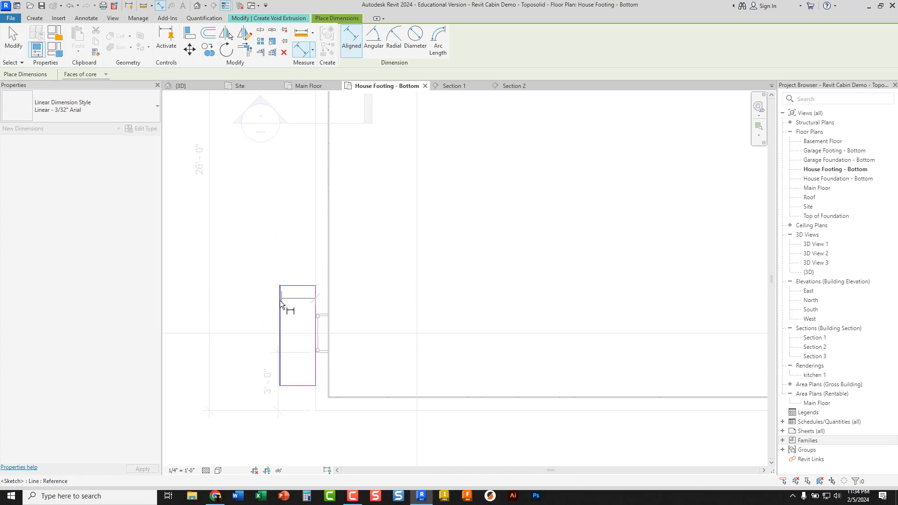
click(279, 302)
click(285, 243)
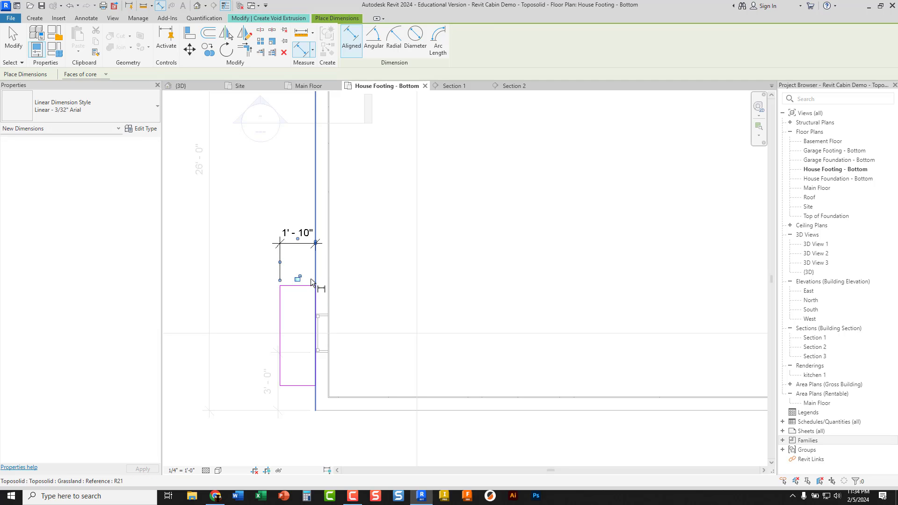
click(326, 410)
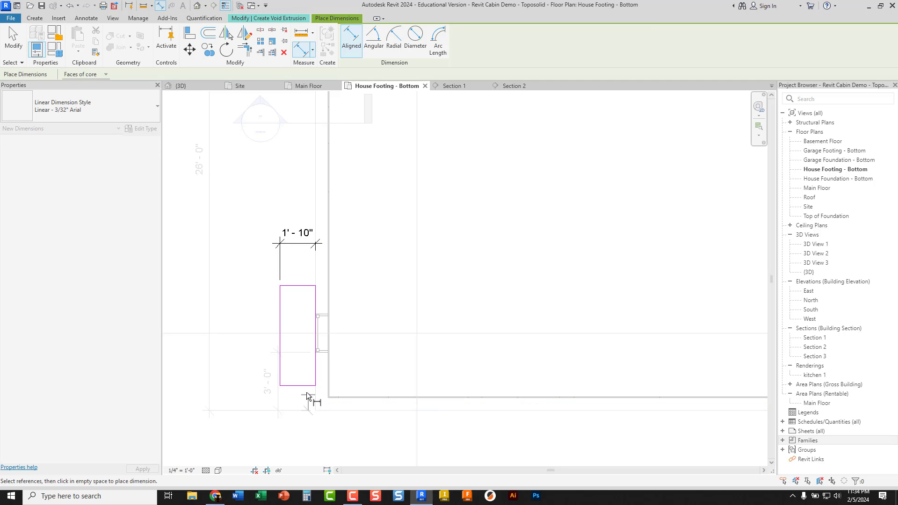
click(240, 396)
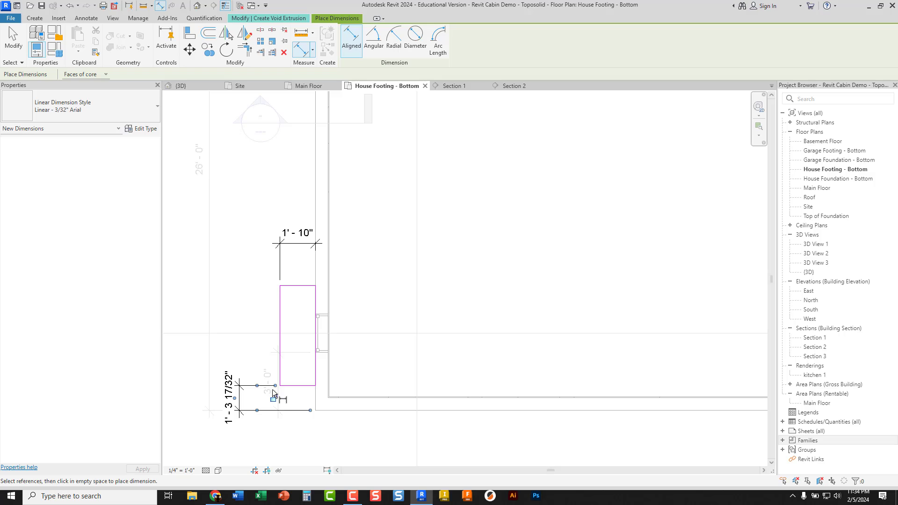
click(298, 387)
click(295, 287)
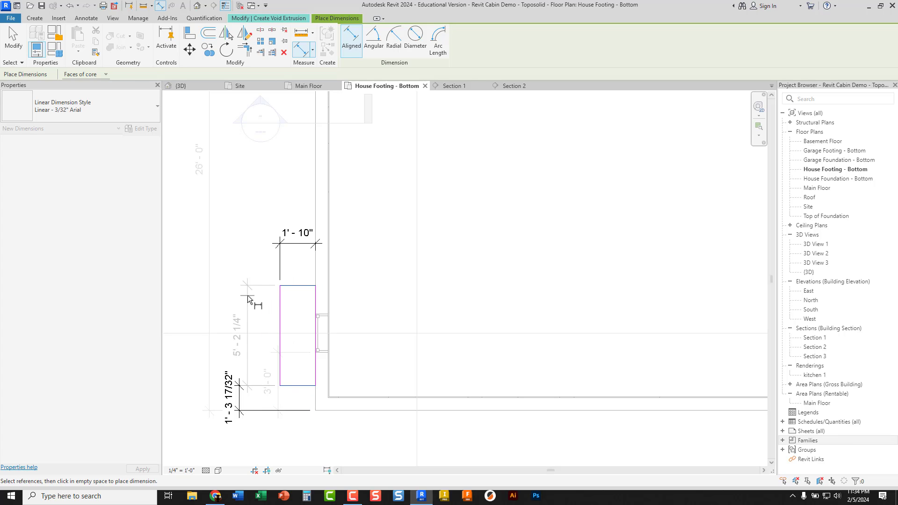
click(248, 296)
key(Escape)
key(Escape)
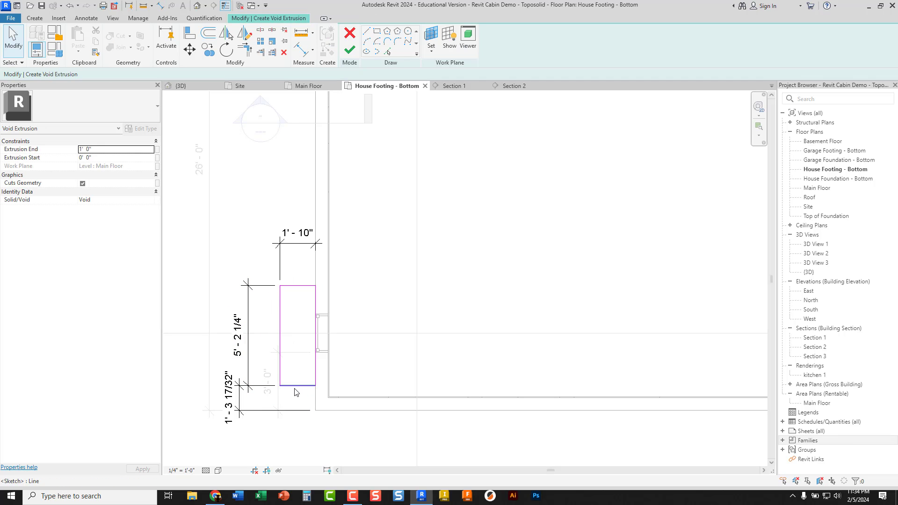
Step: Set the lower-left window well's offset from the house's lower wall face to 2' and its length along the wall to 4'
click(295, 387)
click(234, 396)
text(2)
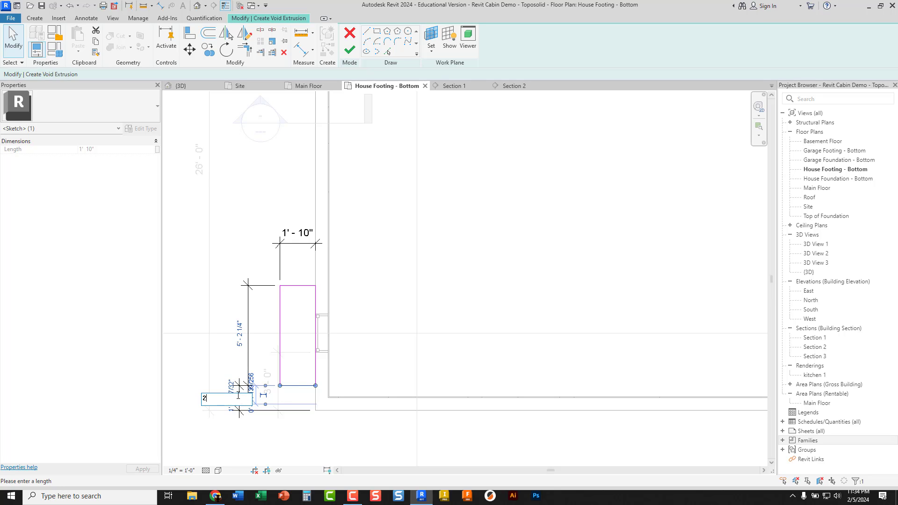
key(Return)
click(298, 286)
click(241, 327)
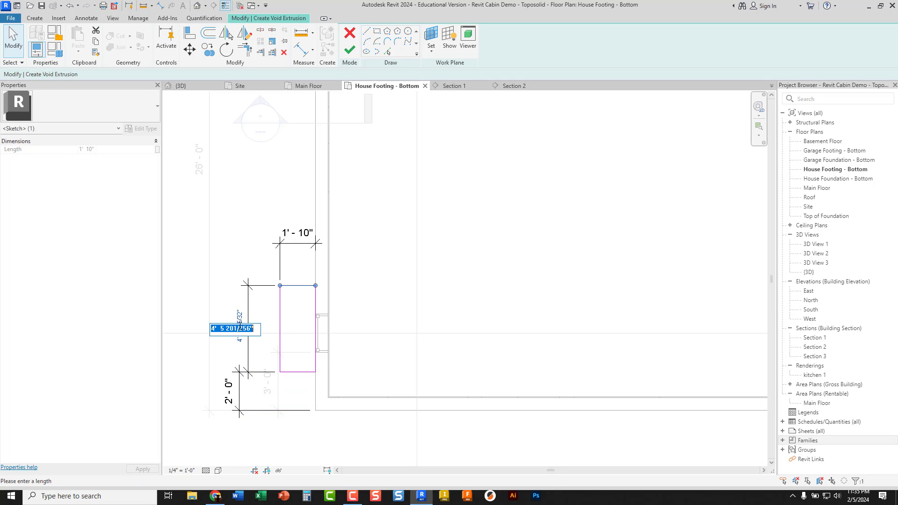
key(Return)
Step: Set the lower-left window well's width out from the wall to 2' by moving its outer edge
click(280, 332)
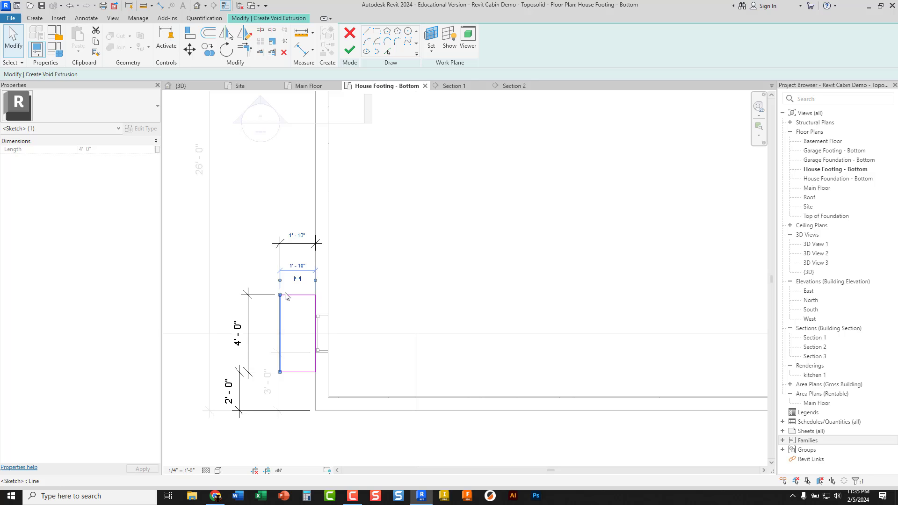
click(297, 232)
text(2)
key(Return)
Step: Dimension the lower-right window well rectangle's offset from the house's lower wall face, its length along the wall, and its width
scroll(299, 262, down, 4)
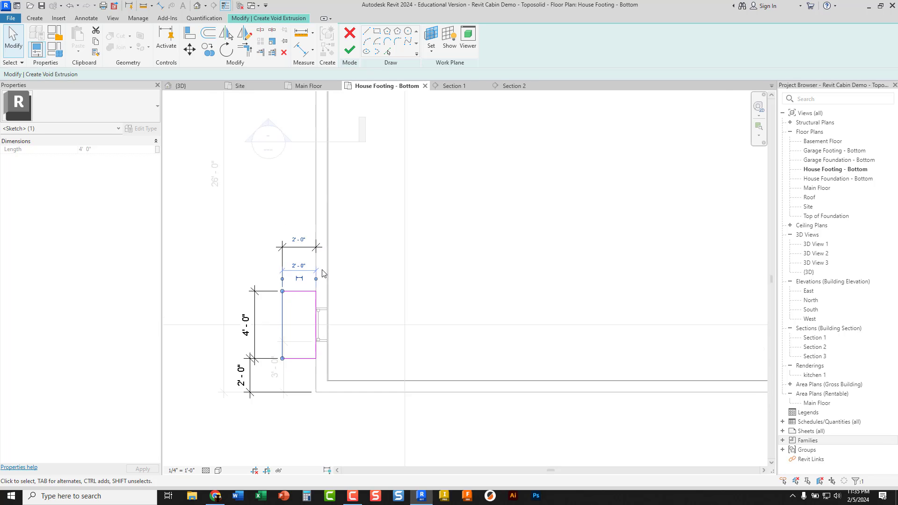
middle_drag(385, 264, 280, 255)
scroll(437, 294, up, 2)
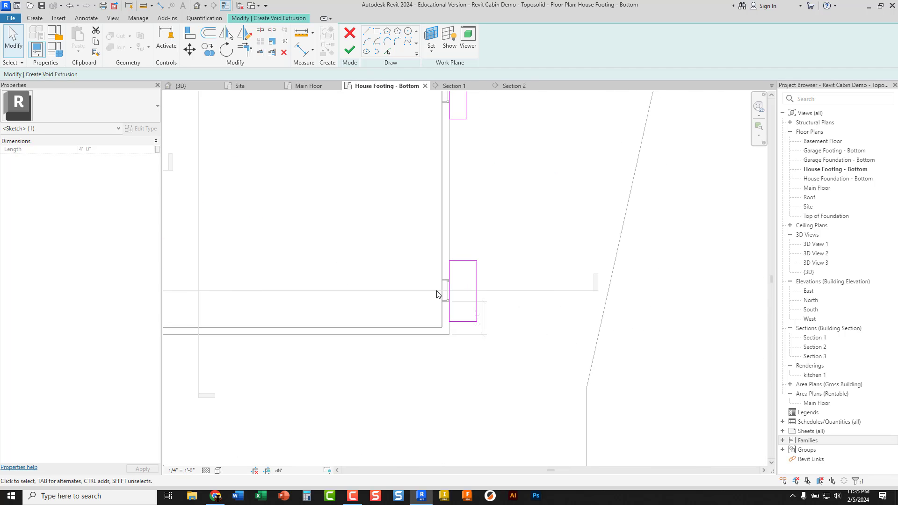
click(301, 49)
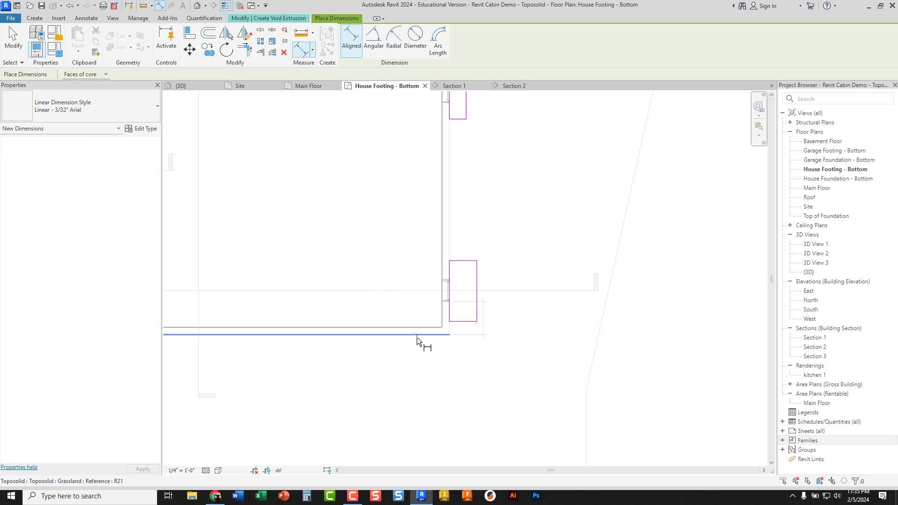
click(469, 322)
click(506, 326)
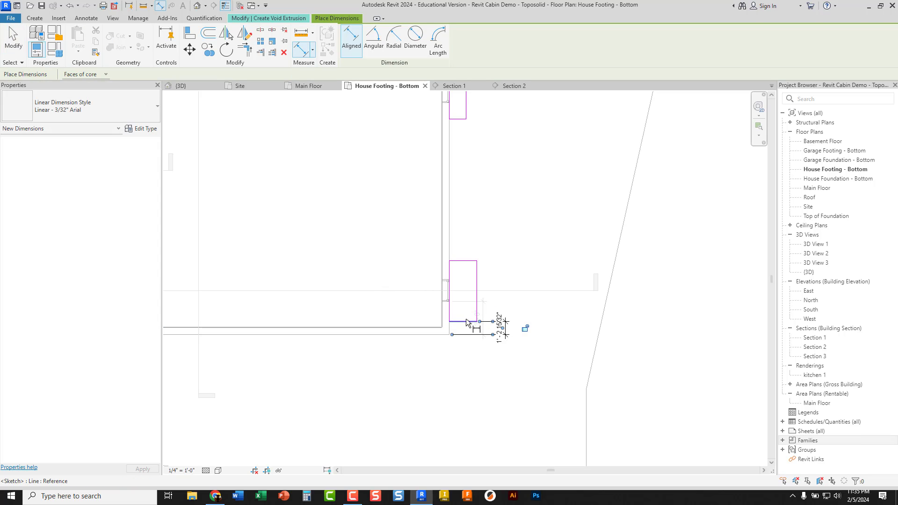
click(467, 322)
click(470, 261)
click(510, 290)
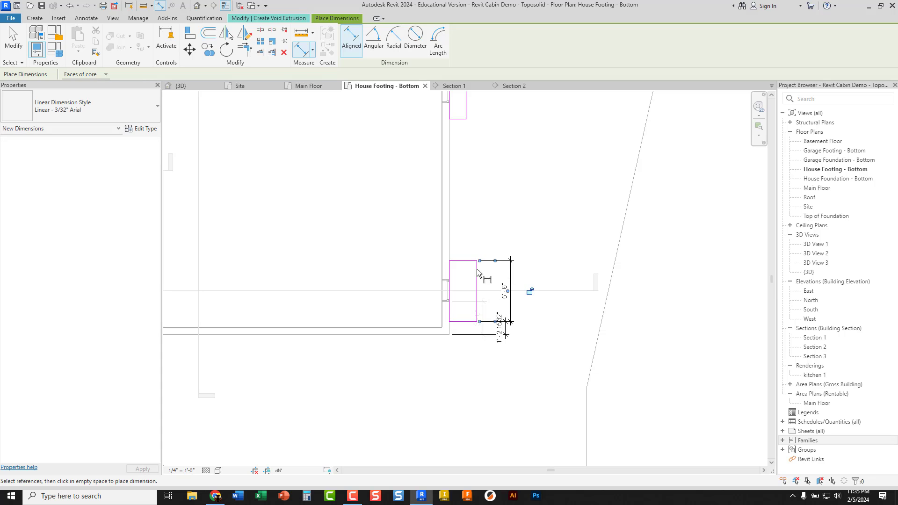
click(449, 249)
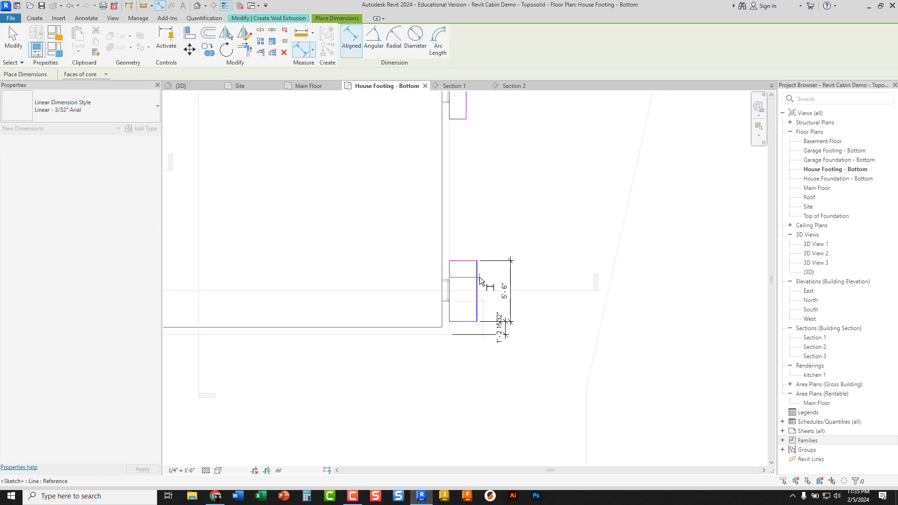
click(477, 275)
click(463, 240)
key(Escape)
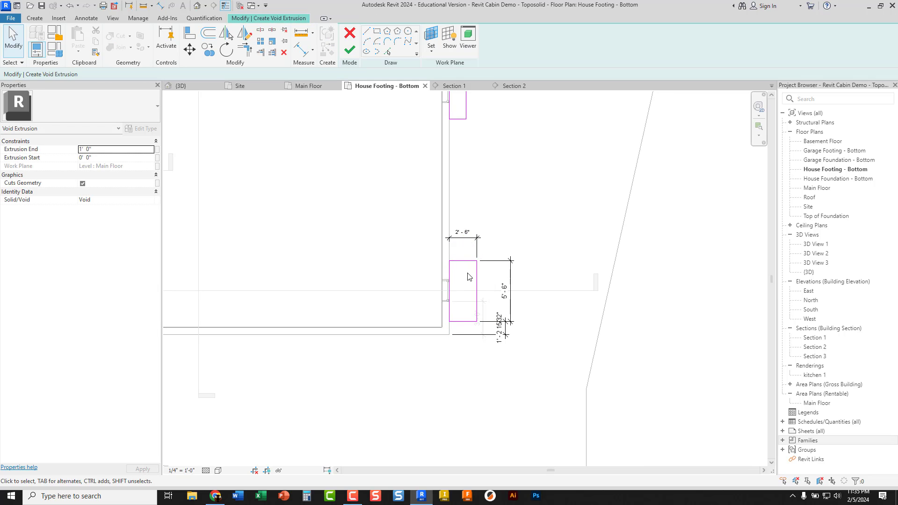
Step: Set the lower-right window well's width out from the wall to 2' by moving its outer edge
click(477, 271)
click(464, 232)
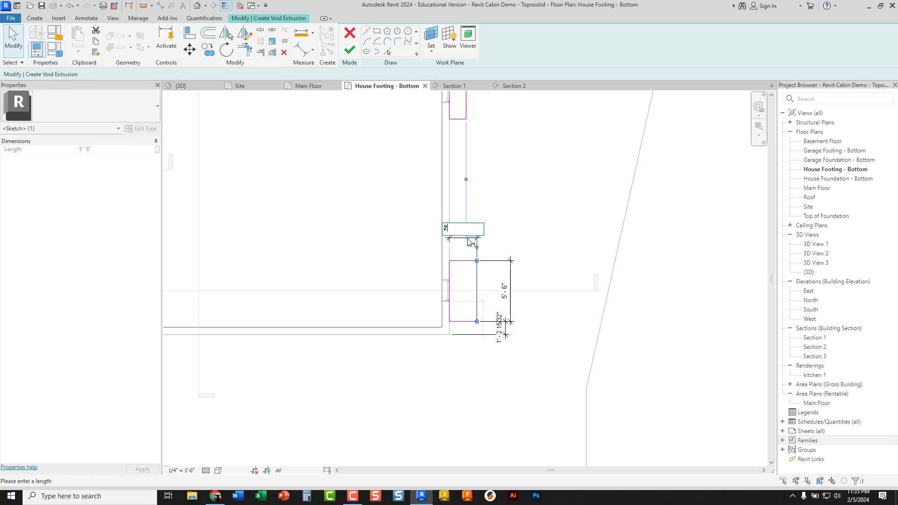
text(2)
key(Return)
Step: Set the lower-right window well's offset from the house's lower wall face to 2' and its length along the wall to 4'
click(463, 322)
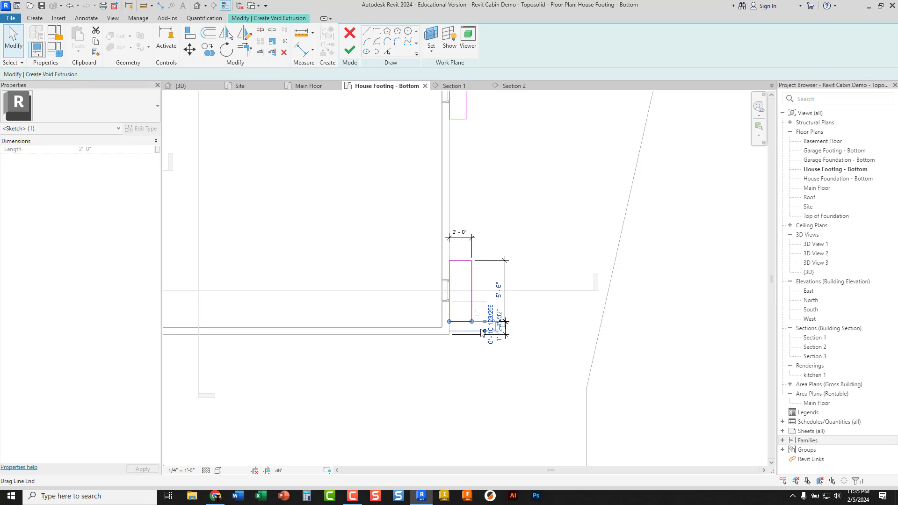
click(499, 325)
text(2)
key(Return)
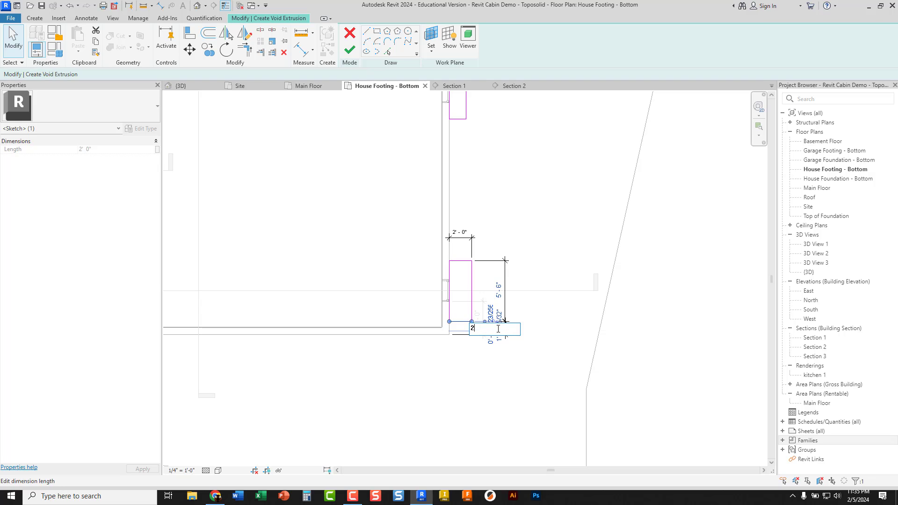
click(459, 260)
click(499, 282)
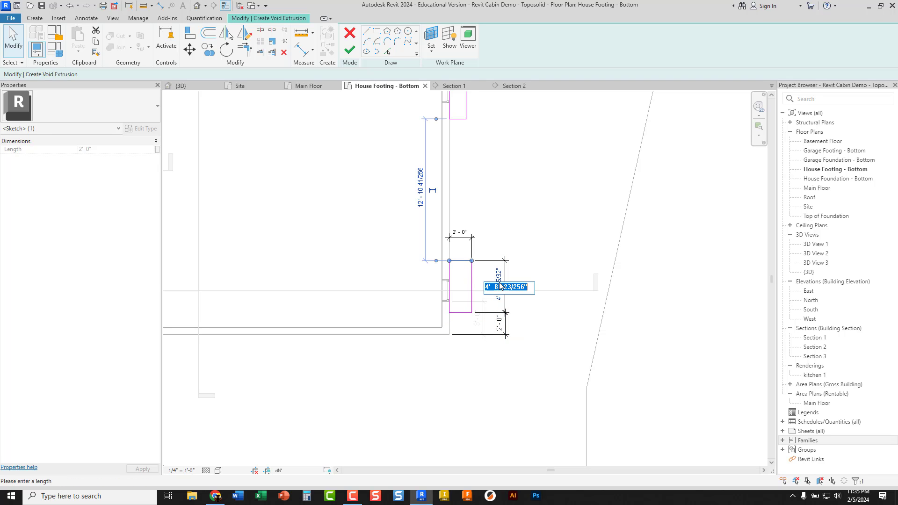
key(Return)
click(506, 247)
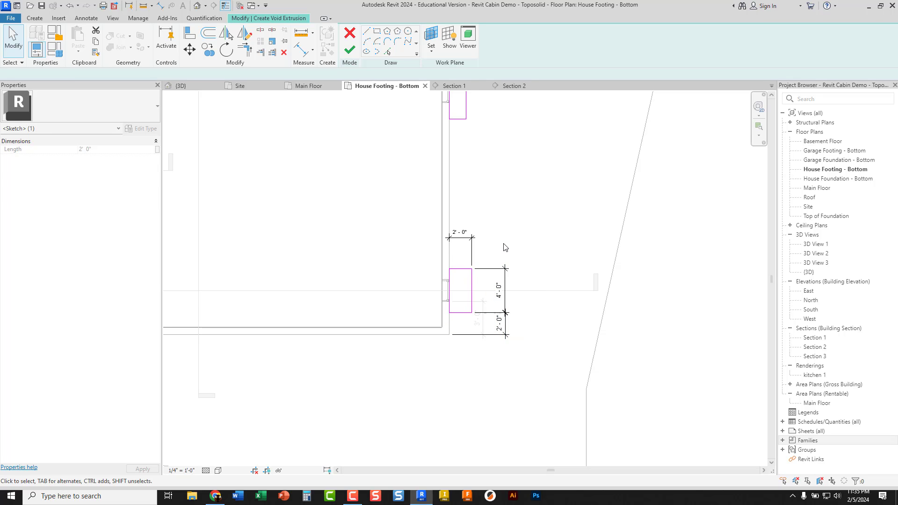
Step: Dimension the upper-right window well rectangle's offset from the house's upper wall face, its length along the wall, and its width
middle_drag(510, 207, 511, 321)
scroll(480, 226, up, 1)
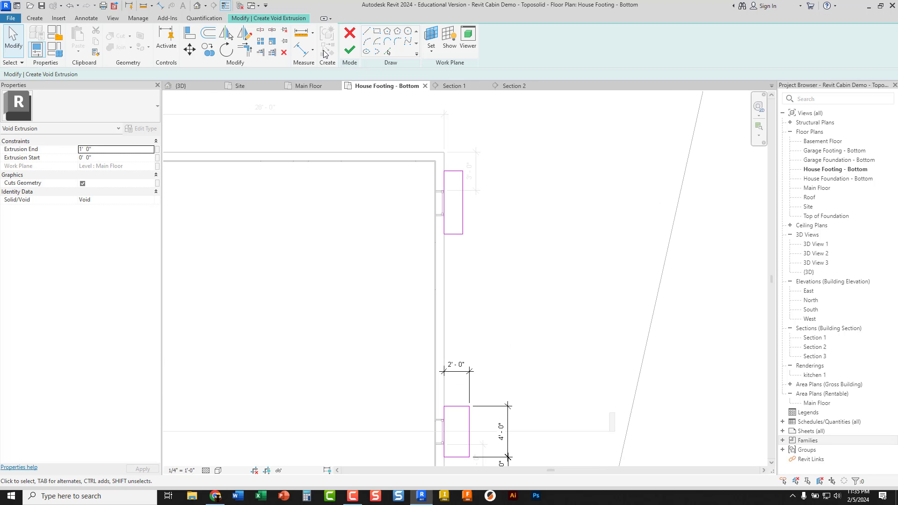
click(301, 50)
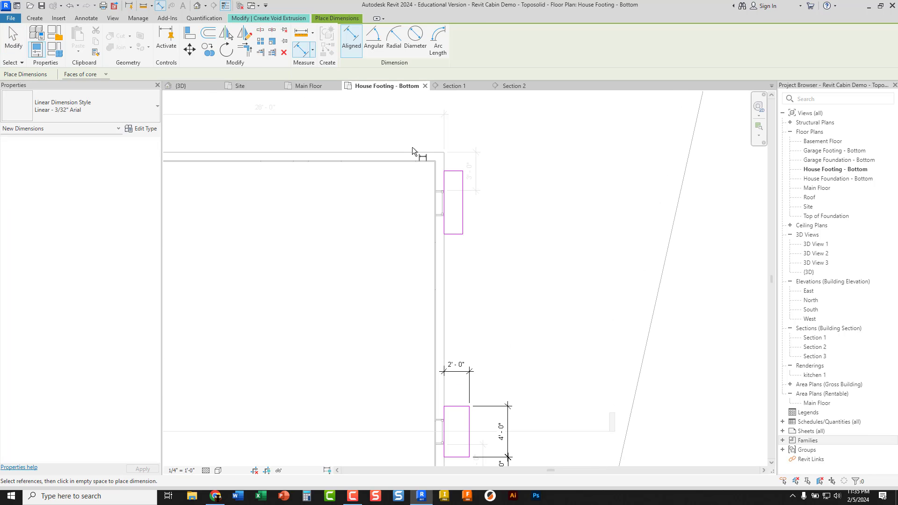
click(452, 173)
click(502, 163)
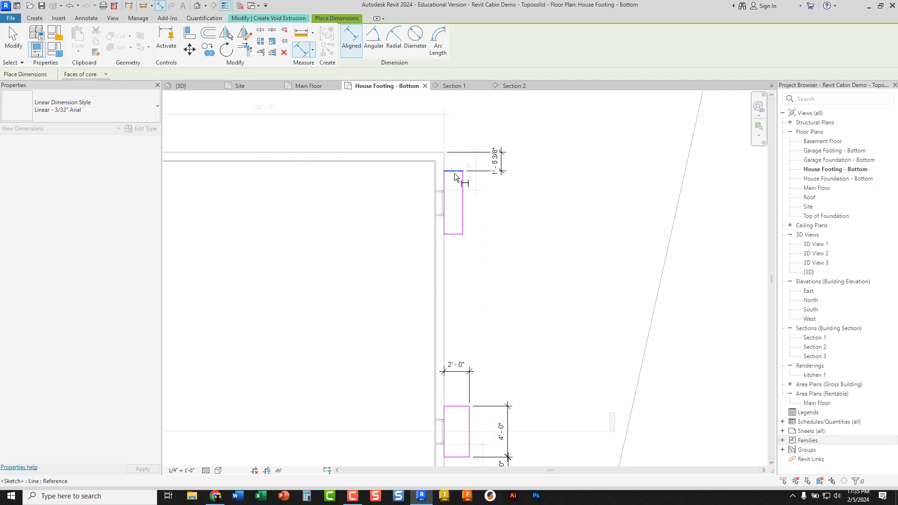
click(457, 234)
click(505, 201)
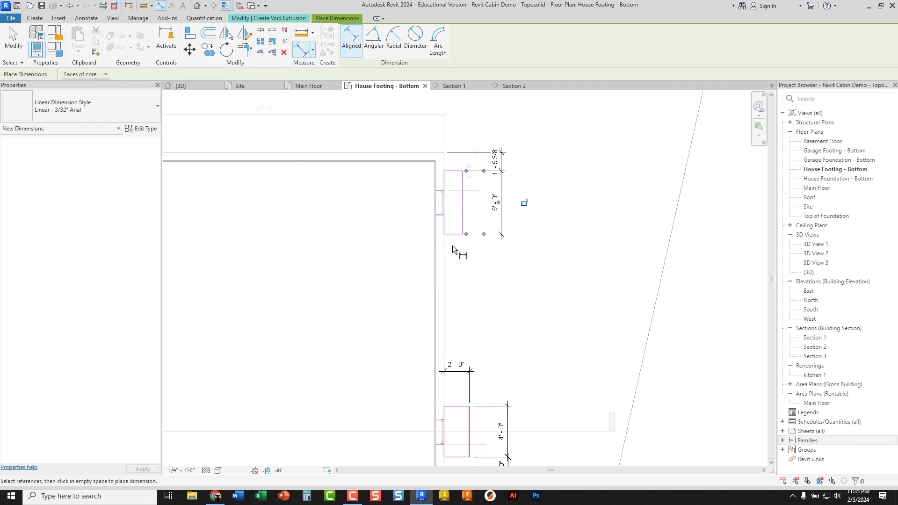
click(463, 225)
click(458, 259)
key(Escape)
key(Escape)
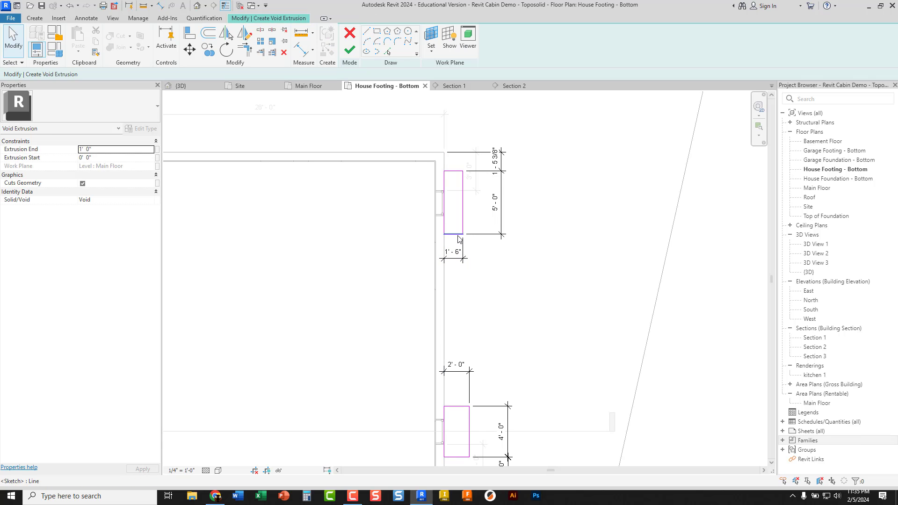
Step: Set the upper-right window well's offset from the house's upper wall face to 2' and its length along the wall to 4'
click(458, 171)
click(496, 161)
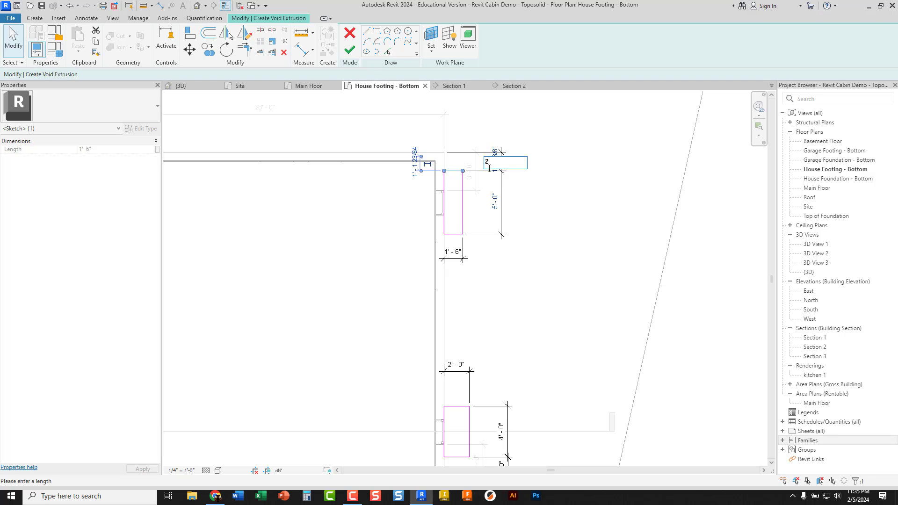
key(Return)
click(456, 234)
click(496, 211)
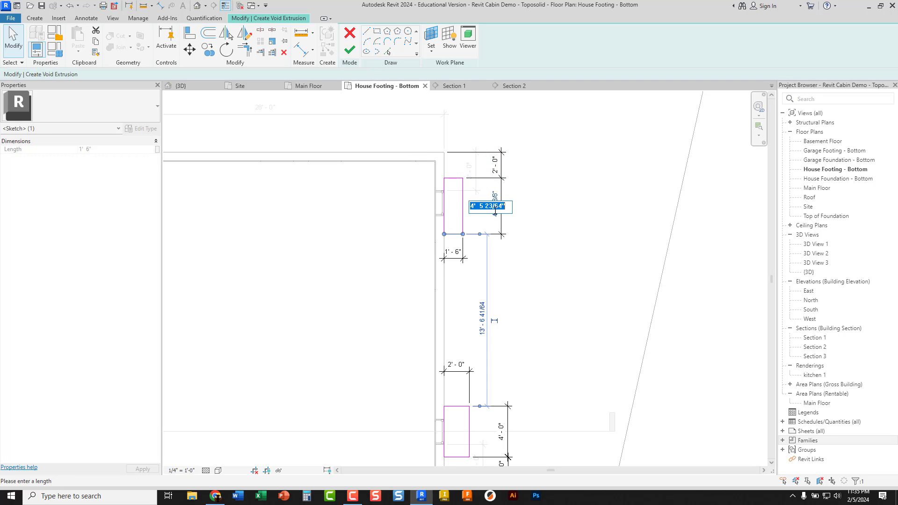
key(Return)
Step: Set the upper-right window well's width out from the wall to 2' by moving its outer edge
click(463, 216)
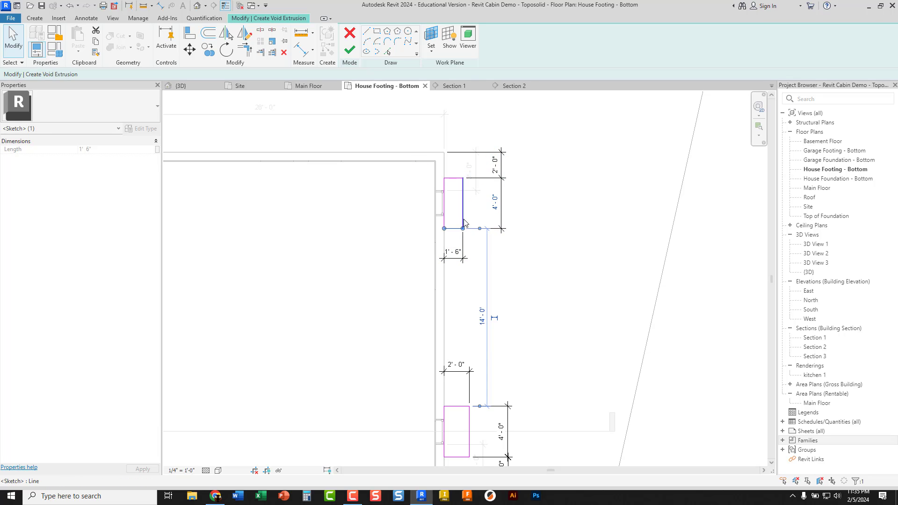
click(454, 252)
key(Return)
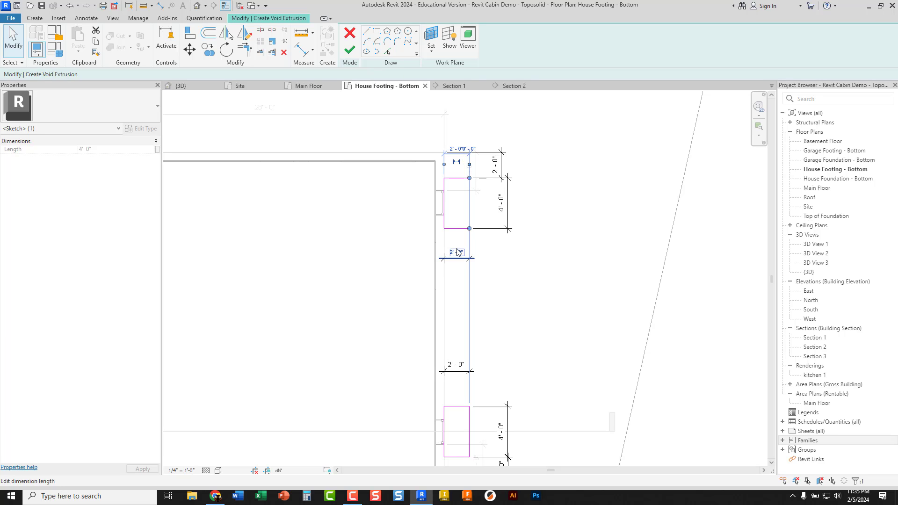
click(499, 248)
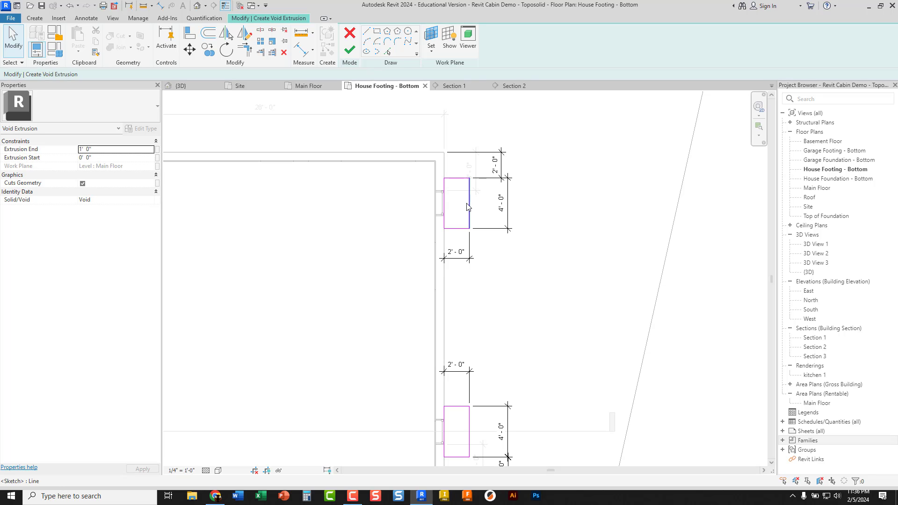
Step: Set the void extrusion's work plane to Level : Top of Foundation and finish the window well sketch
click(438, 55)
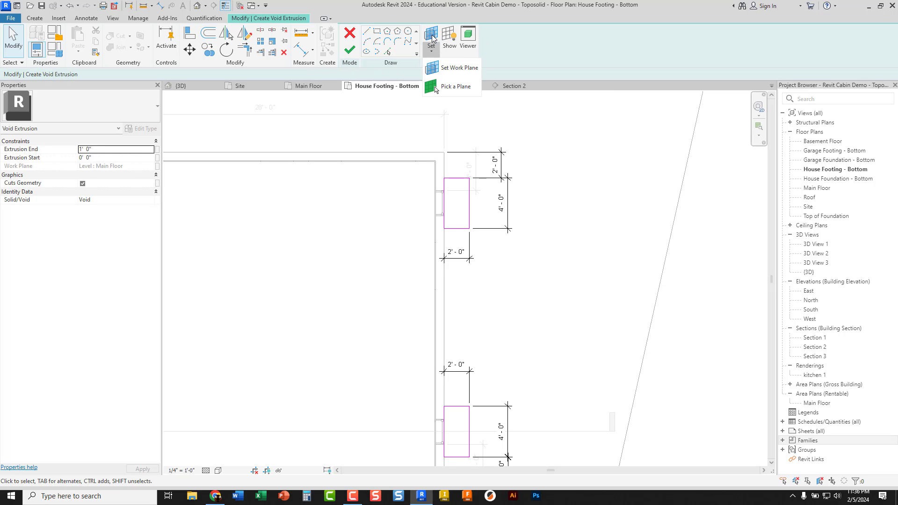
click(456, 68)
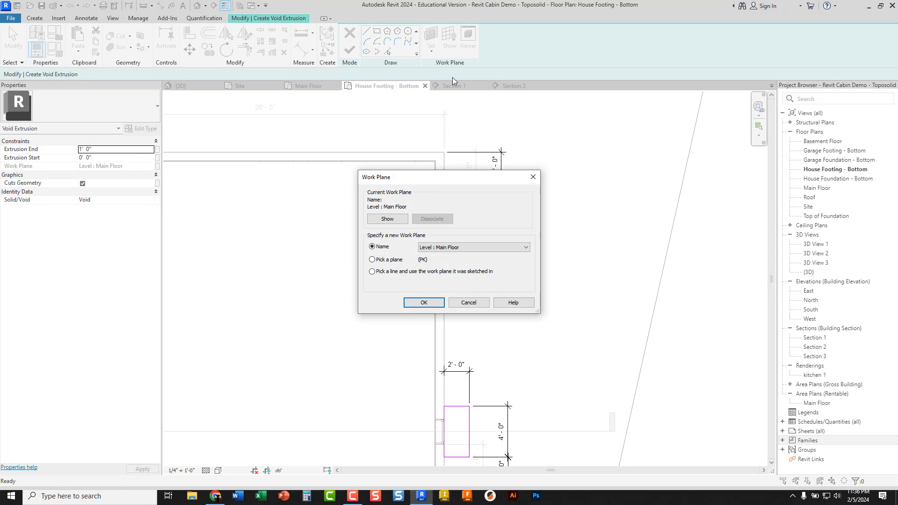
click(471, 247)
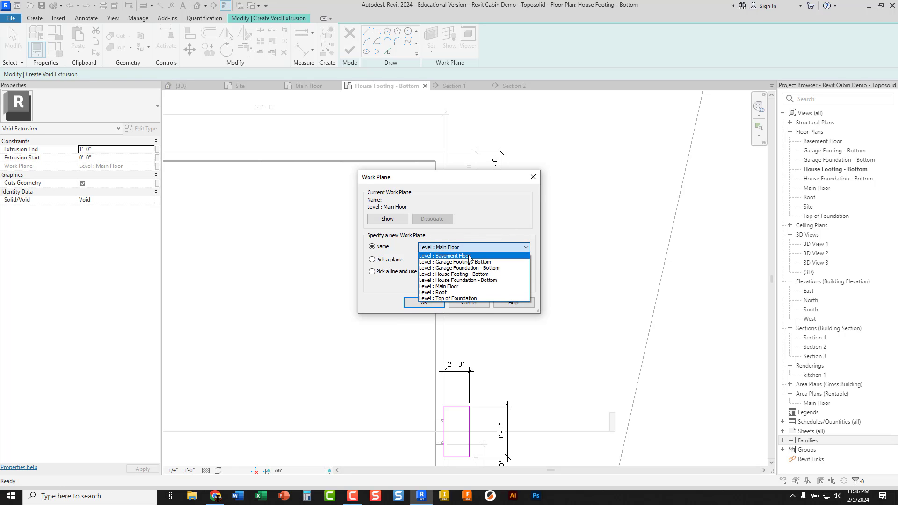
click(448, 299)
click(423, 303)
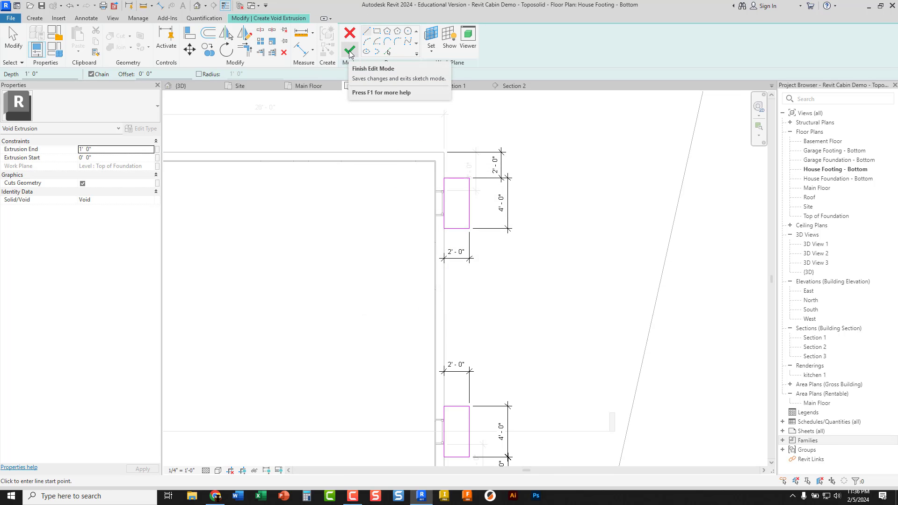
click(350, 51)
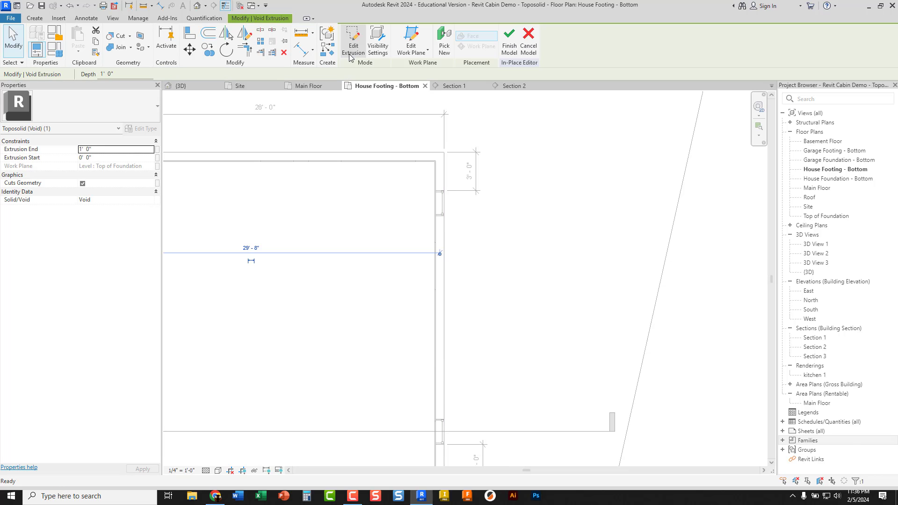
Step: In the {3D} view, set the window well void's extrusion end to -2' so it extends below the top of the foundation
click(192, 85)
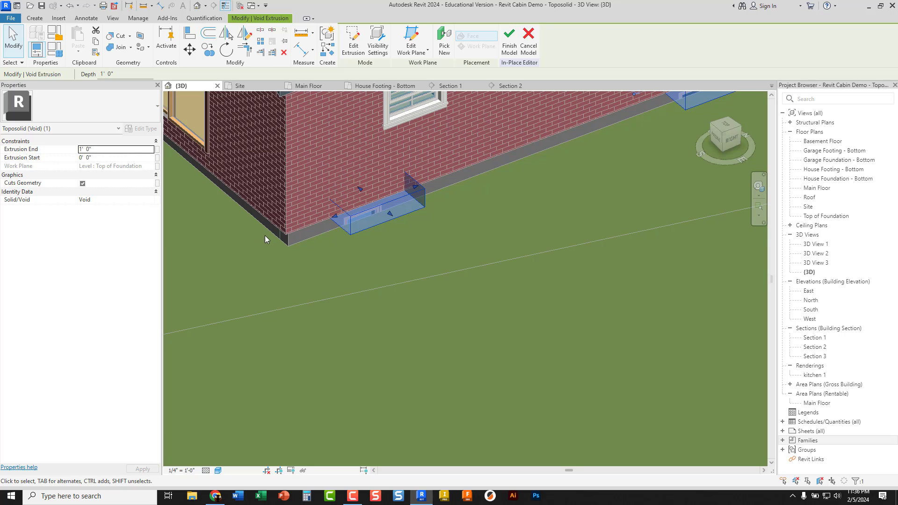
middle_drag(409, 255, 456, 254)
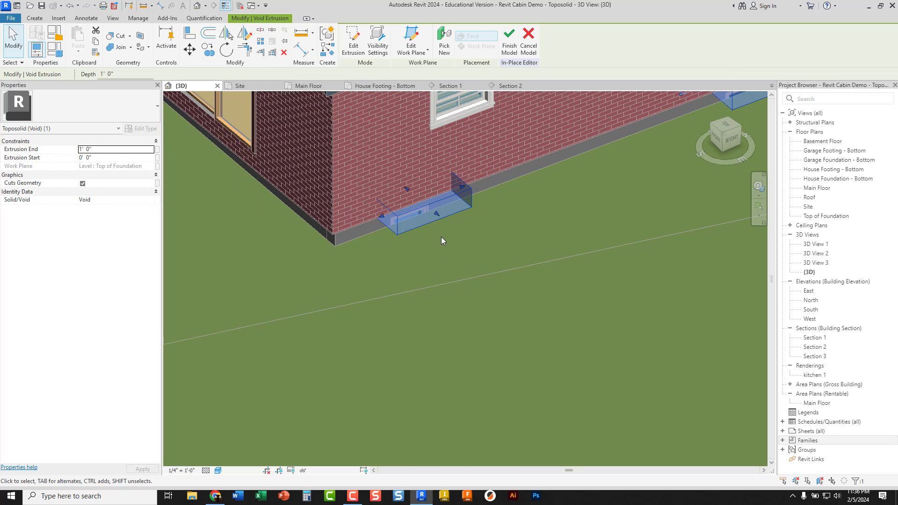
scroll(437, 232, down, 1)
scroll(435, 234, up, 2)
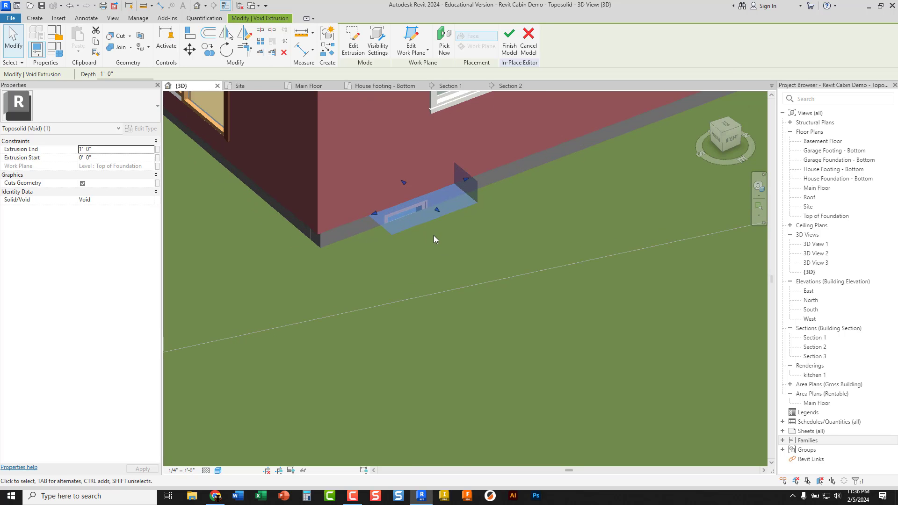
double_click(97, 150)
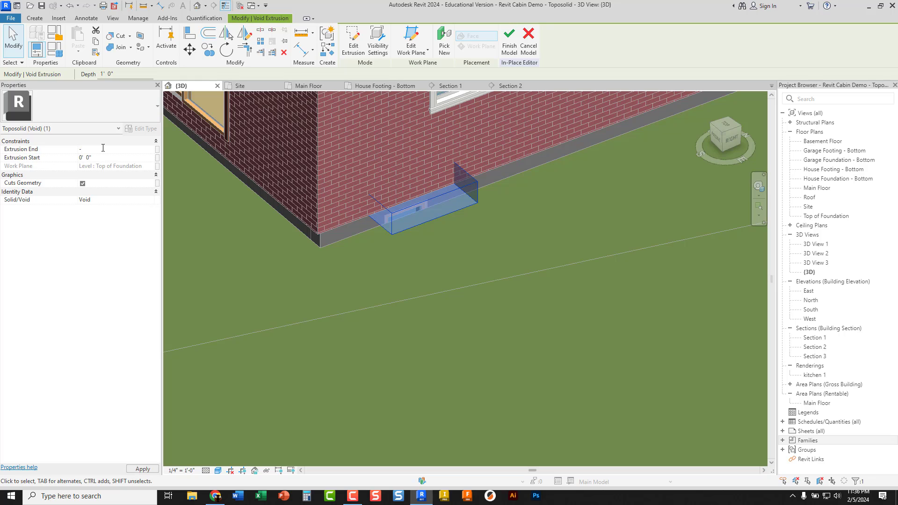
key(Return)
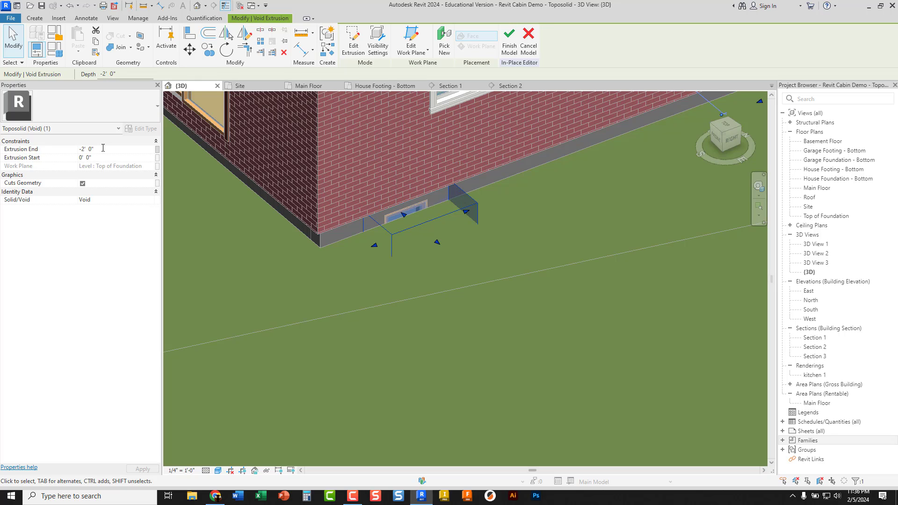
Step: Cut the toposolid with the window well void extrusion using Cut Geometry, picking the toposolid first and the void second
scroll(468, 253, down, 5)
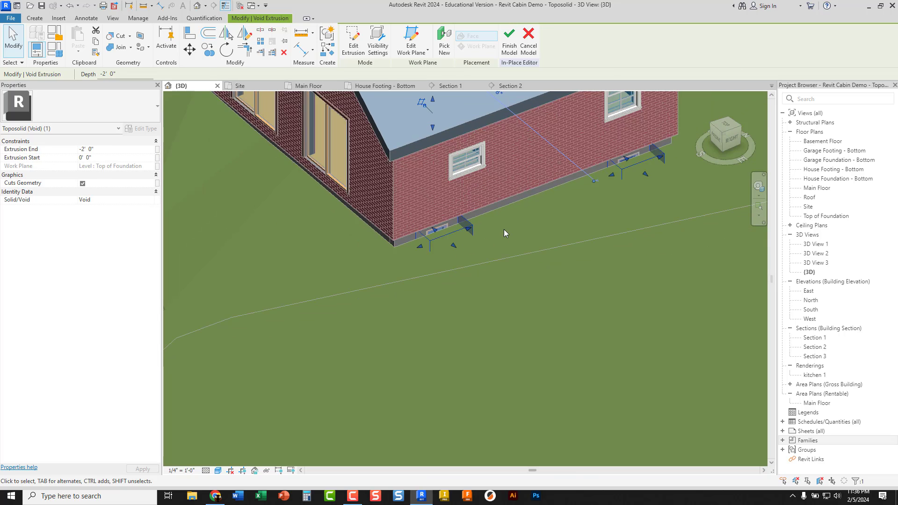
scroll(344, 281, up, 5)
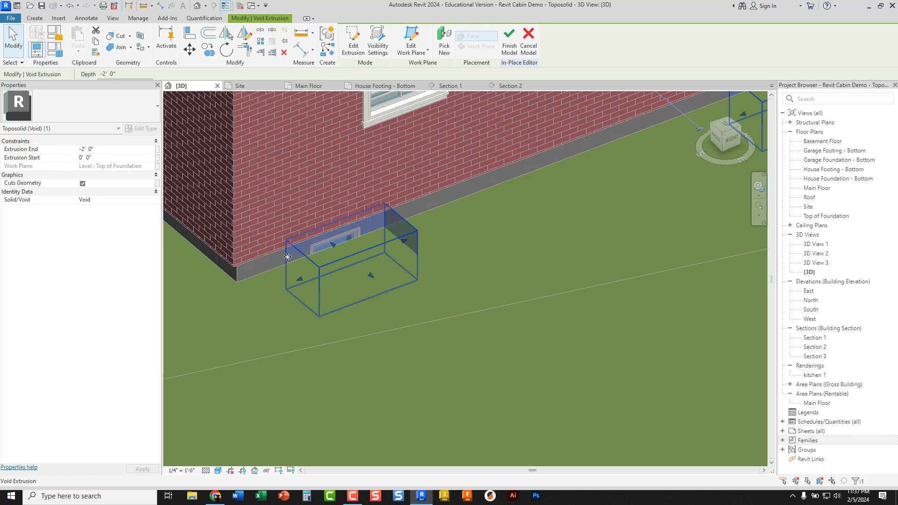
click(116, 37)
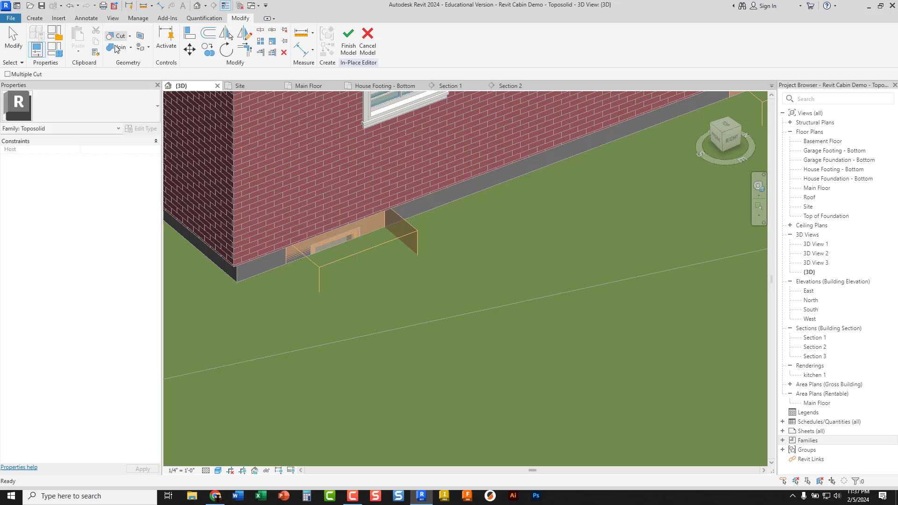
click(257, 284)
scroll(304, 303, down, 2)
scroll(304, 303, down, 2)
scroll(535, 266, up, 1)
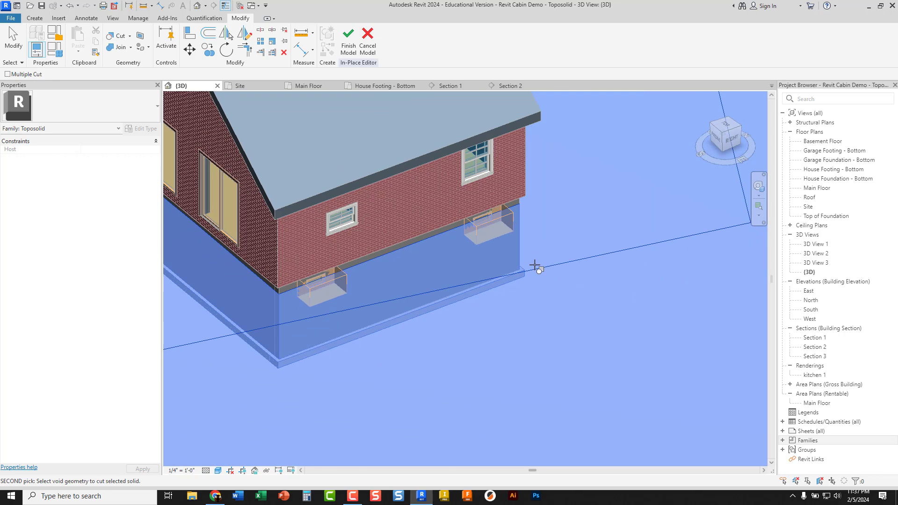
click(335, 277)
scroll(420, 302, up, 1)
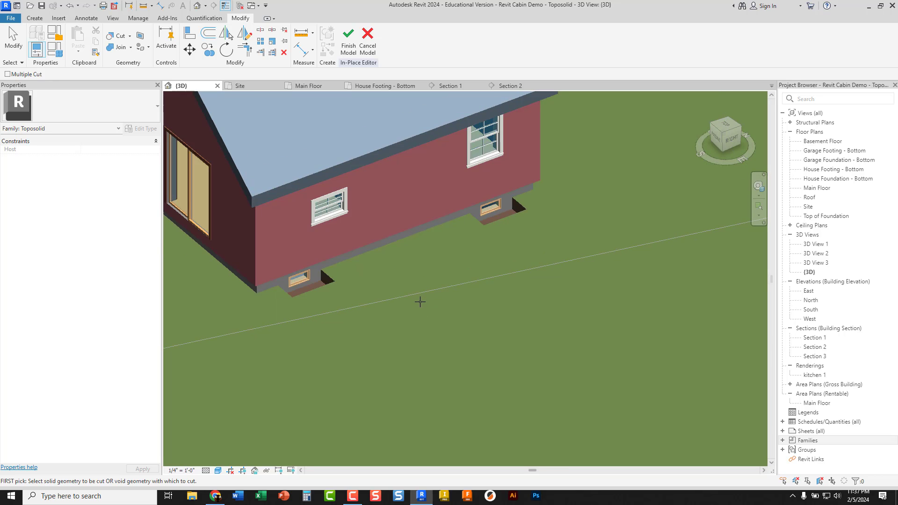
Step: Examine the window well cuts at the basement windows on both long sides of the cabin
scroll(390, 314, down, 1)
shift+middle_drag(375, 317, 560, 300)
shift+middle_drag(470, 316, 315, 323)
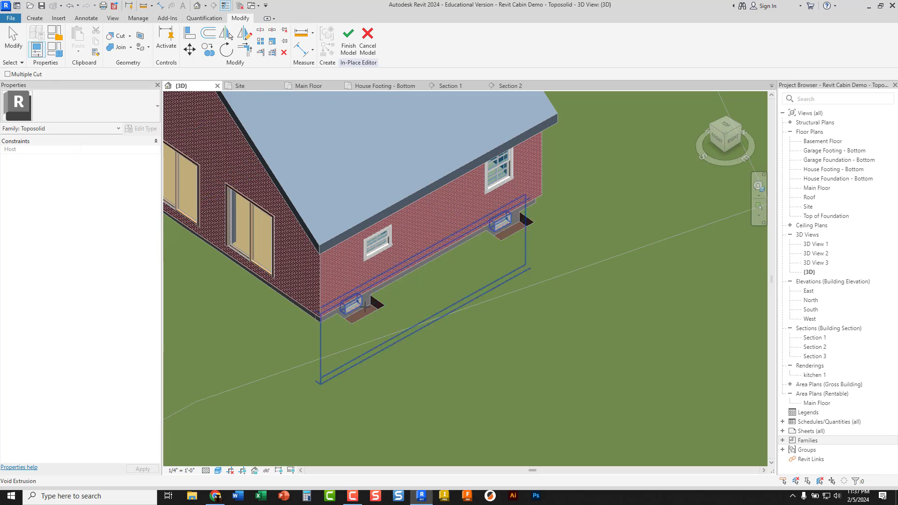
scroll(360, 310, up, 3)
scroll(360, 310, up, 2)
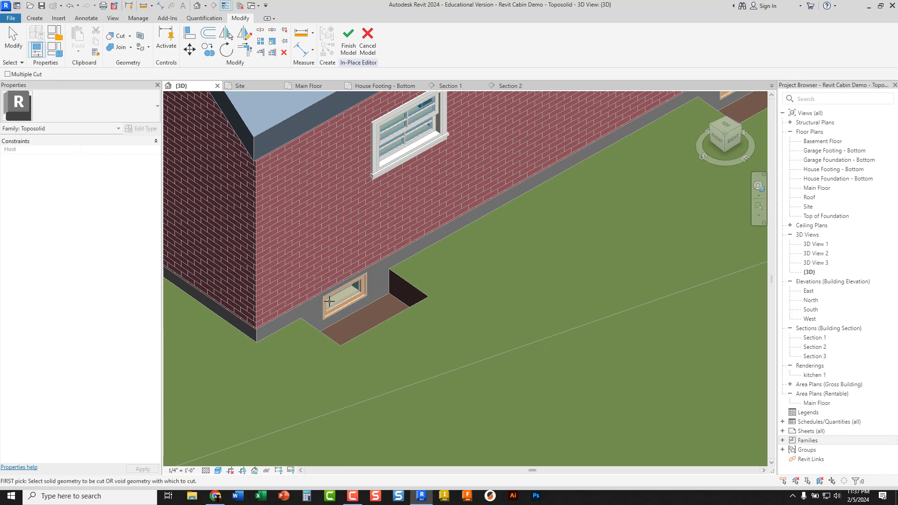
scroll(416, 285, down, 5)
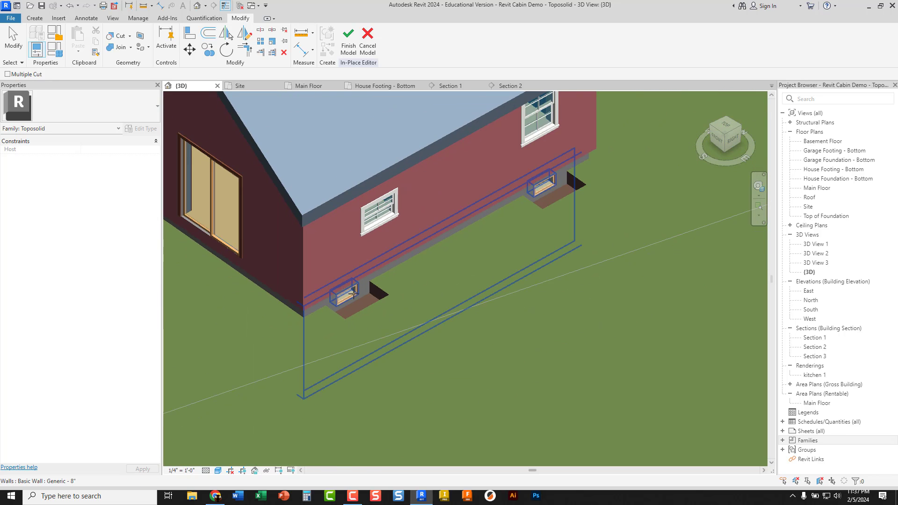
shift+middle_drag(416, 294, 417, 324)
scroll(459, 305, up, 3)
scroll(461, 310, up, 1)
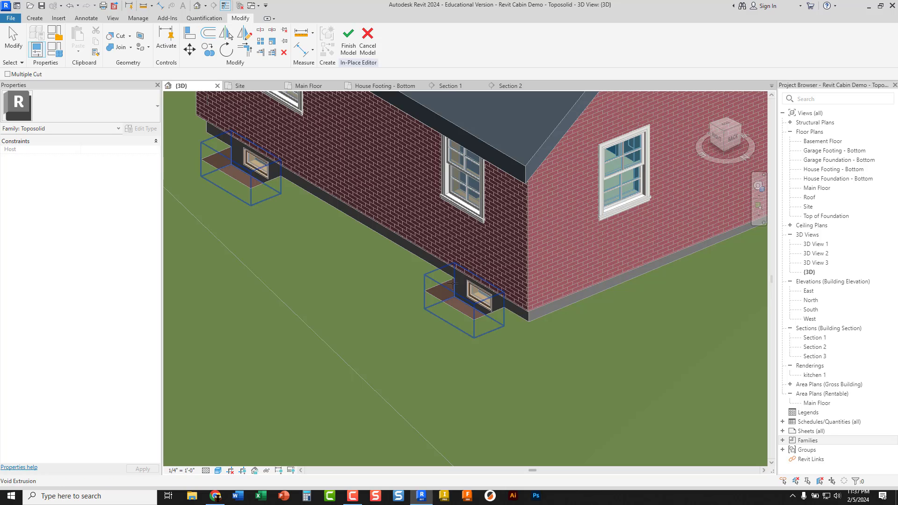
scroll(456, 314, up, 1)
scroll(449, 319, down, 3)
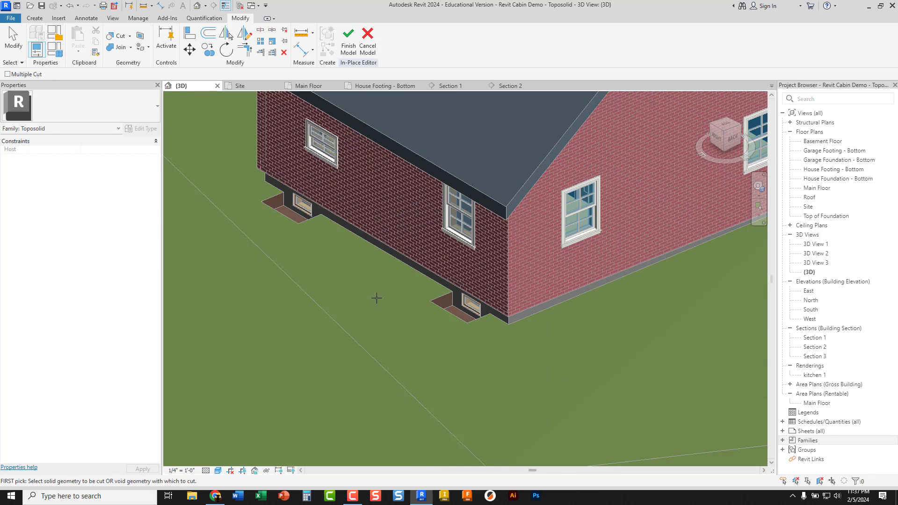
shift+middle_drag(375, 297, 507, 248)
Step: Finish the in-place window well model
click(347, 45)
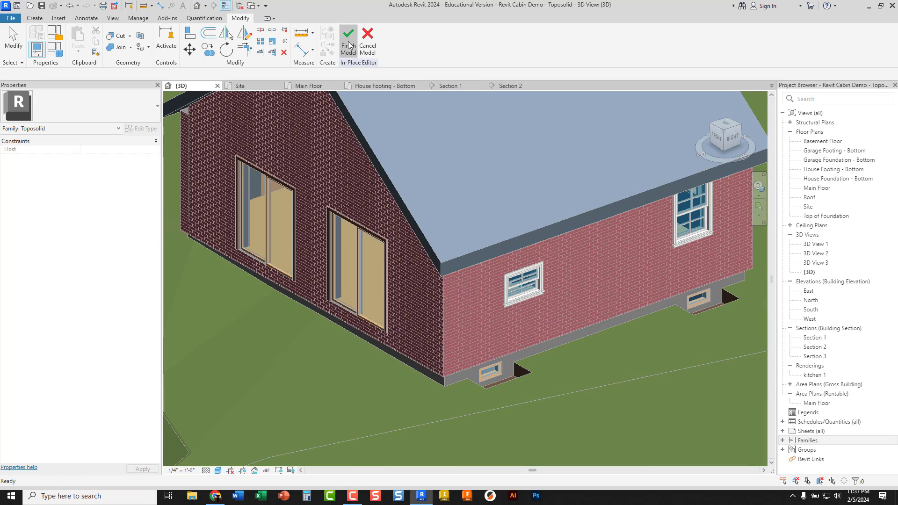
scroll(496, 297, down, 5)
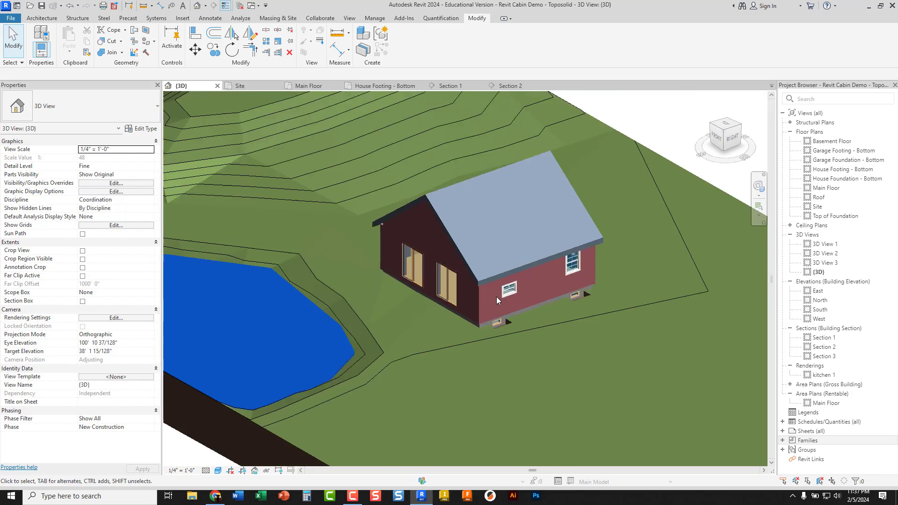
shift+middle_drag(496, 297, 617, 347)
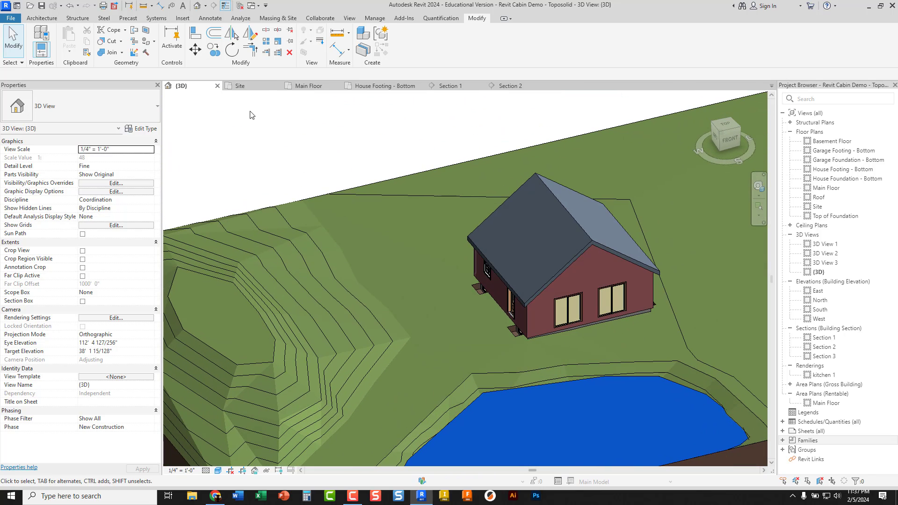
Step: Check Section 1 and Section 2, examining how the window wells, basement walls and footings cut into the toposolid layers
click(433, 86)
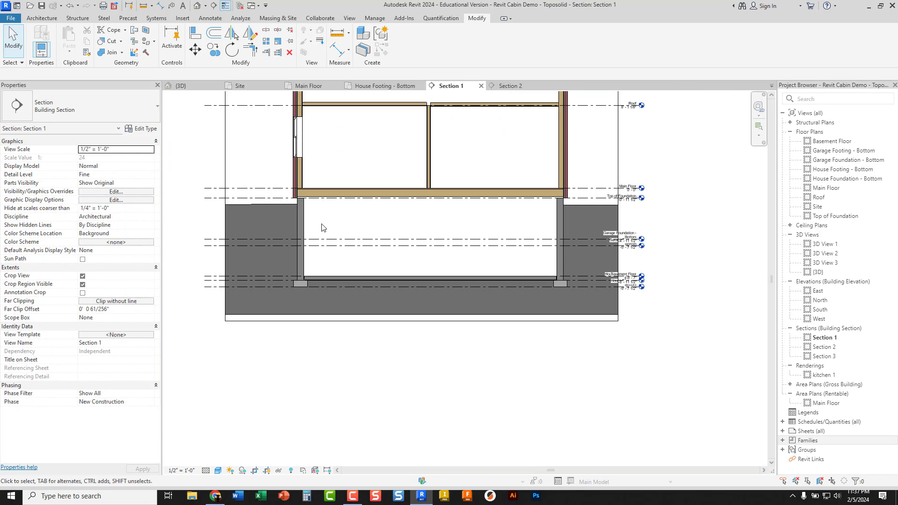
click(511, 86)
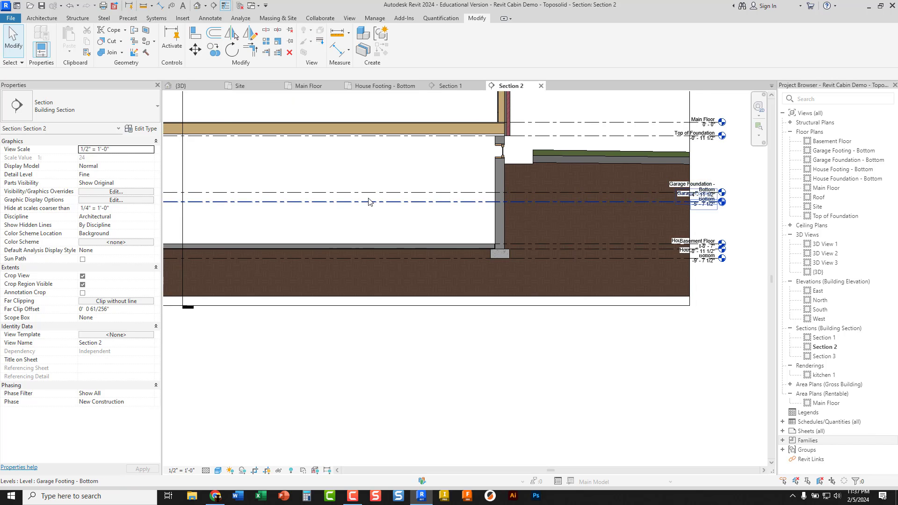
middle_drag(369, 205, 541, 206)
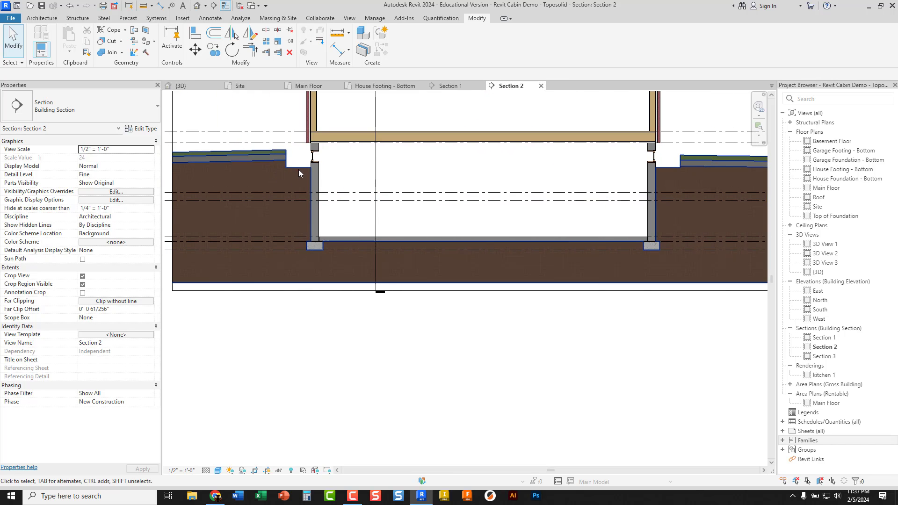
scroll(290, 170, up, 2)
scroll(269, 164, up, 3)
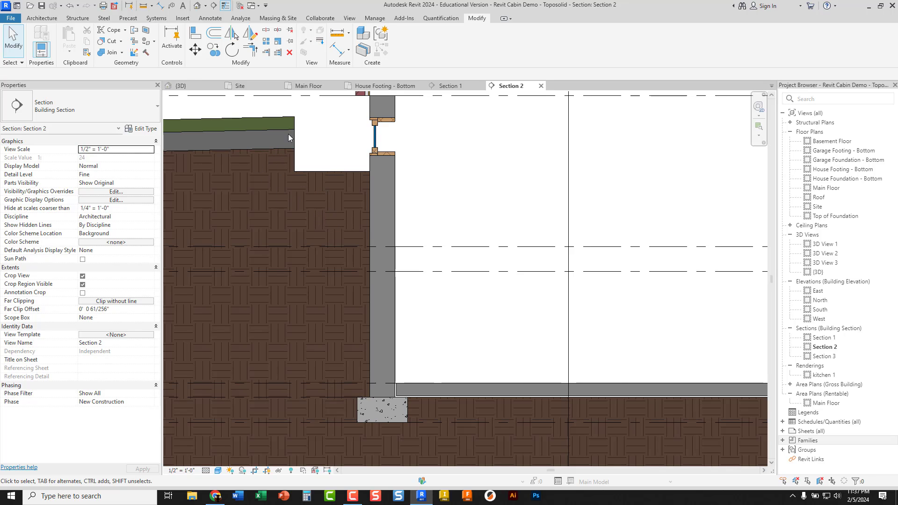
click(337, 145)
scroll(336, 145, down, 5)
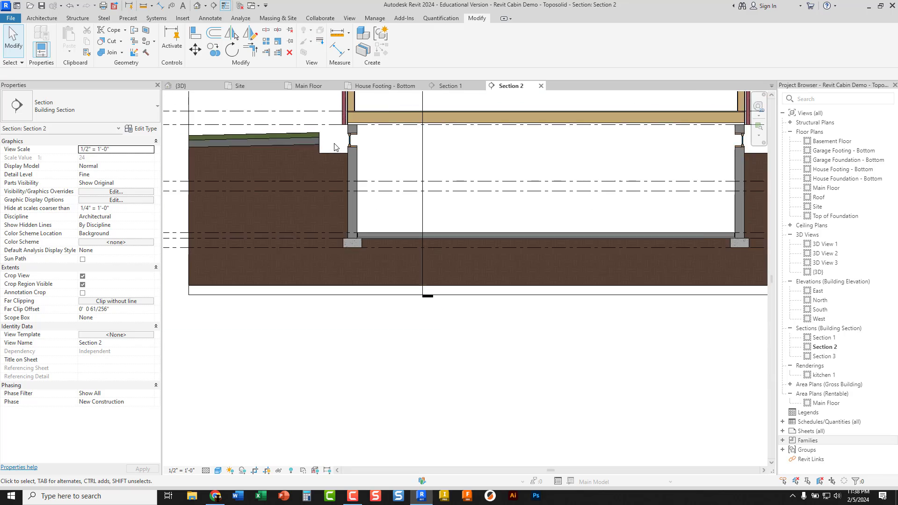
scroll(335, 147, down, 4)
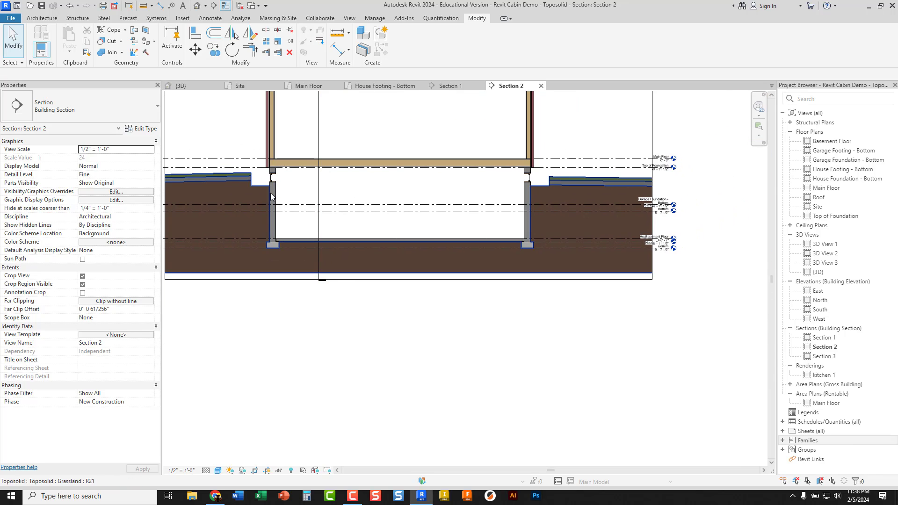
scroll(263, 185, up, 1)
middle_drag(262, 184, 296, 210)
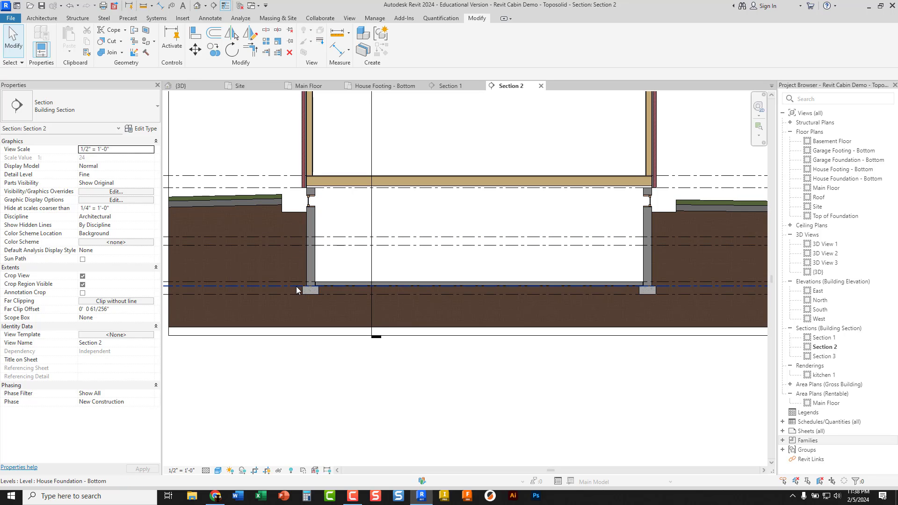
key(ctrl)
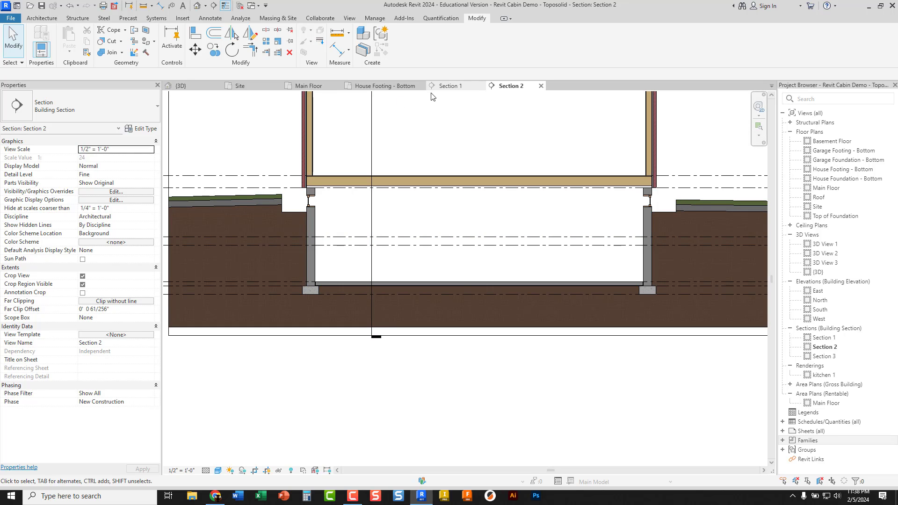
Step: Return to the {3D} view and review the whole site around the cabin, pond and hill
click(180, 86)
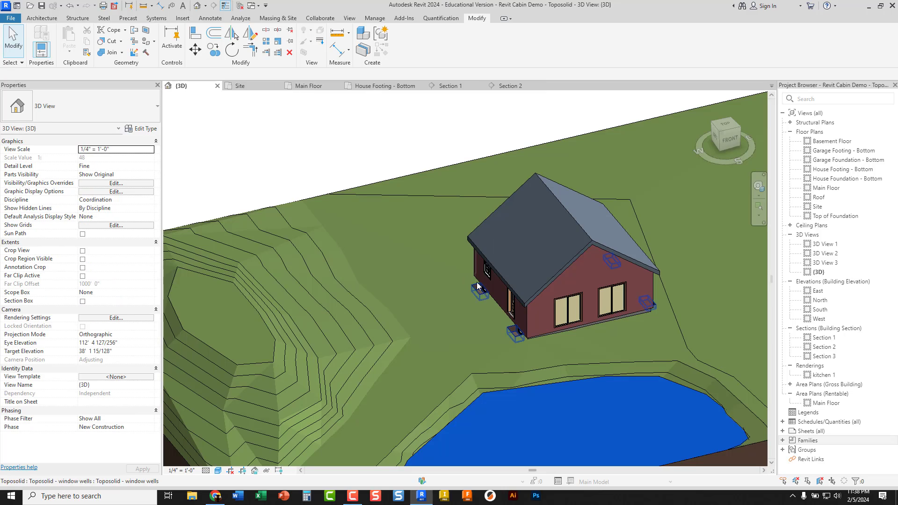
middle_drag(461, 288, 410, 229)
scroll(410, 229, up, 3)
scroll(410, 230, down, 6)
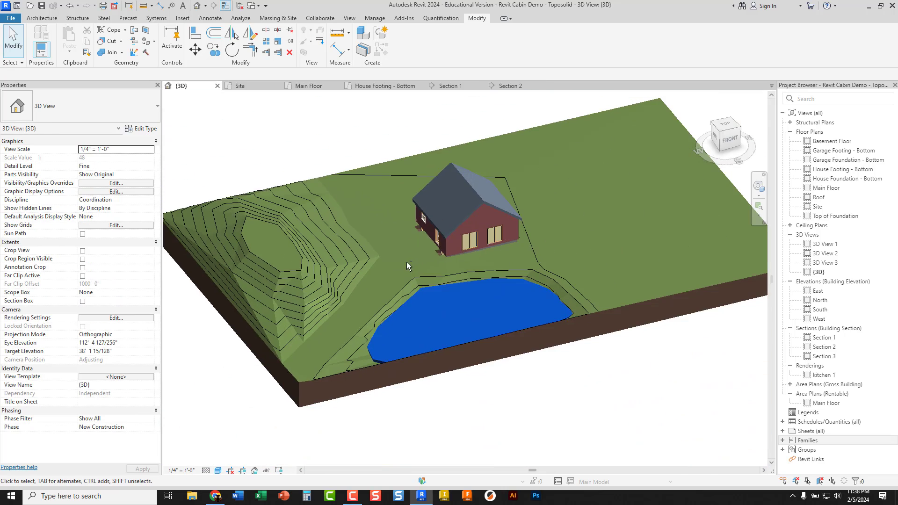
shift+middle_drag(407, 262, 314, 262)
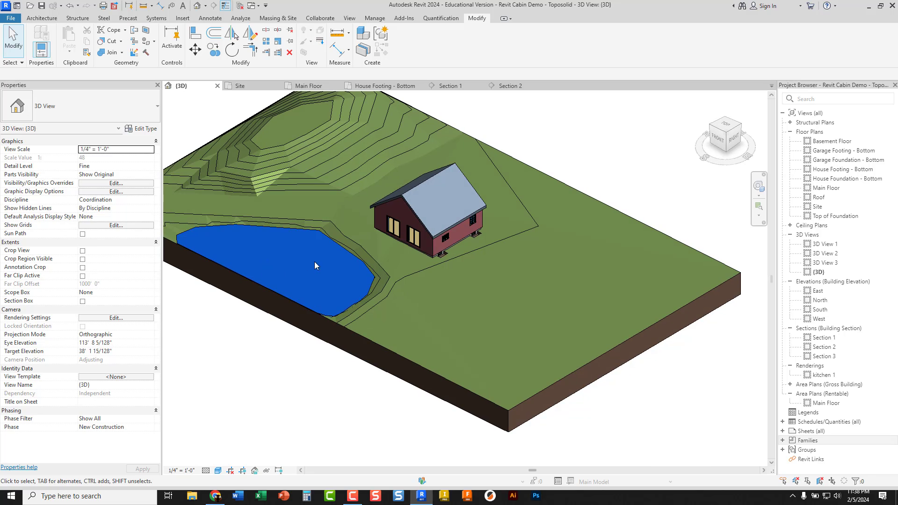
middle_drag(403, 257, 429, 262)
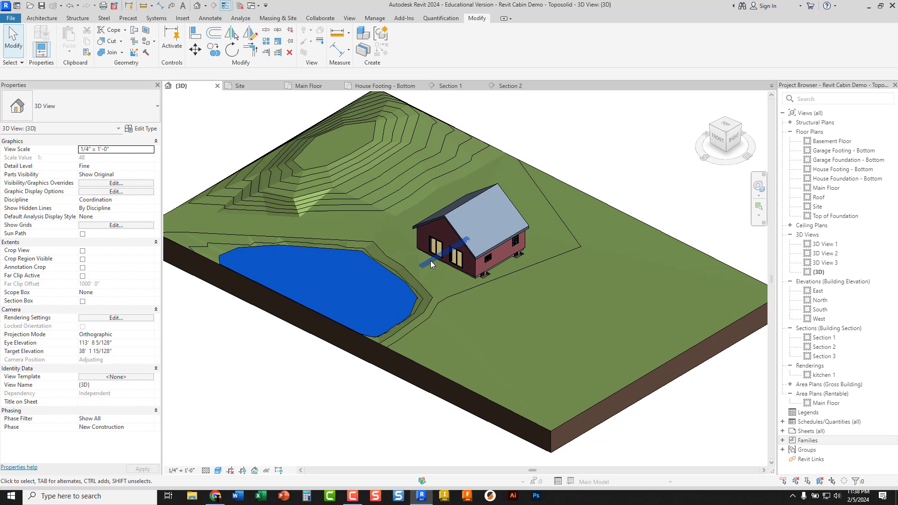